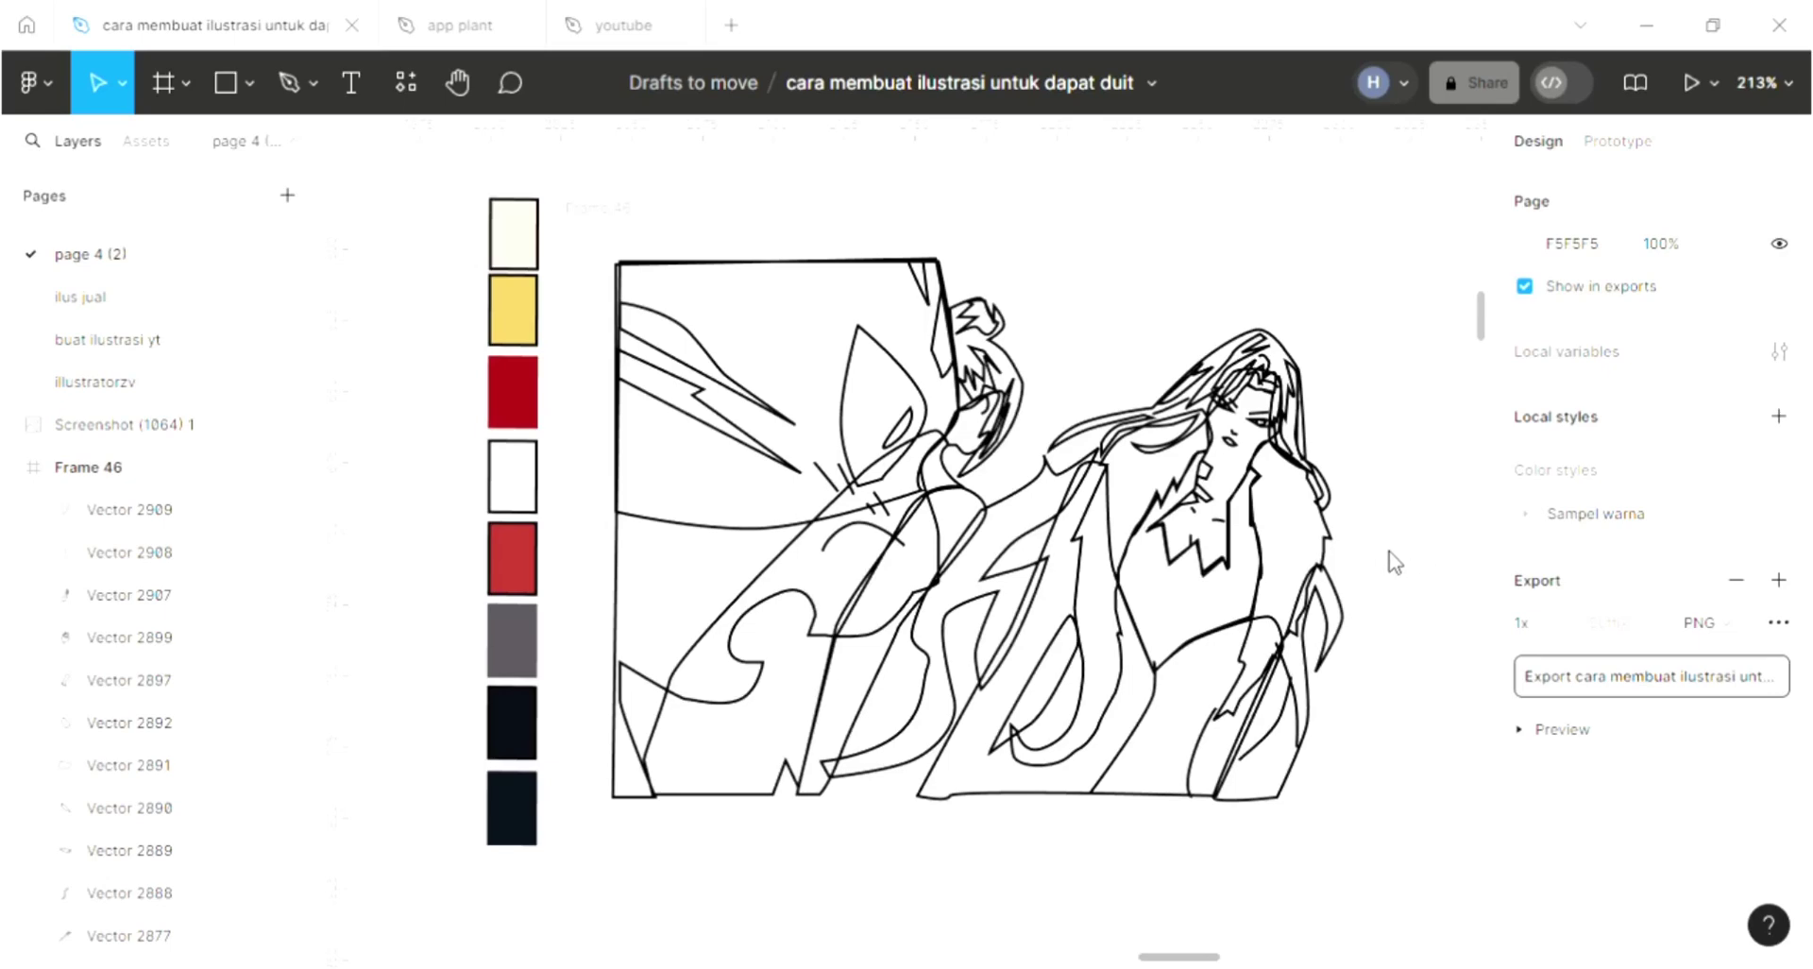
Step: Fill the right figure's hair shape with cream FFE2D3 and send it behind the strand lines
scroll(1102, 429, "up", 3, "ctrl")
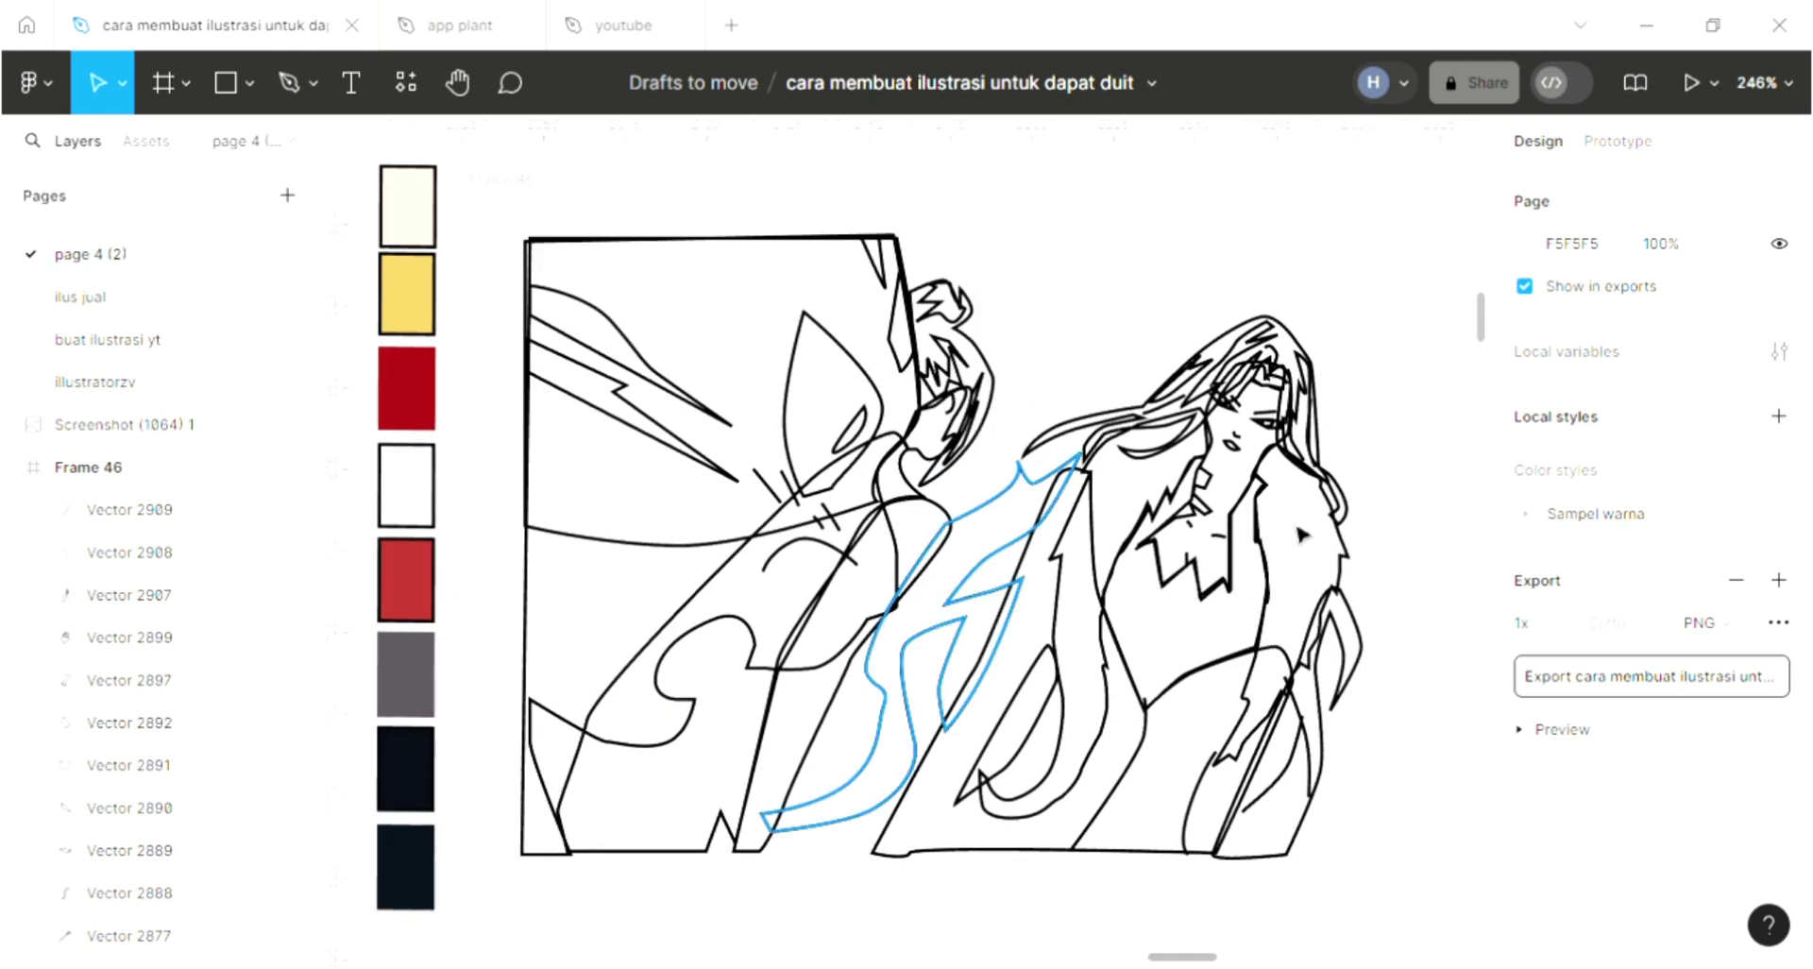
left_click(1171, 406)
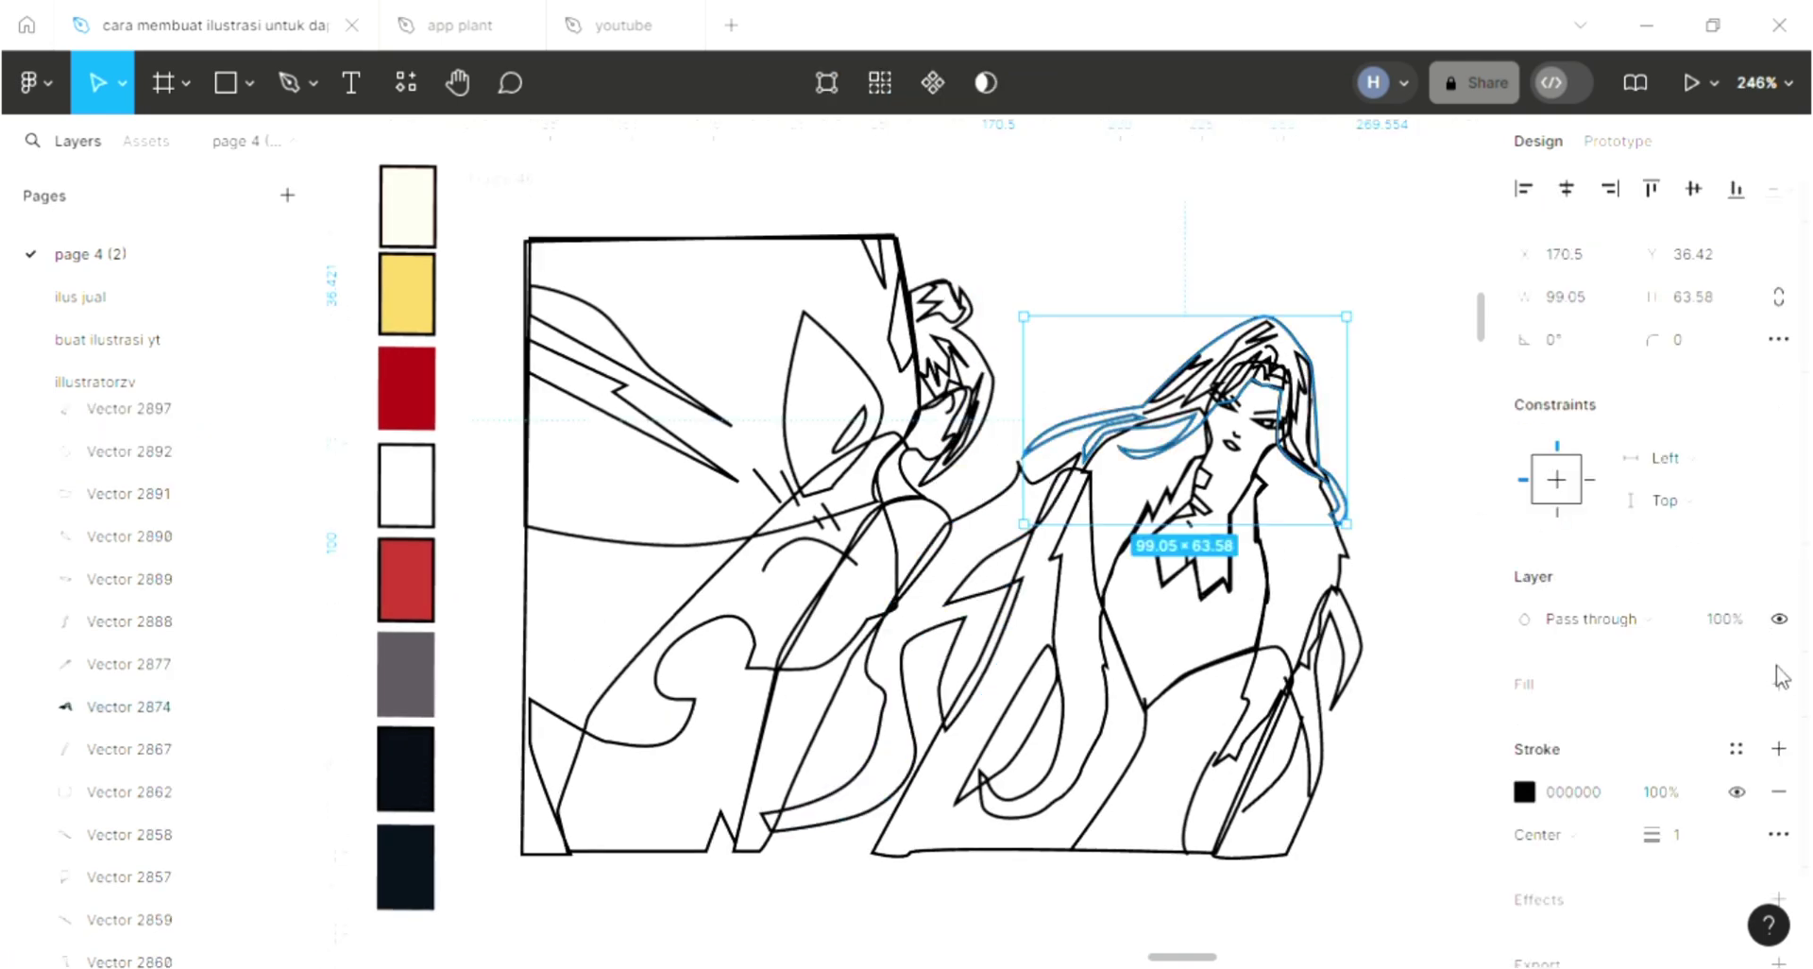
left_click(1779, 684)
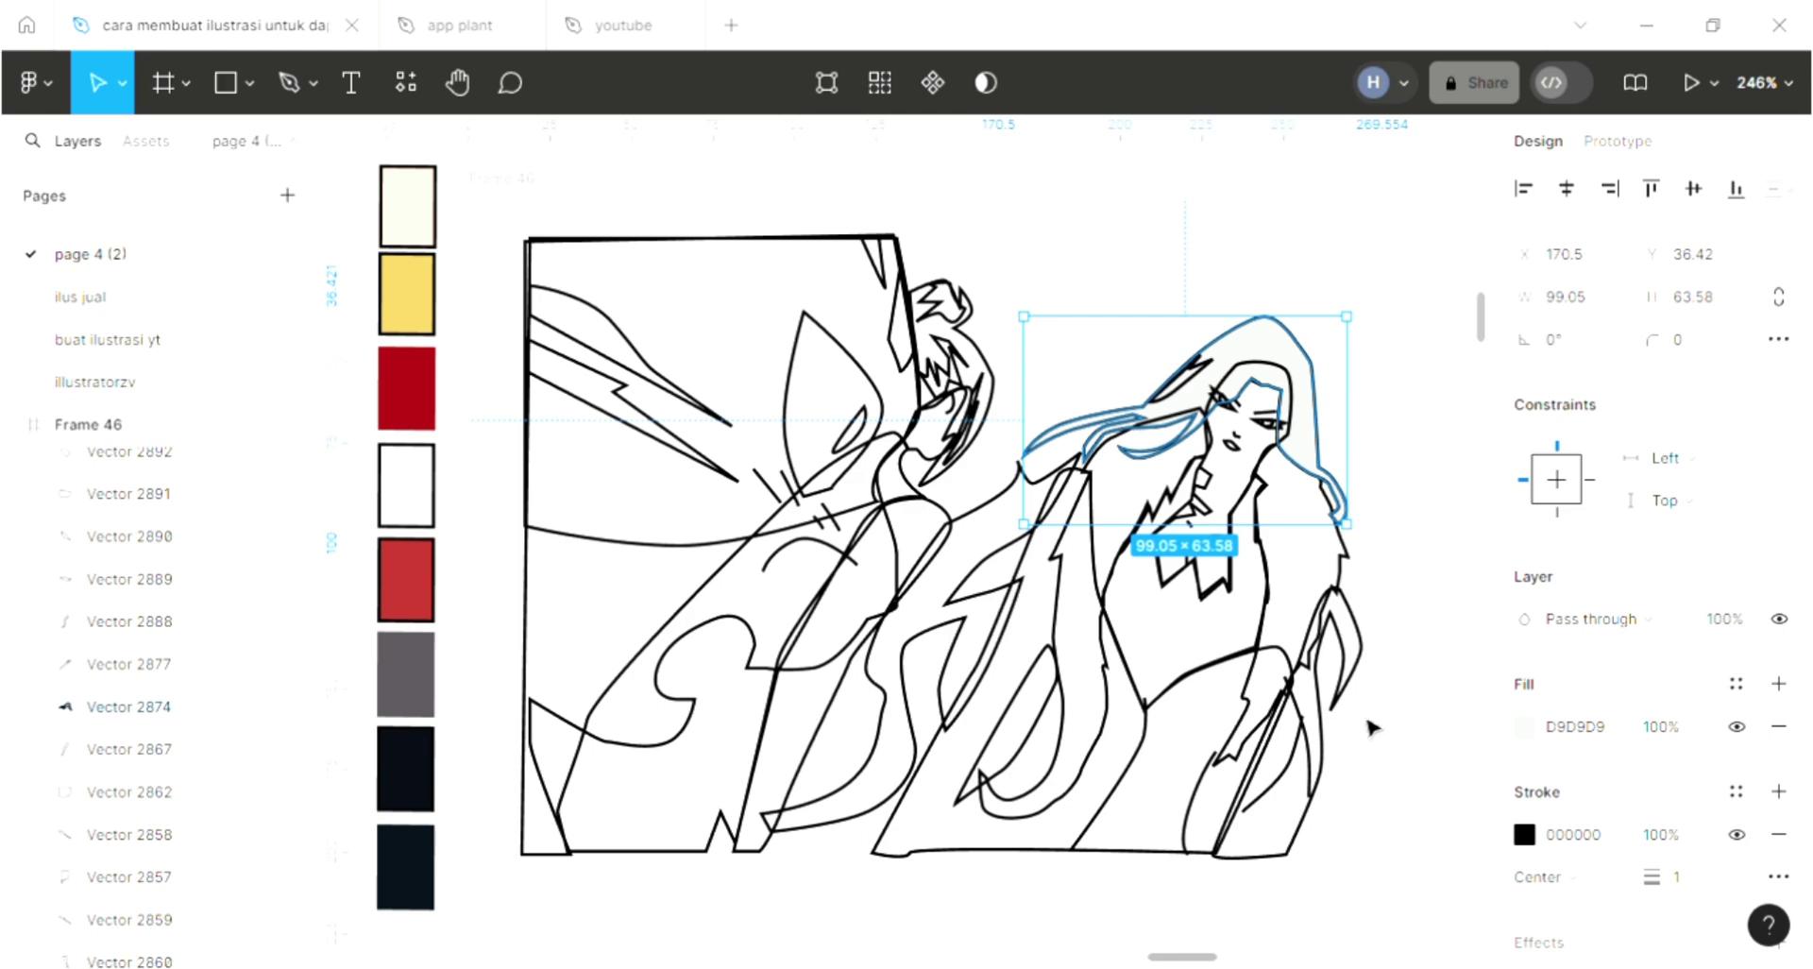
key("ctrl+shift+bracketleft")
key("i")
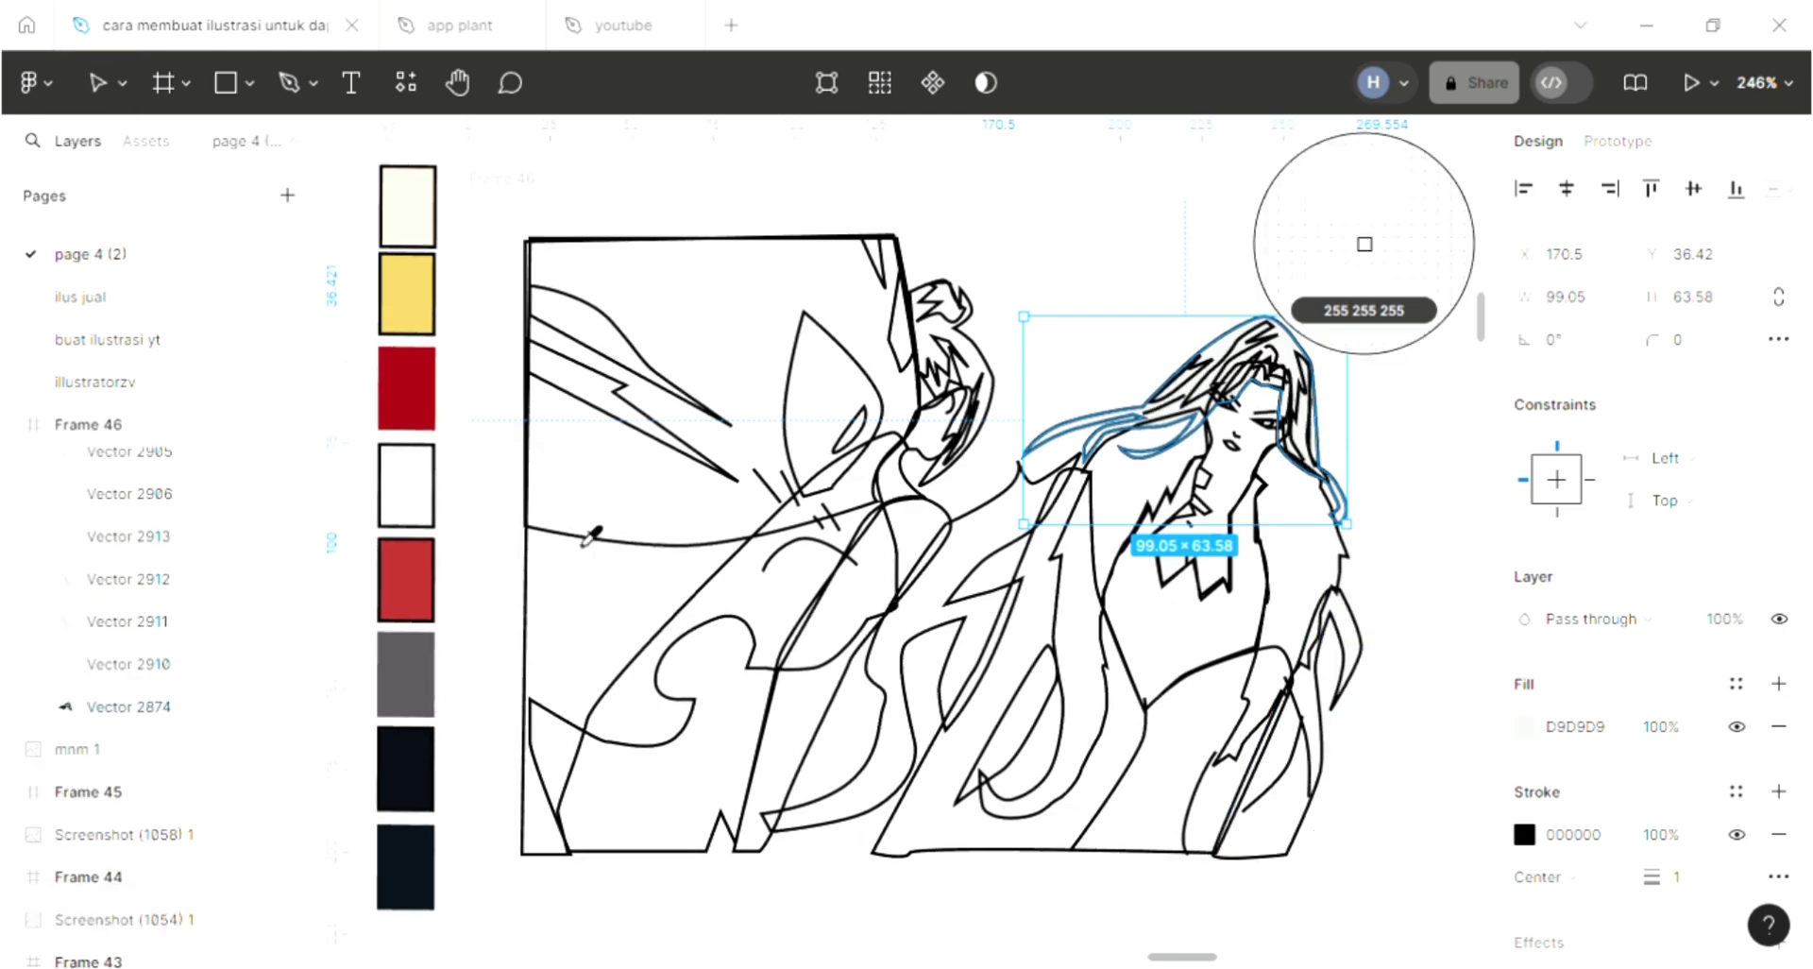
left_click(420, 413)
key("i")
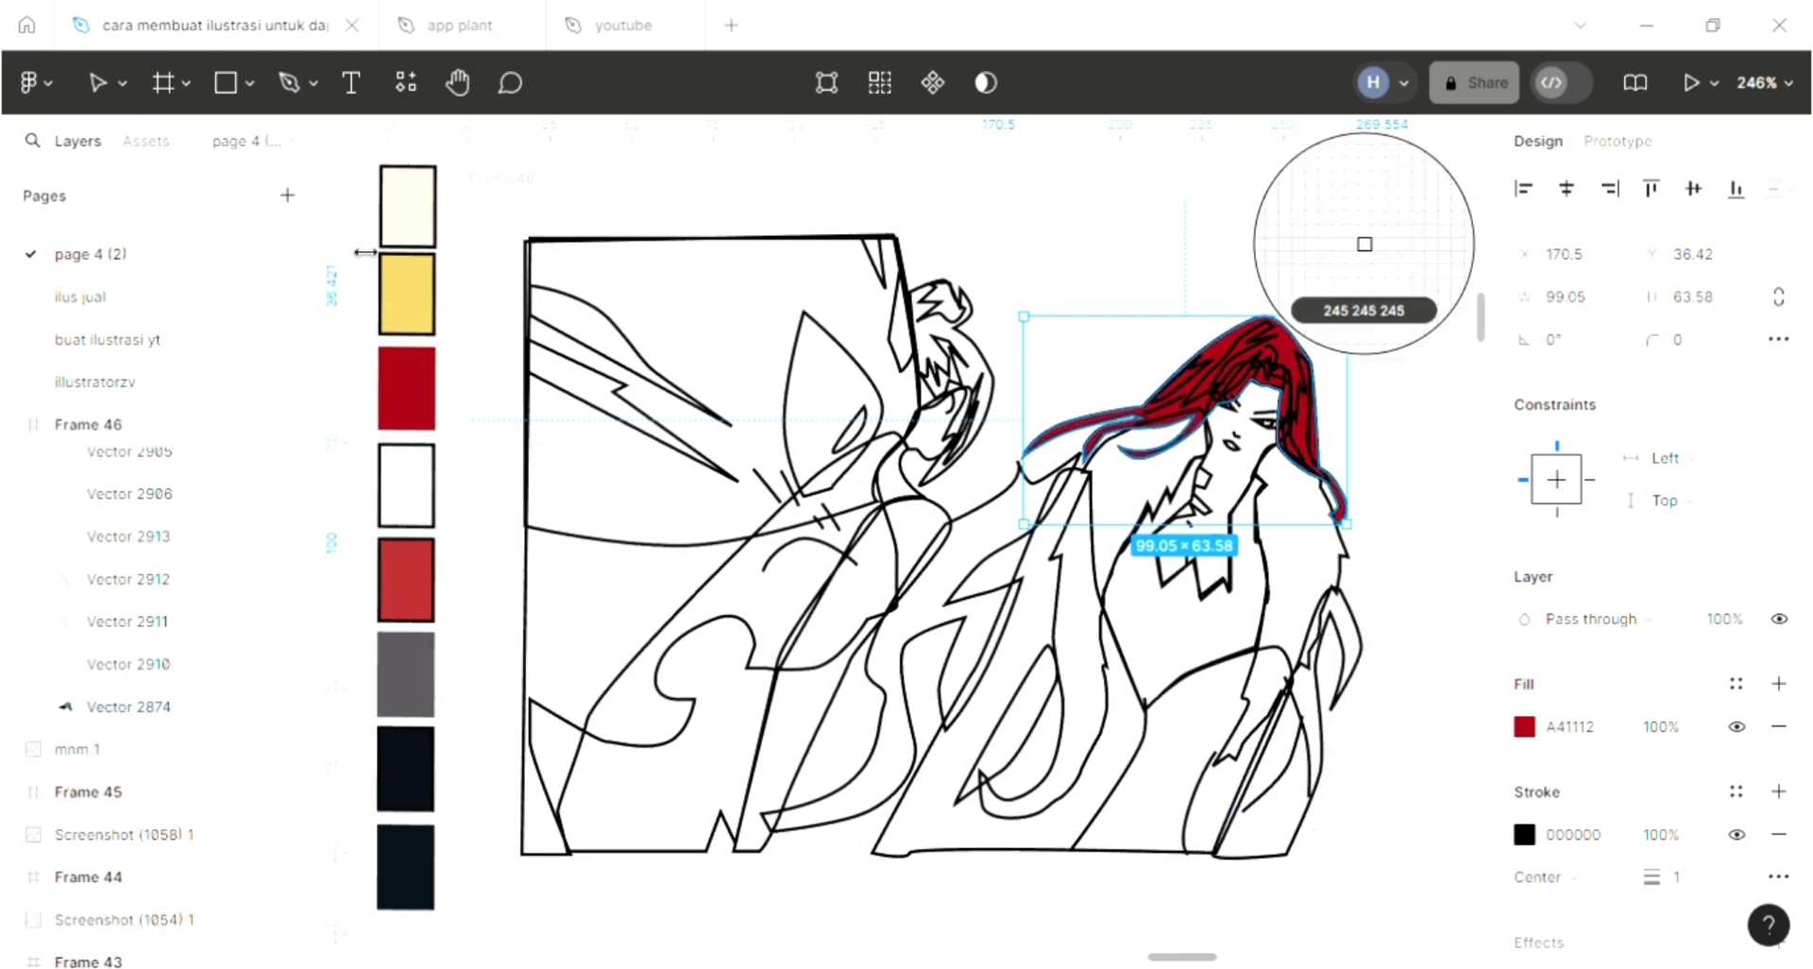
left_click(1364, 243)
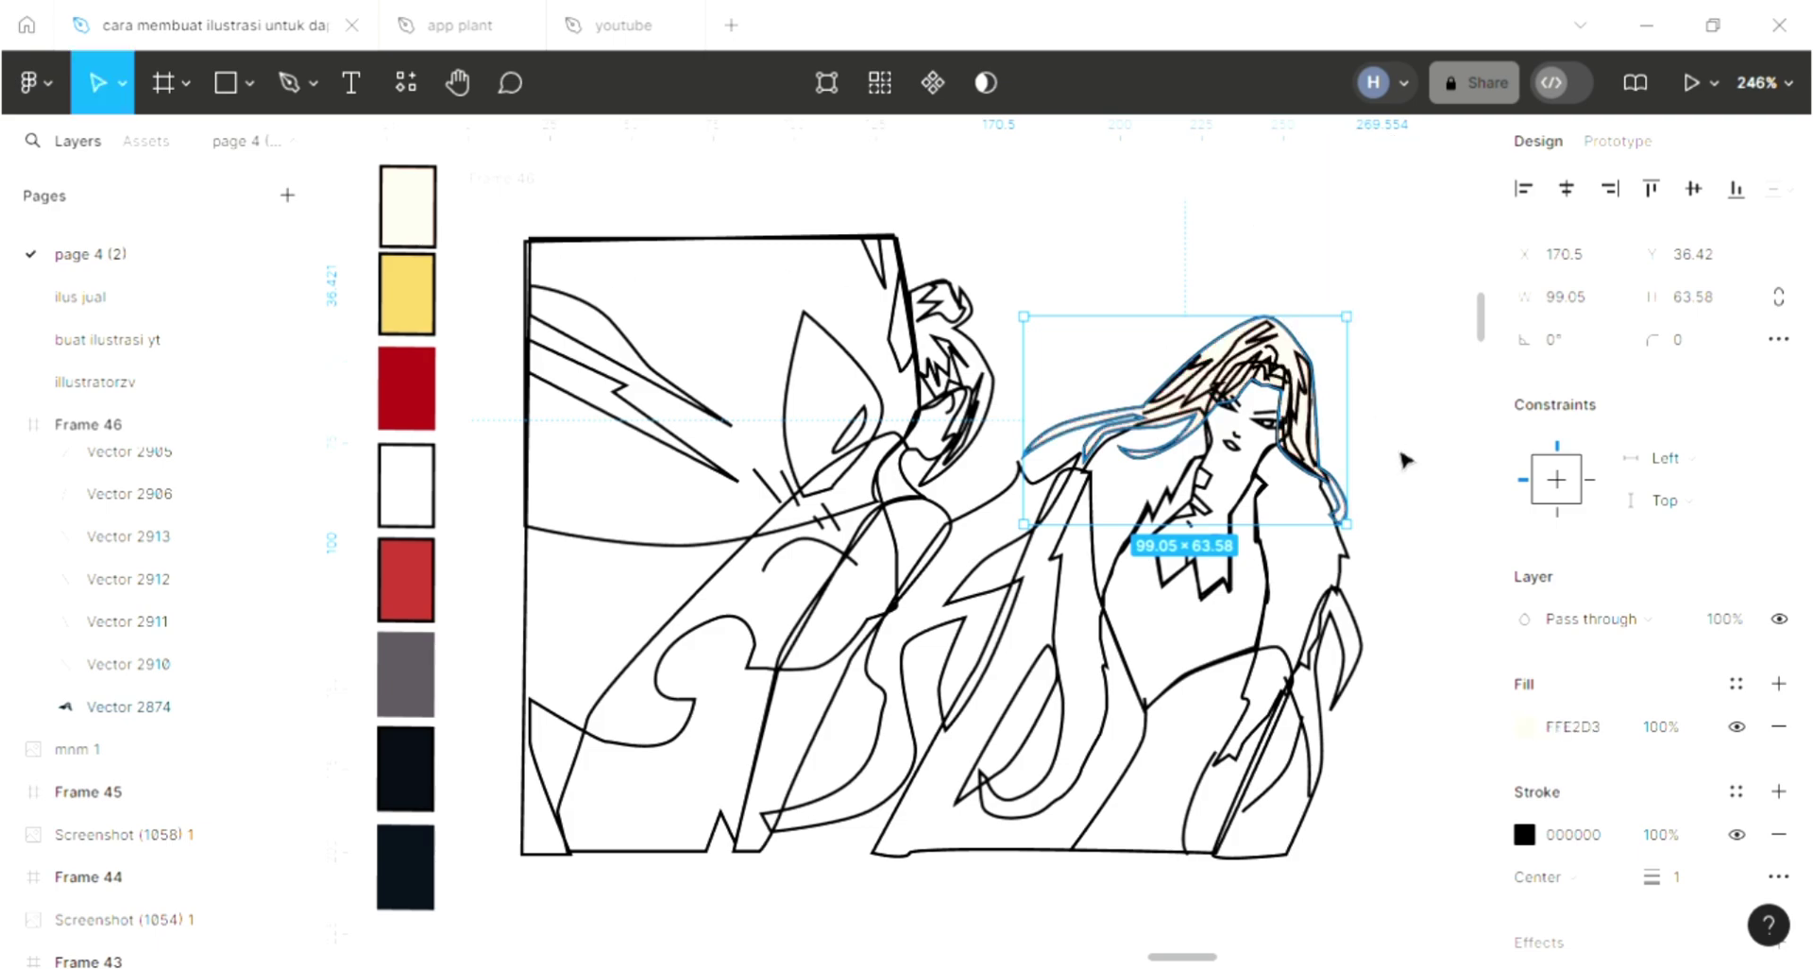
left_click(1404, 460)
scroll(1274, 406, "up", 2)
scroll(1246, 377, "up", 2)
Step: Give the top hair strand and the long streak beside the face a dark grey 555555 fill
scroll(1208, 340, "up", 1)
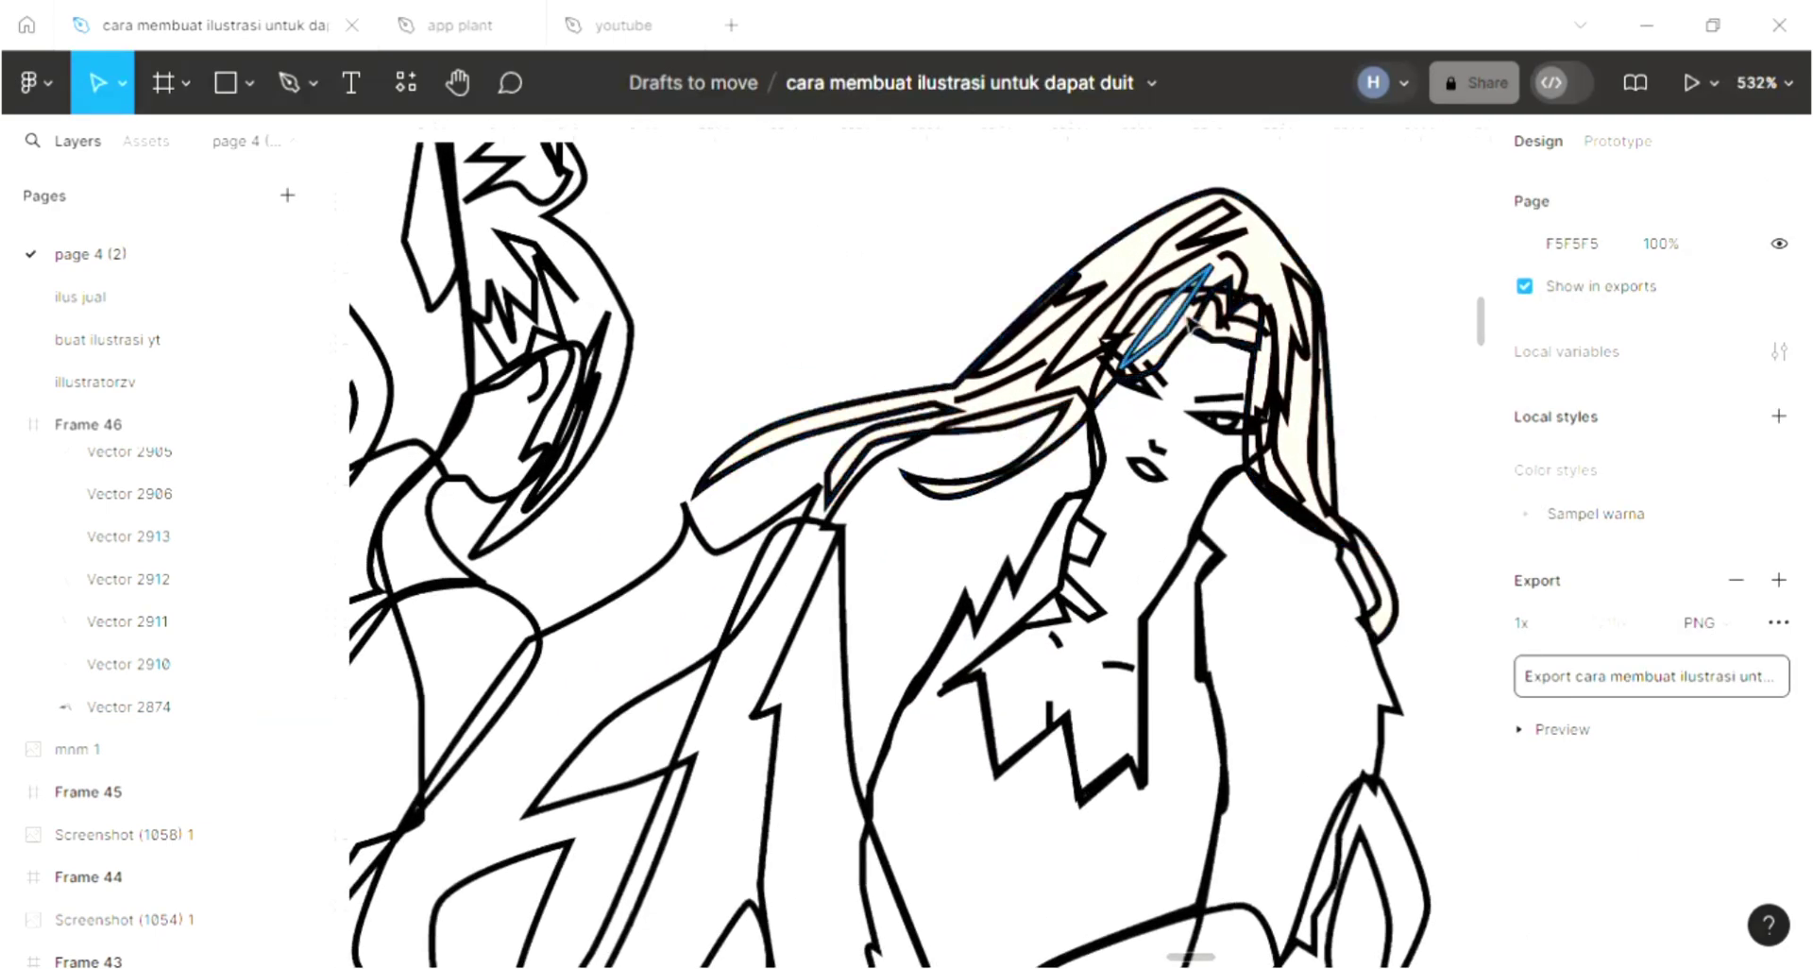
left_click(1180, 248)
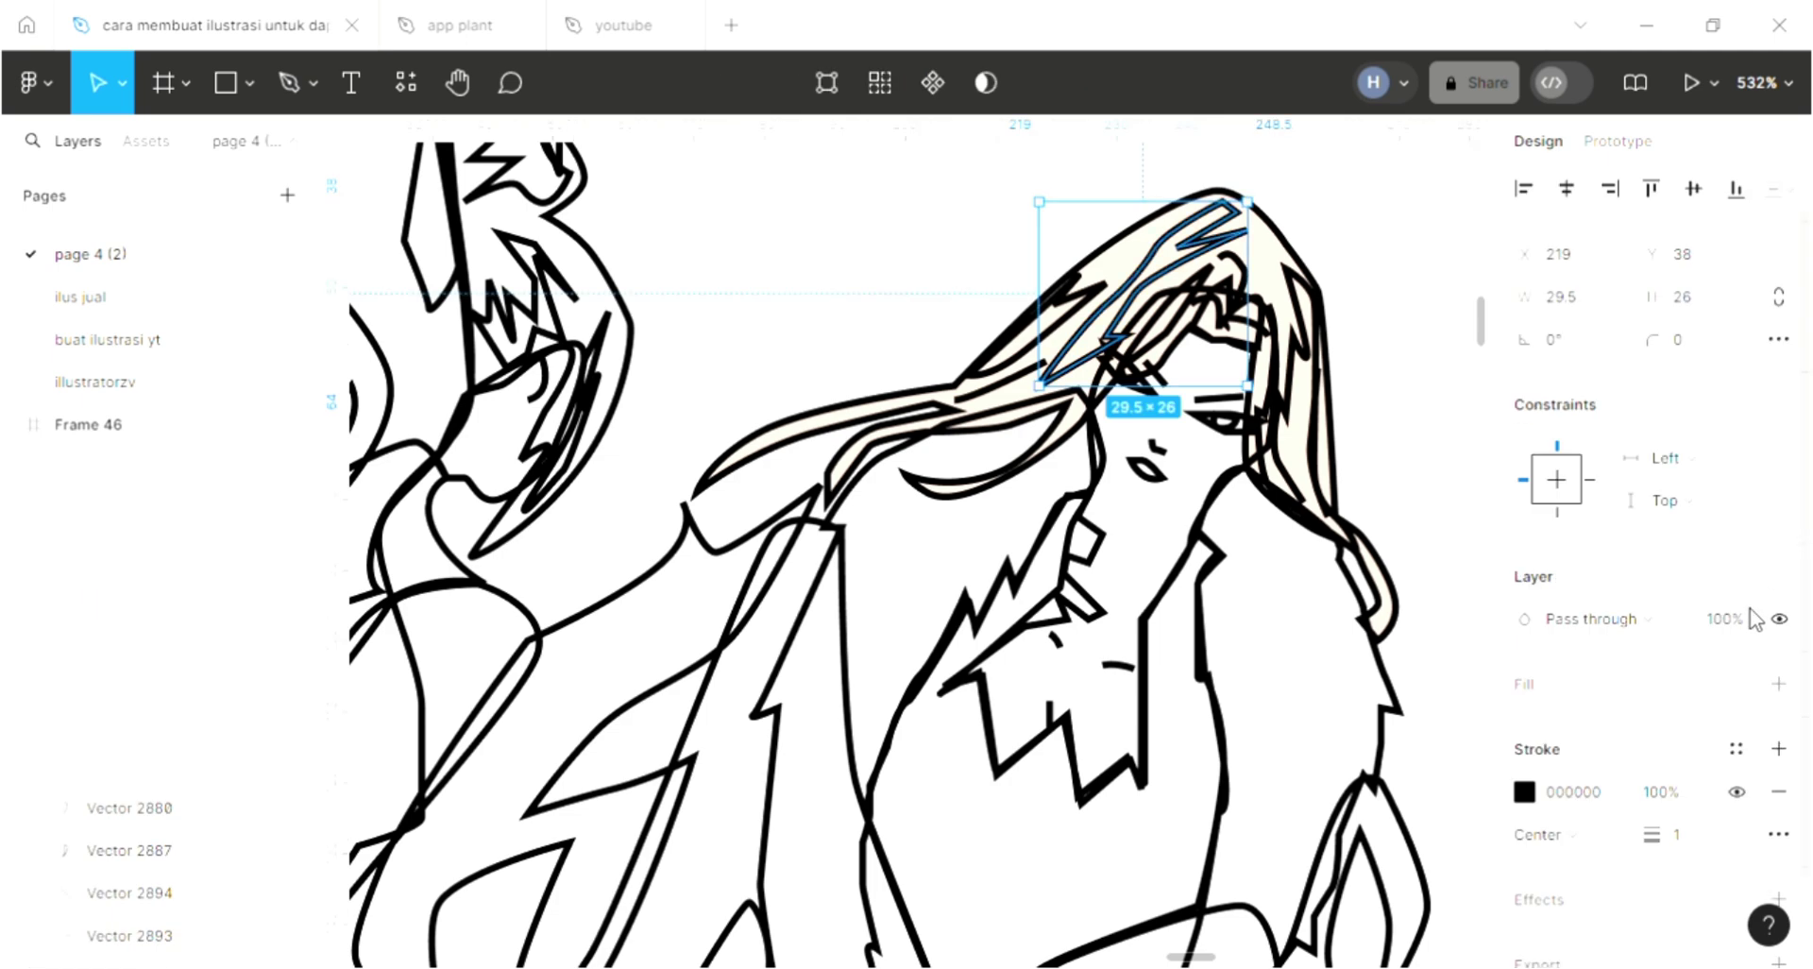
left_click(1779, 685)
scroll(1394, 651, "down", 2)
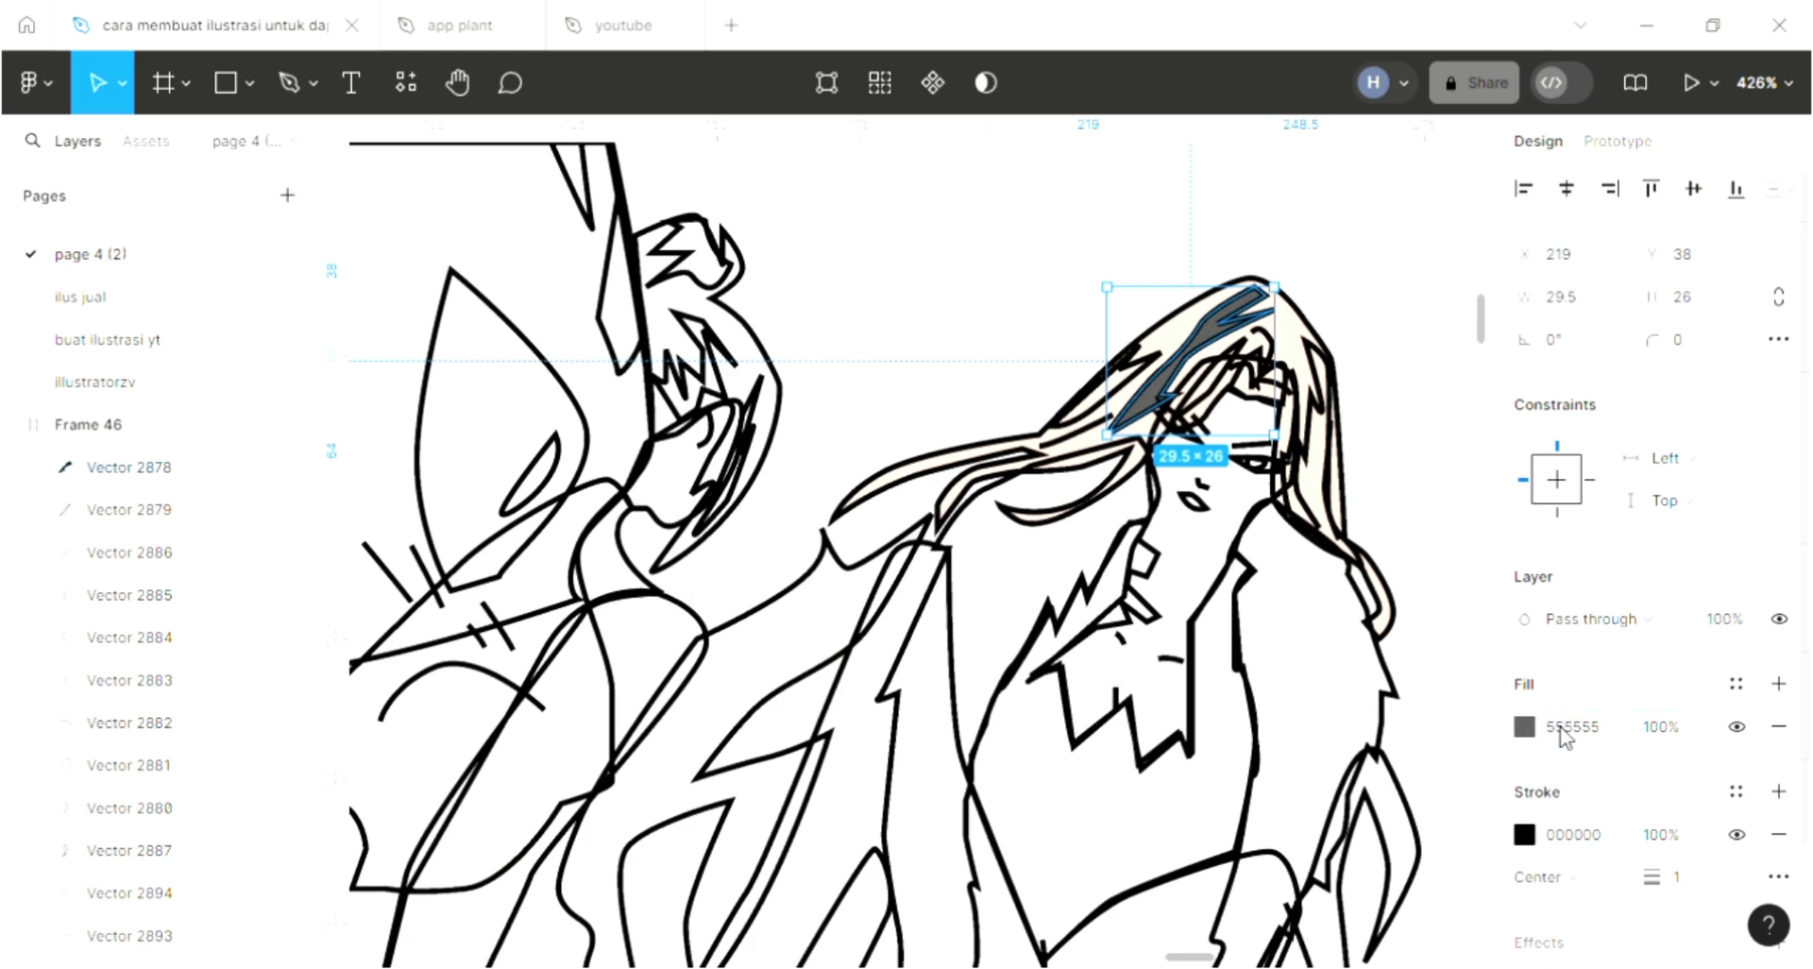
left_click(1374, 362)
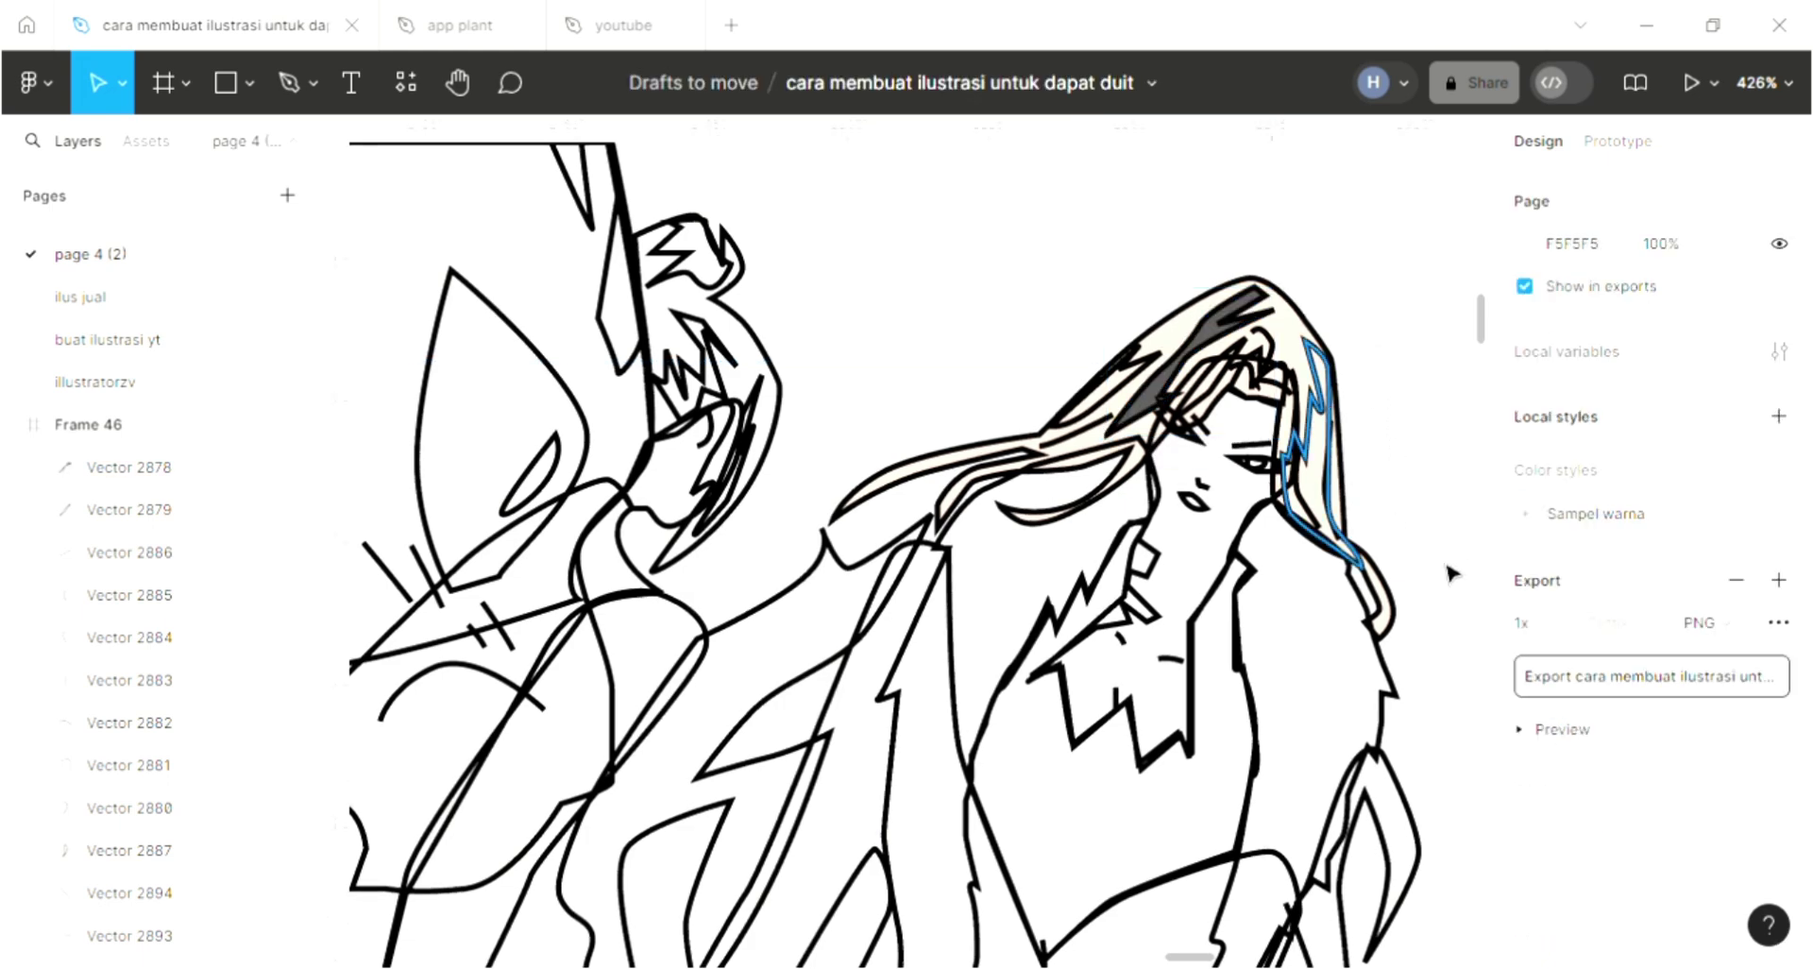
key("ctrl+z")
left_click(1778, 683)
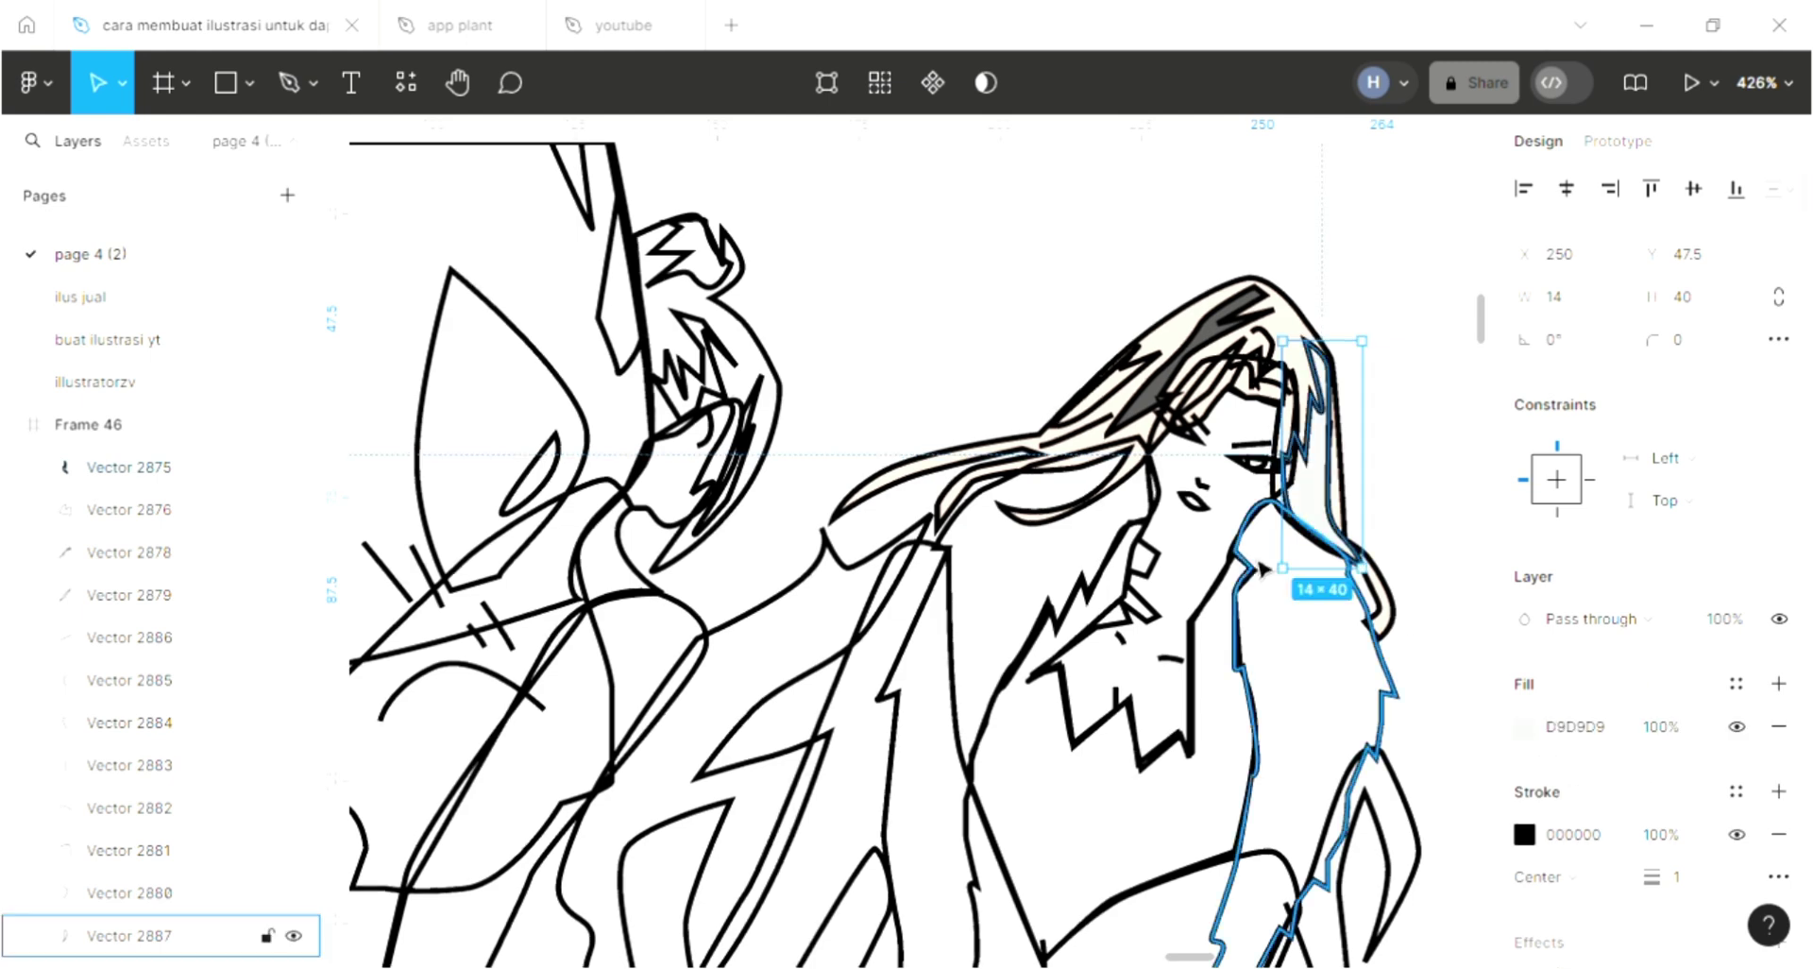
key("i")
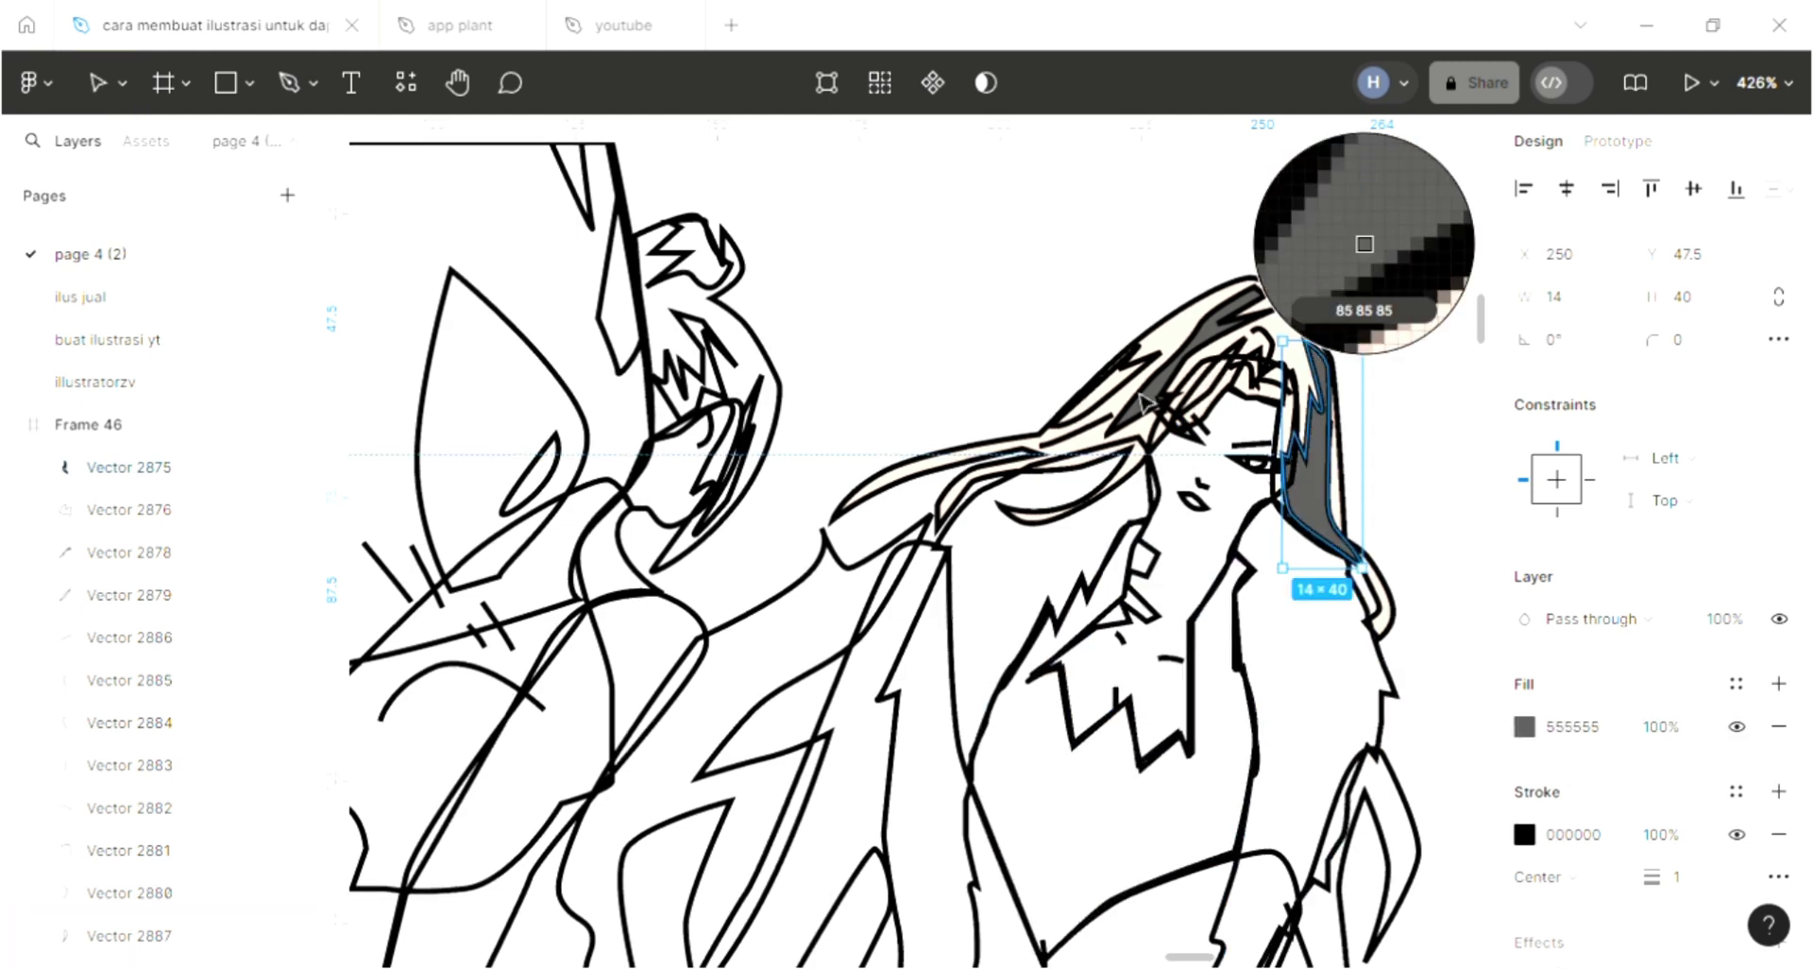
left_click(1361, 247)
Step: Shade two more hair strands, near the top and above the forehead, with 555555 grey
left_click(1105, 387)
left_click(1777, 682)
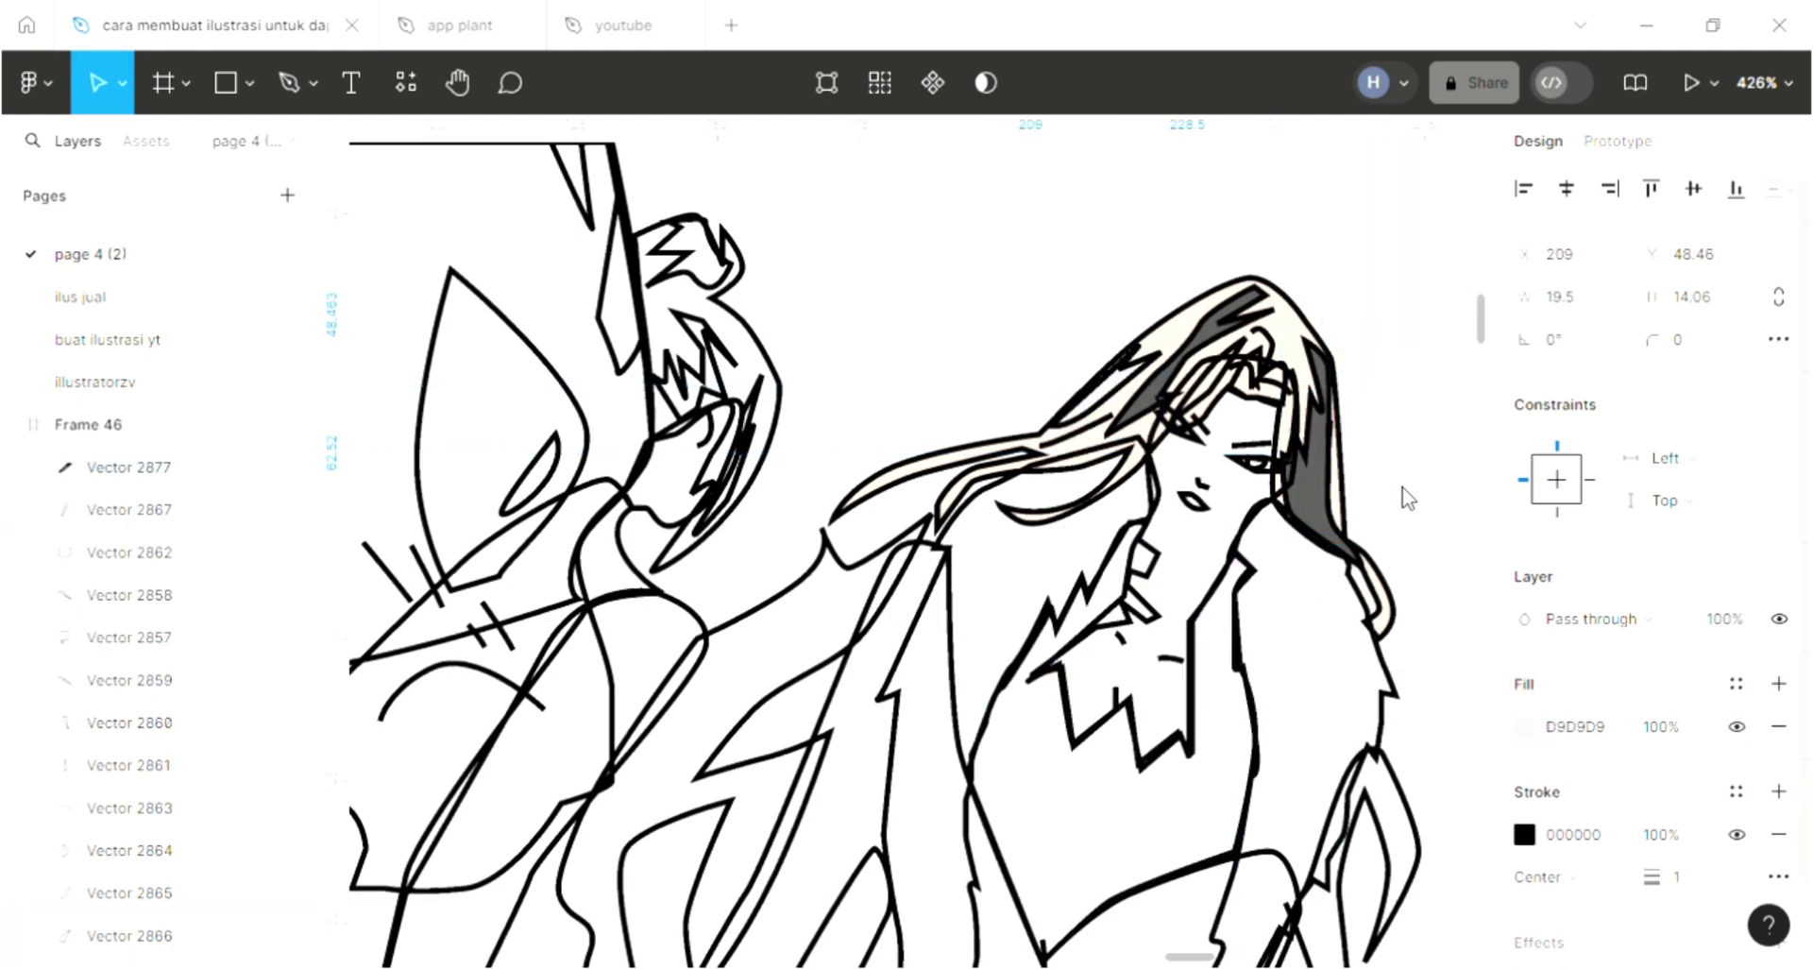
key("i")
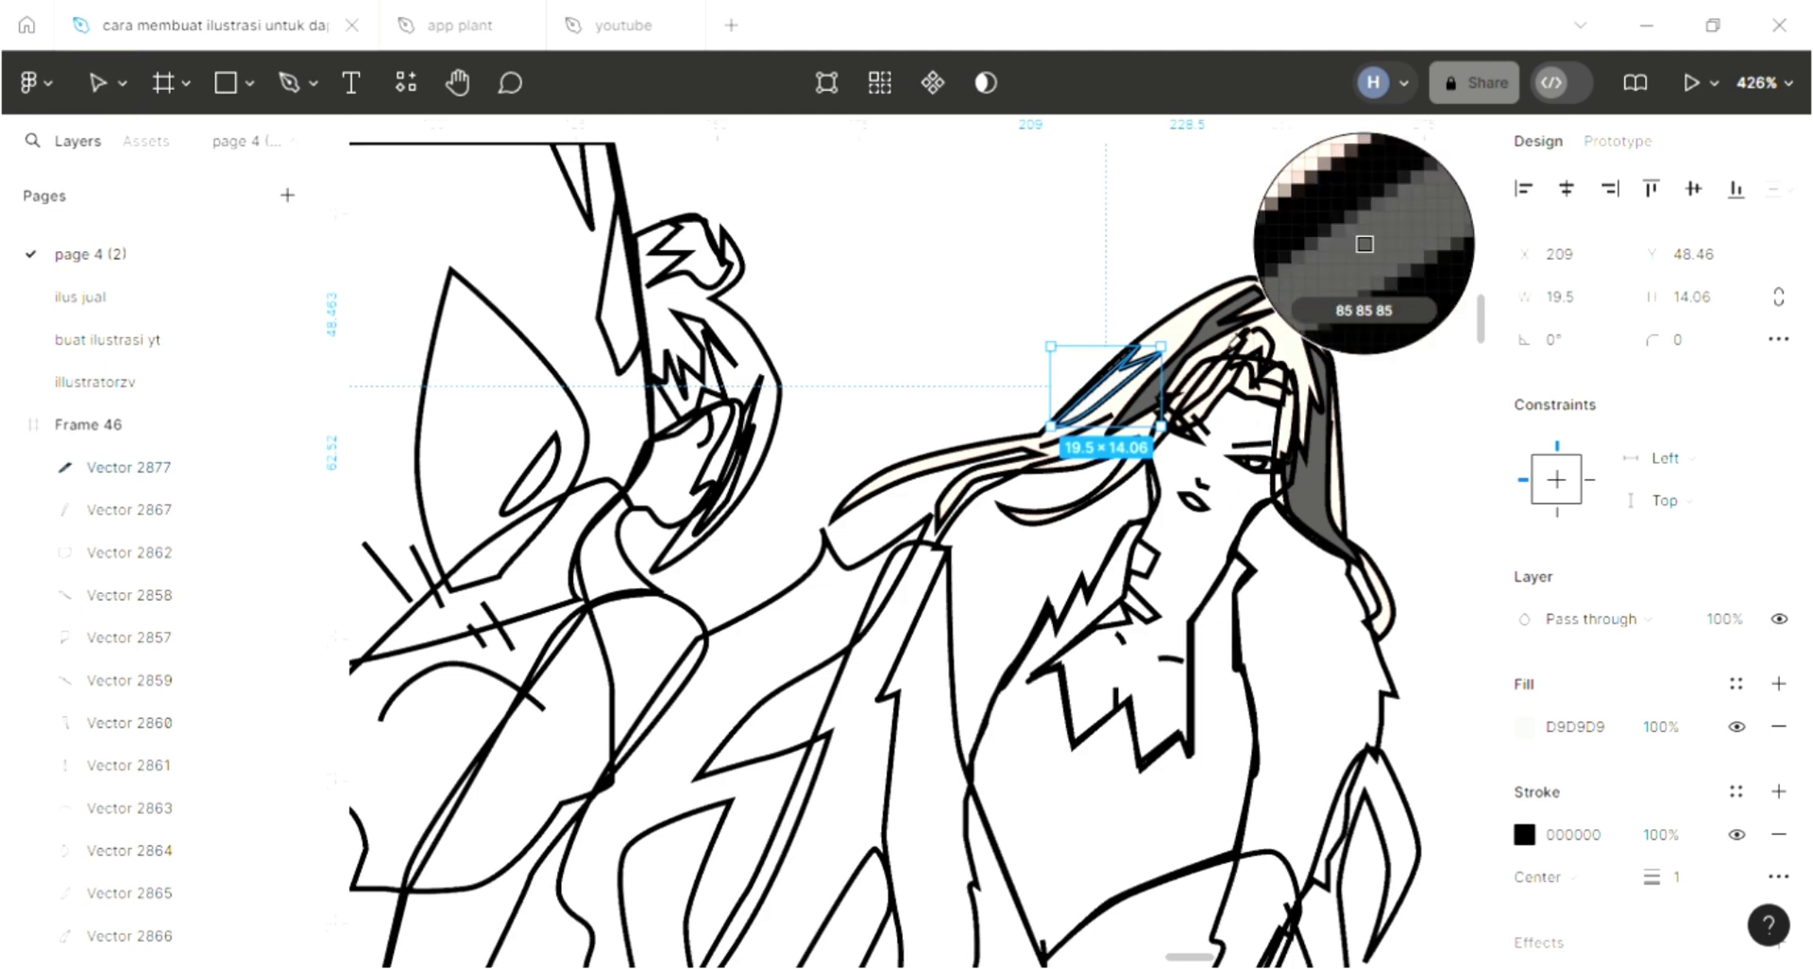
left_click(1363, 244)
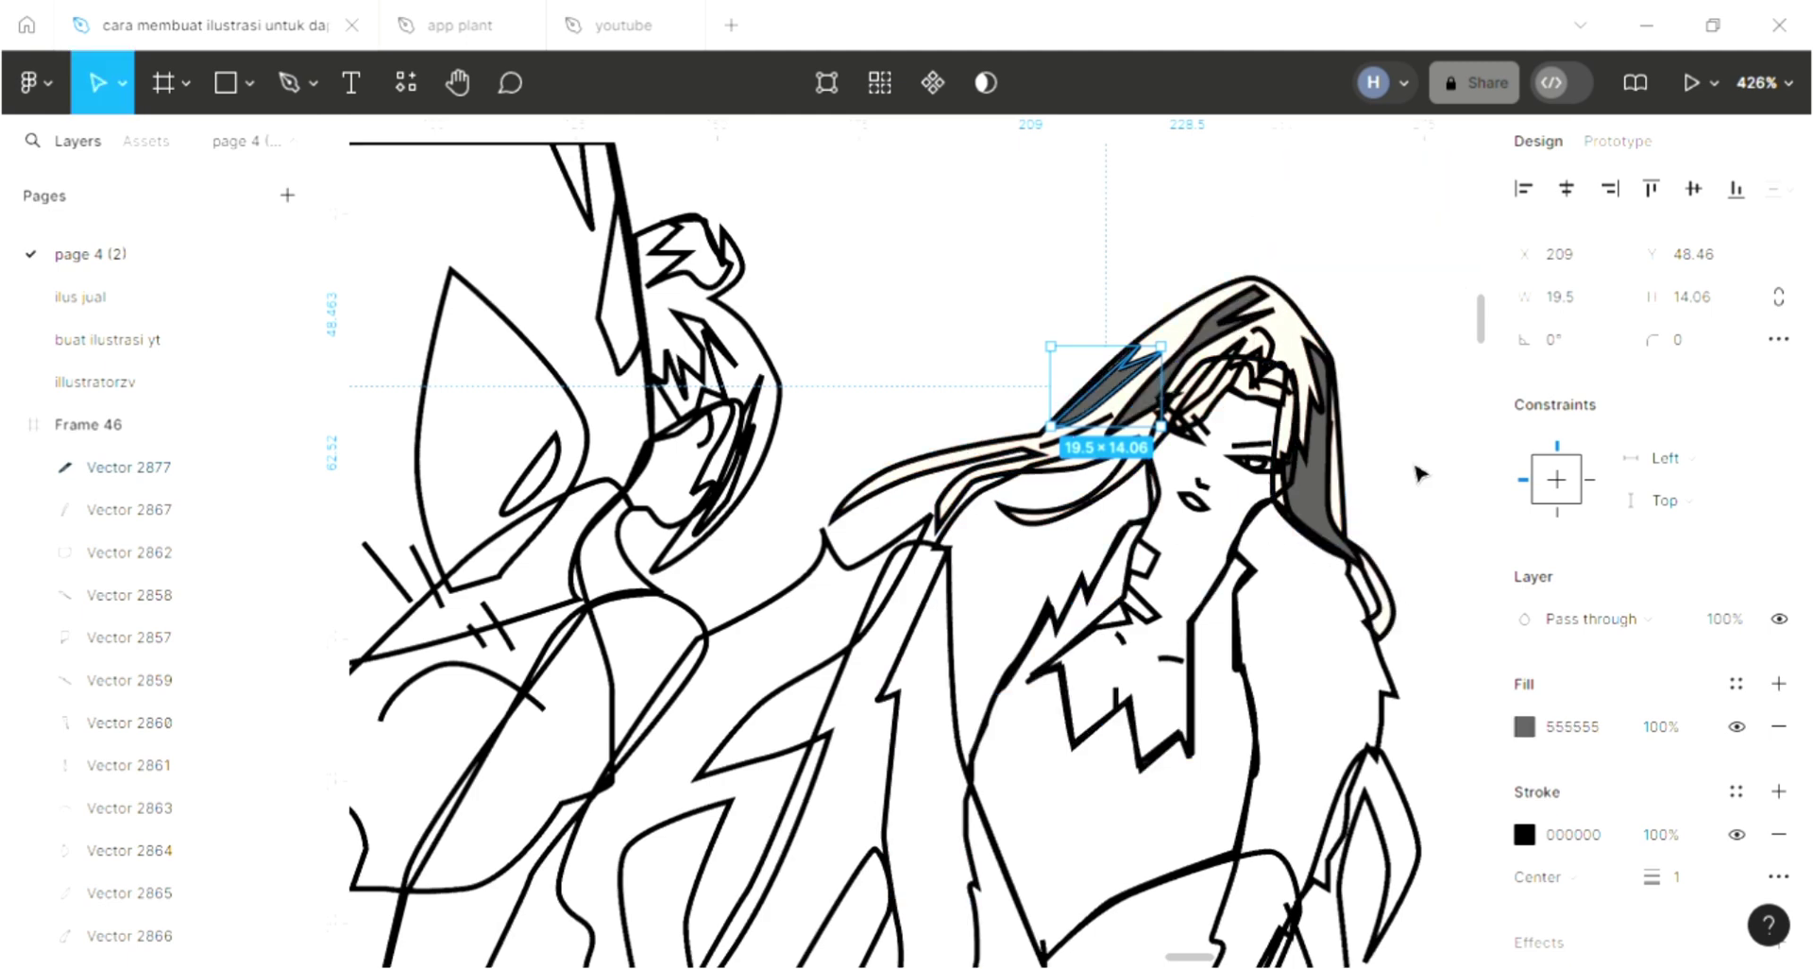
key("Escape")
left_click(1212, 400)
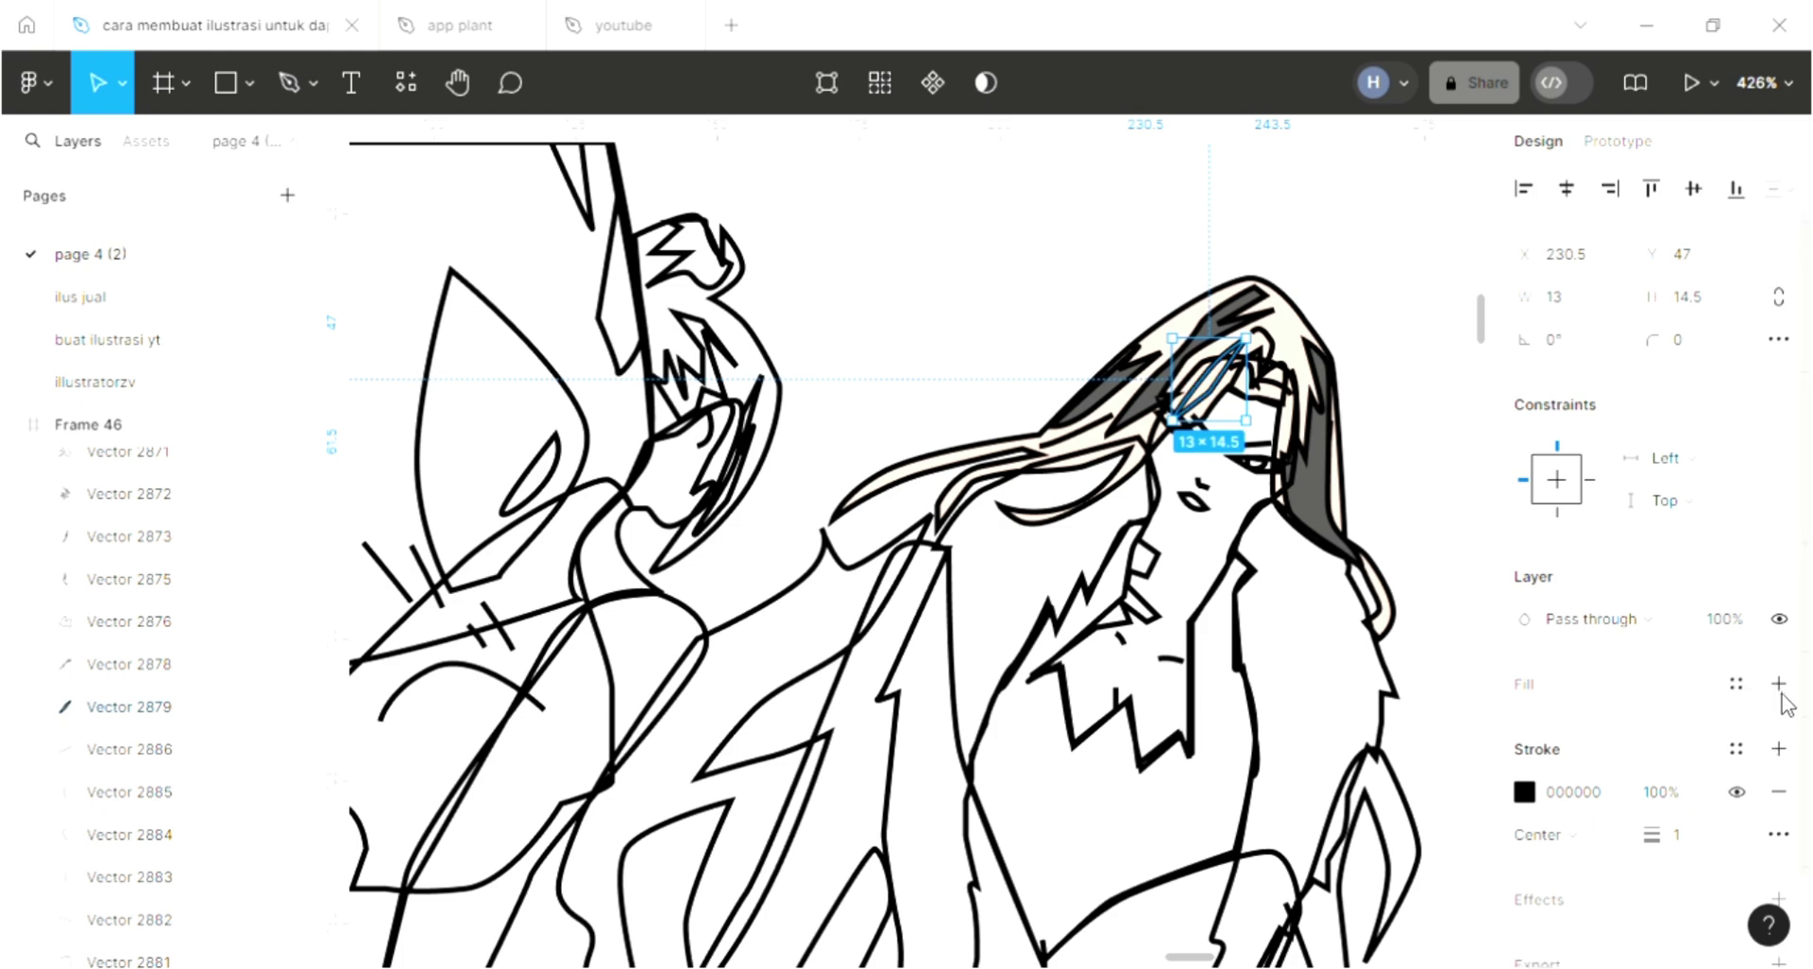
left_click(1779, 684)
key("i")
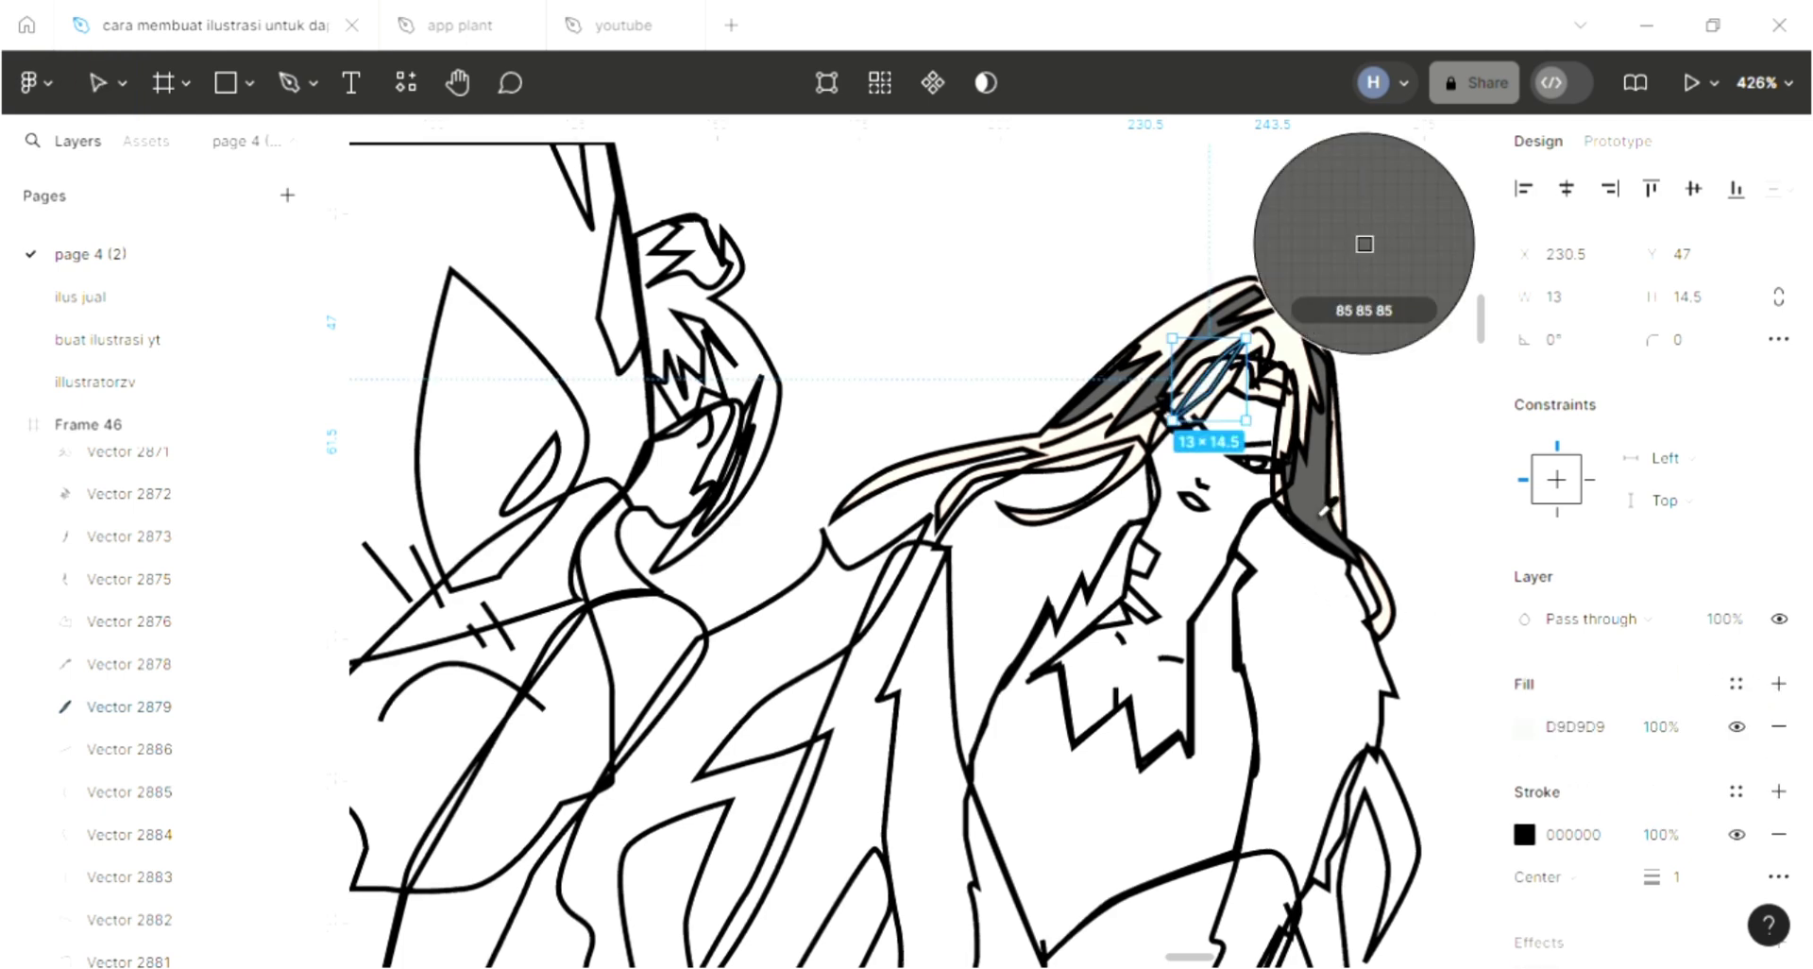
left_click(1365, 244)
key("Escape")
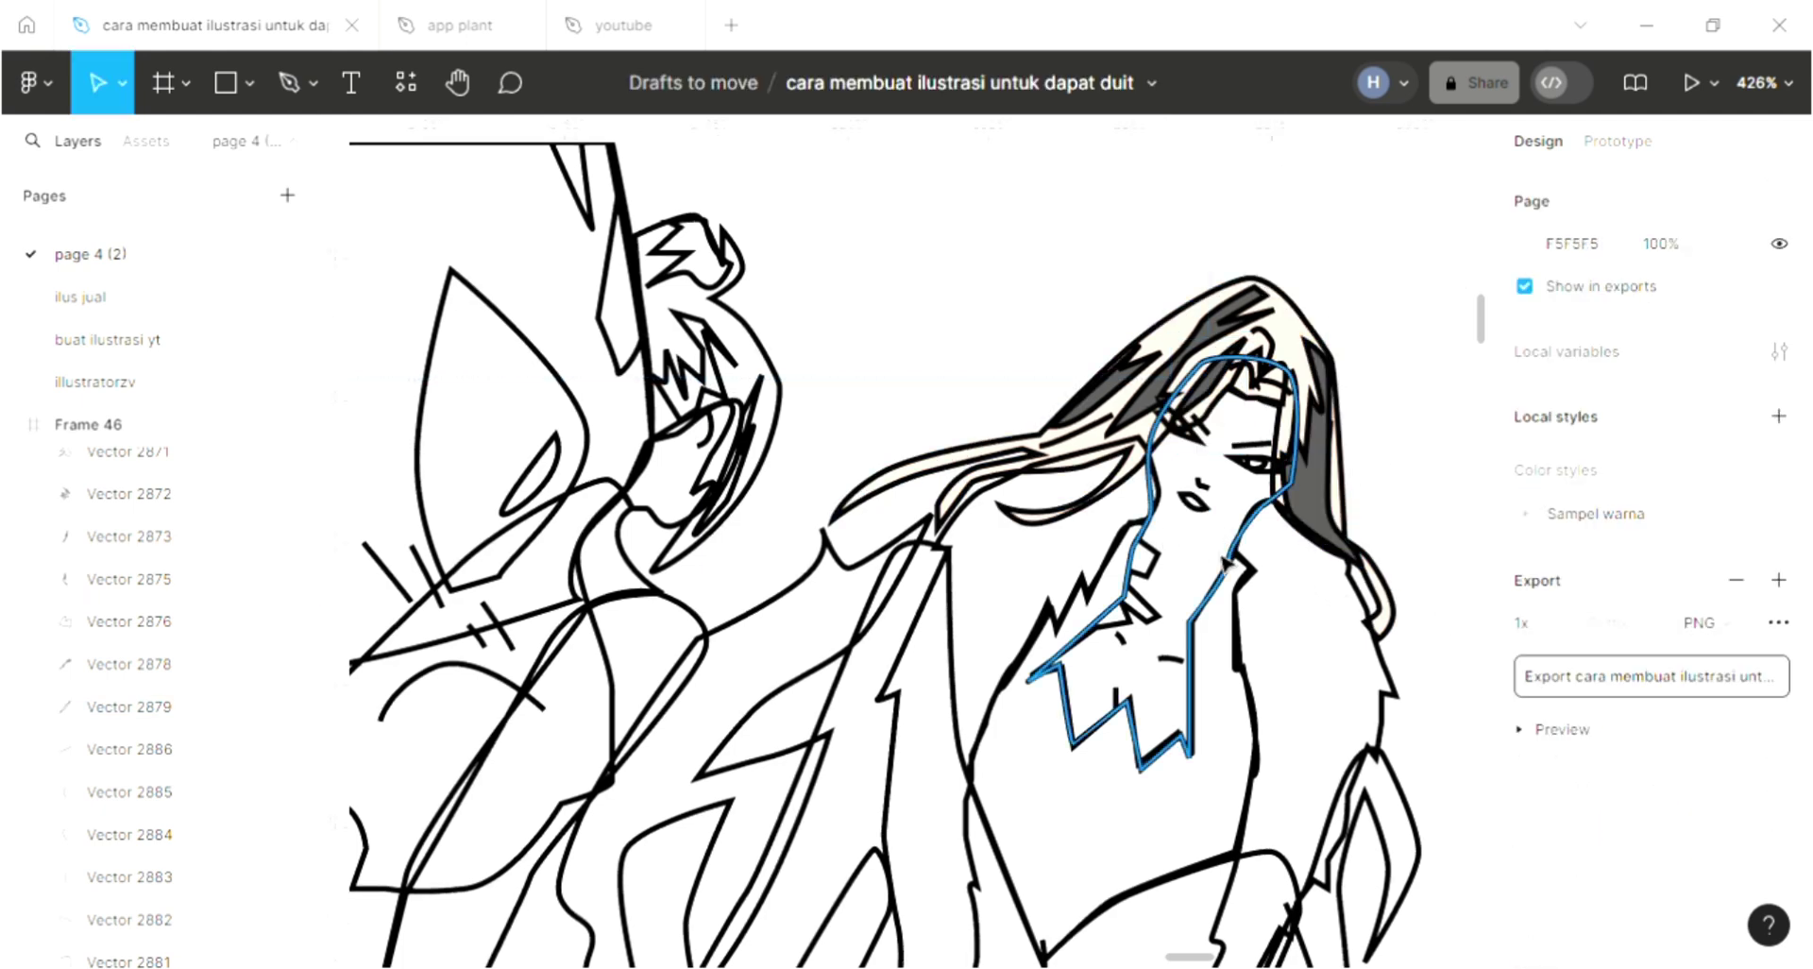
Step: Fill the right figure's first eye shape with the red palette swatch
scroll(1256, 550, "up", 3, "ctrl")
scroll(1254, 533, "up", 3, "ctrl")
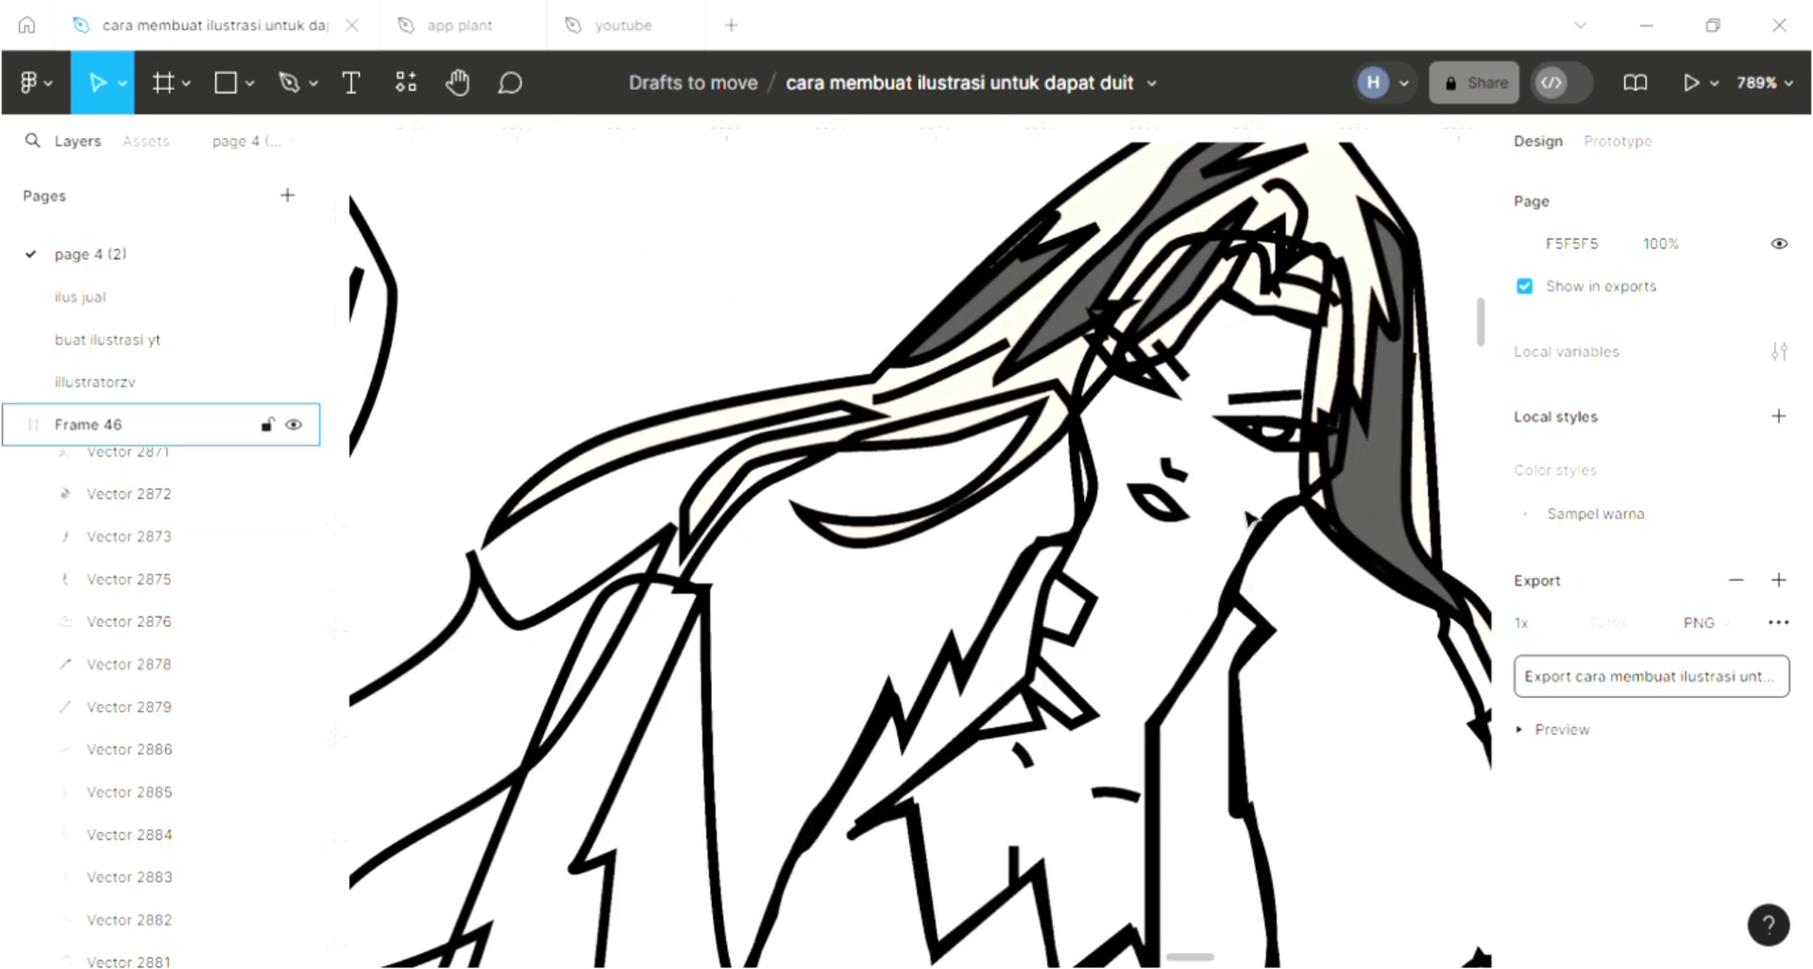
scroll(1251, 517, "up", 2, "ctrl")
scroll(1244, 533, "up", 1, "ctrl")
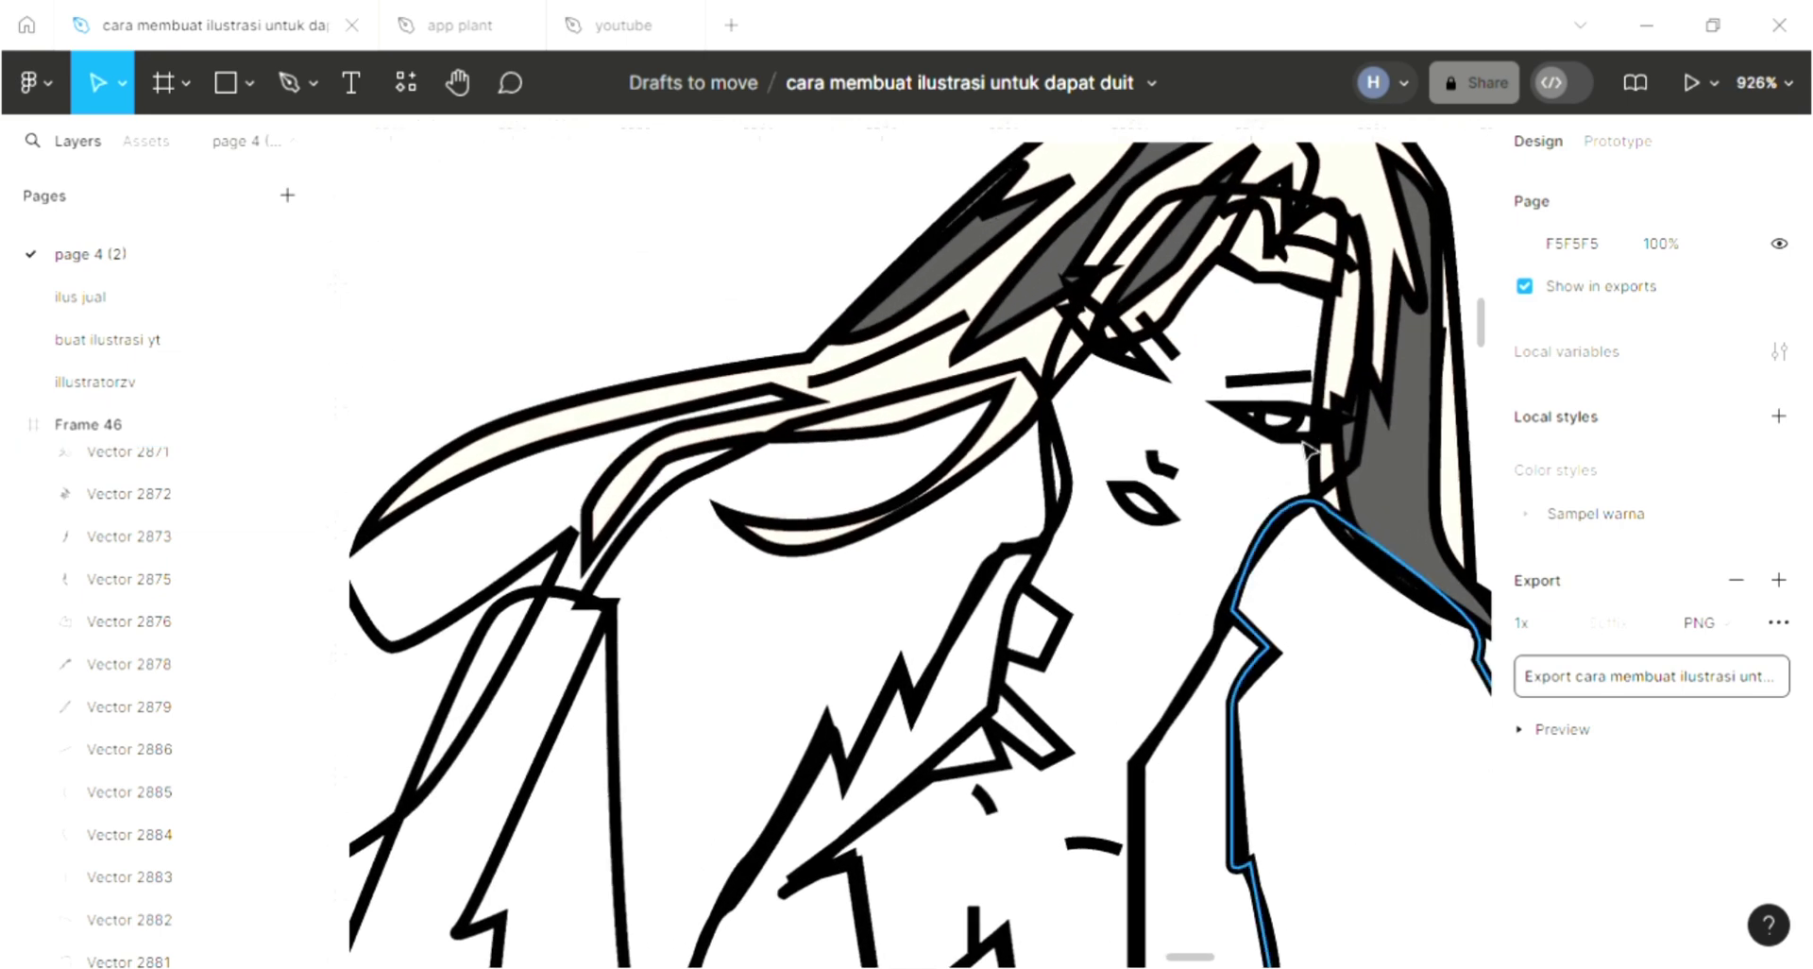
left_click(1278, 428)
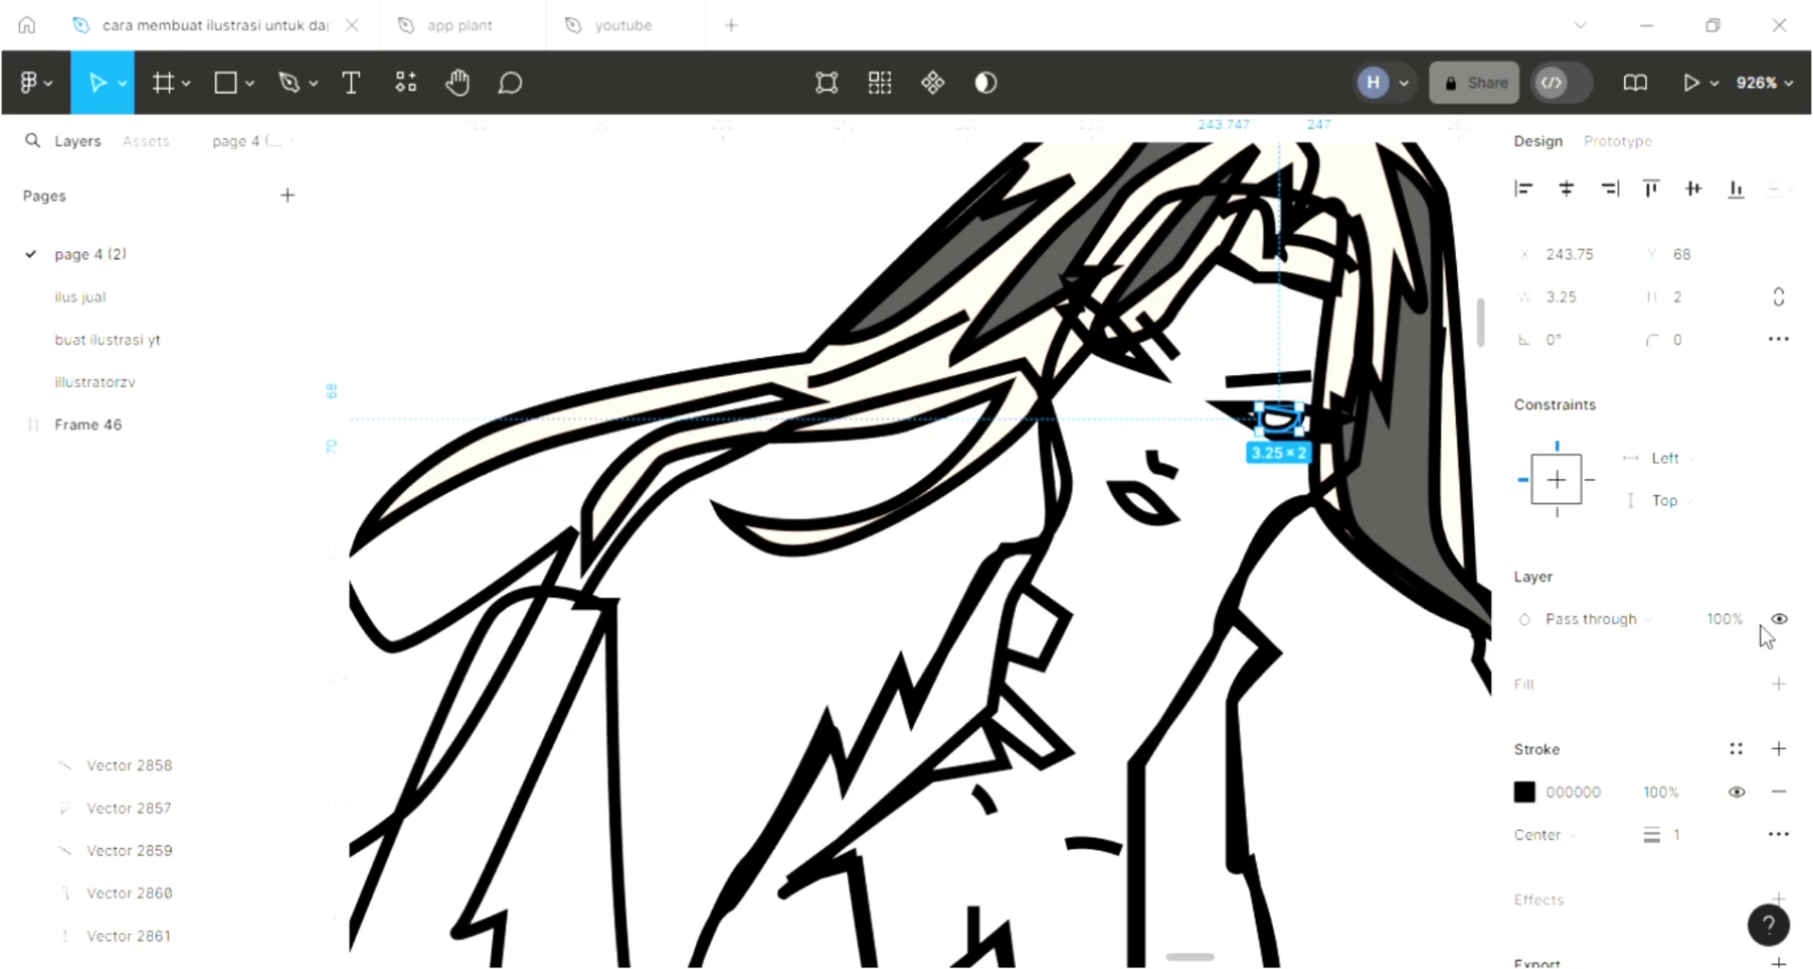
left_click(1778, 684)
scroll(1354, 311, "up", 1)
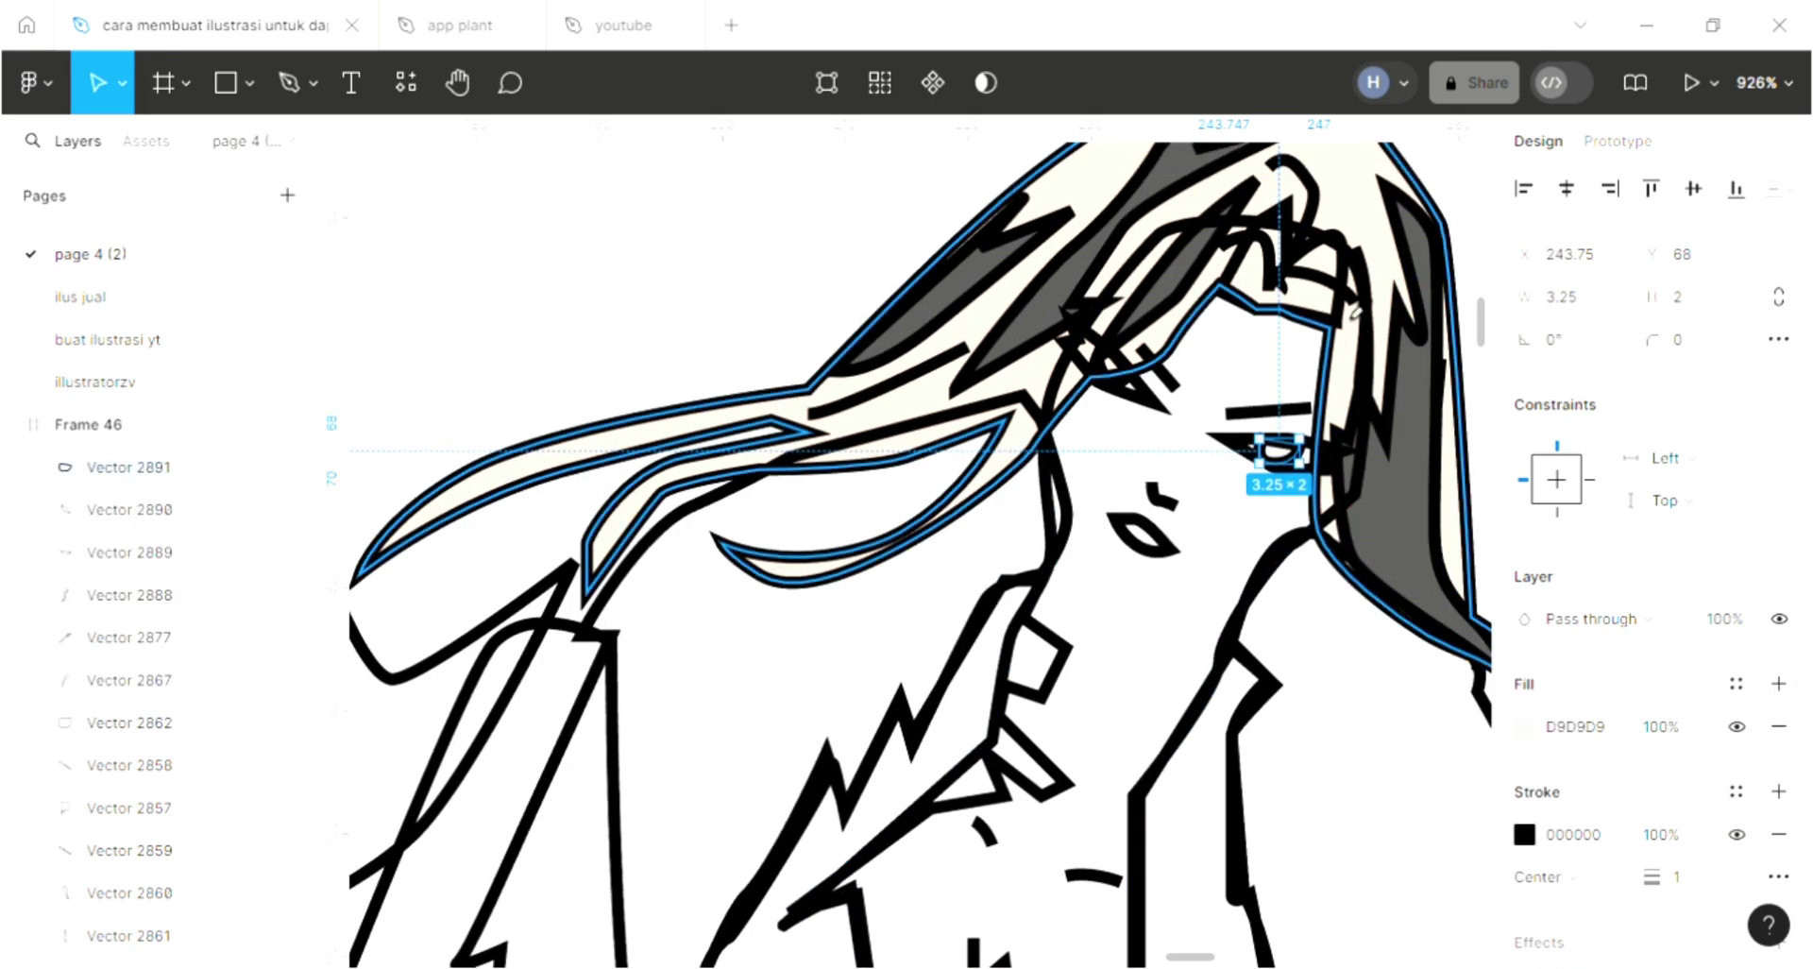
key("i")
scroll(1122, 571, "down", 3, "ctrl")
scroll(1121, 572, "down", 4, "ctrl")
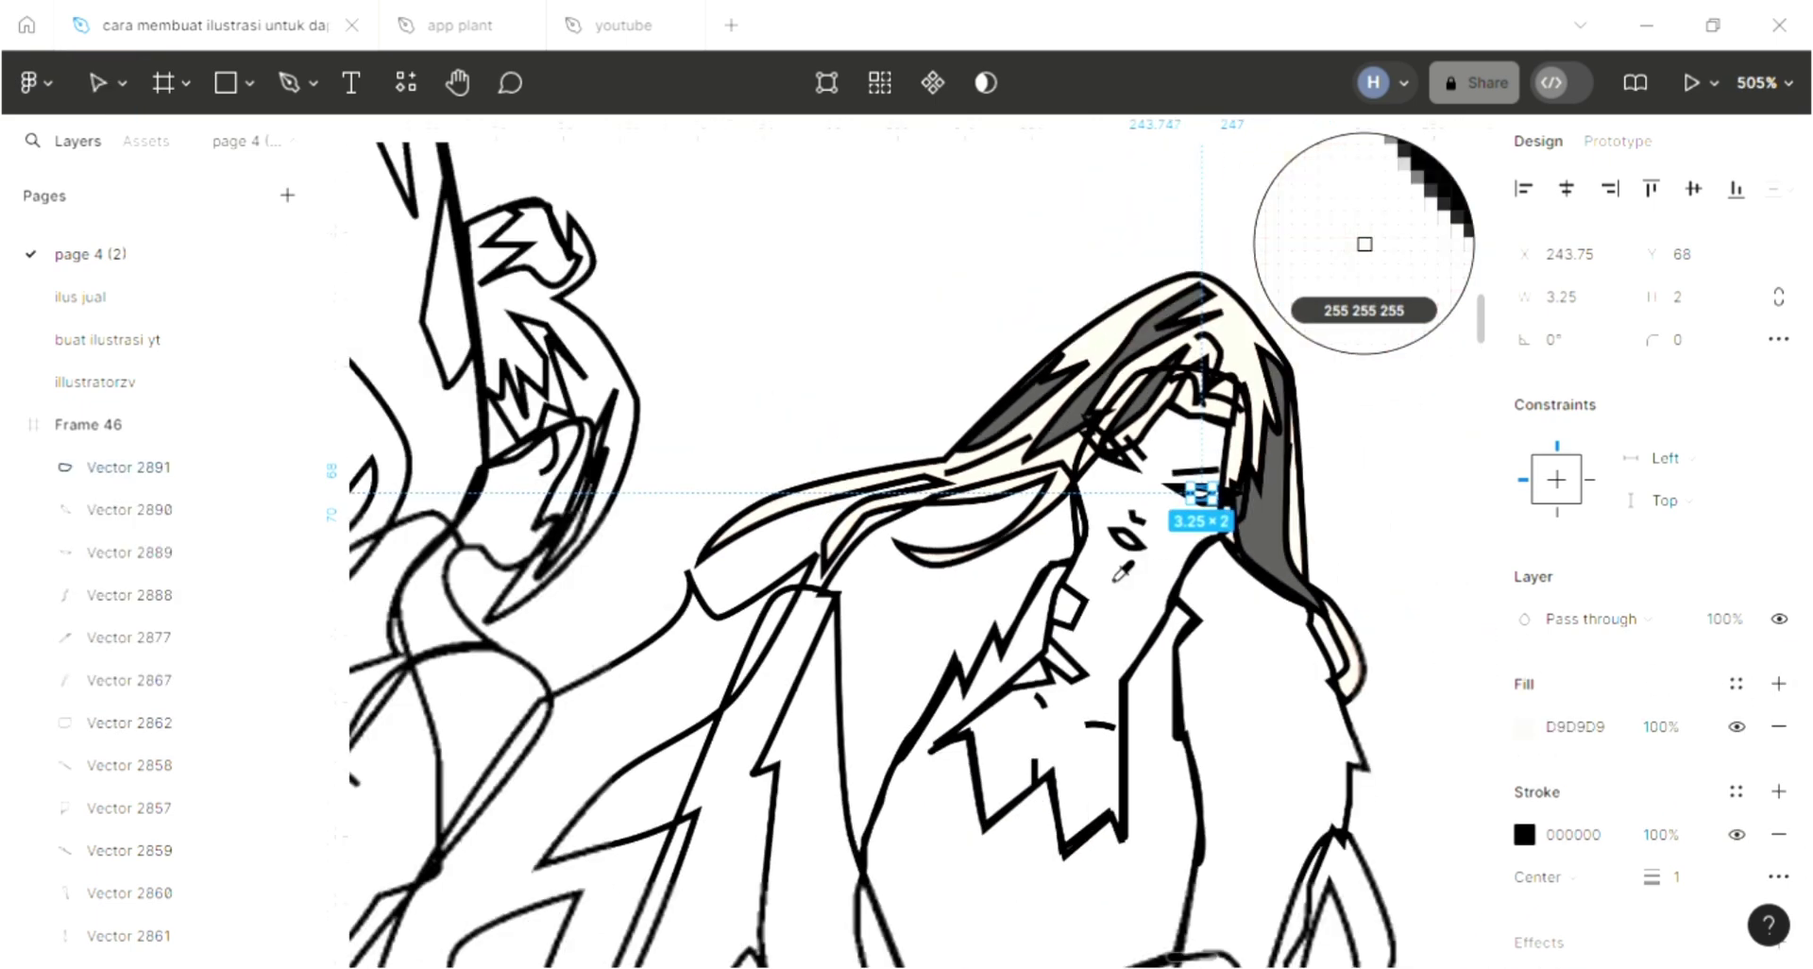
scroll(1122, 572, "down", 2, "ctrl")
scroll(944, 574, "down", 2, "ctrl")
scroll(755, 576, "down", 2, "ctrl")
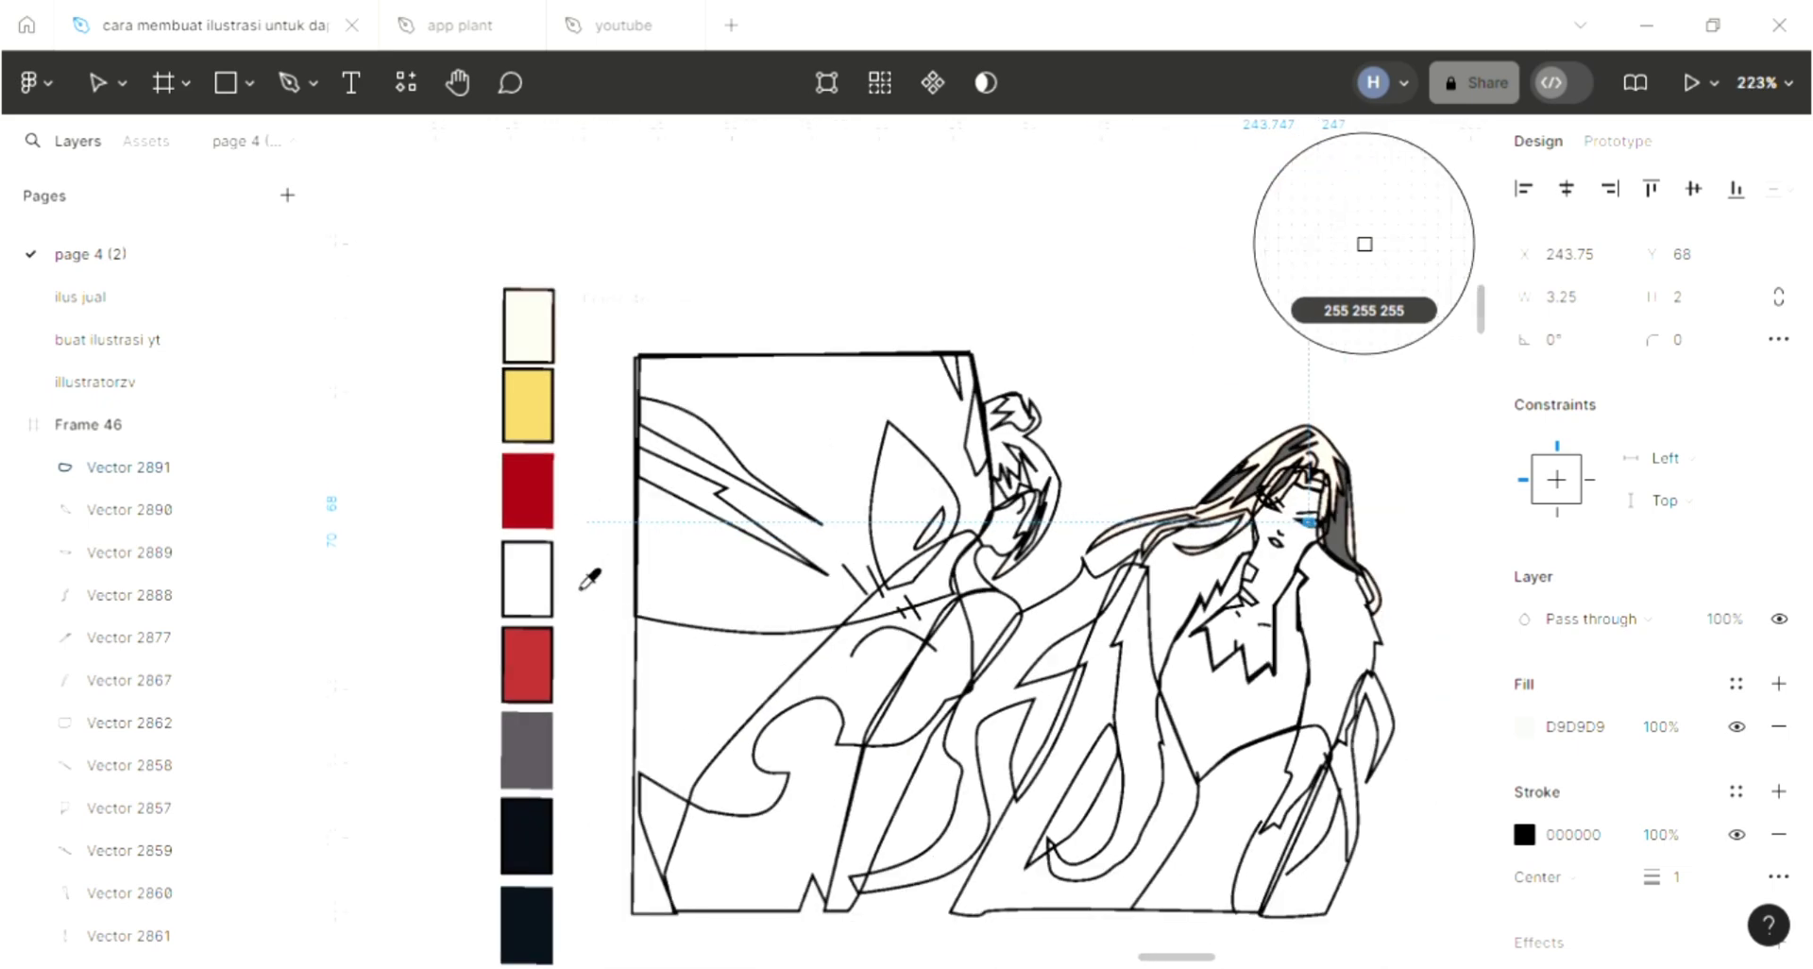
left_click(527, 489)
scroll(1359, 566, "up", 4, "ctrl")
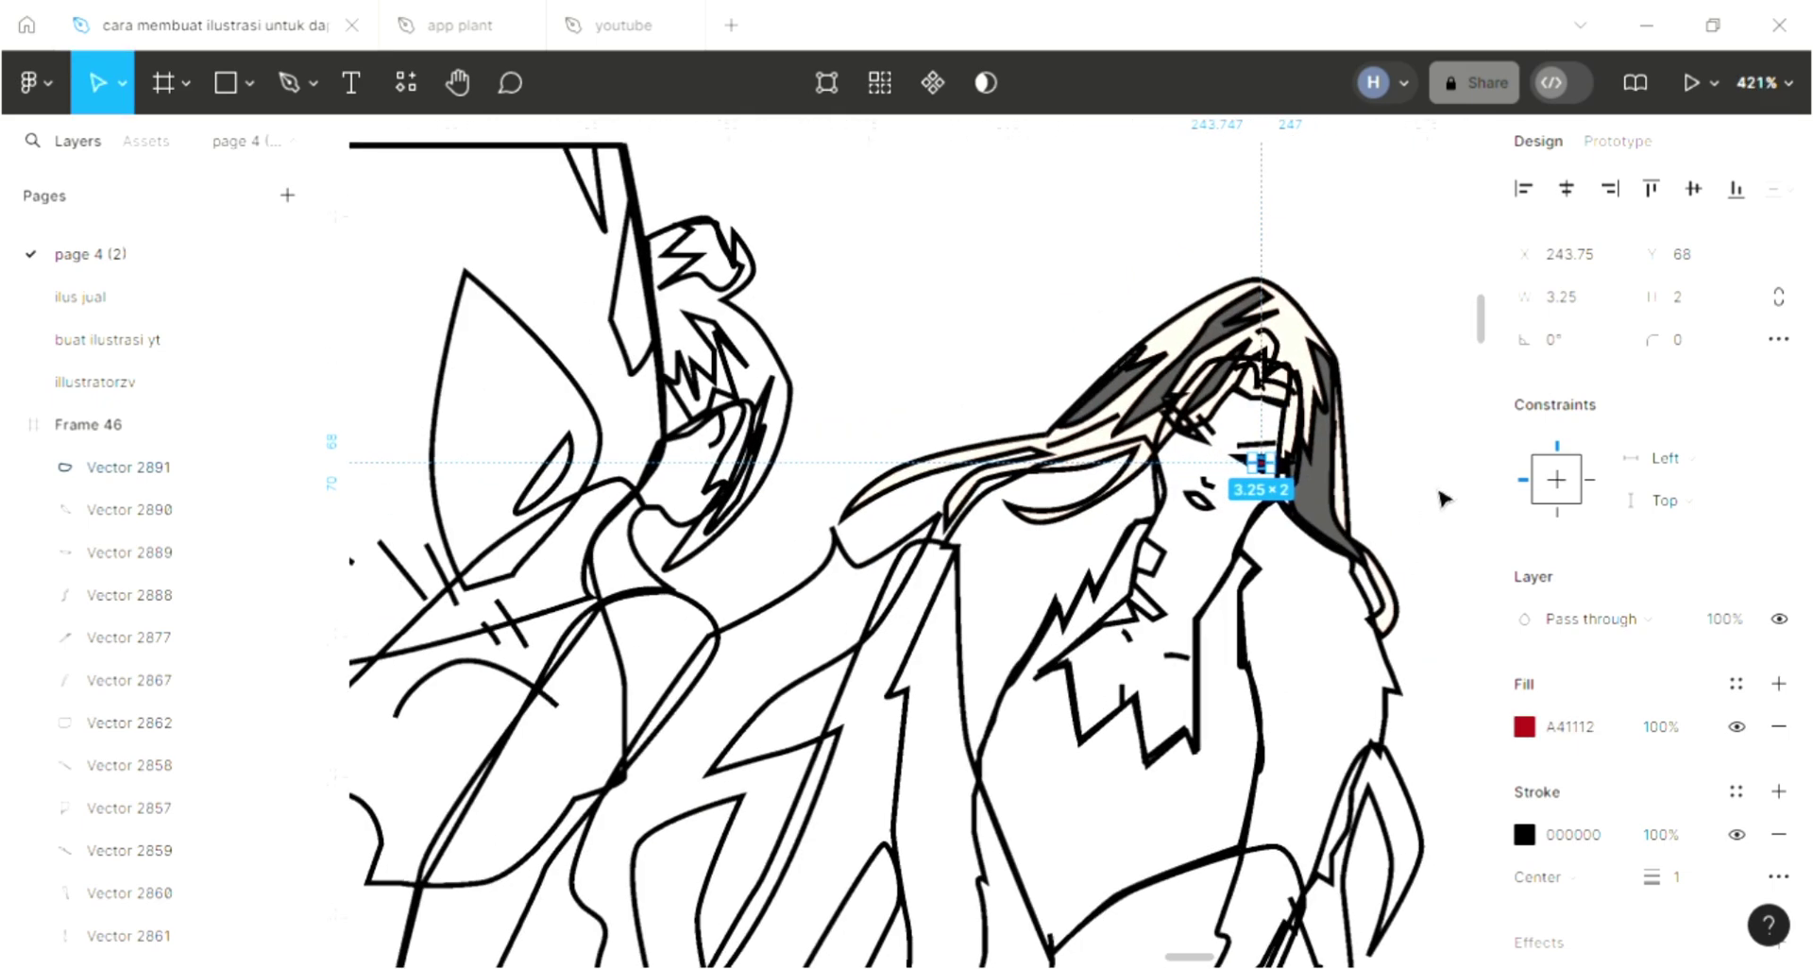
left_click(1442, 497)
Step: Fill the eye outline shape with black
scroll(1265, 472, "up", 2, "ctrl")
scroll(1270, 477, "up", 2, "ctrl")
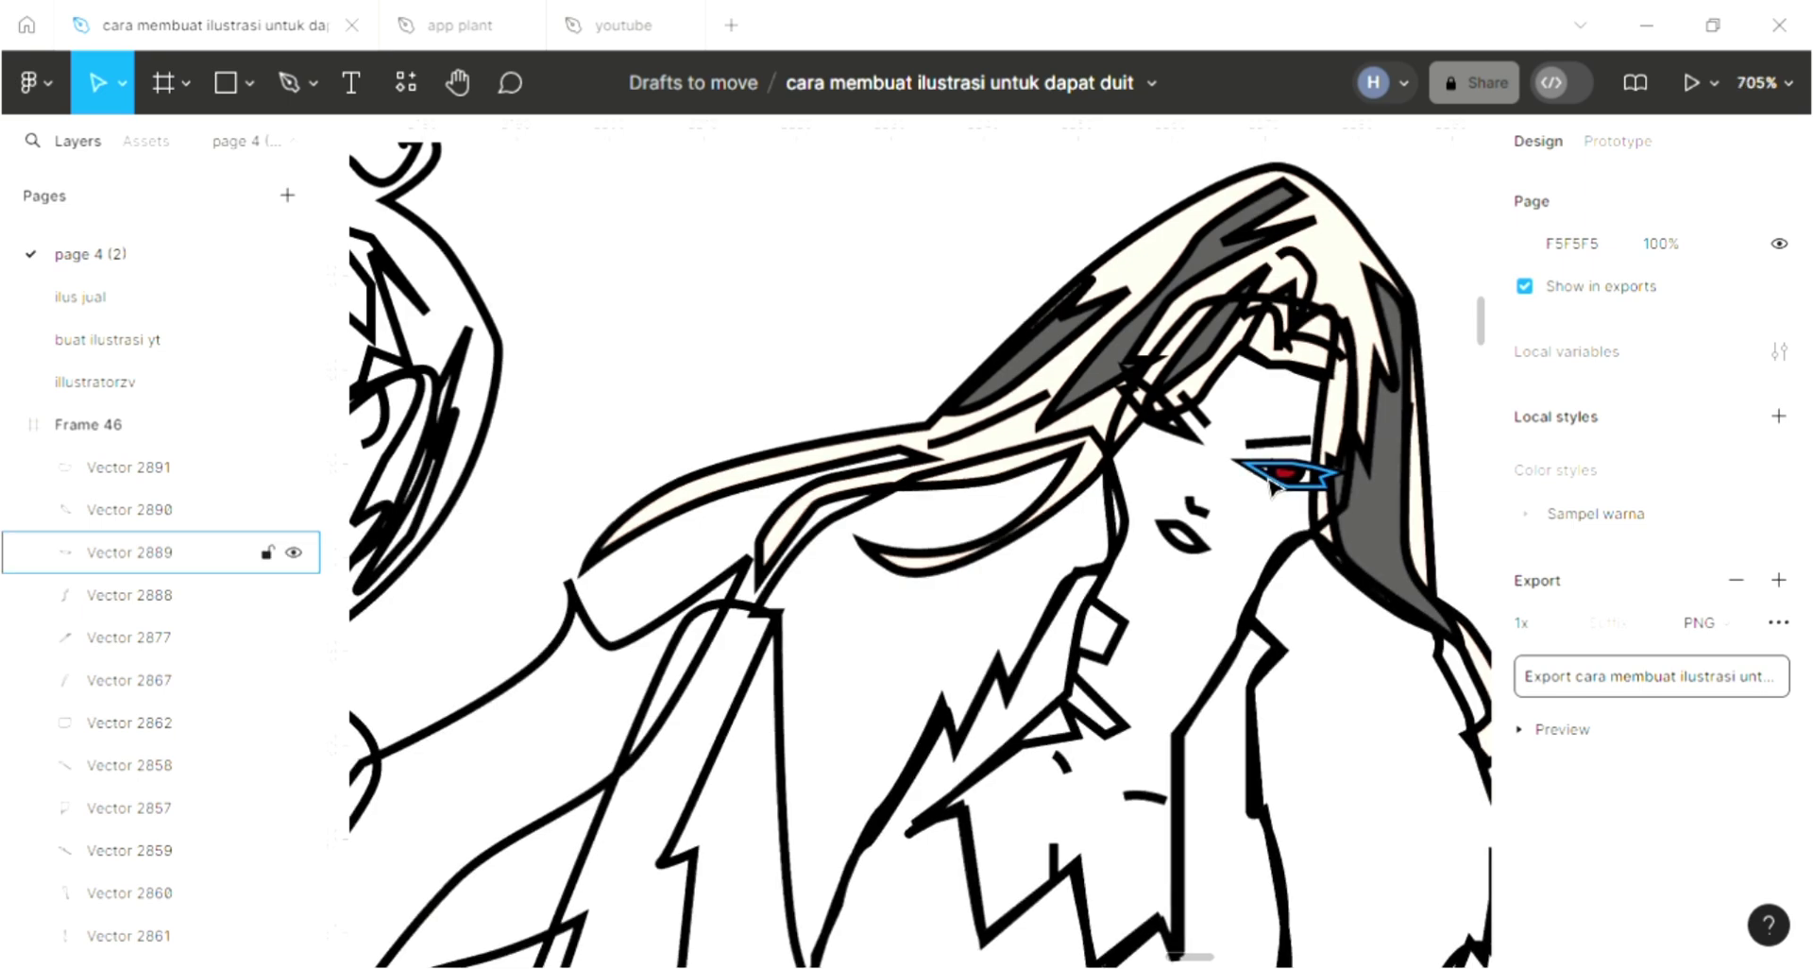
left_click(1272, 486)
left_click(1779, 683)
scroll(1020, 545, "down", 5, "ctrl")
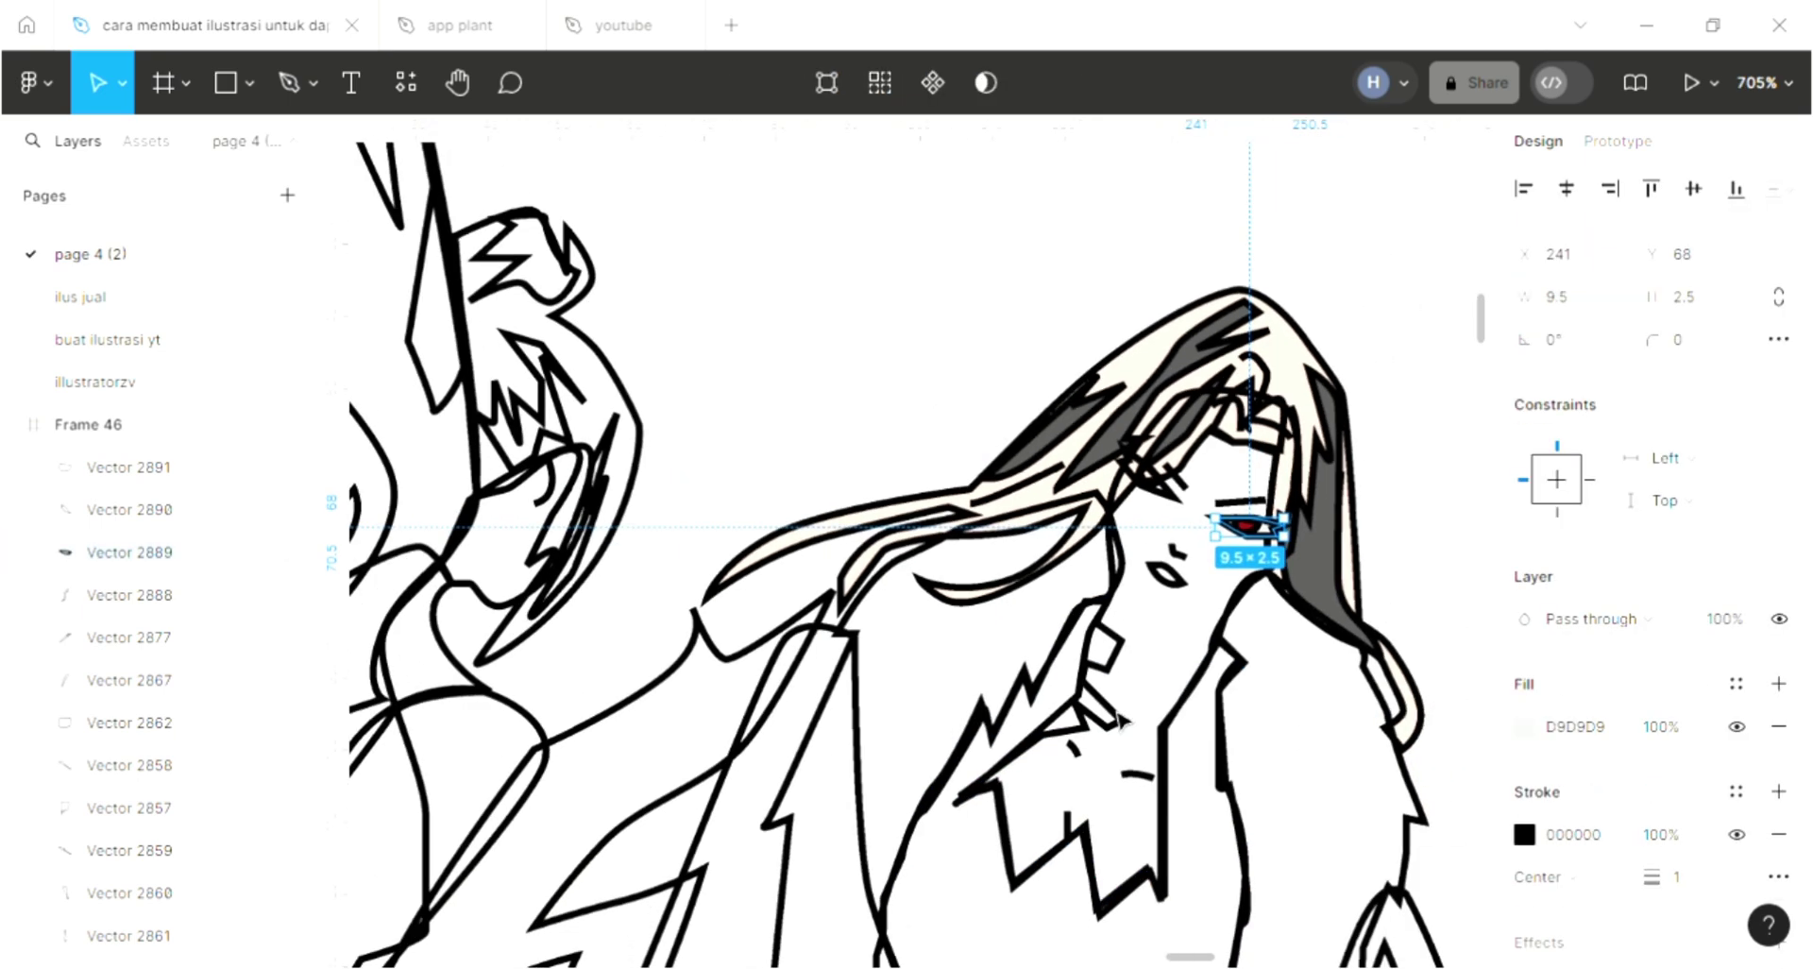
key("i")
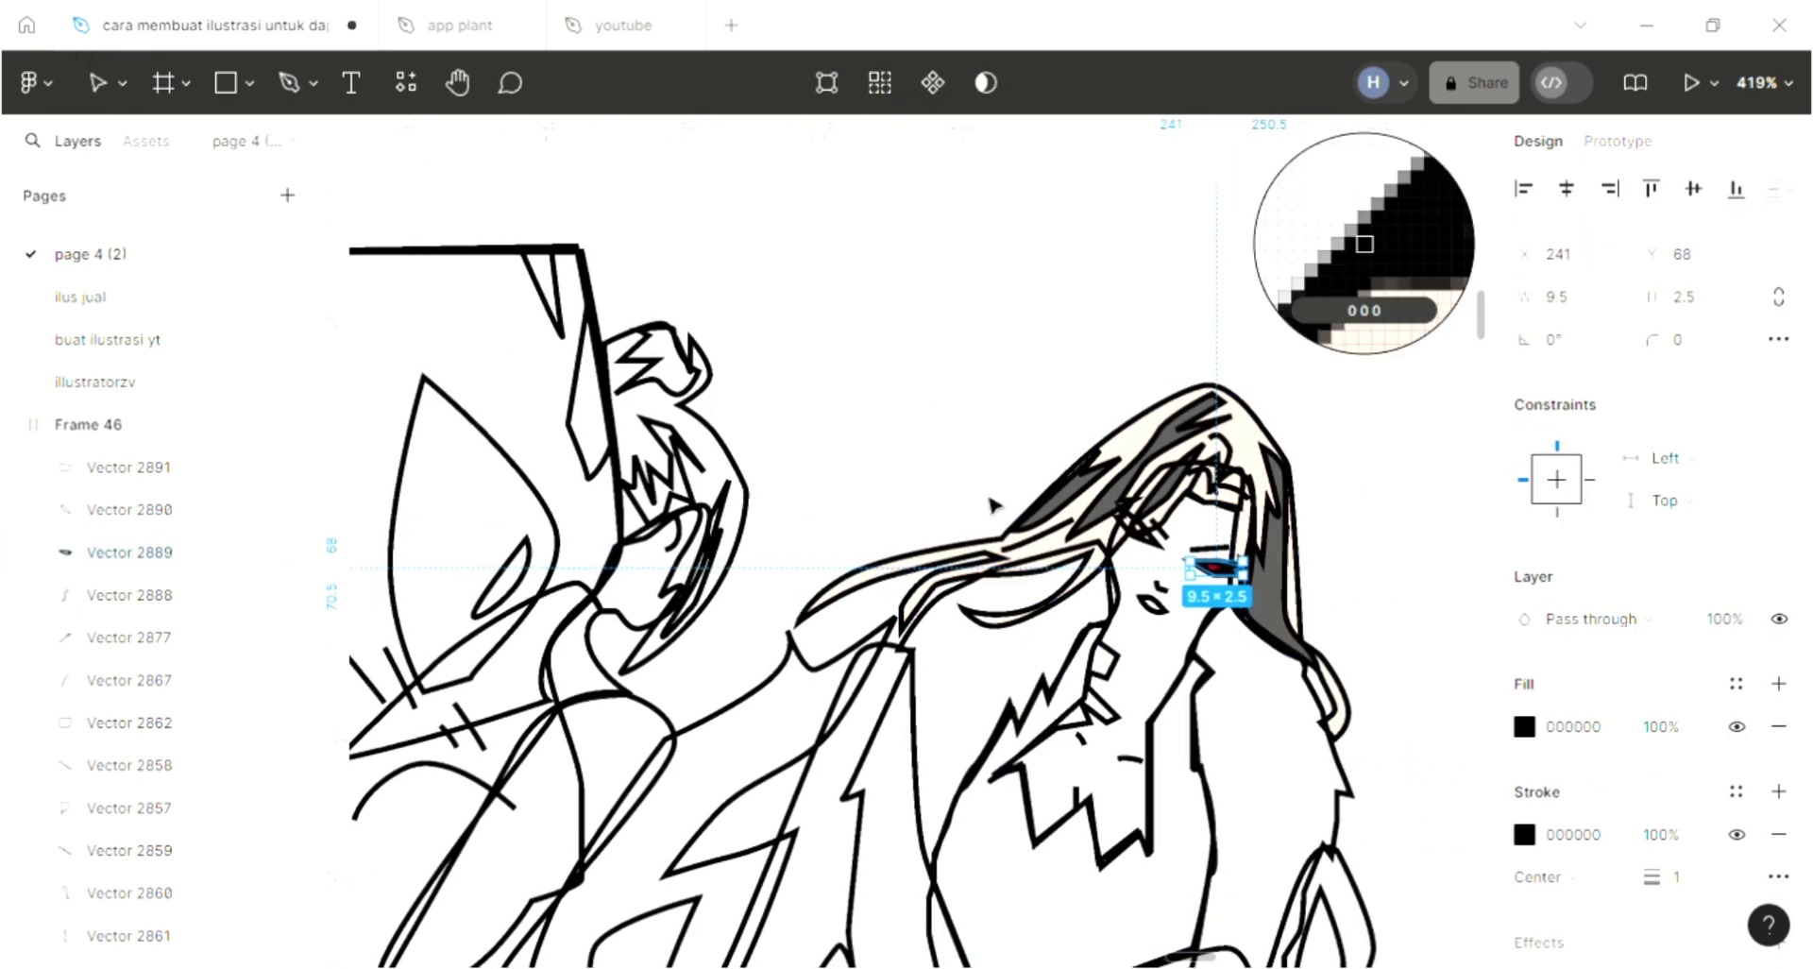
left_click(990, 505)
key("Escape")
Step: Fill the second eye shape with the deep red swatch (RGB 164 17 18)
scroll(989, 505, "up", 3, "ctrl")
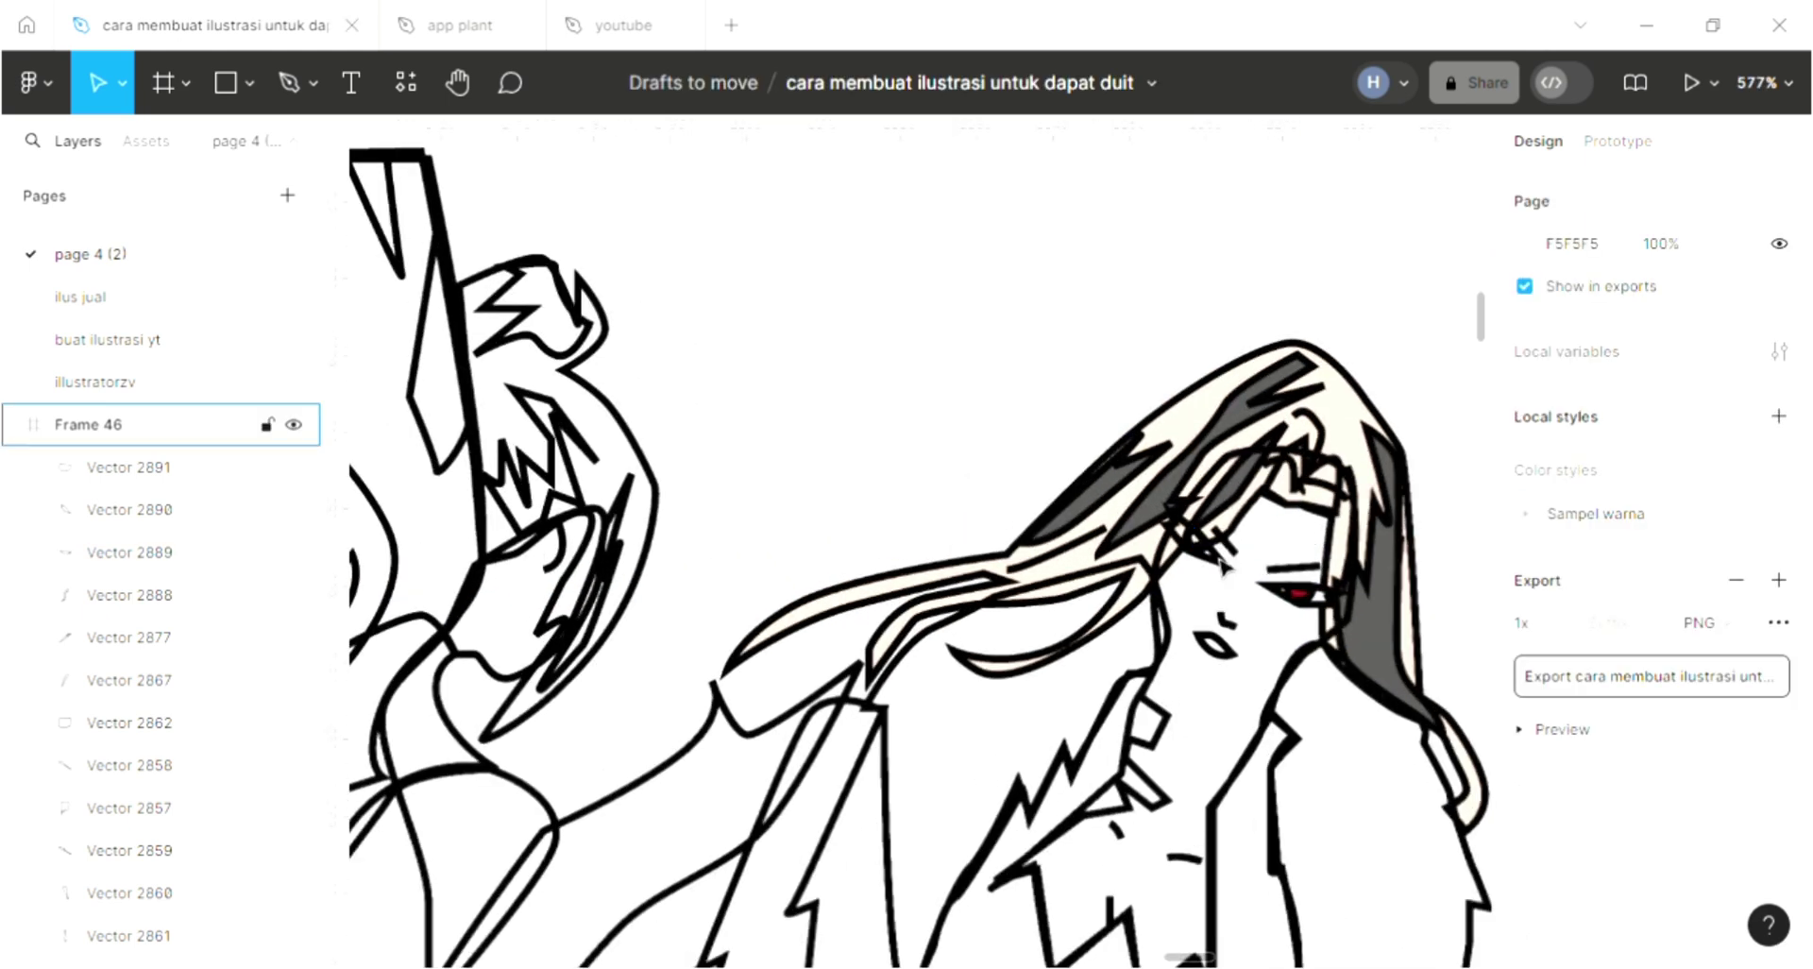
key("ctrl+v")
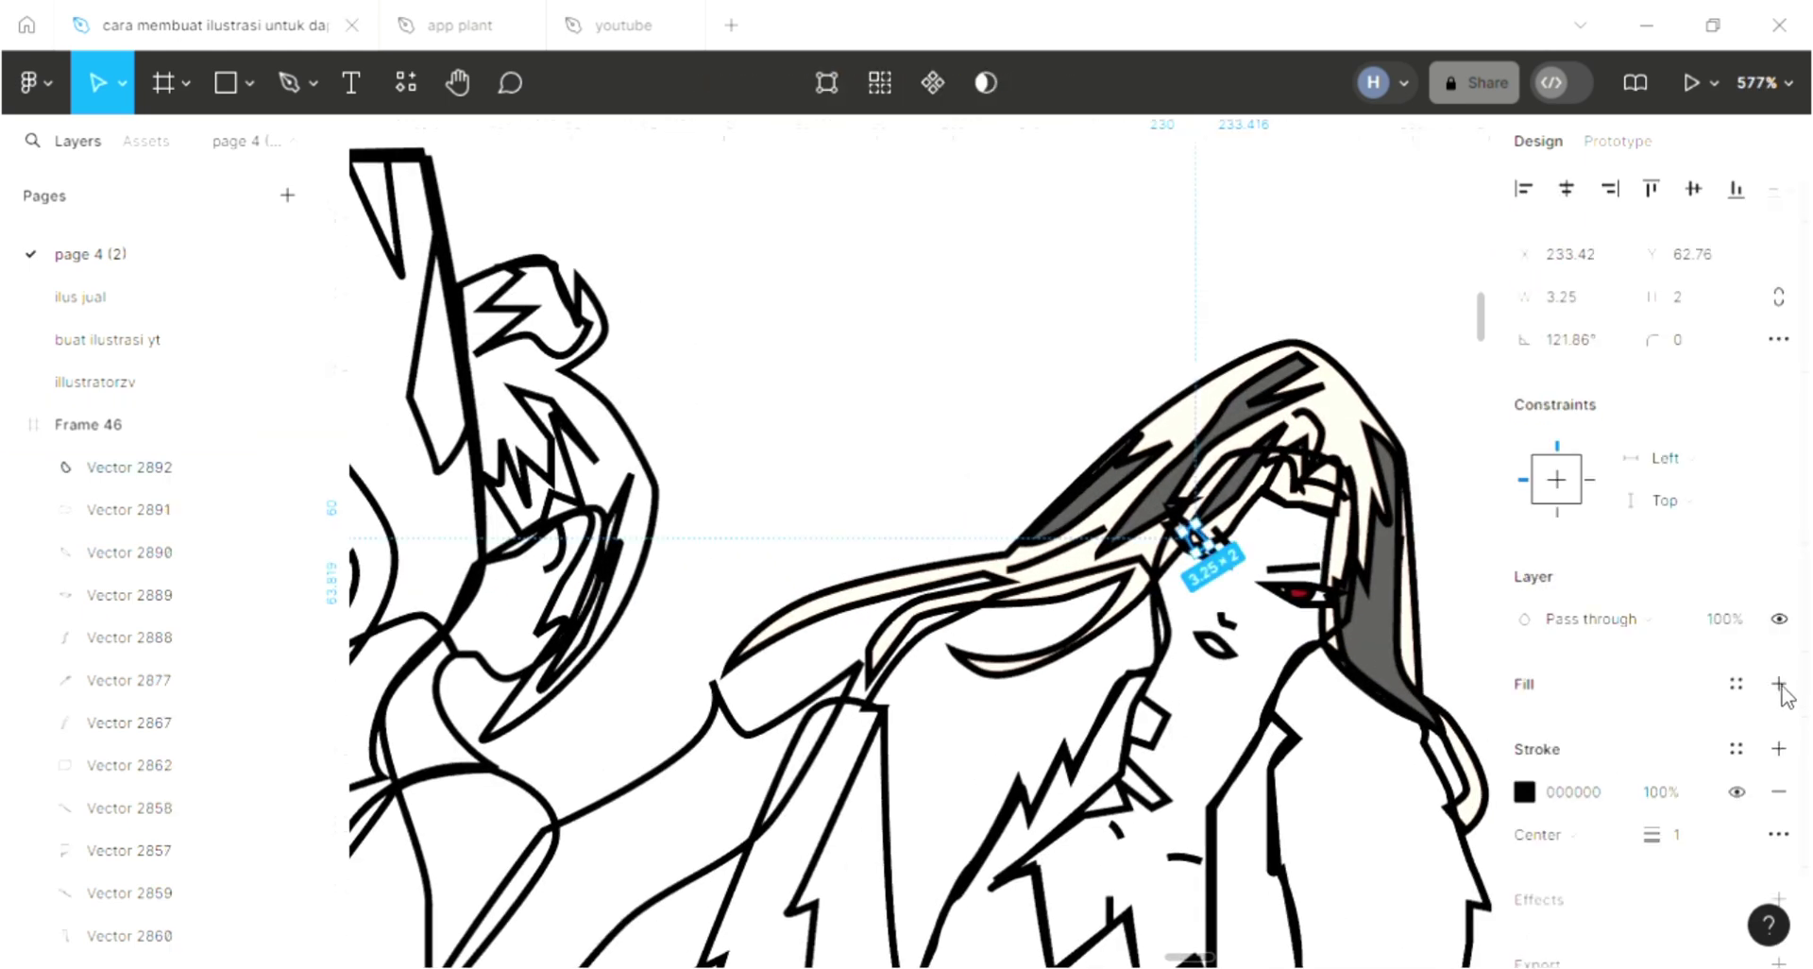
left_click(1781, 685)
key("i")
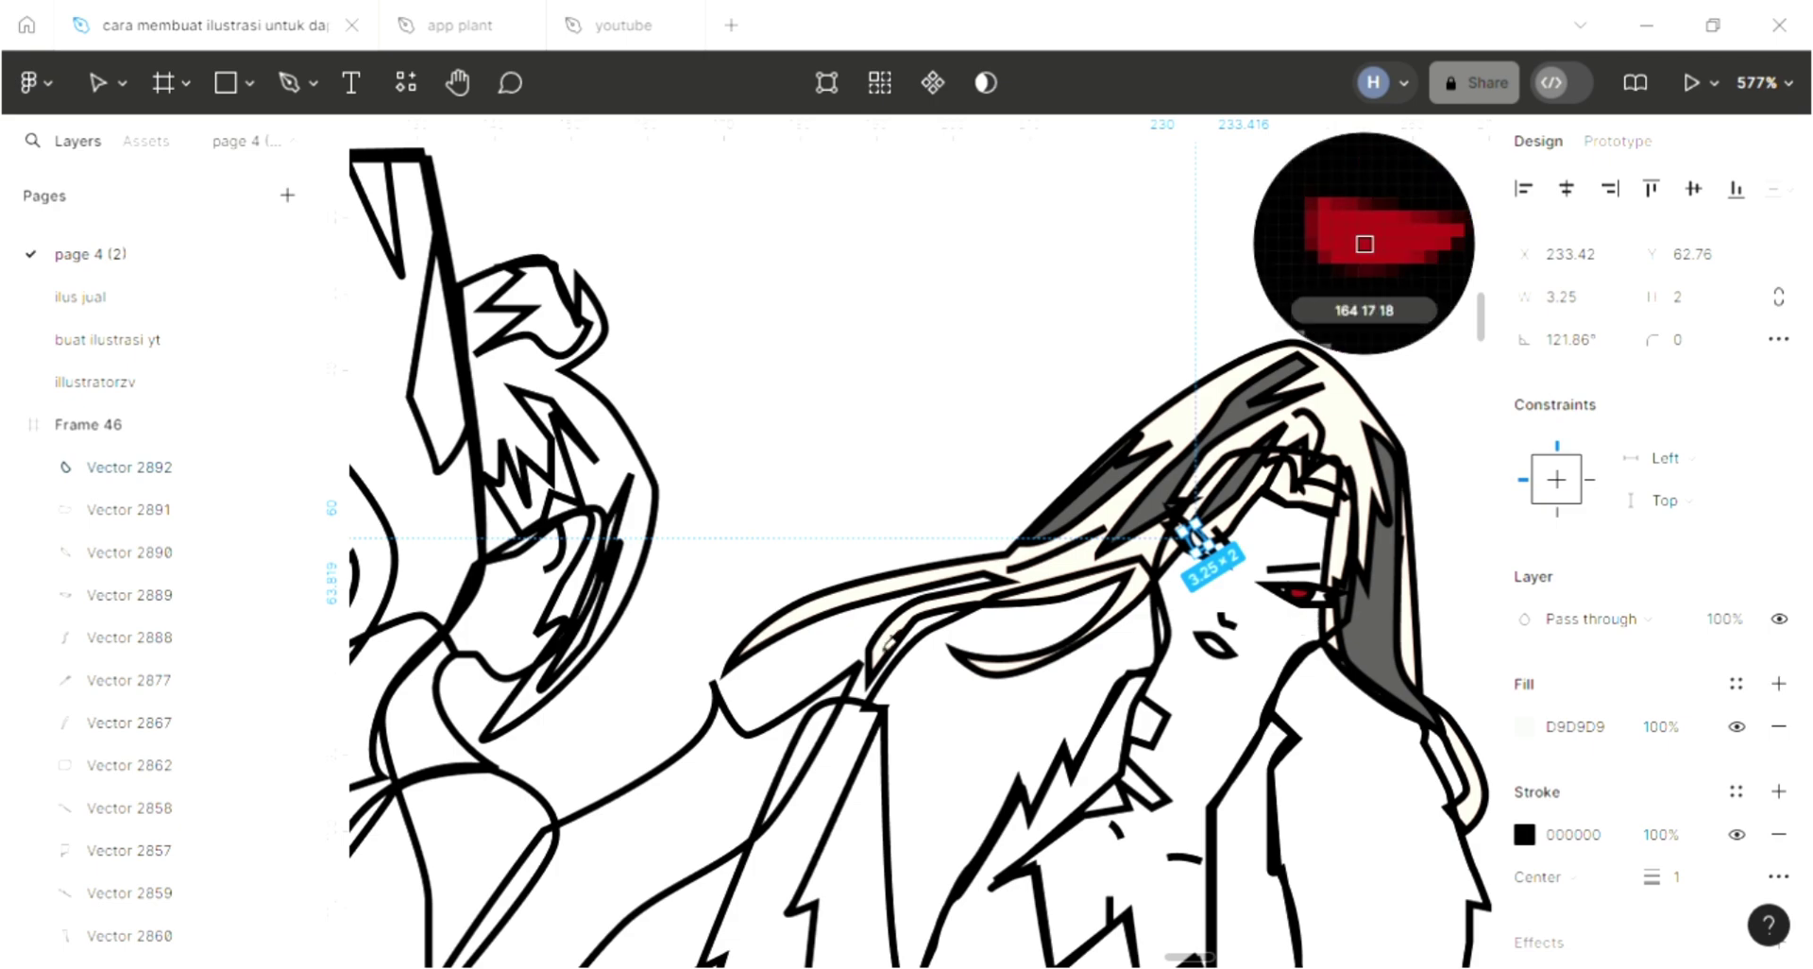
scroll(1364, 244, "down", 3)
scroll(1364, 244, "down", 2)
scroll(1364, 244, "left", 2)
scroll(1365, 244, "left", 2)
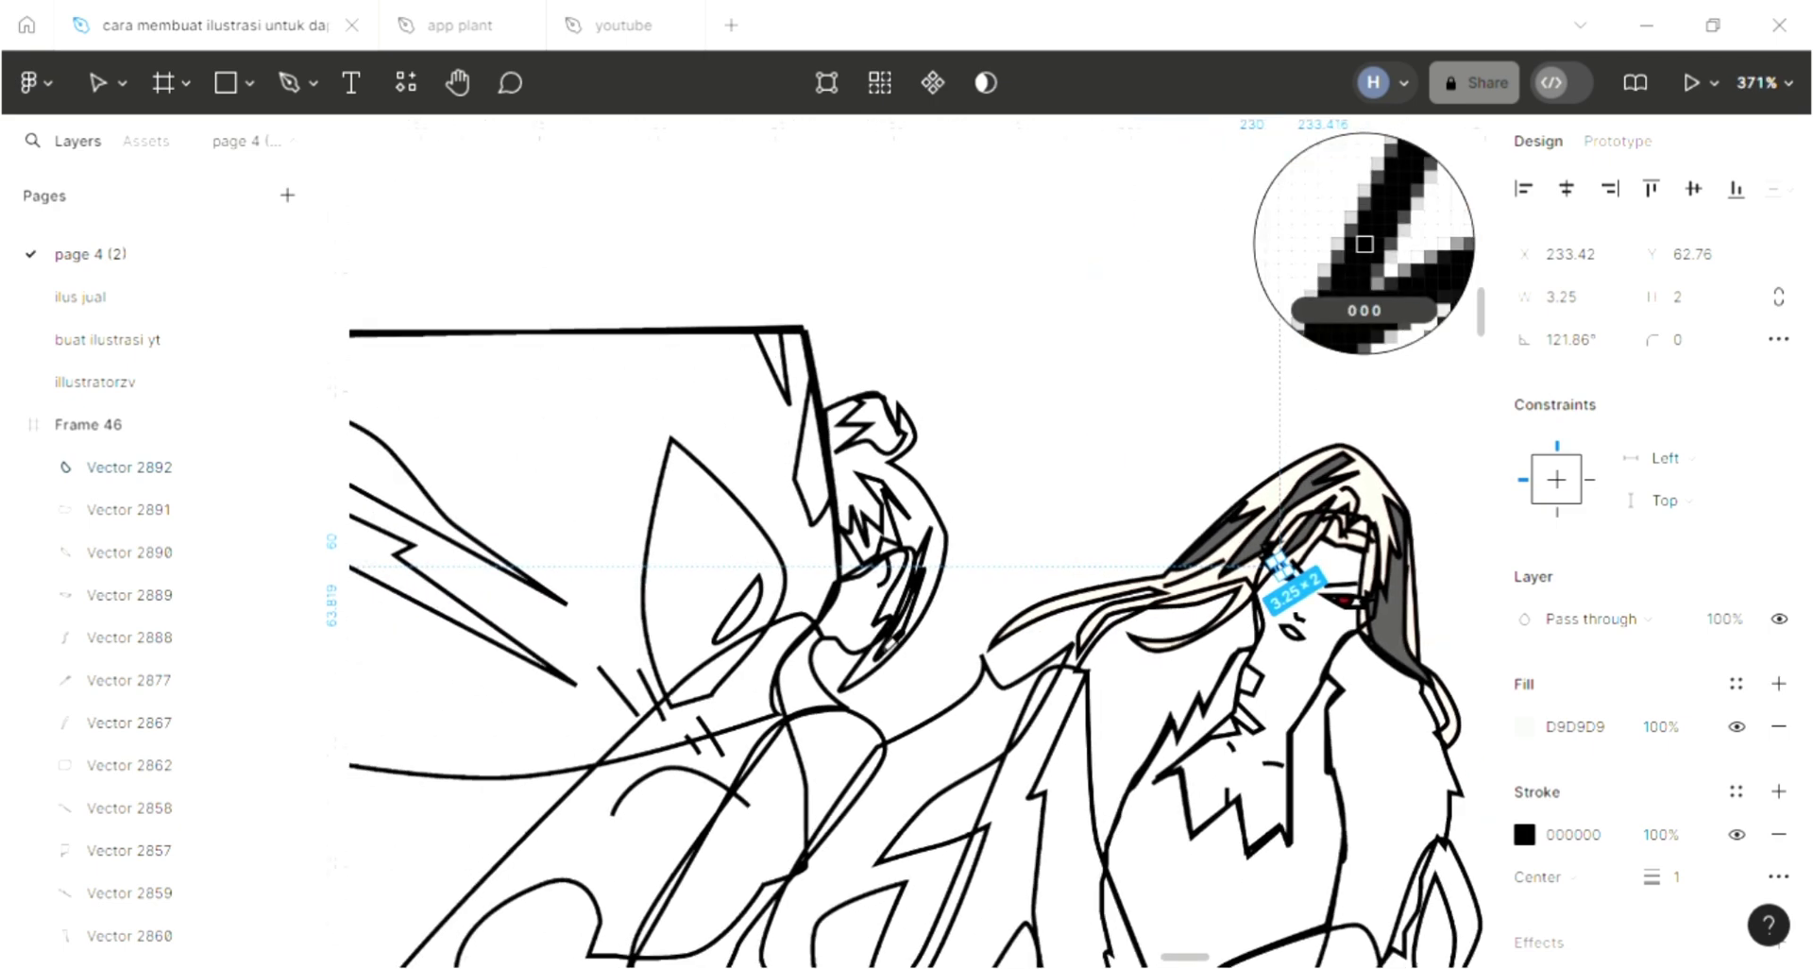
scroll(611, 612, "down", 2)
scroll(611, 611, "down", 1)
scroll(610, 612, "down", 1)
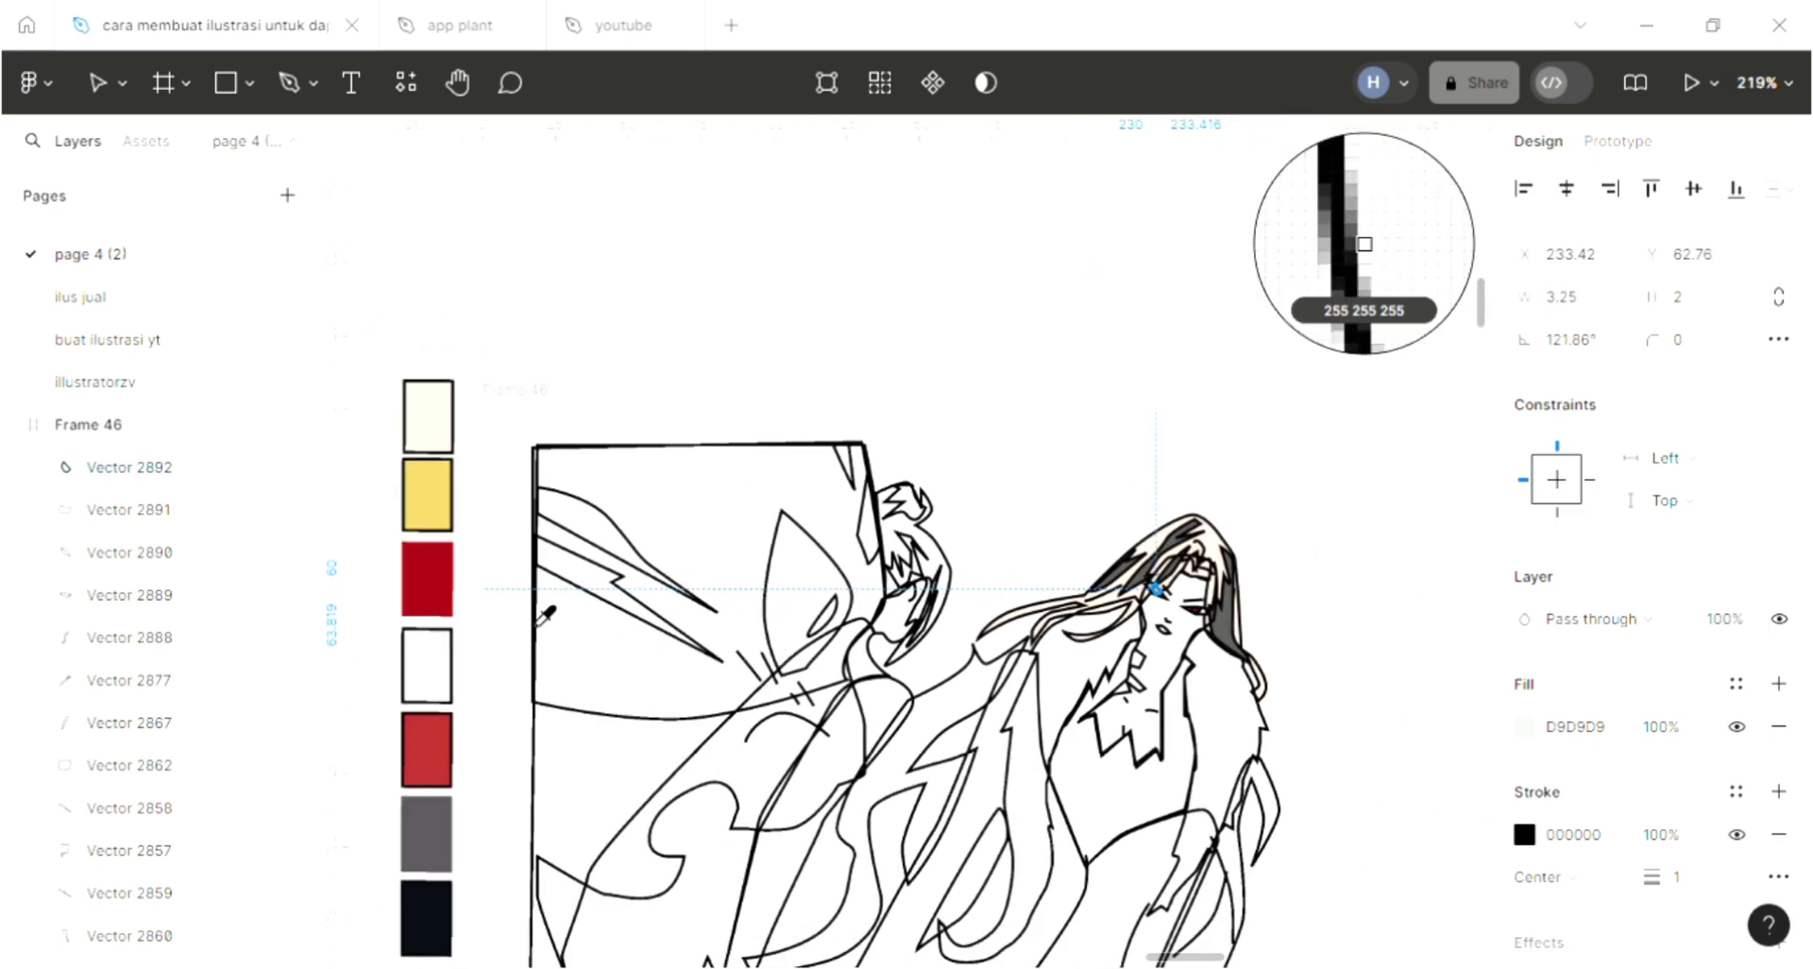
left_click(611, 612)
key("Escape")
scroll(1161, 597, "up", 2)
scroll(1161, 596, "up", 2)
scroll(1161, 597, "up", 2)
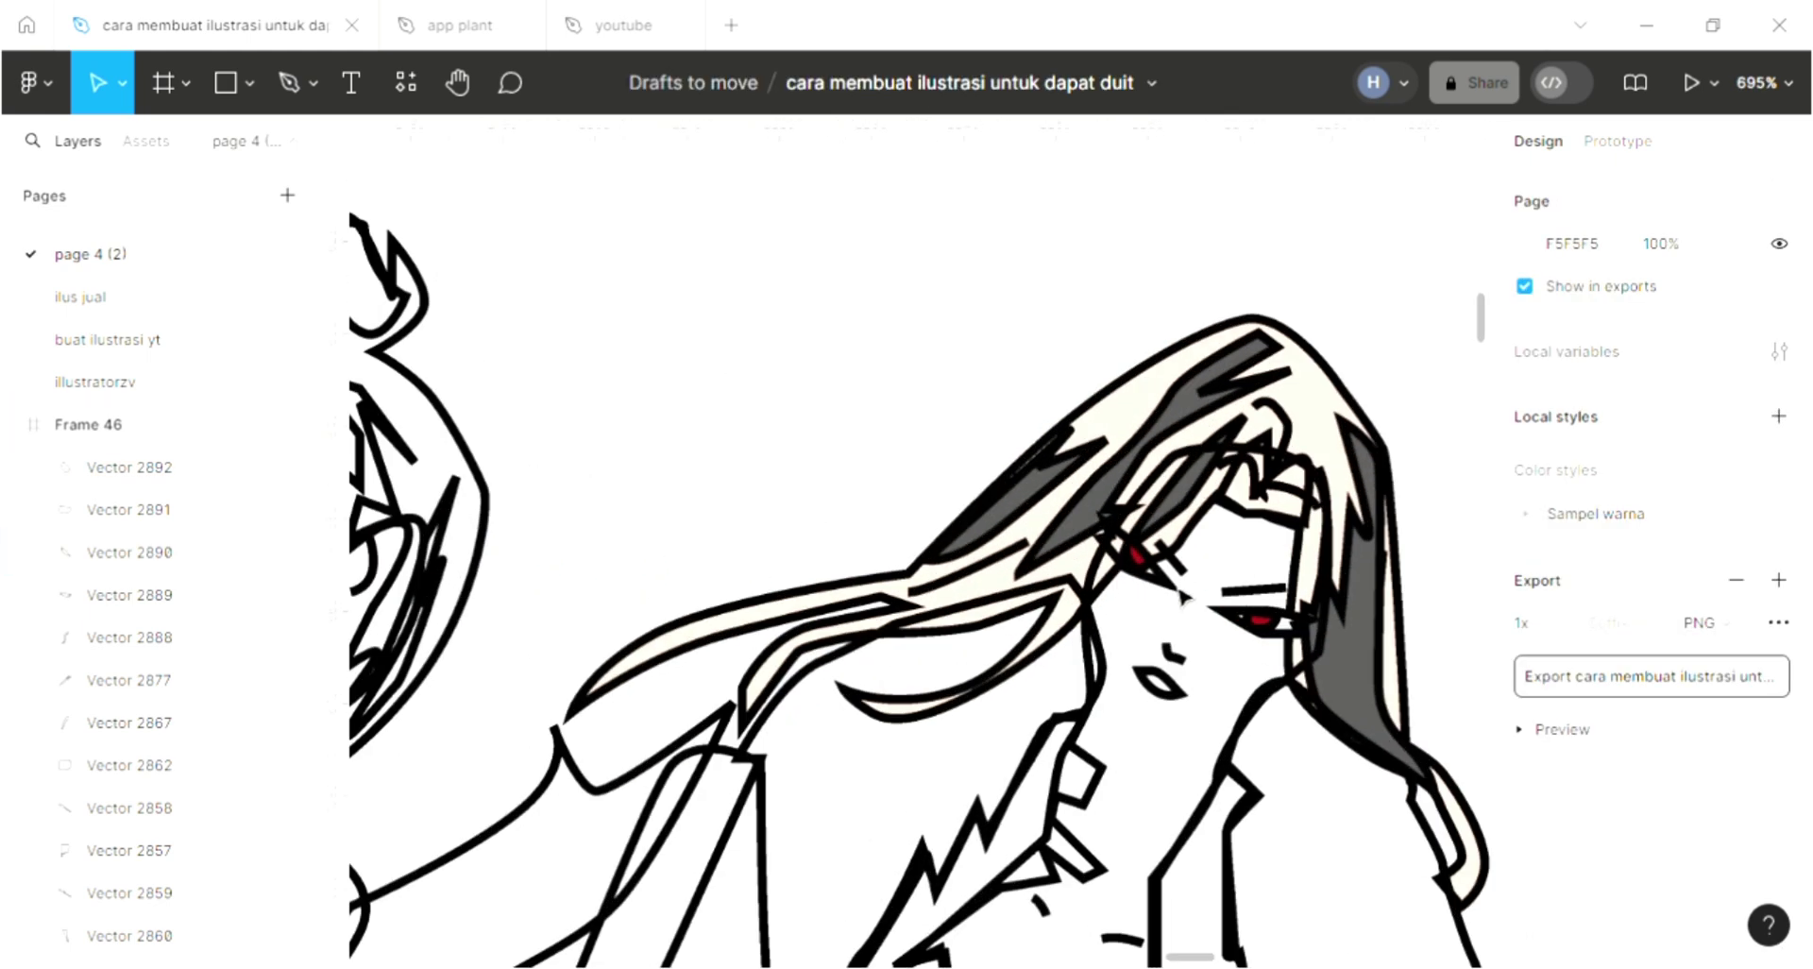
Step: Give the face-and-collar outline a light grey D9D9D9 fill behind the facial lines
left_click(130, 552)
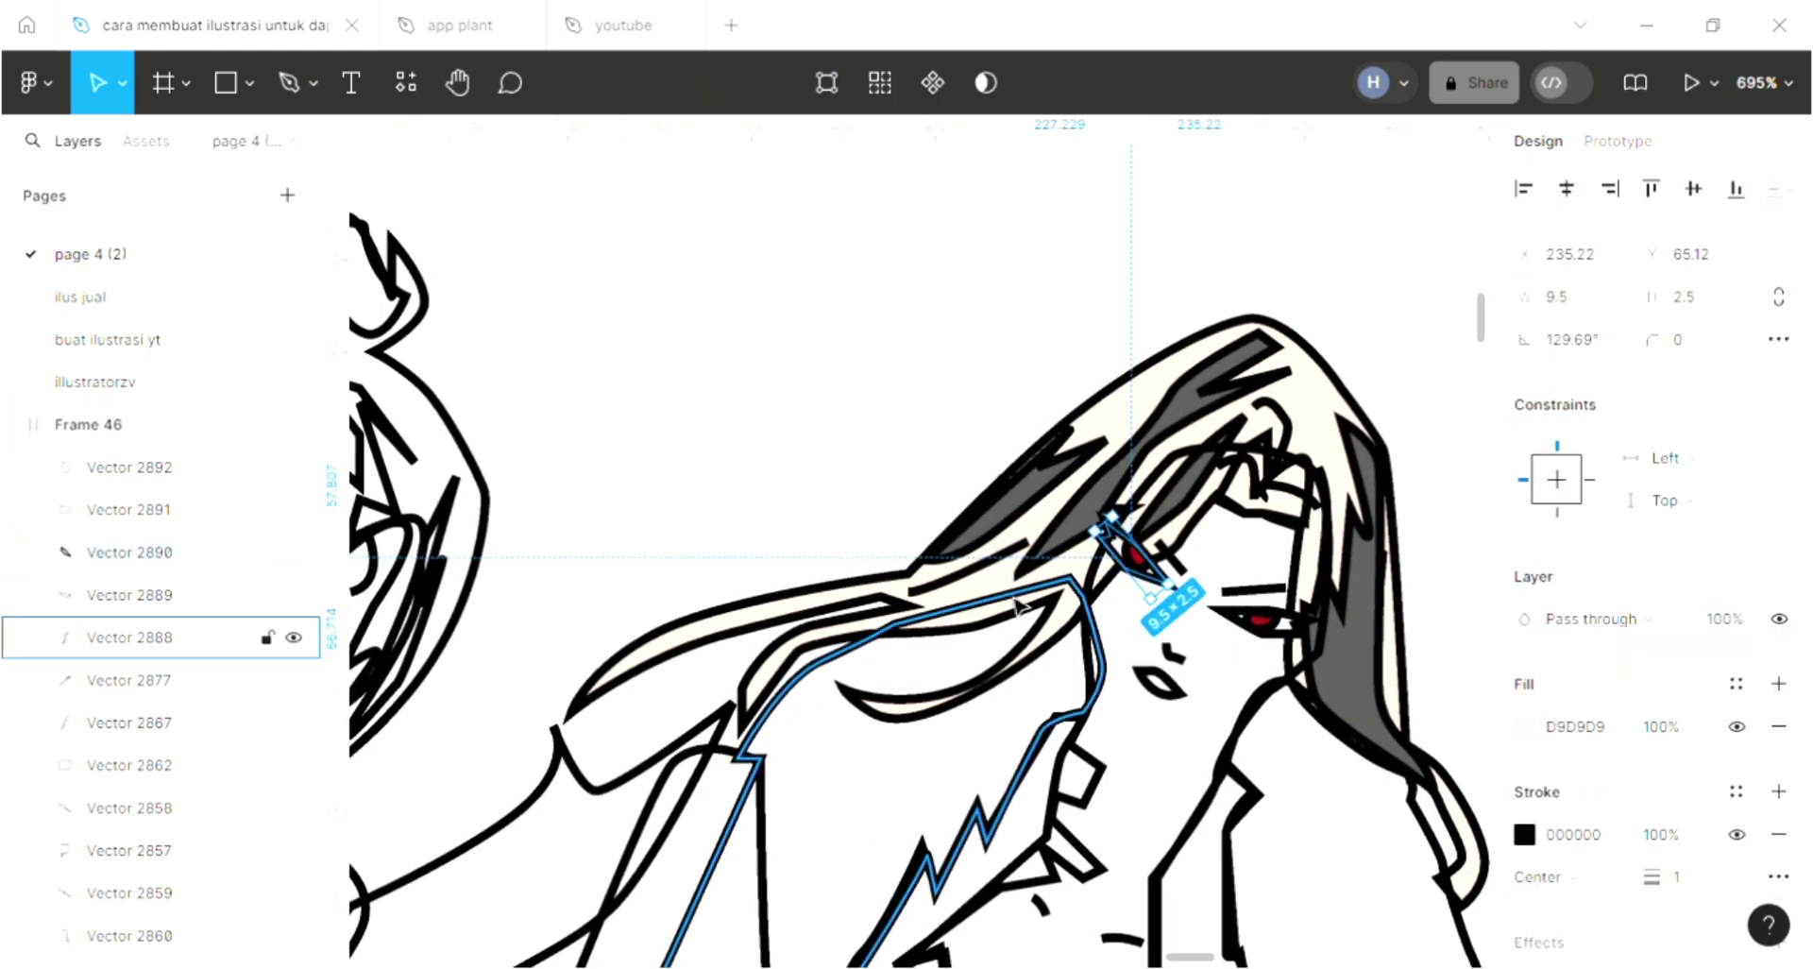
key("i")
key("Escape")
key("Escape")
scroll(958, 454, "down", 2)
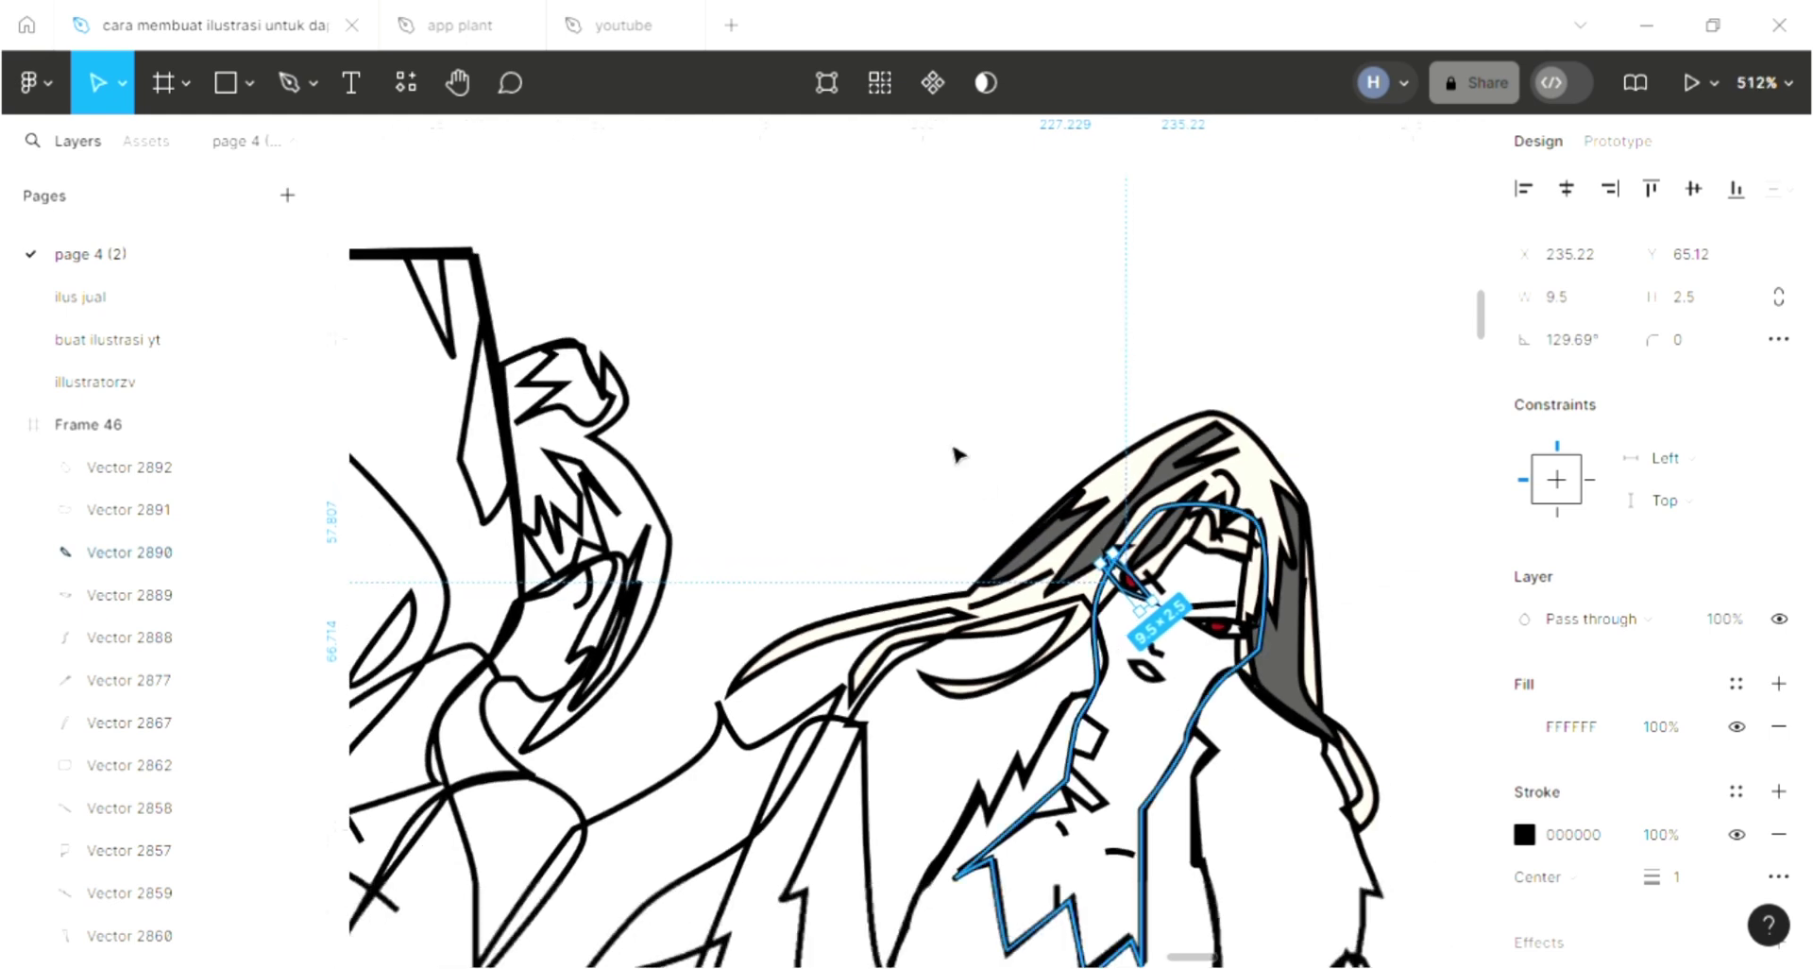
scroll(1067, 566, "down", 2)
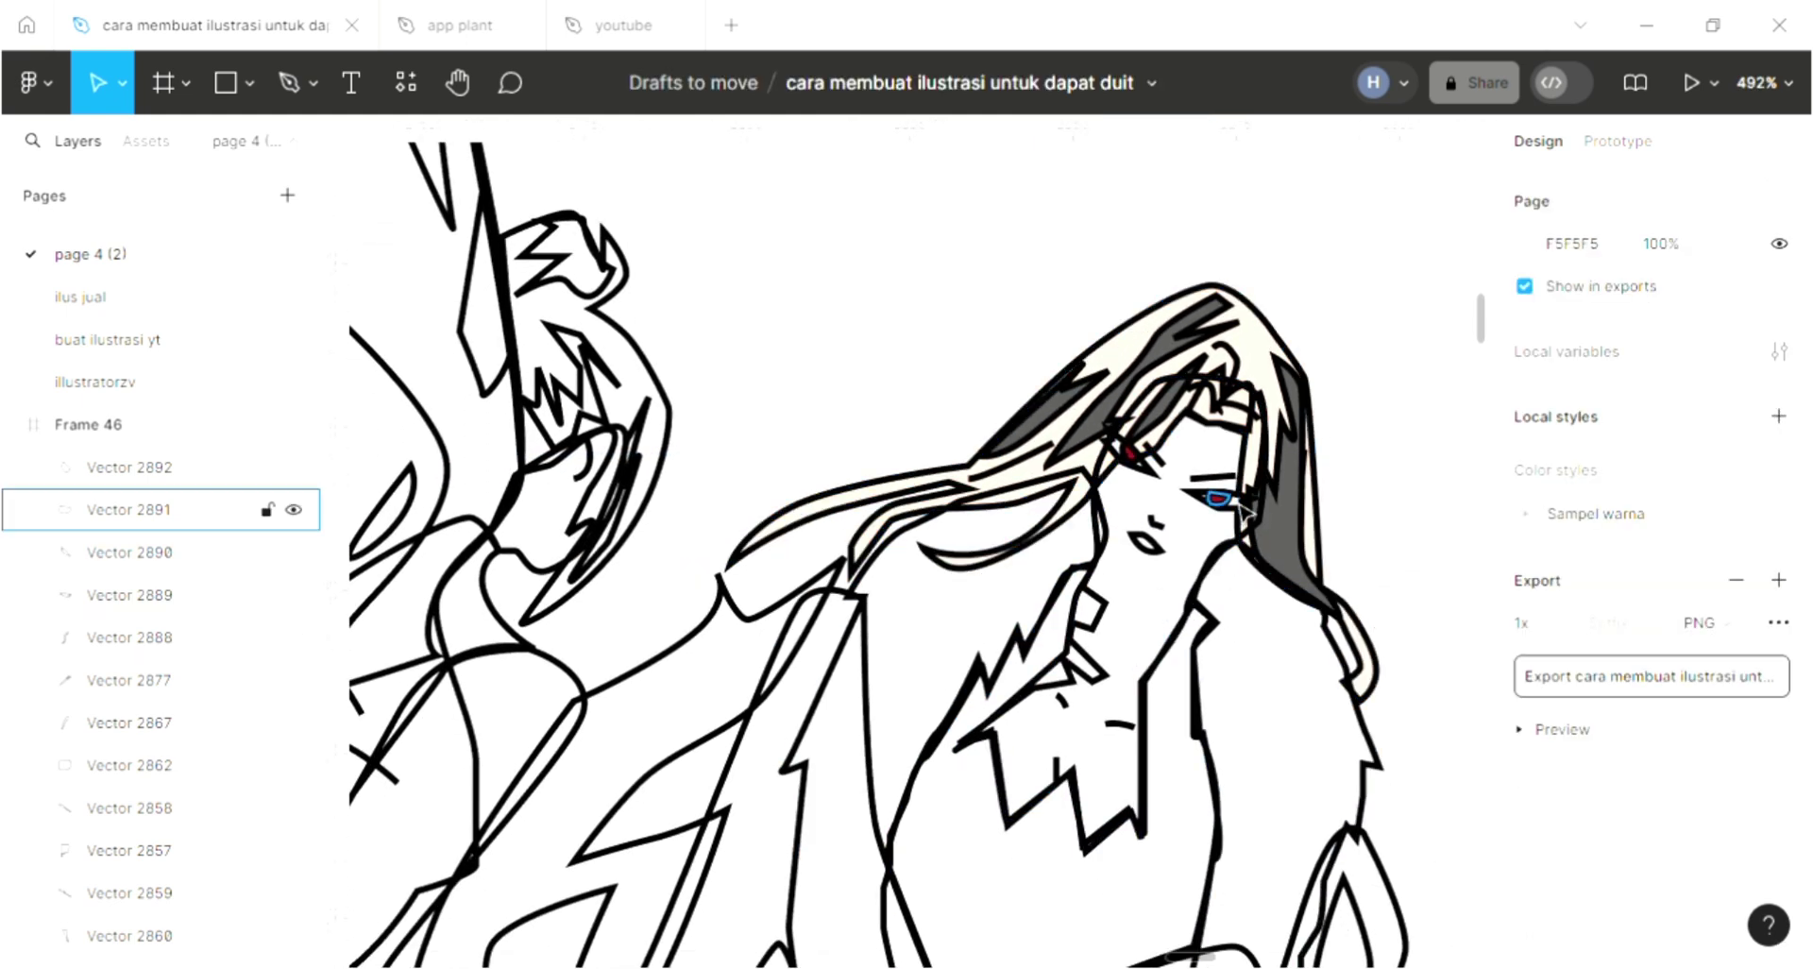
left_click(1282, 464)
left_click(1147, 544)
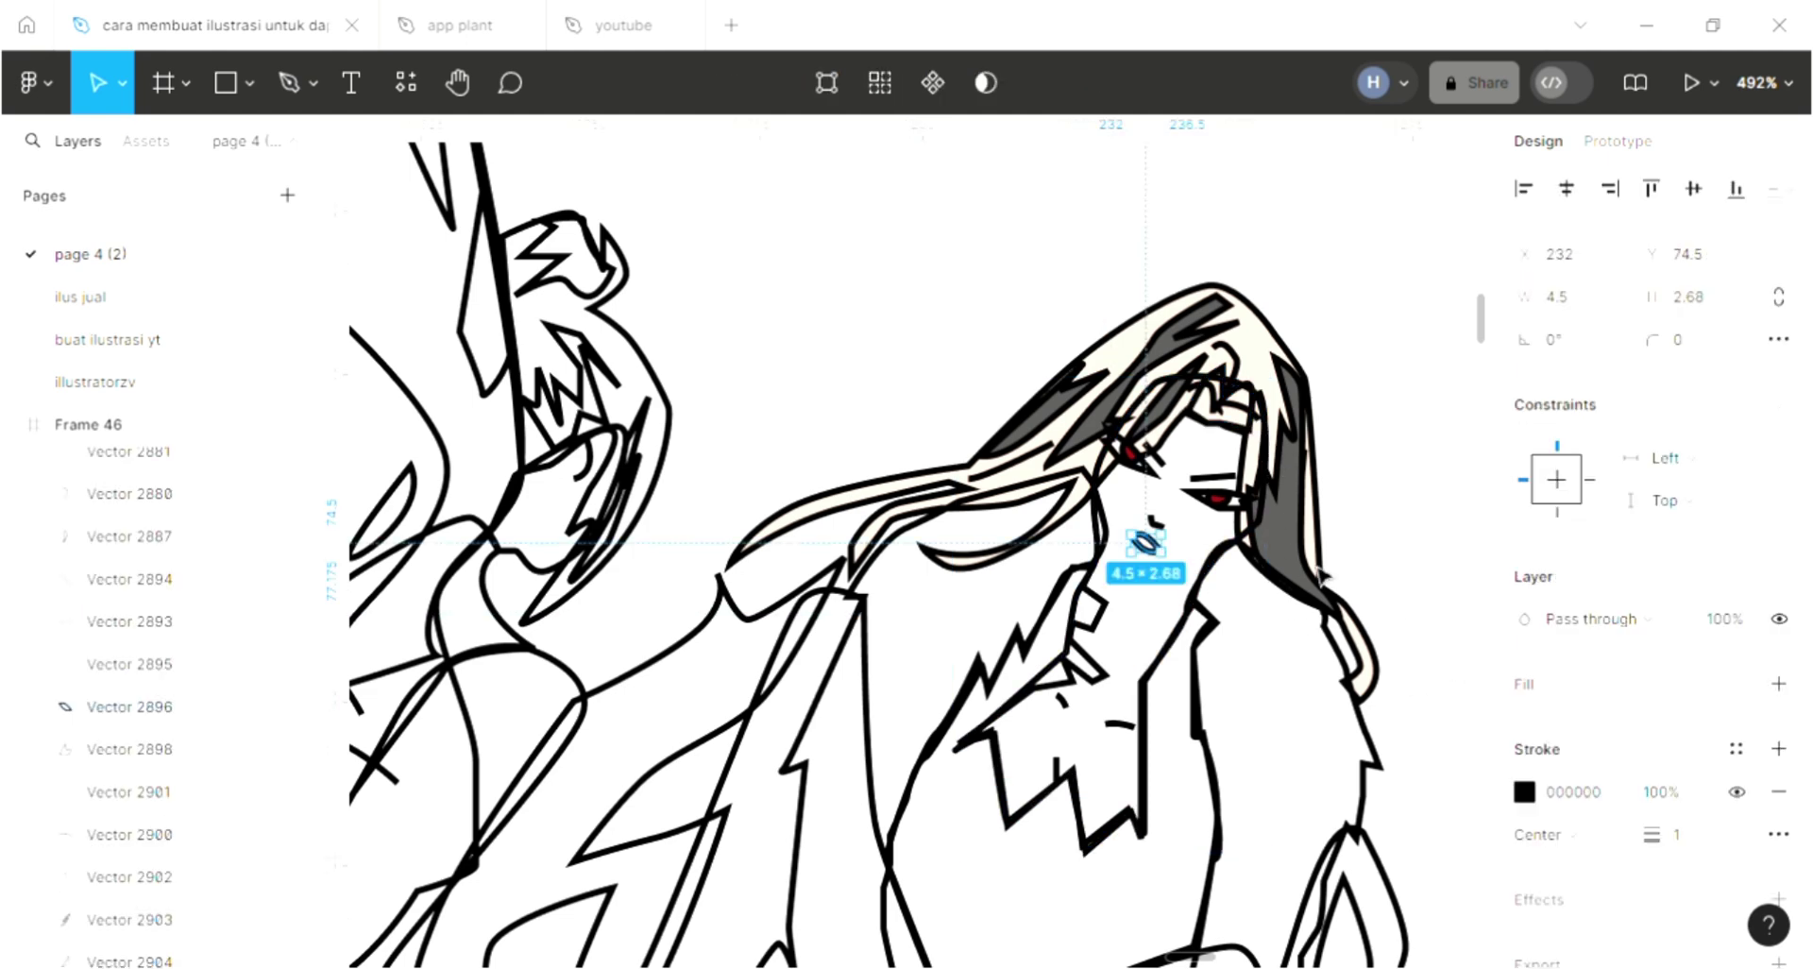
left_click(1215, 572)
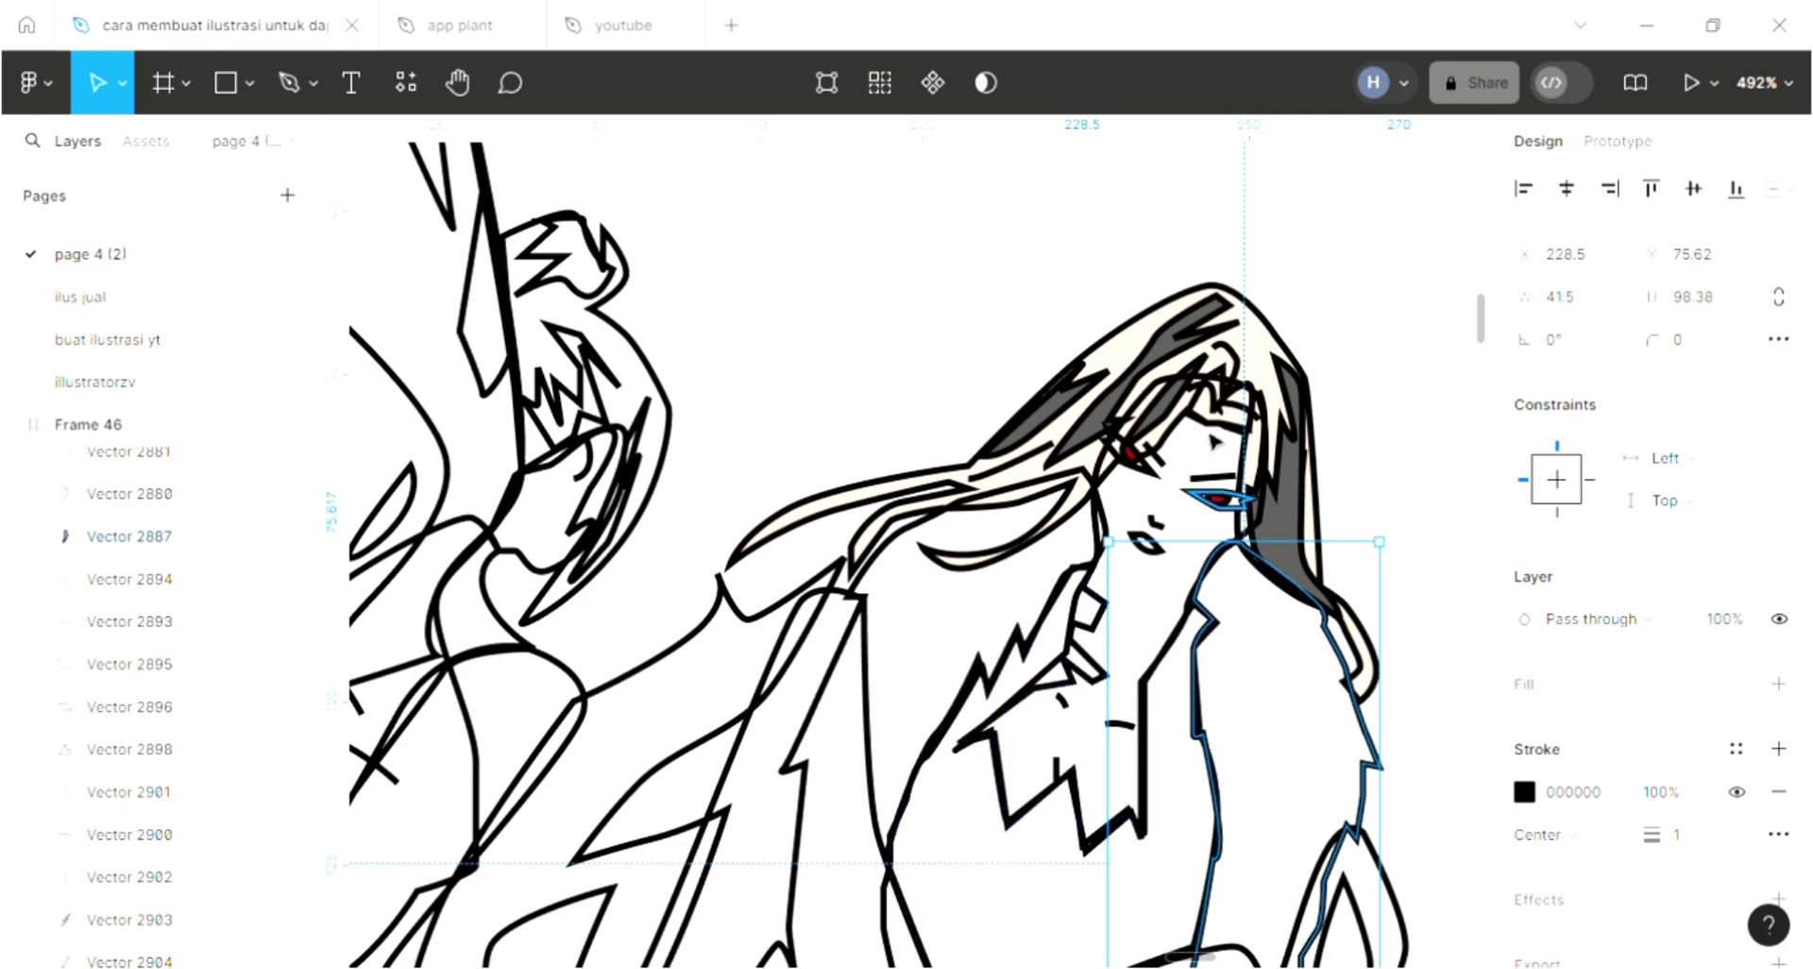
left_click(1156, 405)
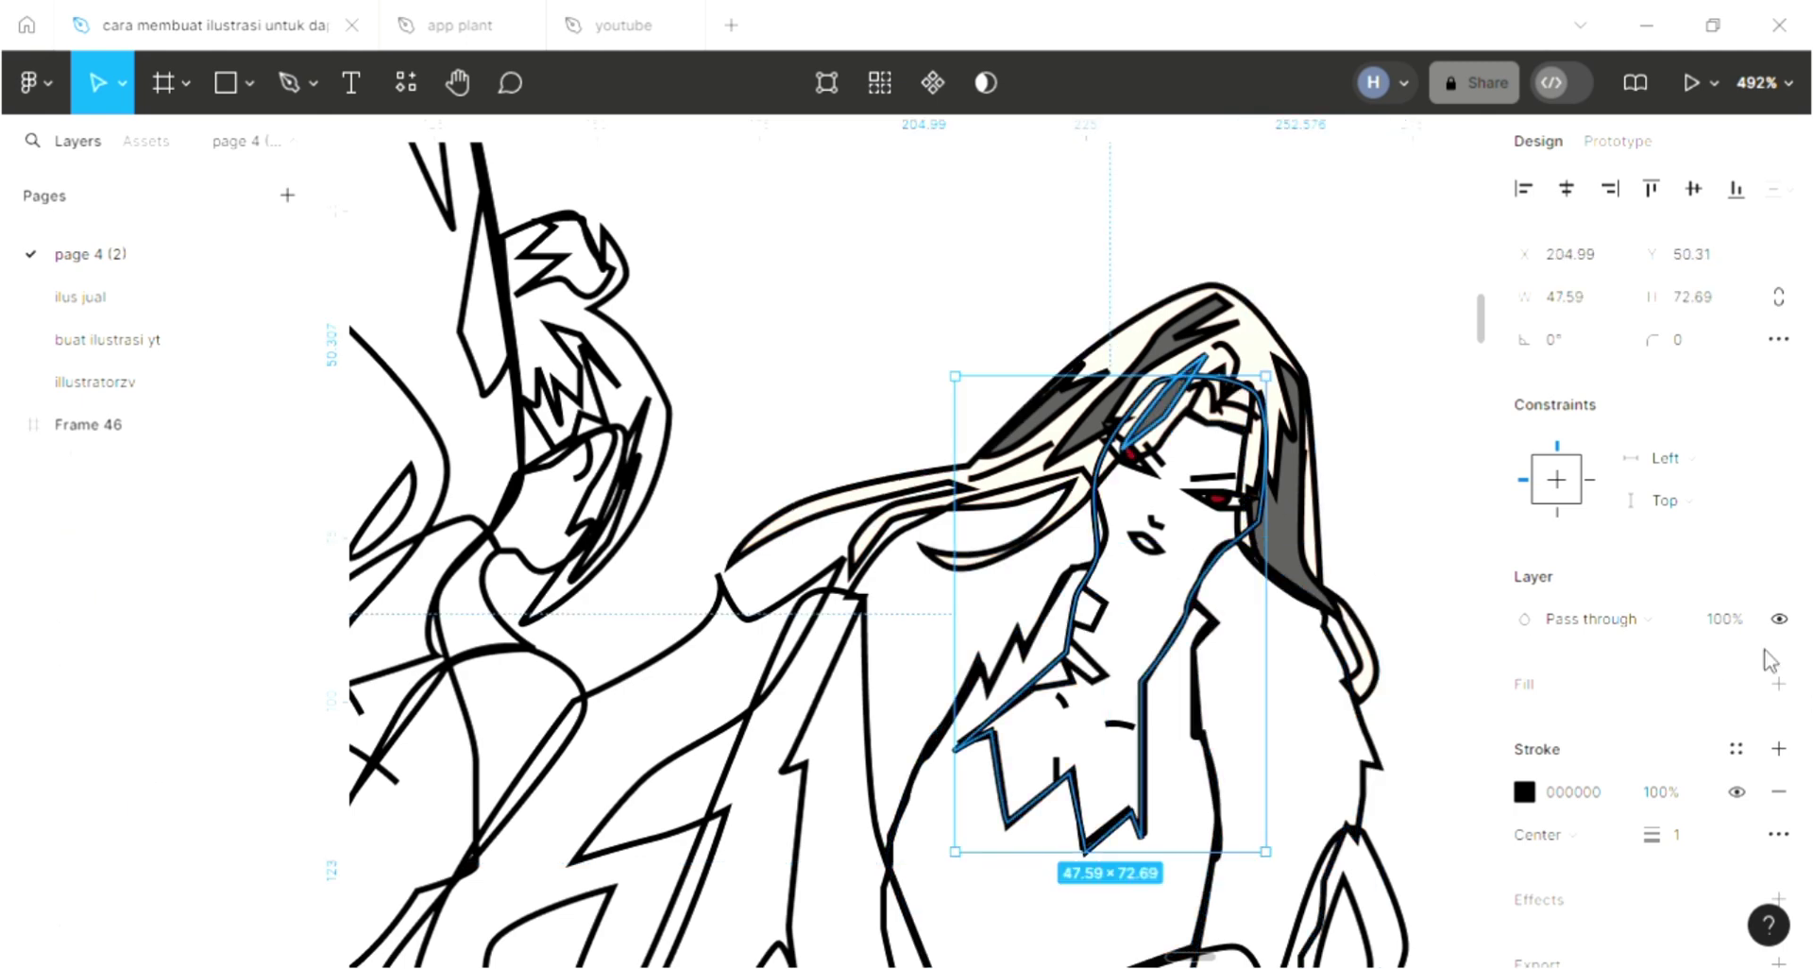
left_click(1778, 682)
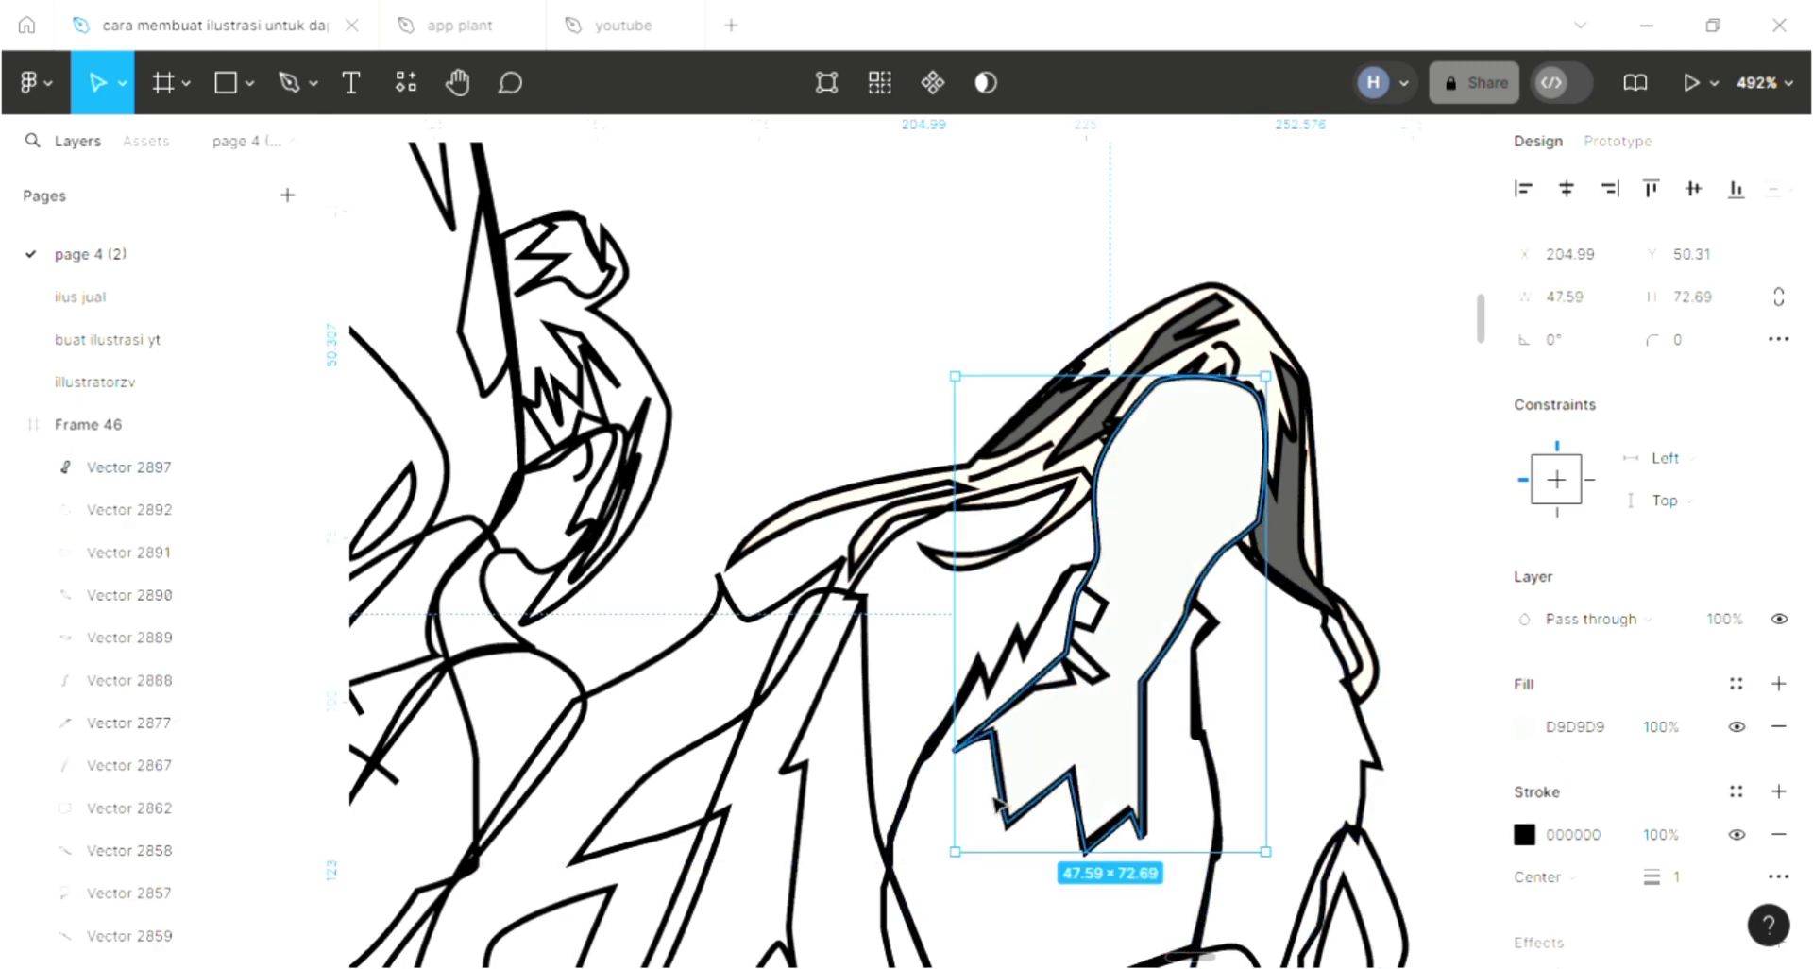
key("ctrl+shift+bracketleft")
scroll(973, 774, "down", 2)
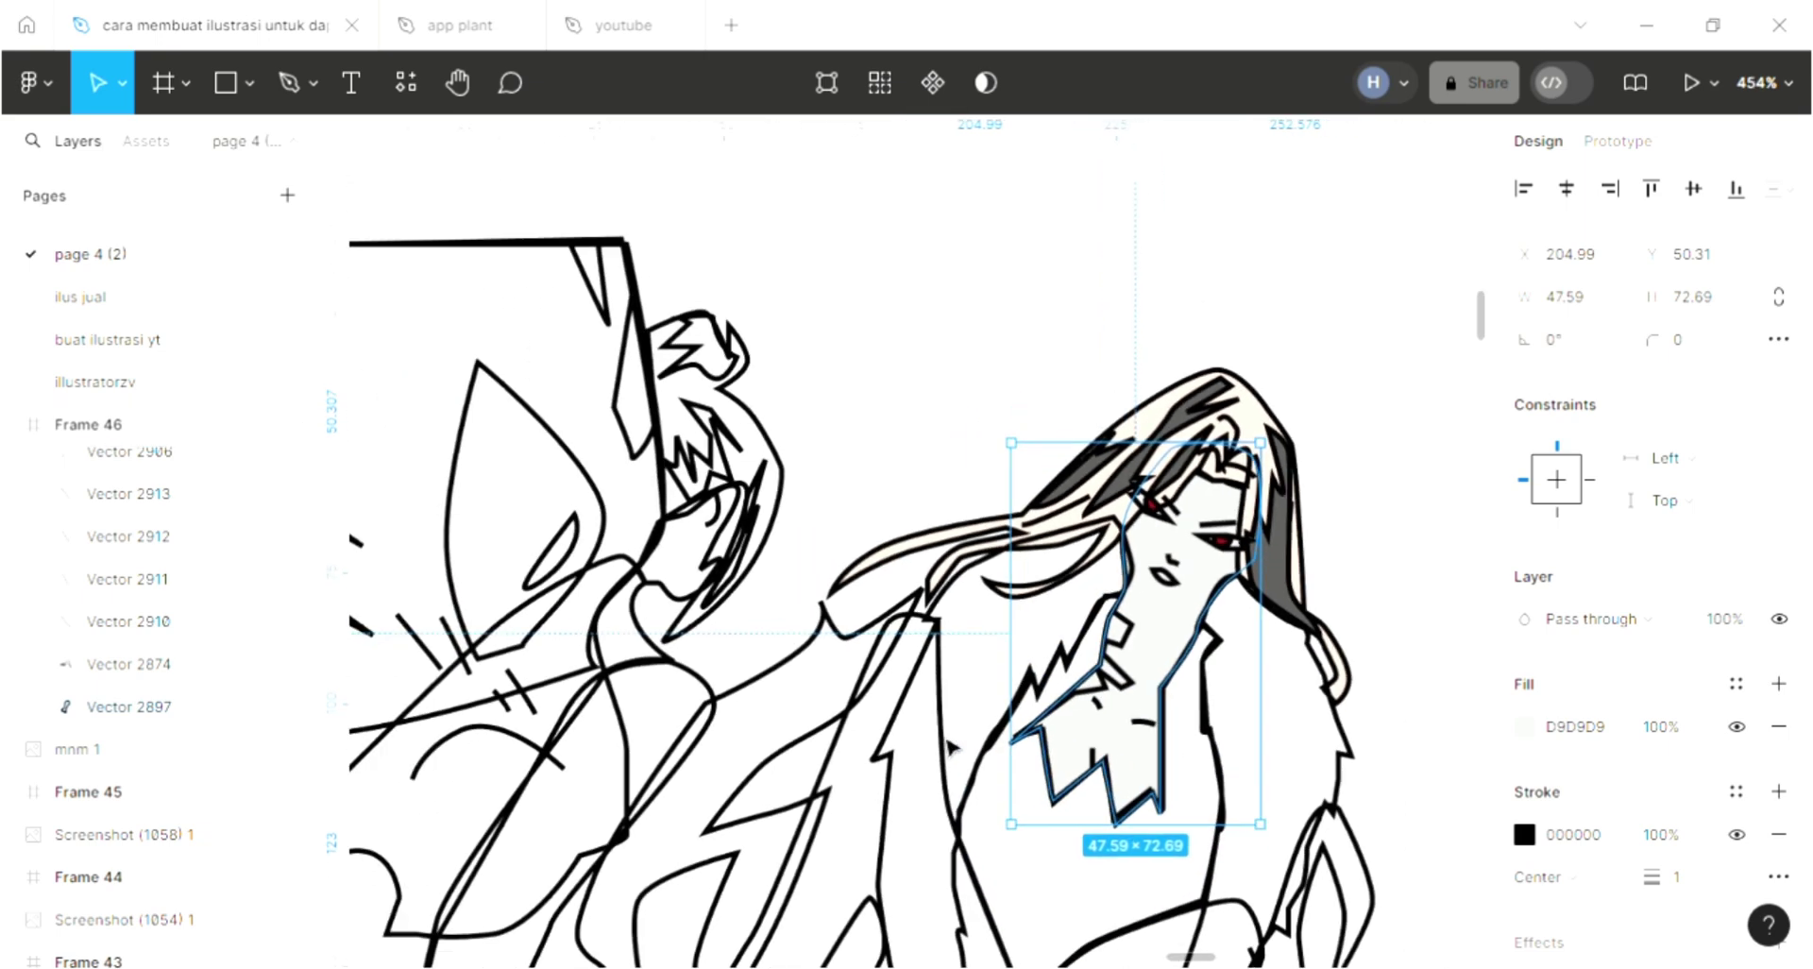
Step: Try an off-white fill on the face shape, then reset it to light grey
scroll(951, 746, "down", 2)
key("i")
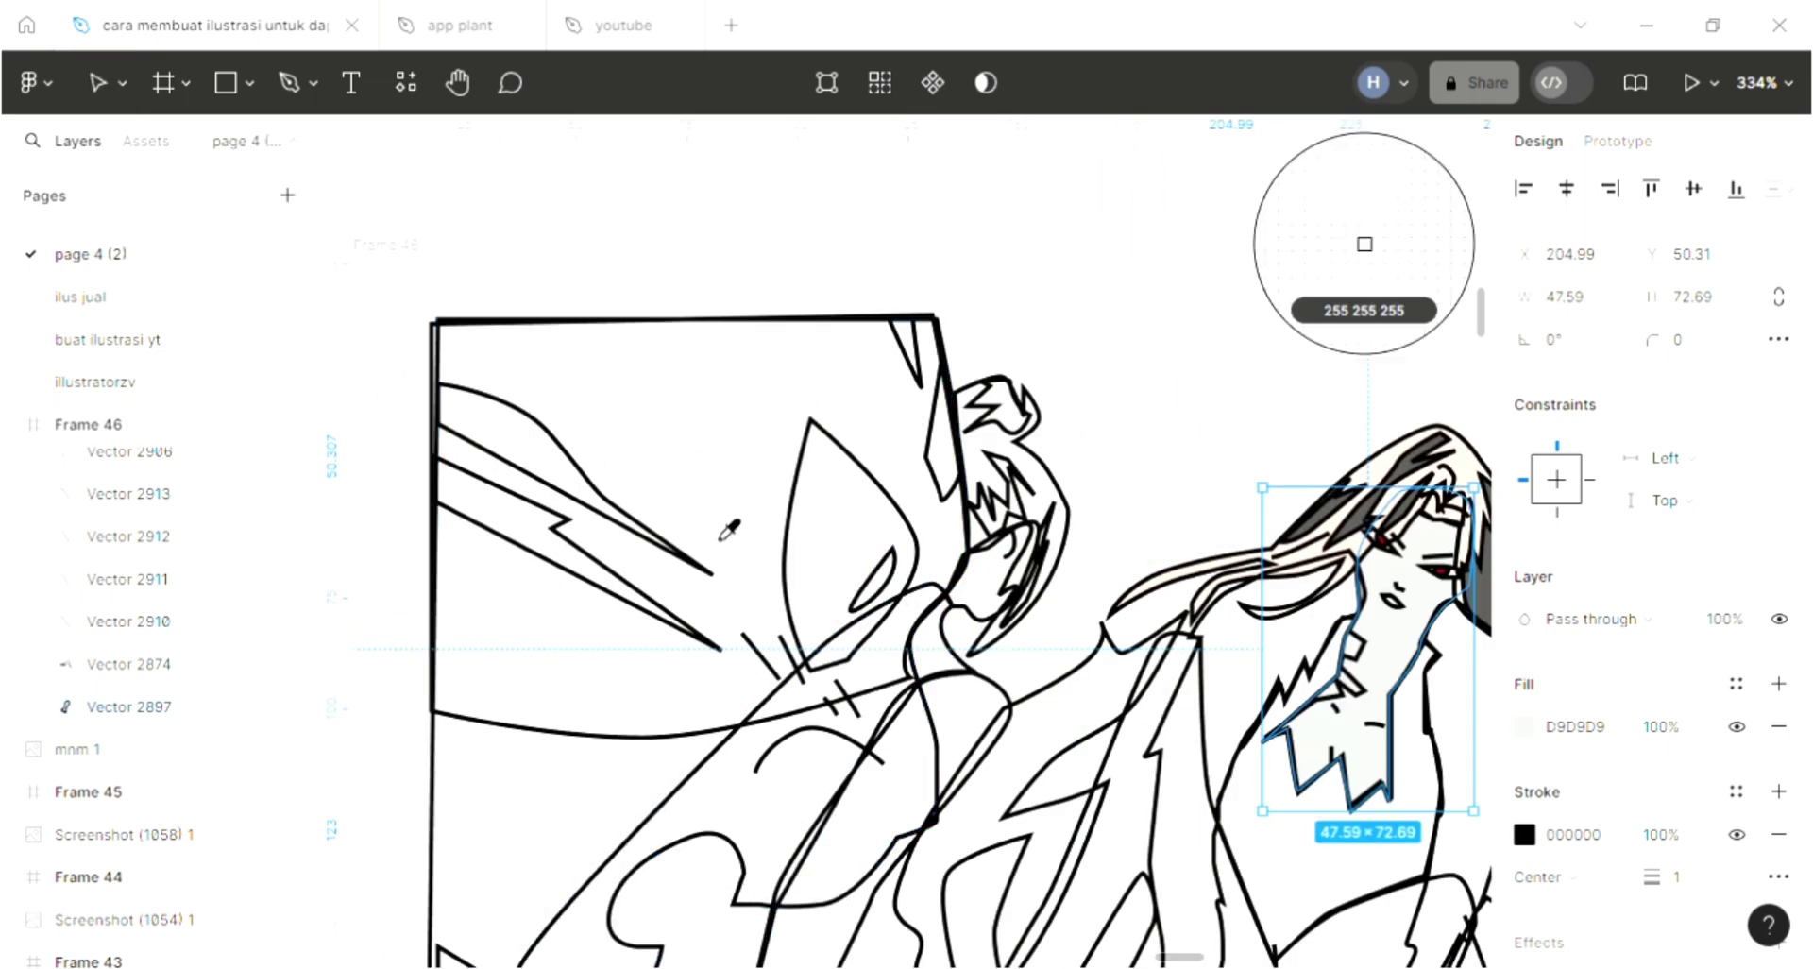
scroll(729, 528, "left", 3)
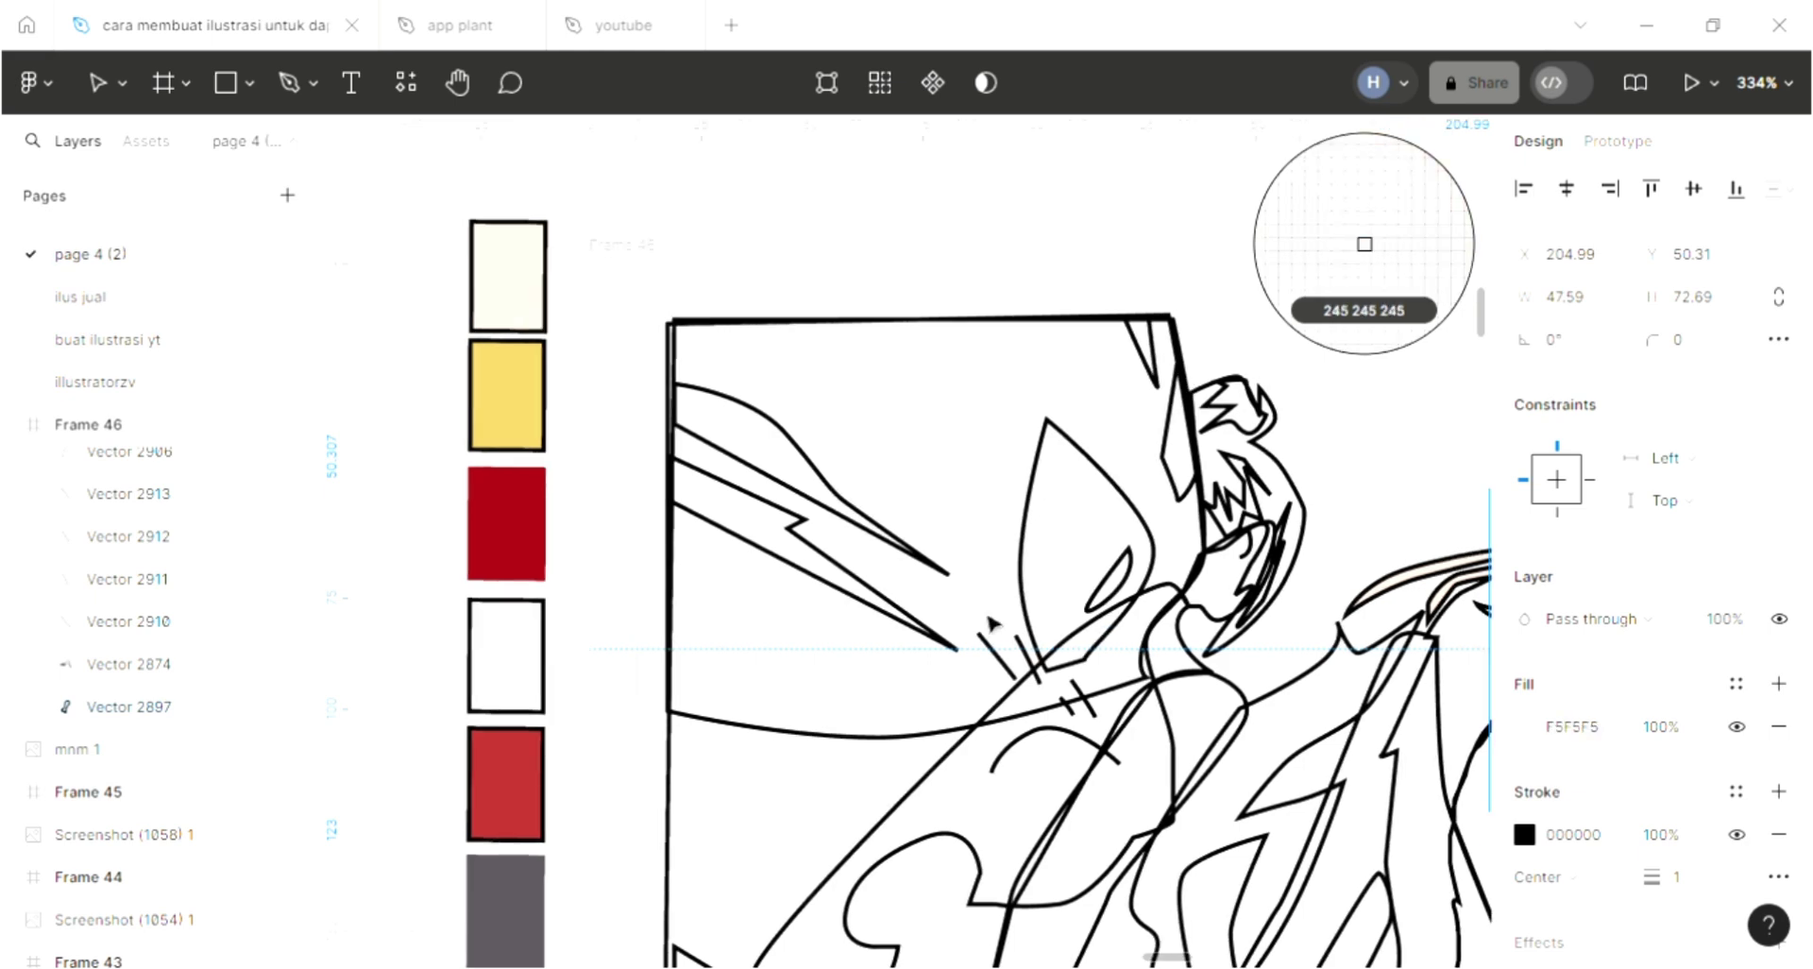
left_click(990, 620)
scroll(990, 620, "right", 5)
scroll(989, 620, "down", 1)
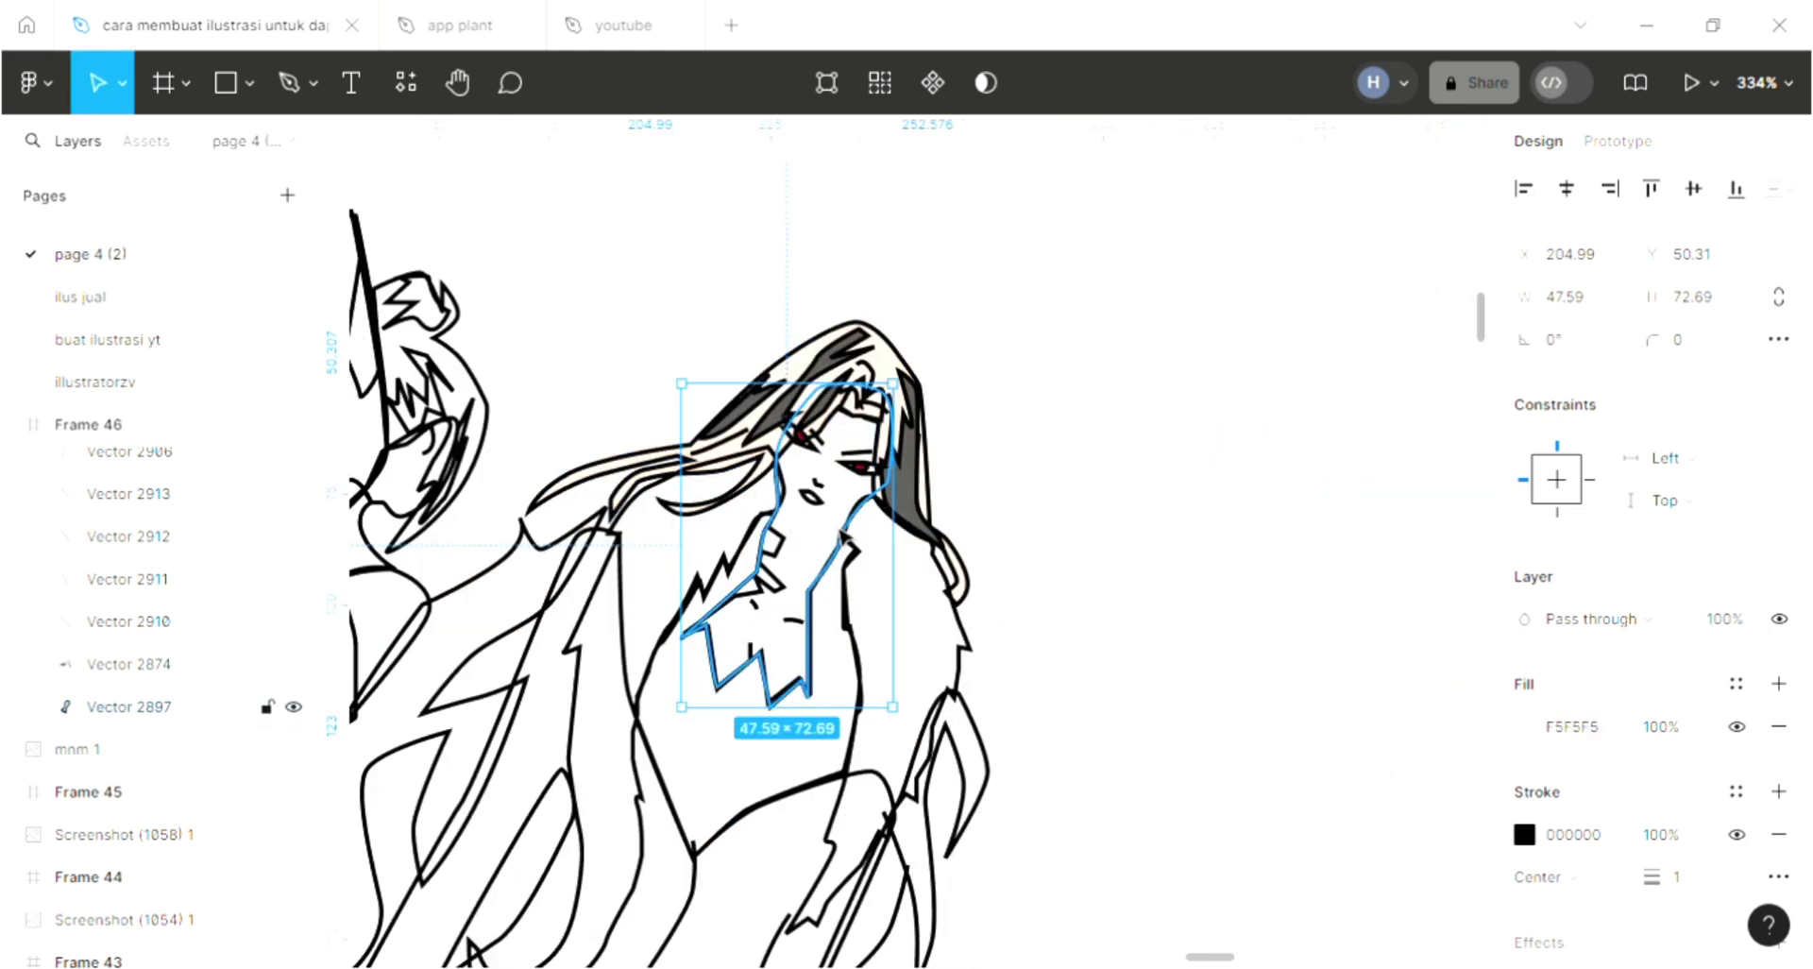
left_click(1778, 726)
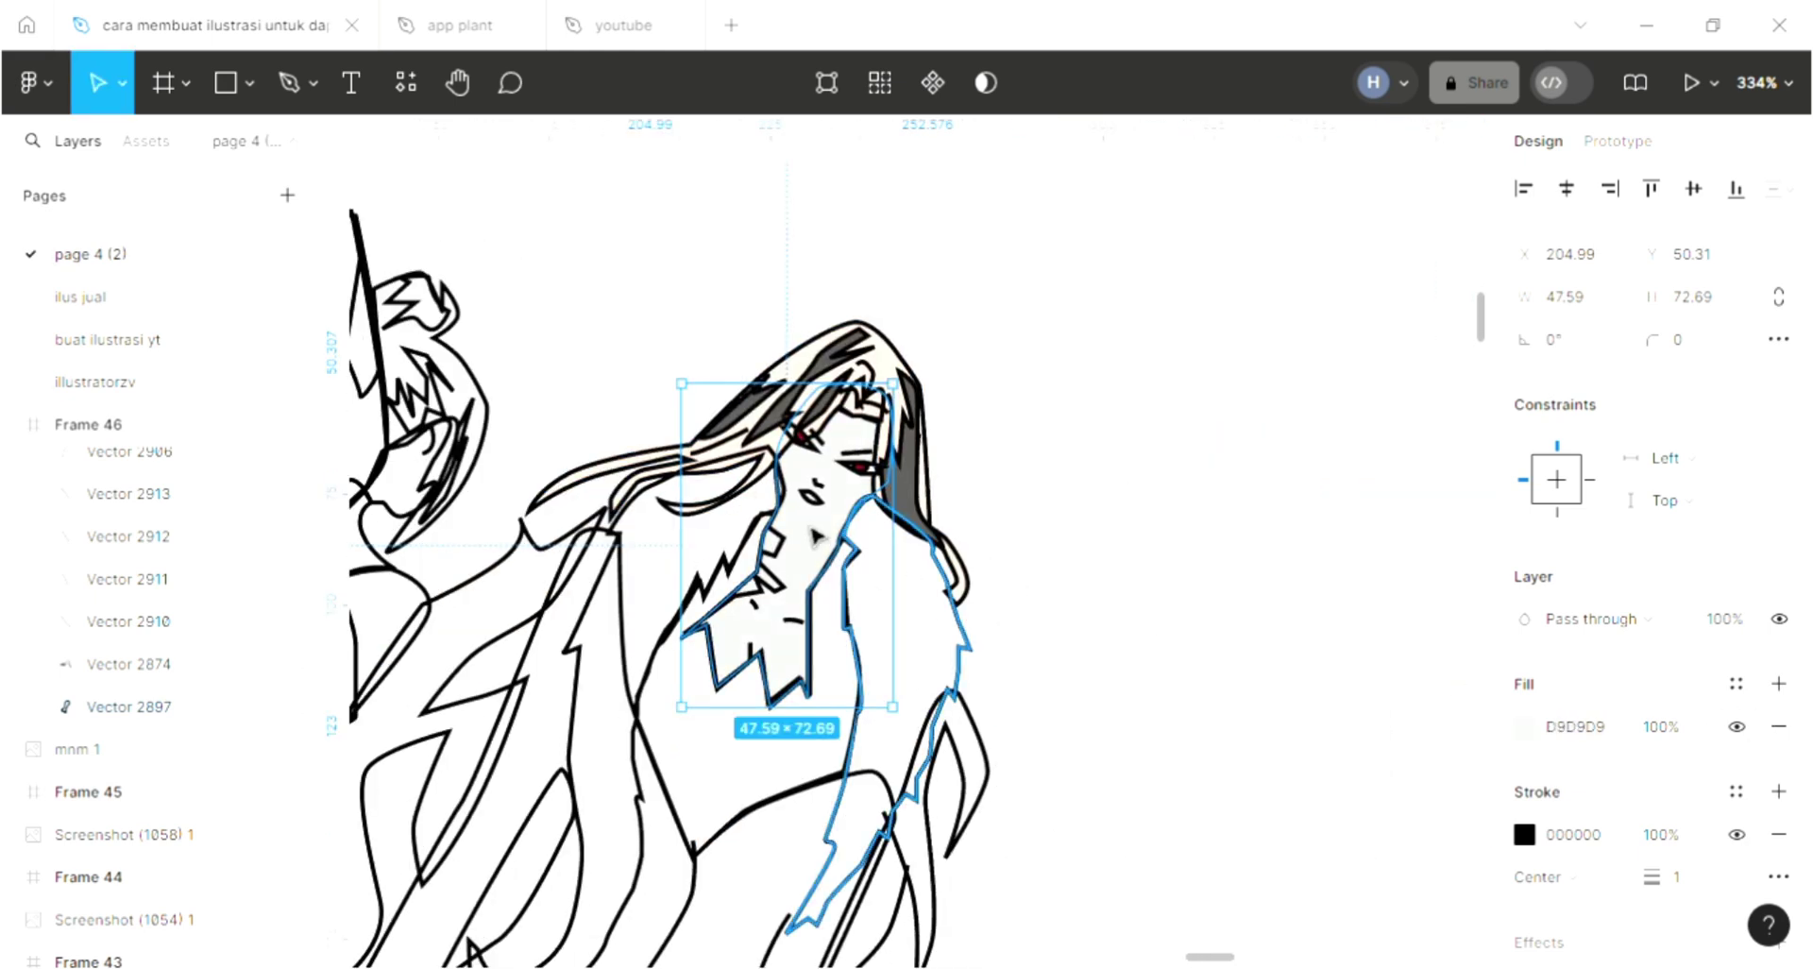
scroll(814, 534, "down", 3)
scroll(814, 534, "left", 5)
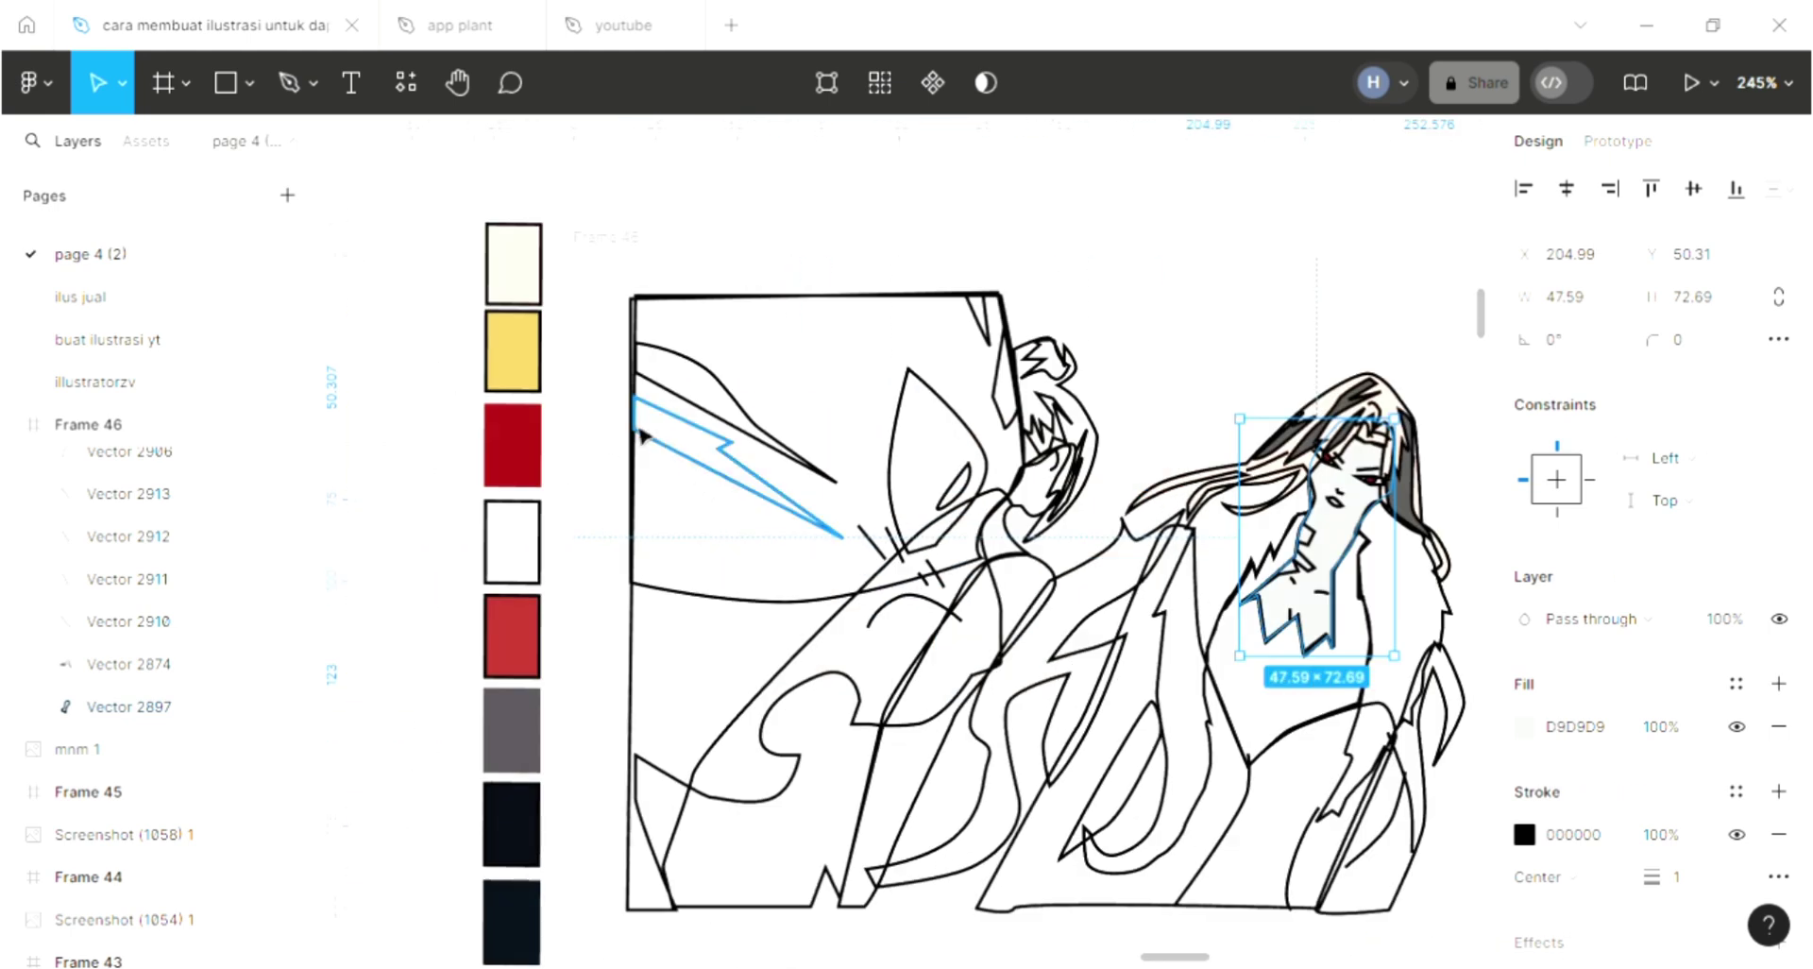
Step: Colour the skin shape pale peach F4CFBC, starting from the cream swatch
key("i")
left_click(512, 262)
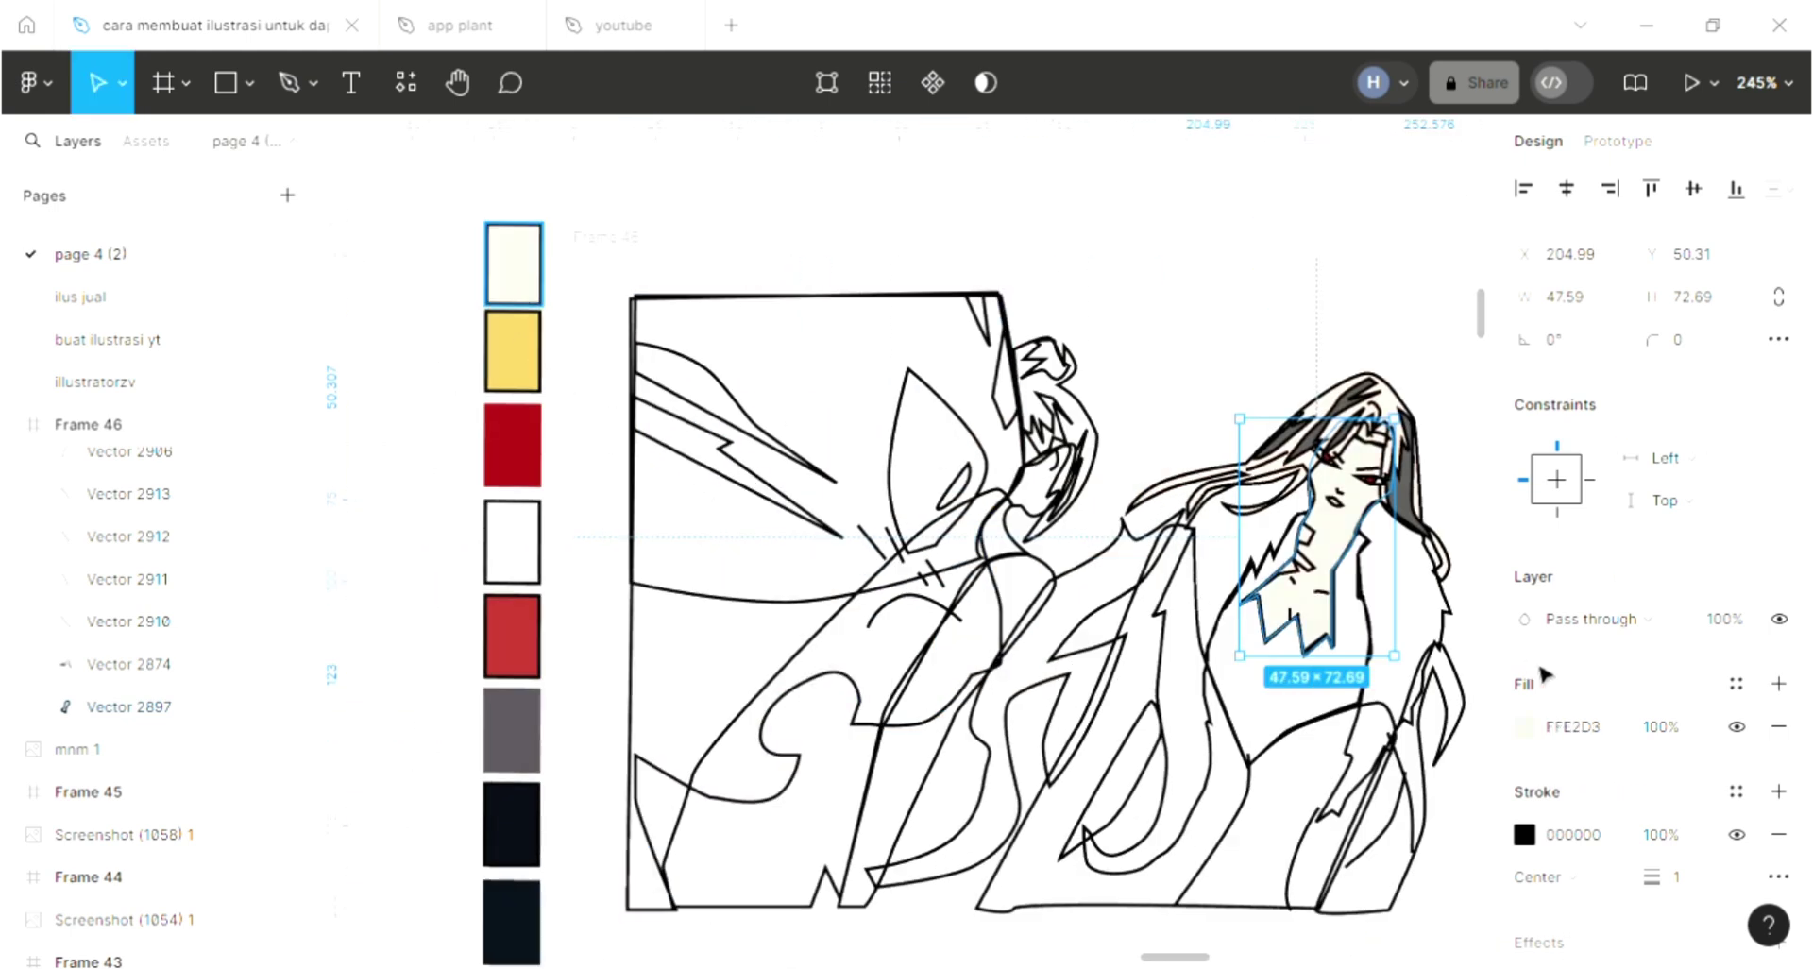
left_click(1523, 726)
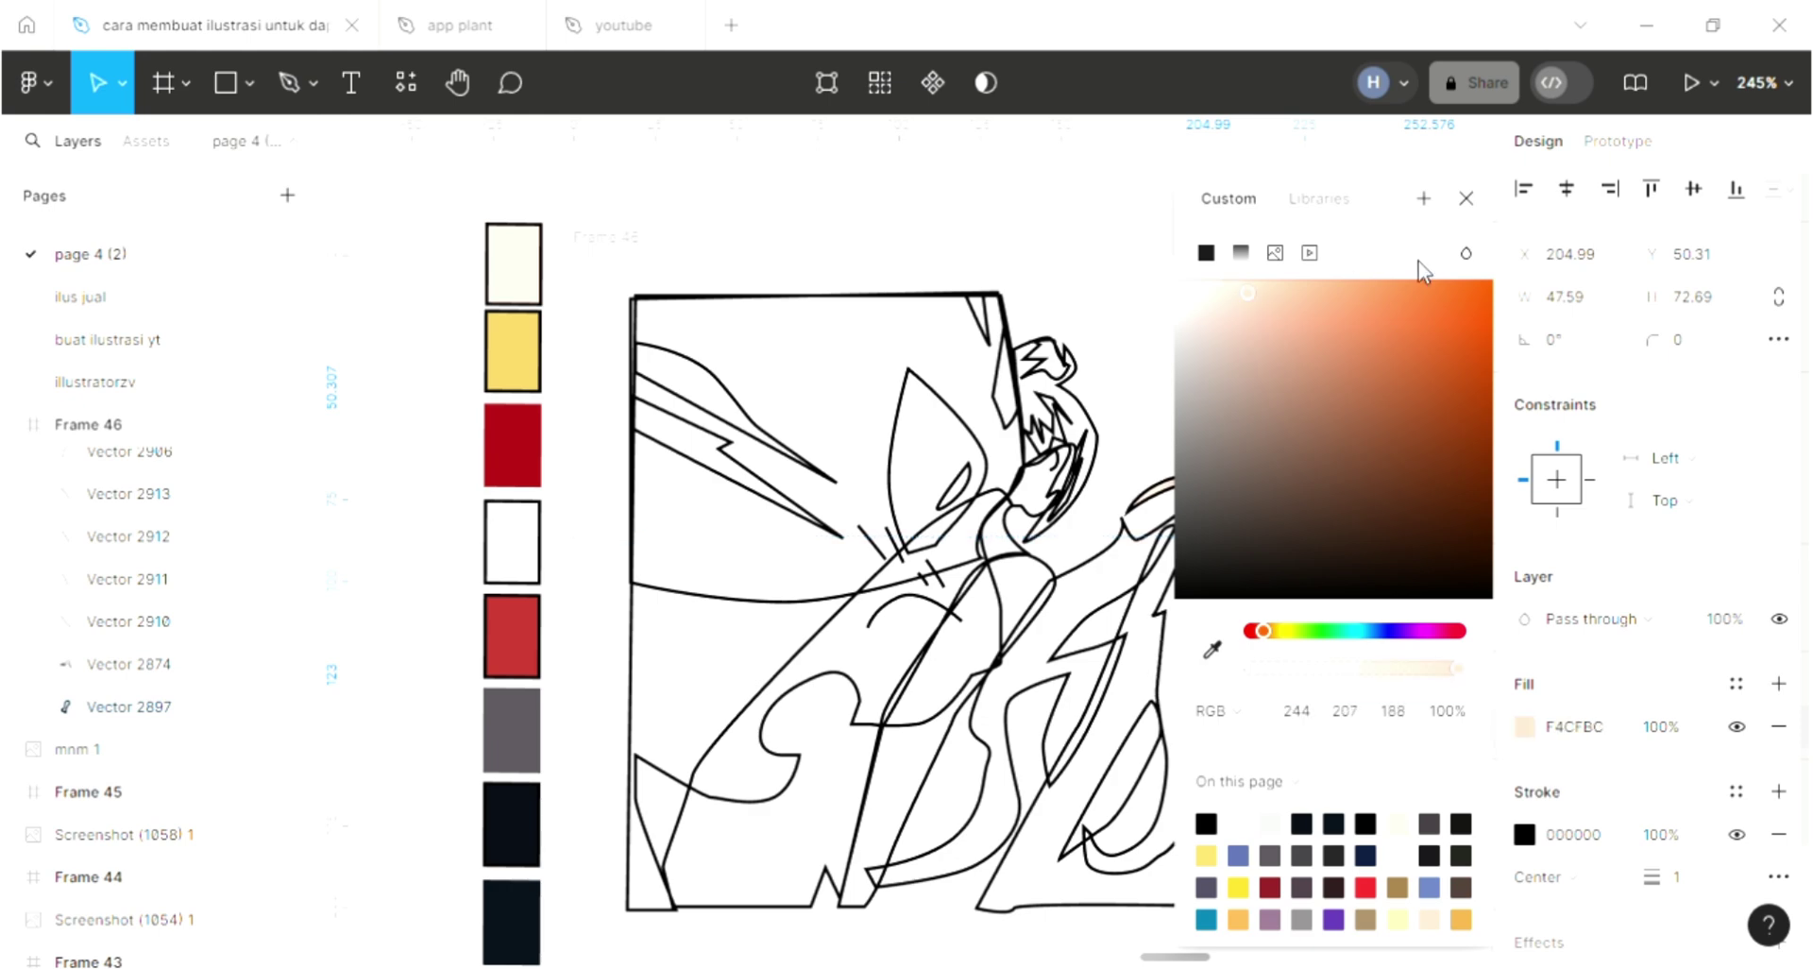
left_click(1465, 199)
scroll(1014, 604, "right", 2)
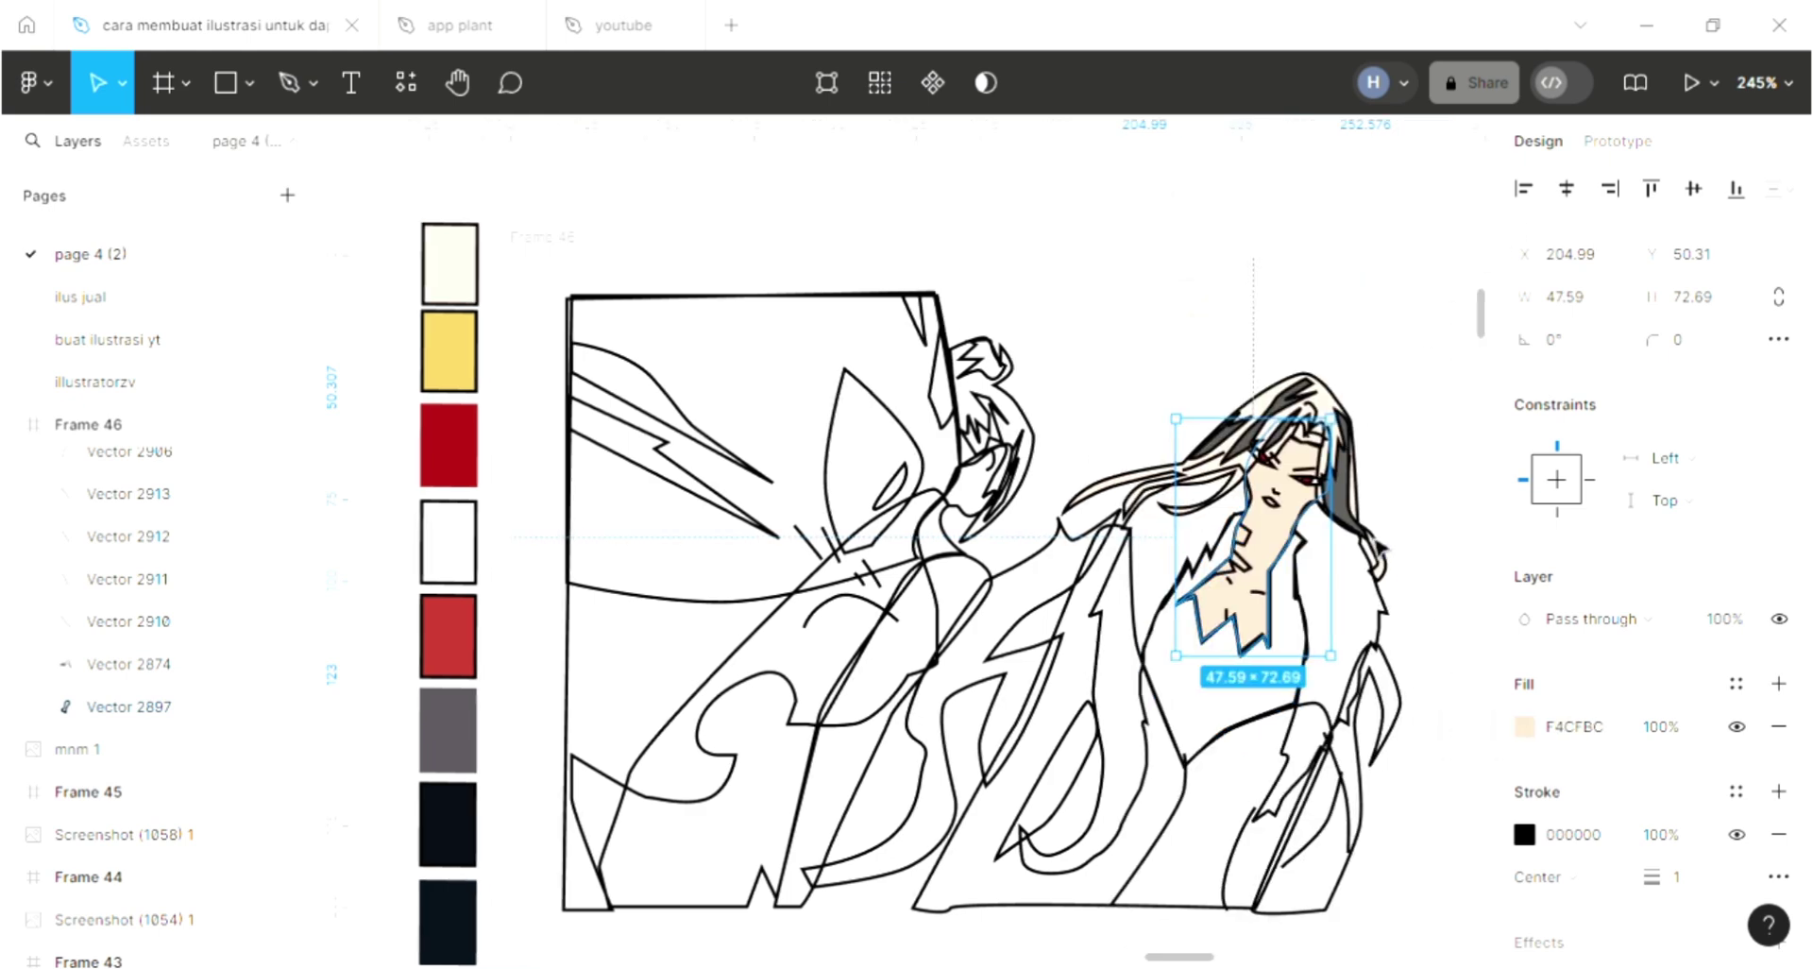
left_click(1413, 482)
scroll(1298, 566, "up", 5, "ctrl")
left_click(1315, 500)
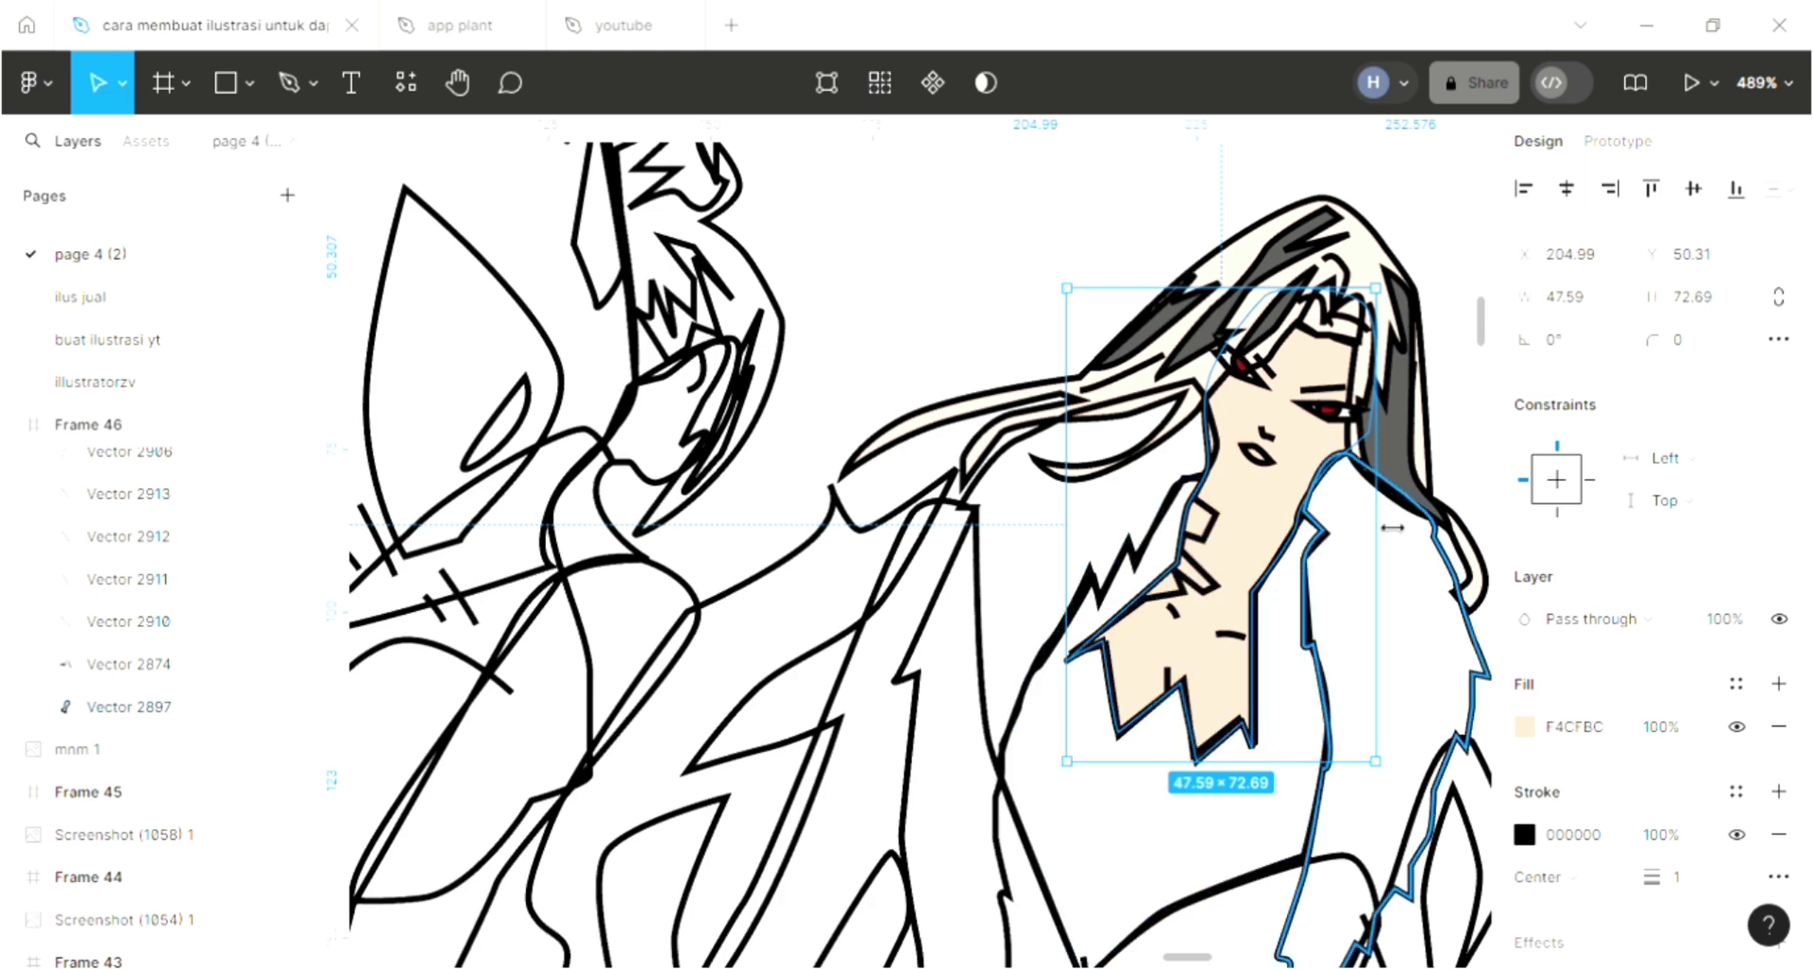
Step: Fill the small lips shape with white
left_click(1257, 454)
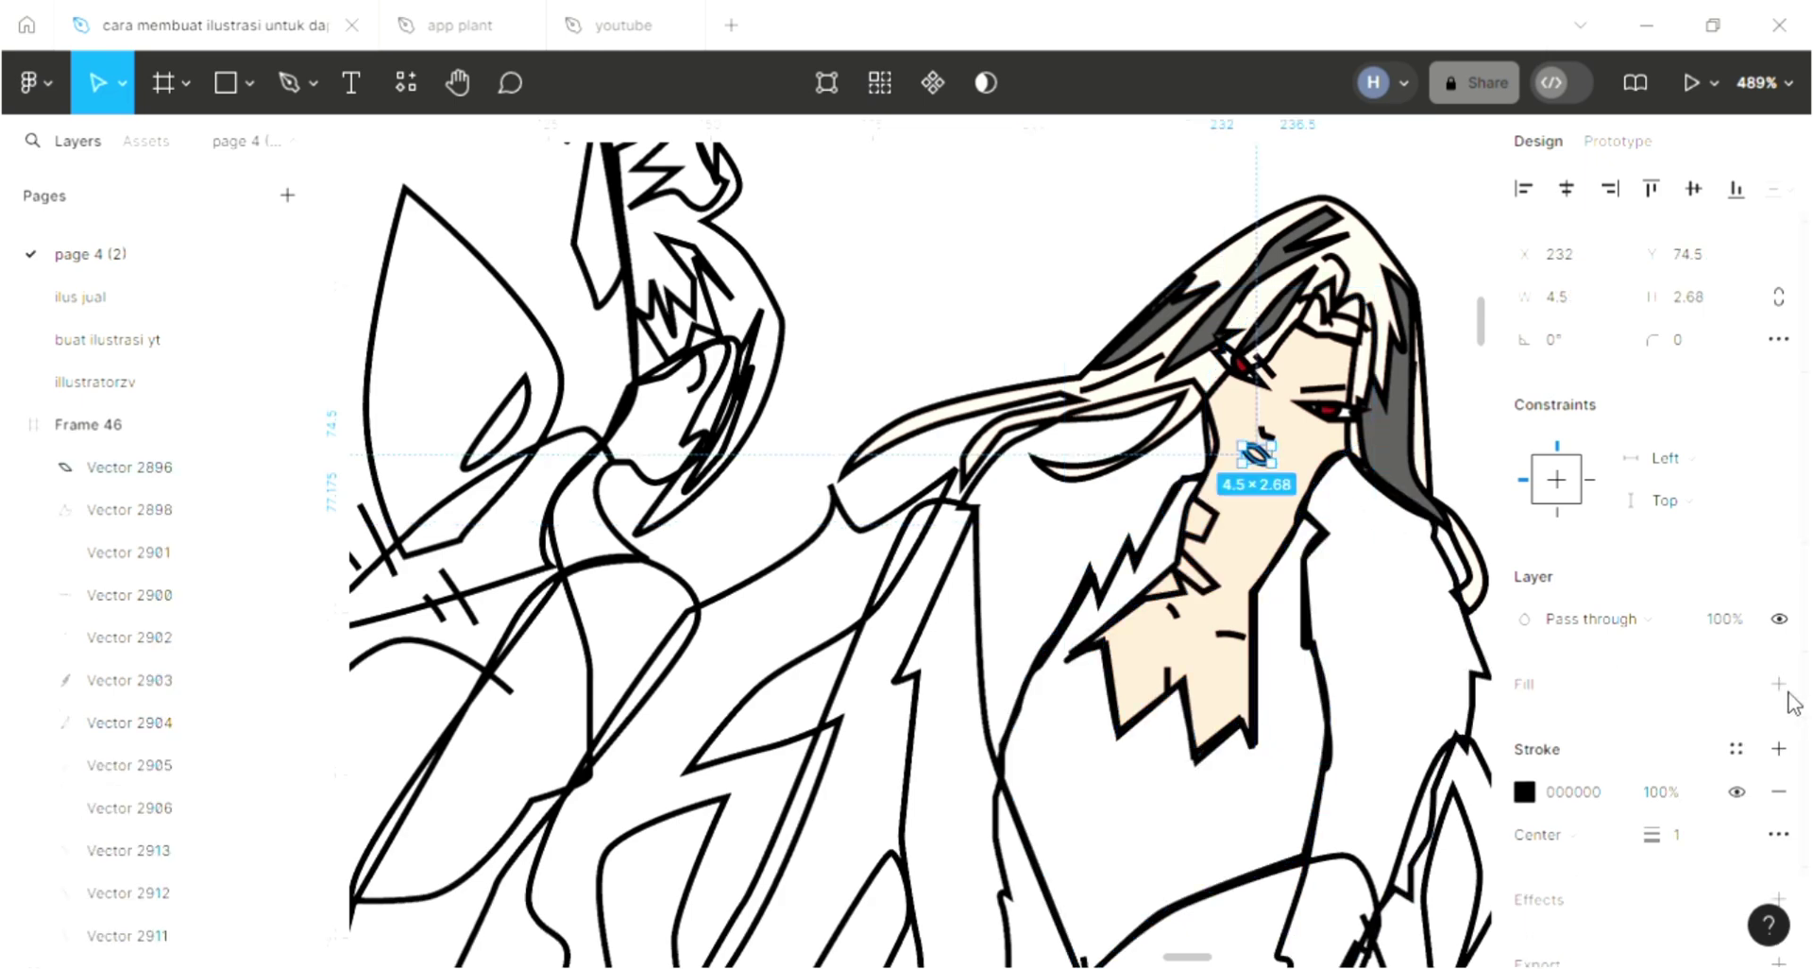
key("i")
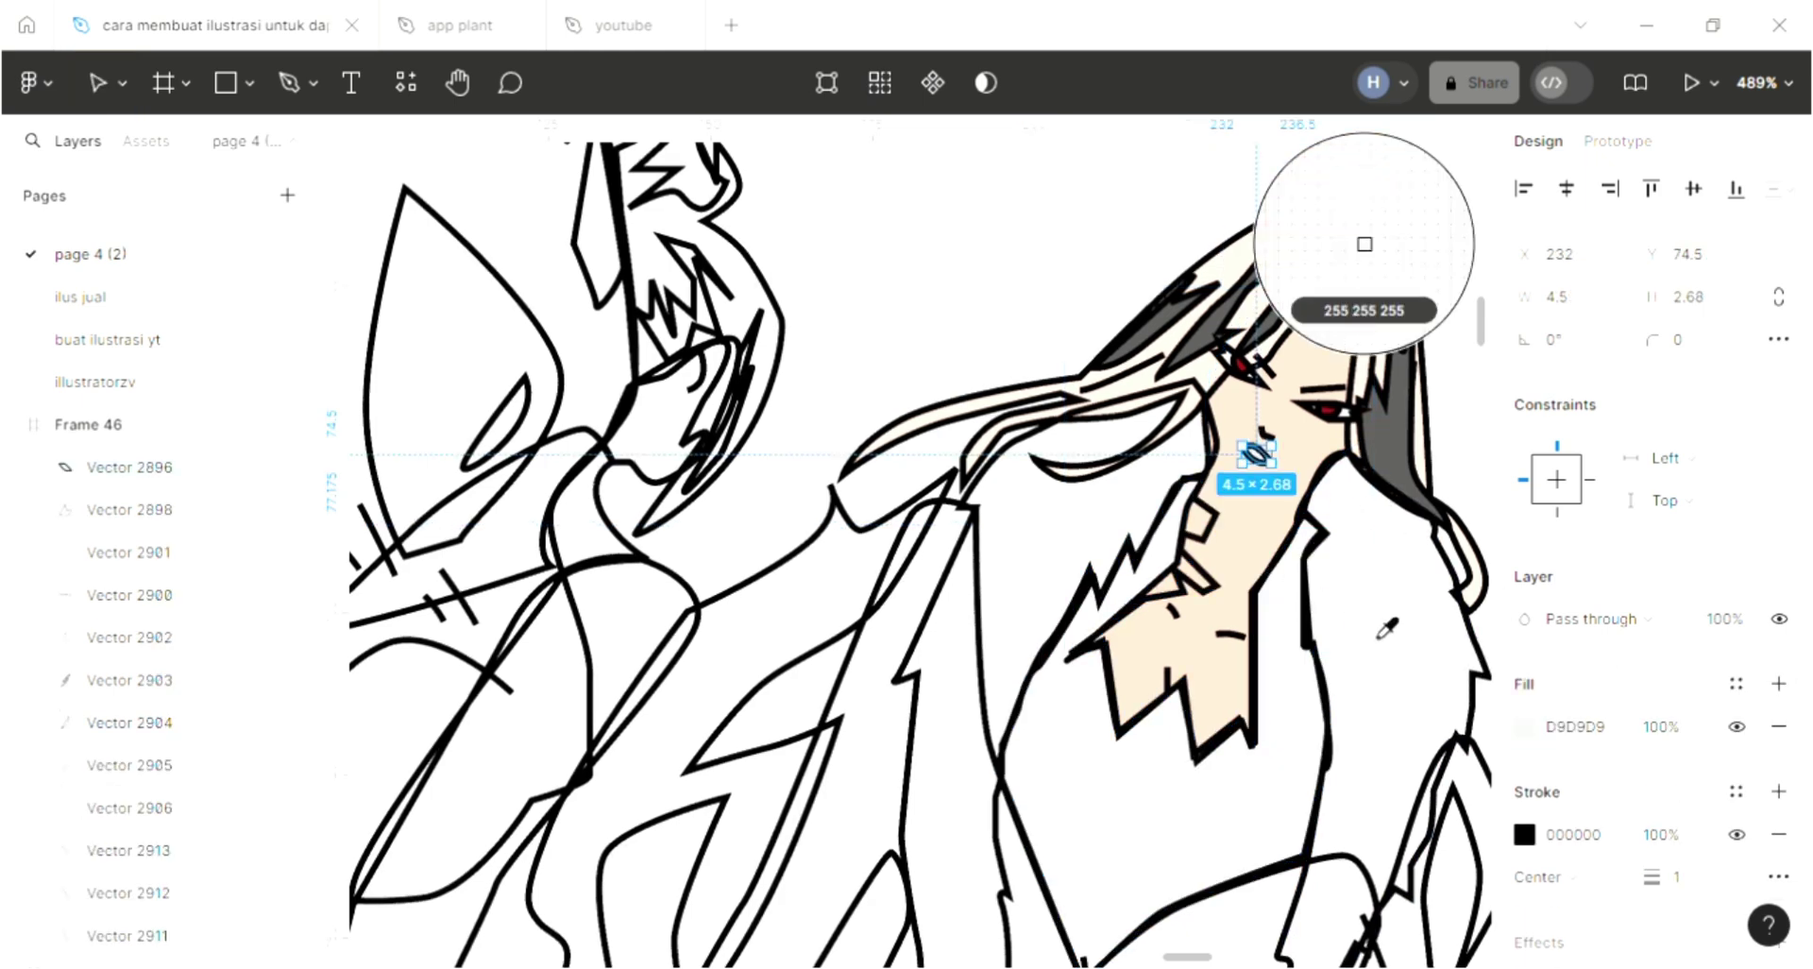
left_click(1363, 242)
left_click(1048, 179)
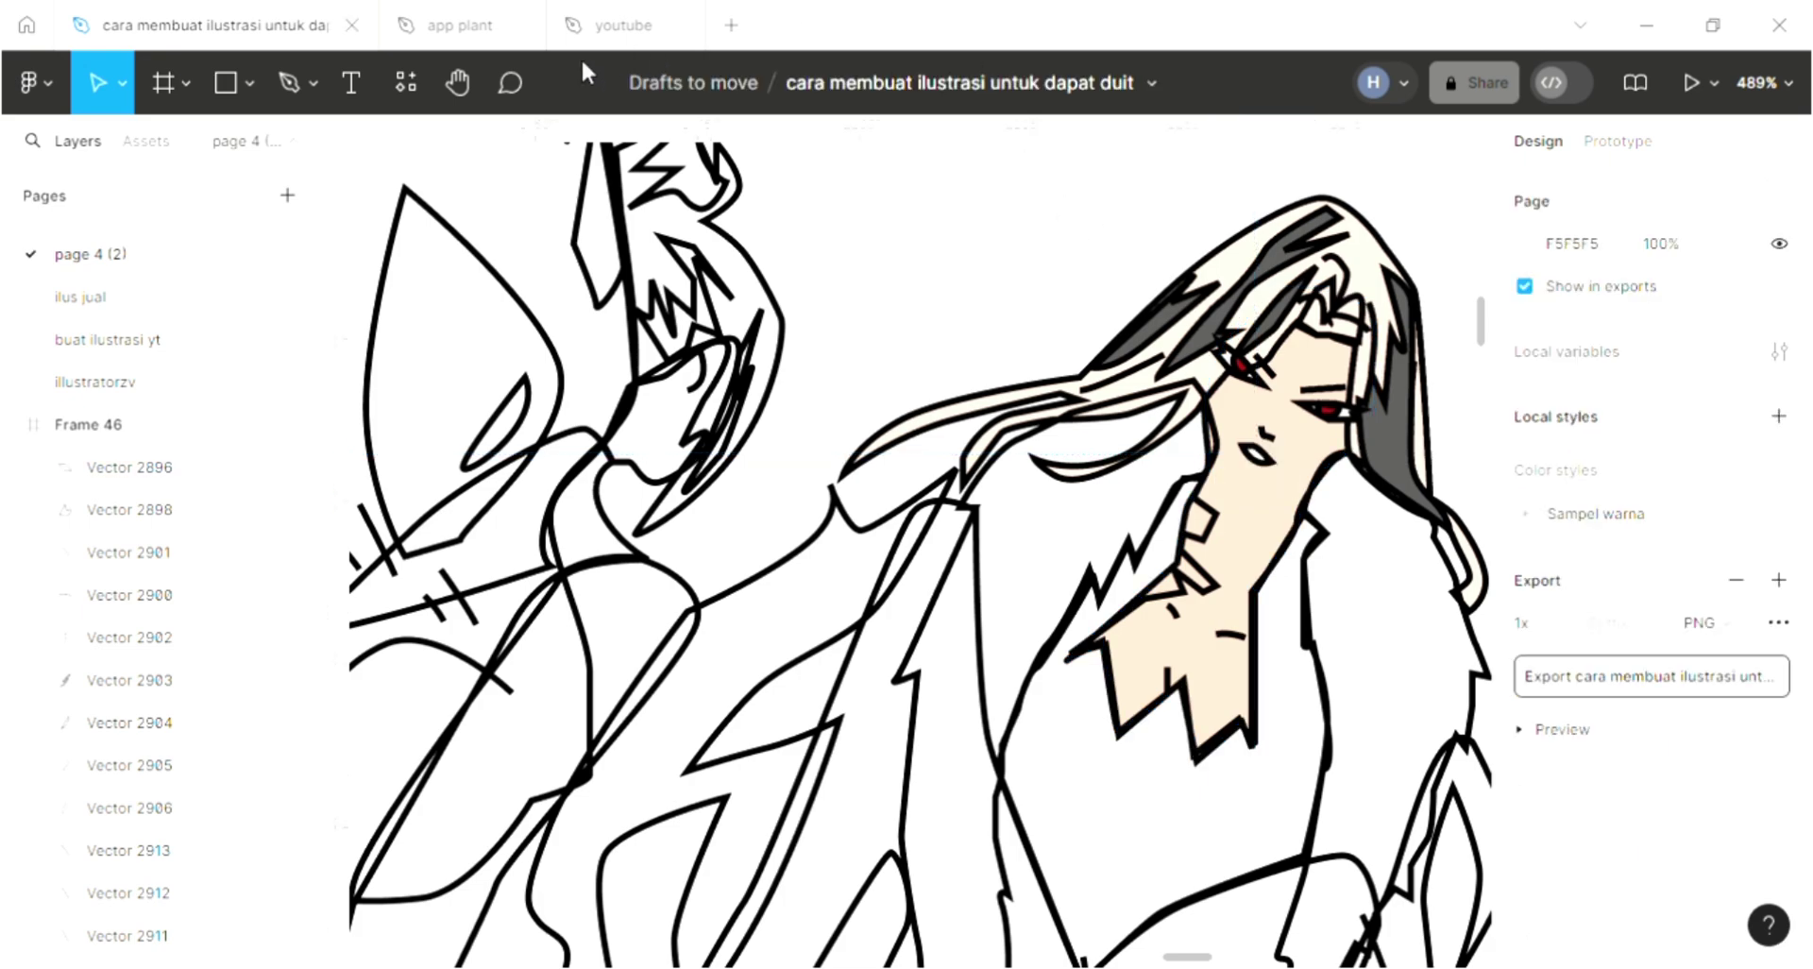
Step: Draw a curved black jawline with the Pen tool beneath the right figure's mouth
left_click(283, 90)
scroll(1232, 453, "up", 3)
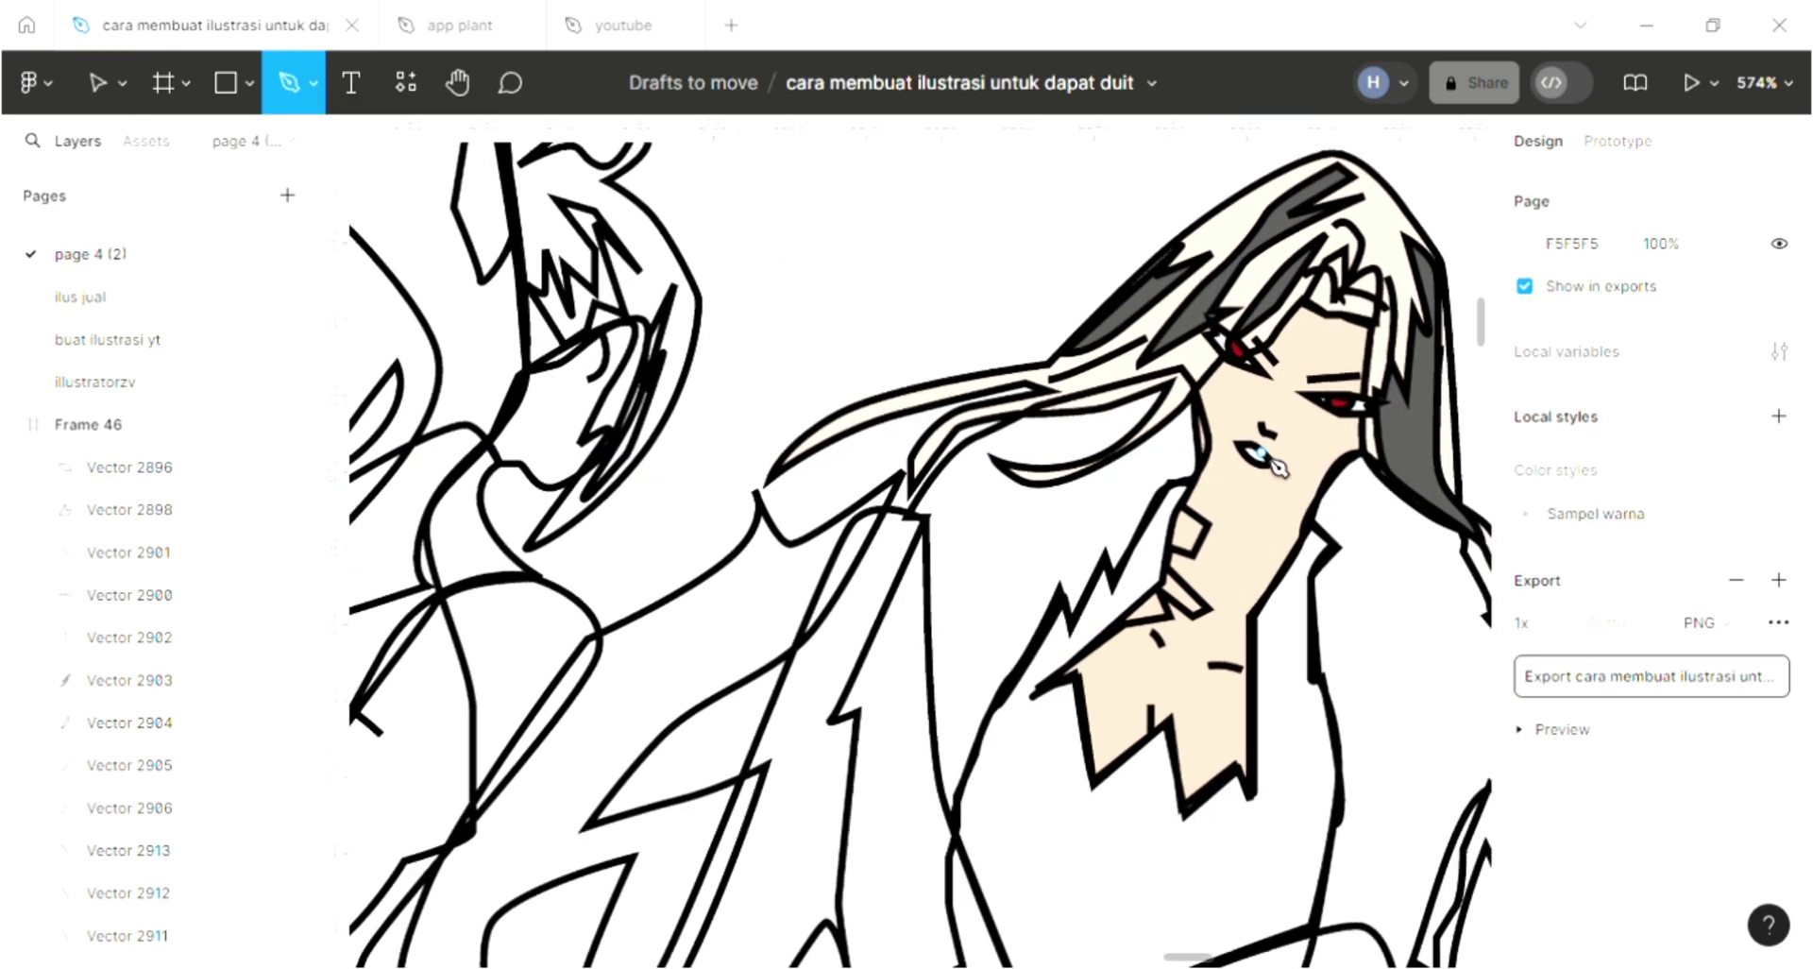
scroll(1235, 461, "up", 3)
scroll(1236, 467, "up", 3)
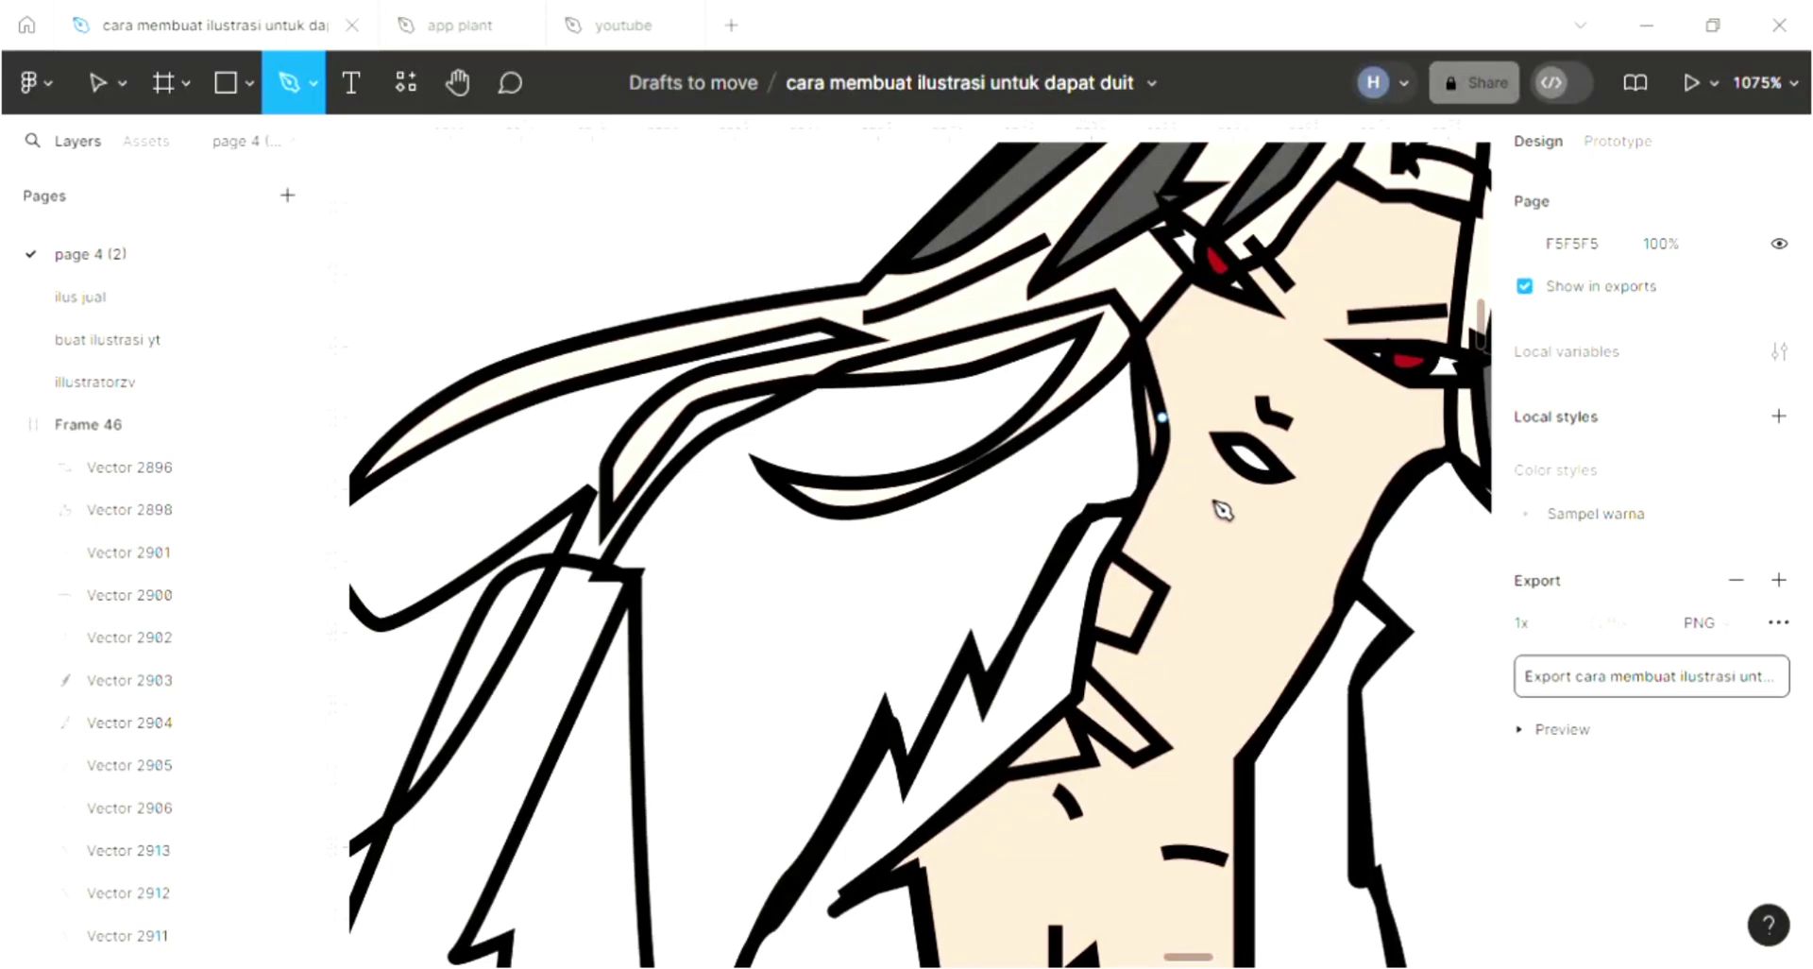
left_click(1239, 532)
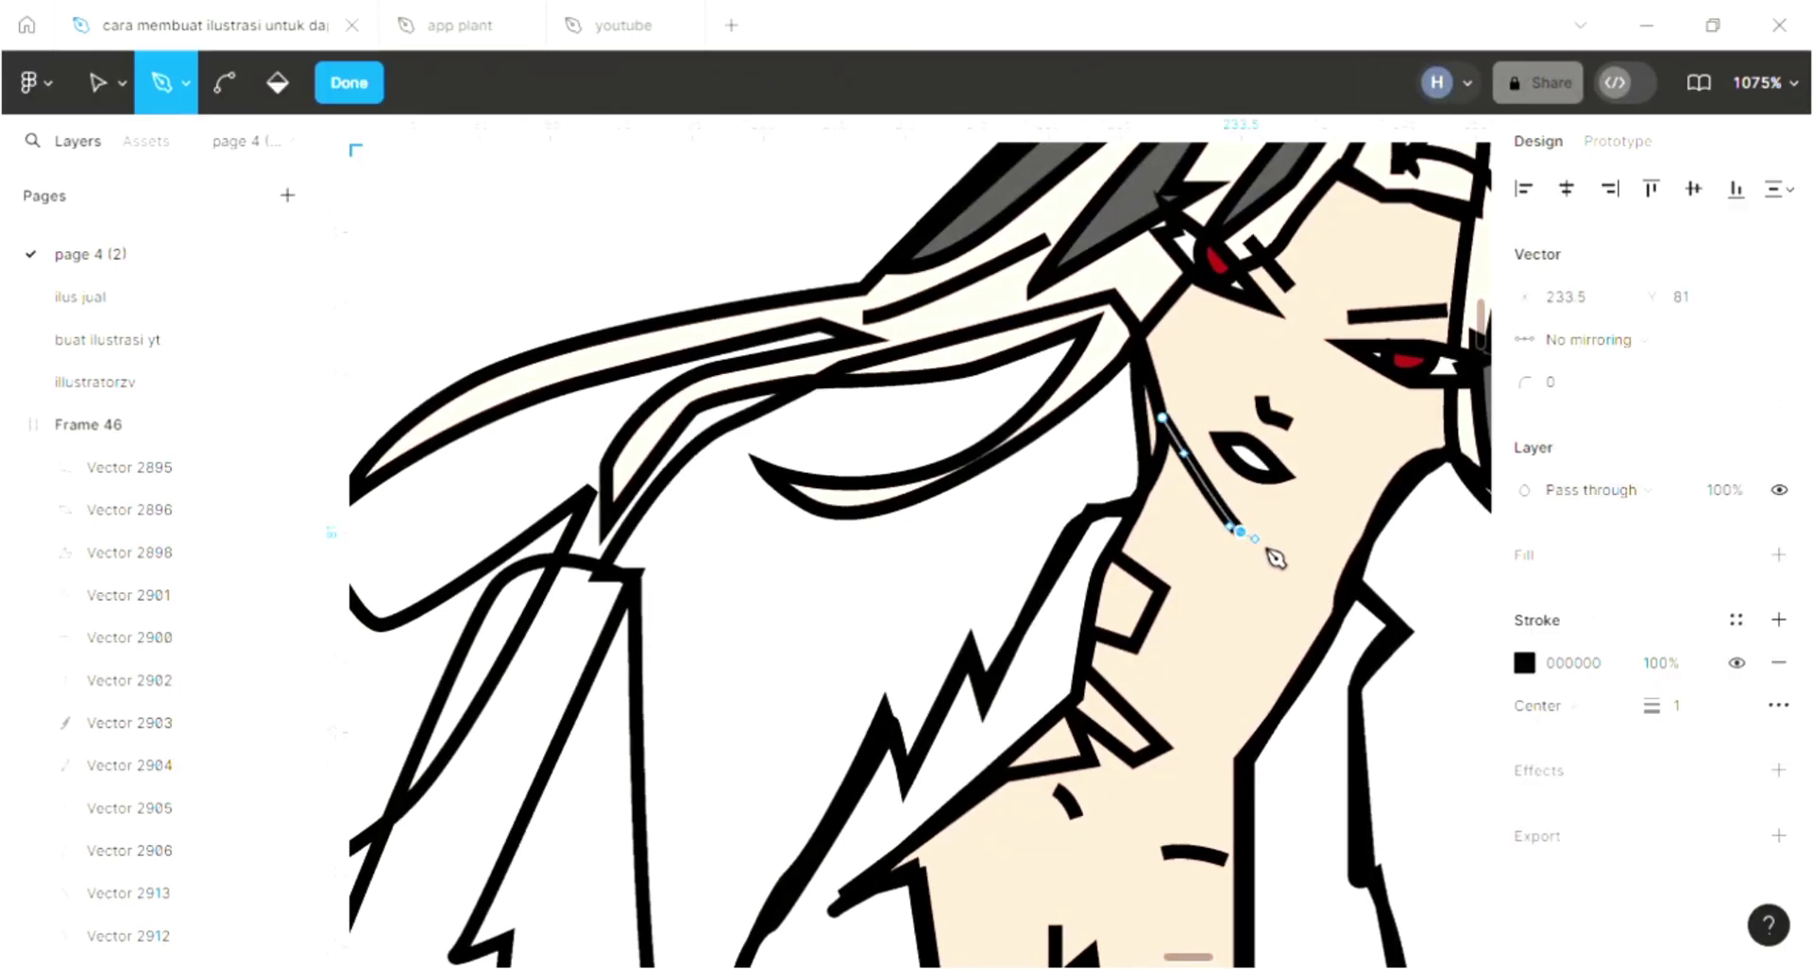
left_click_drag(1382, 503, 1401, 522)
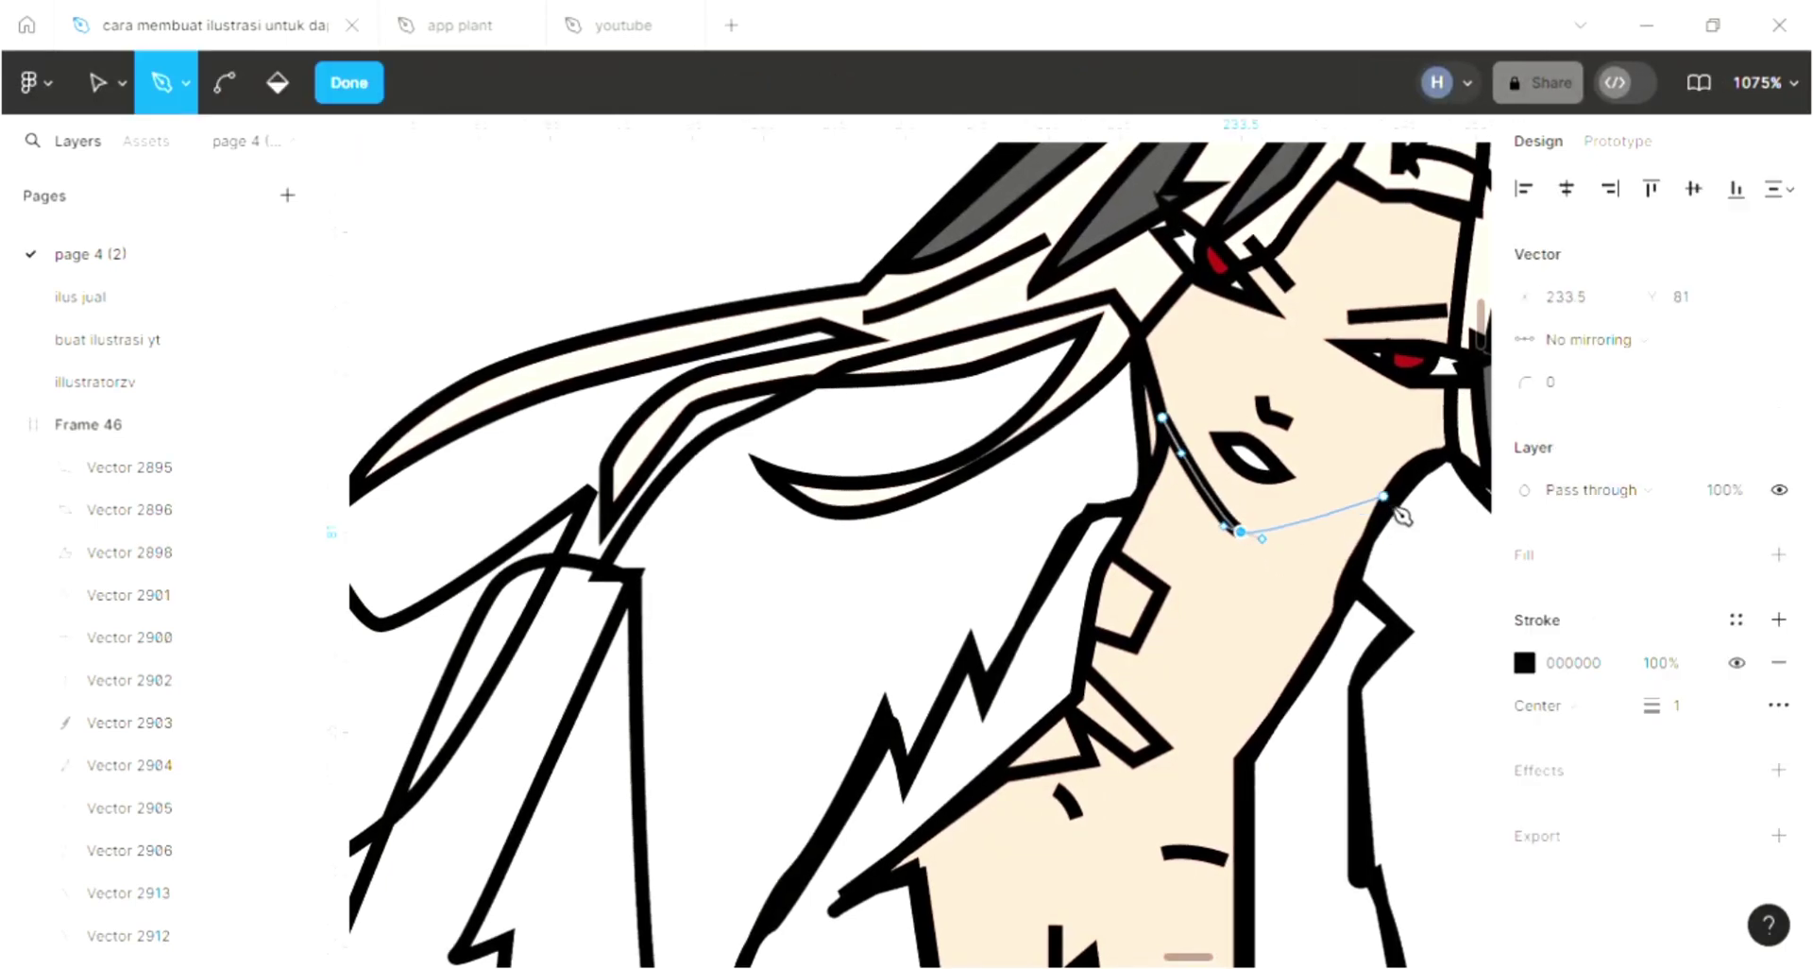
left_click(1396, 508)
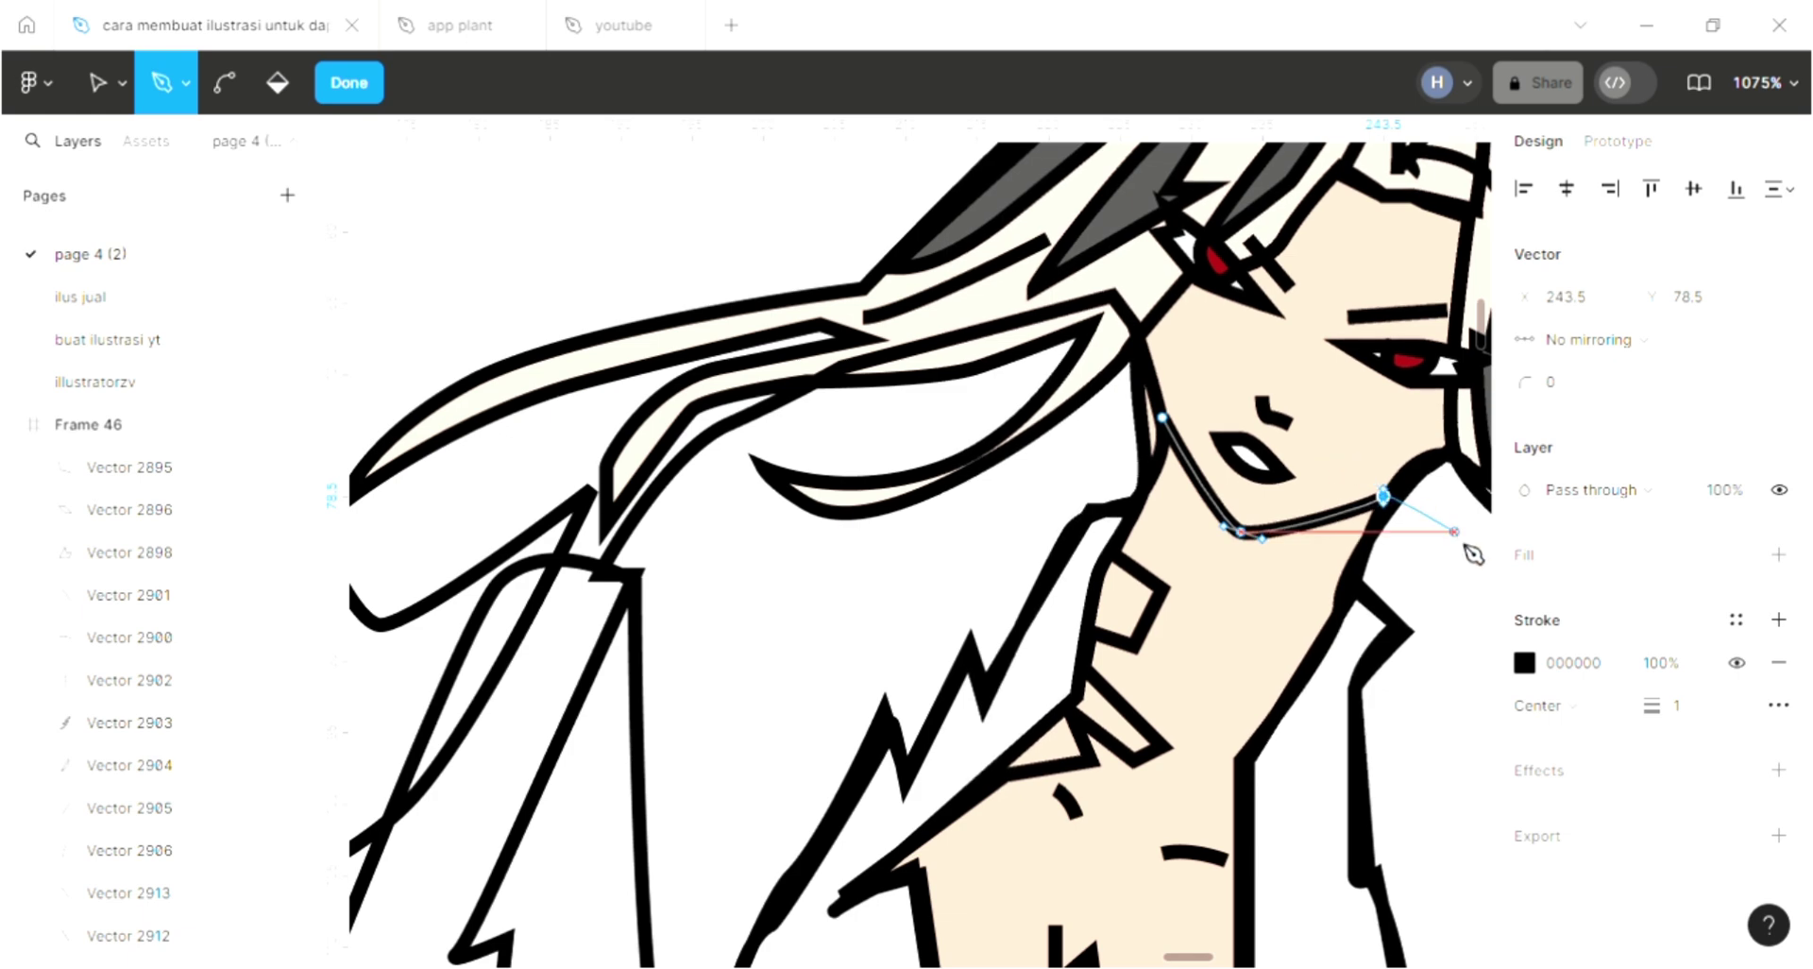
key("Escape")
Step: Fill the long lower coat with dark red A41112 and send it behind the line art
key("ctrl+alt+v")
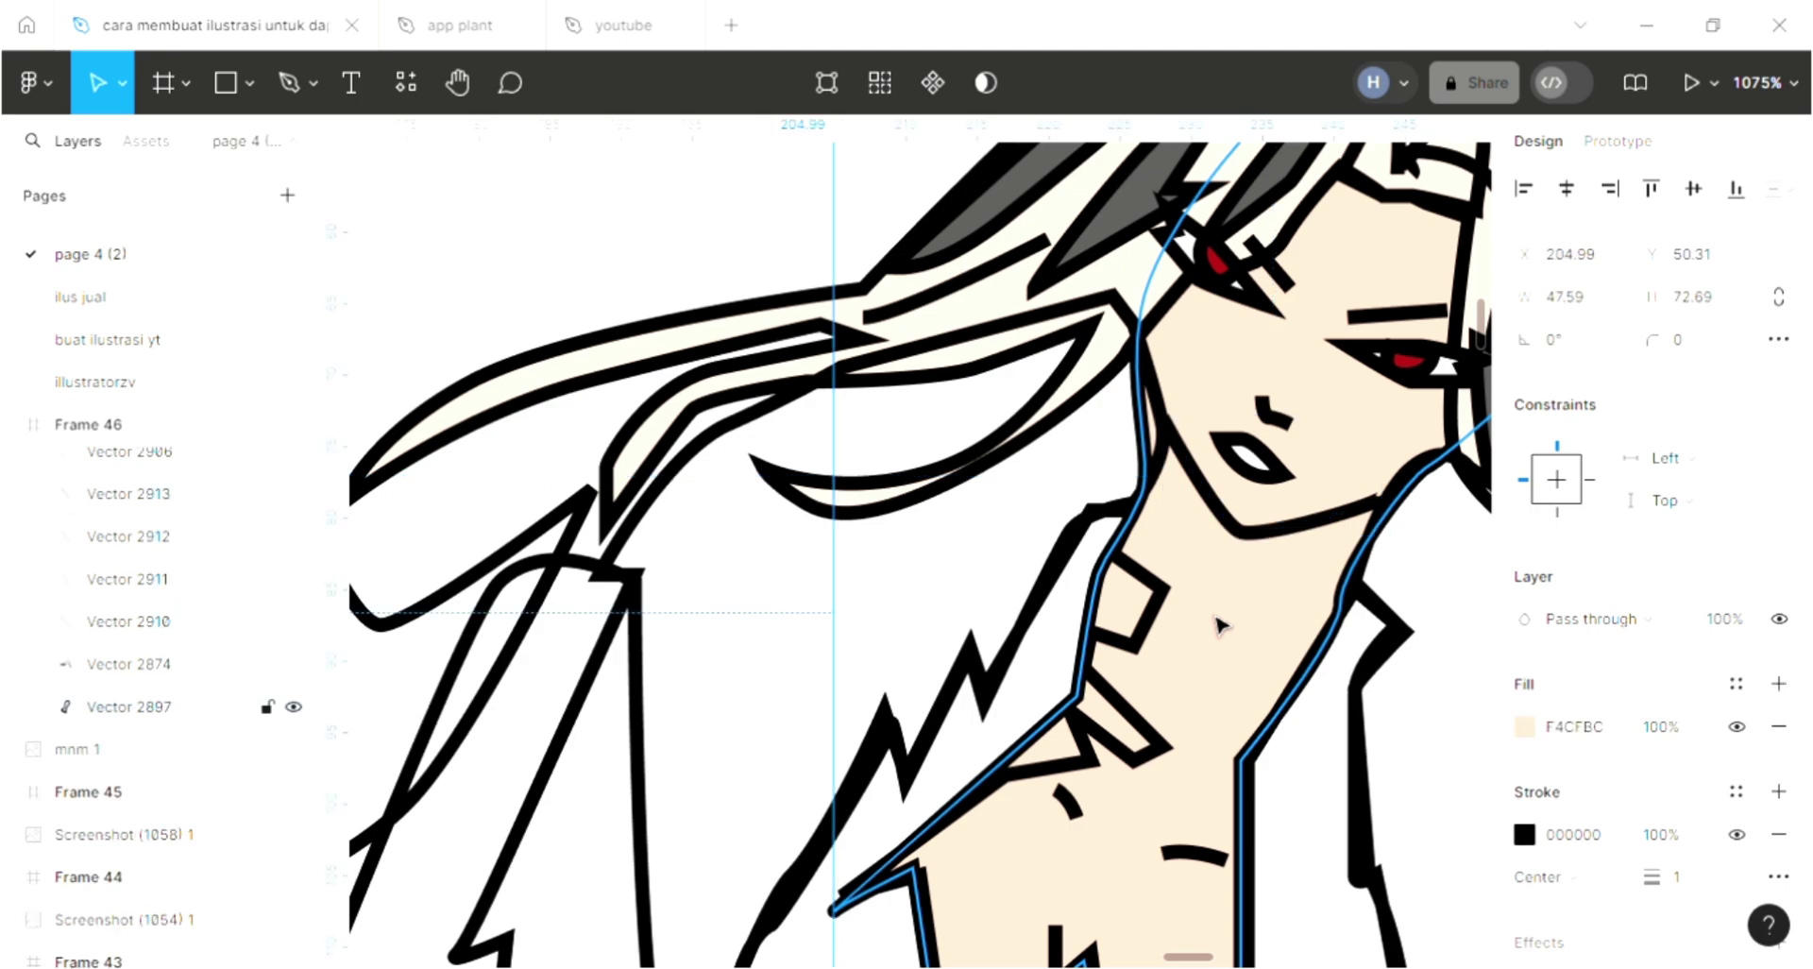
scroll(1218, 623, "down", 5, "ctrl")
scroll(1220, 625, "down", 1)
scroll(1218, 623, "down", 2)
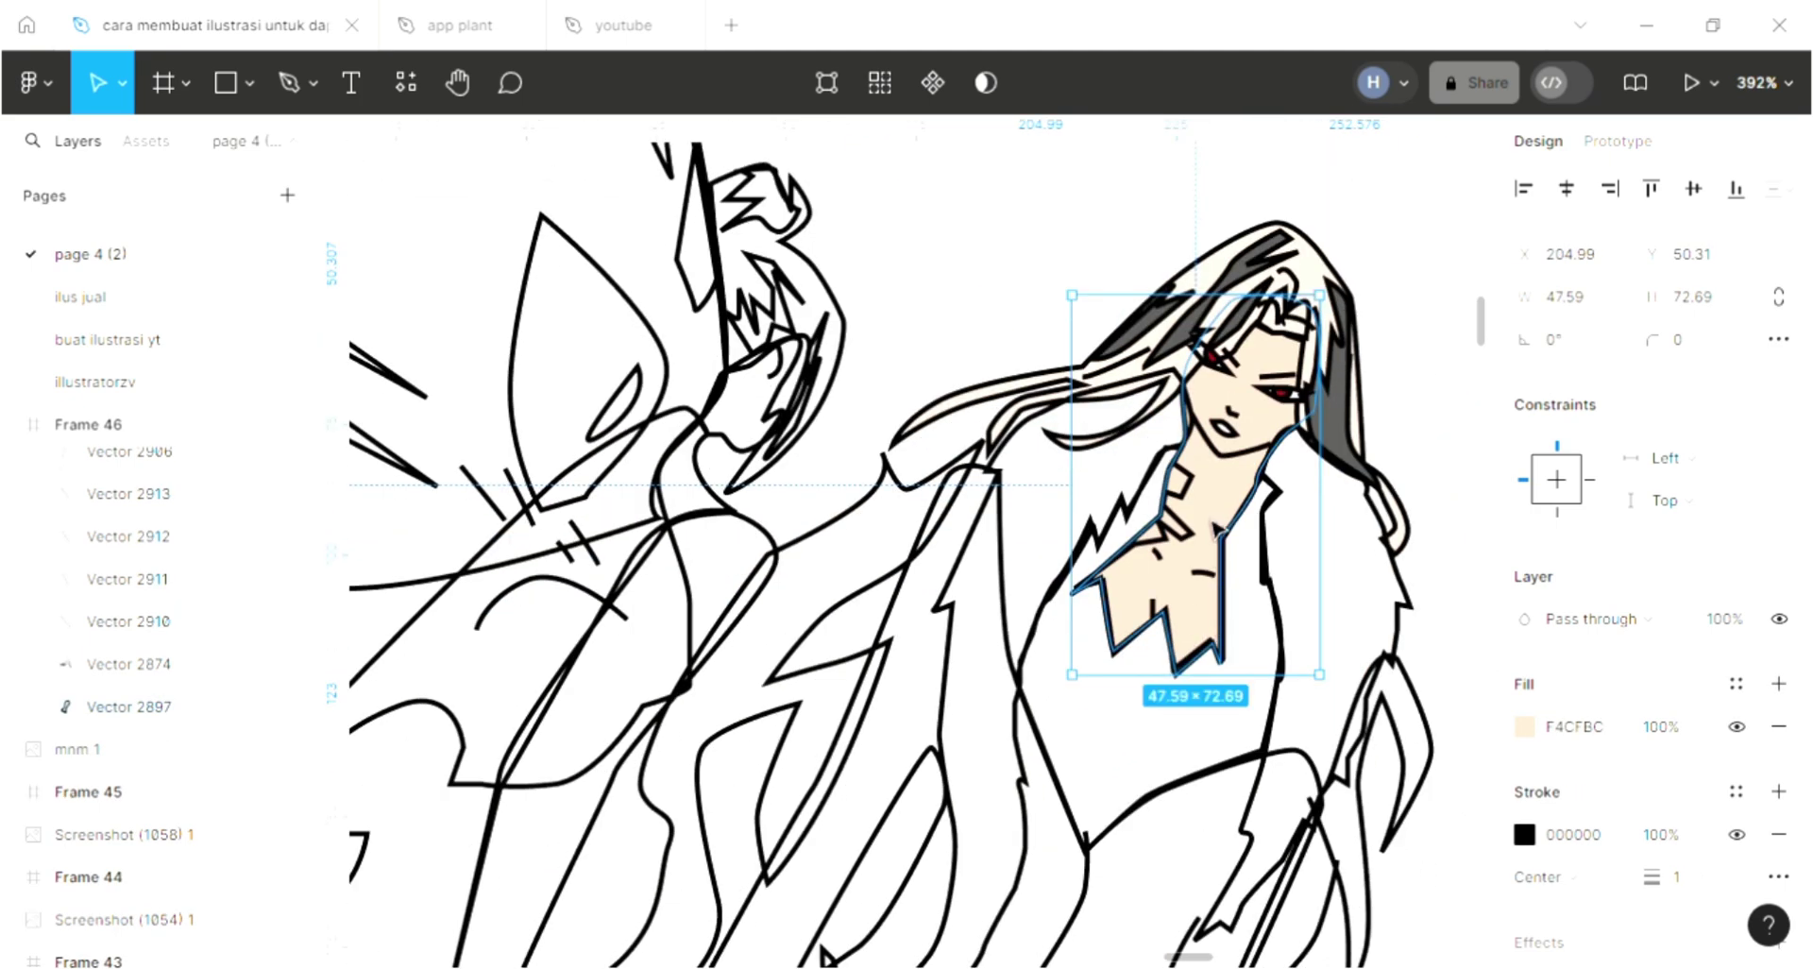
scroll(1216, 595, "down", 1, "ctrl")
scroll(1212, 534, "down", 1)
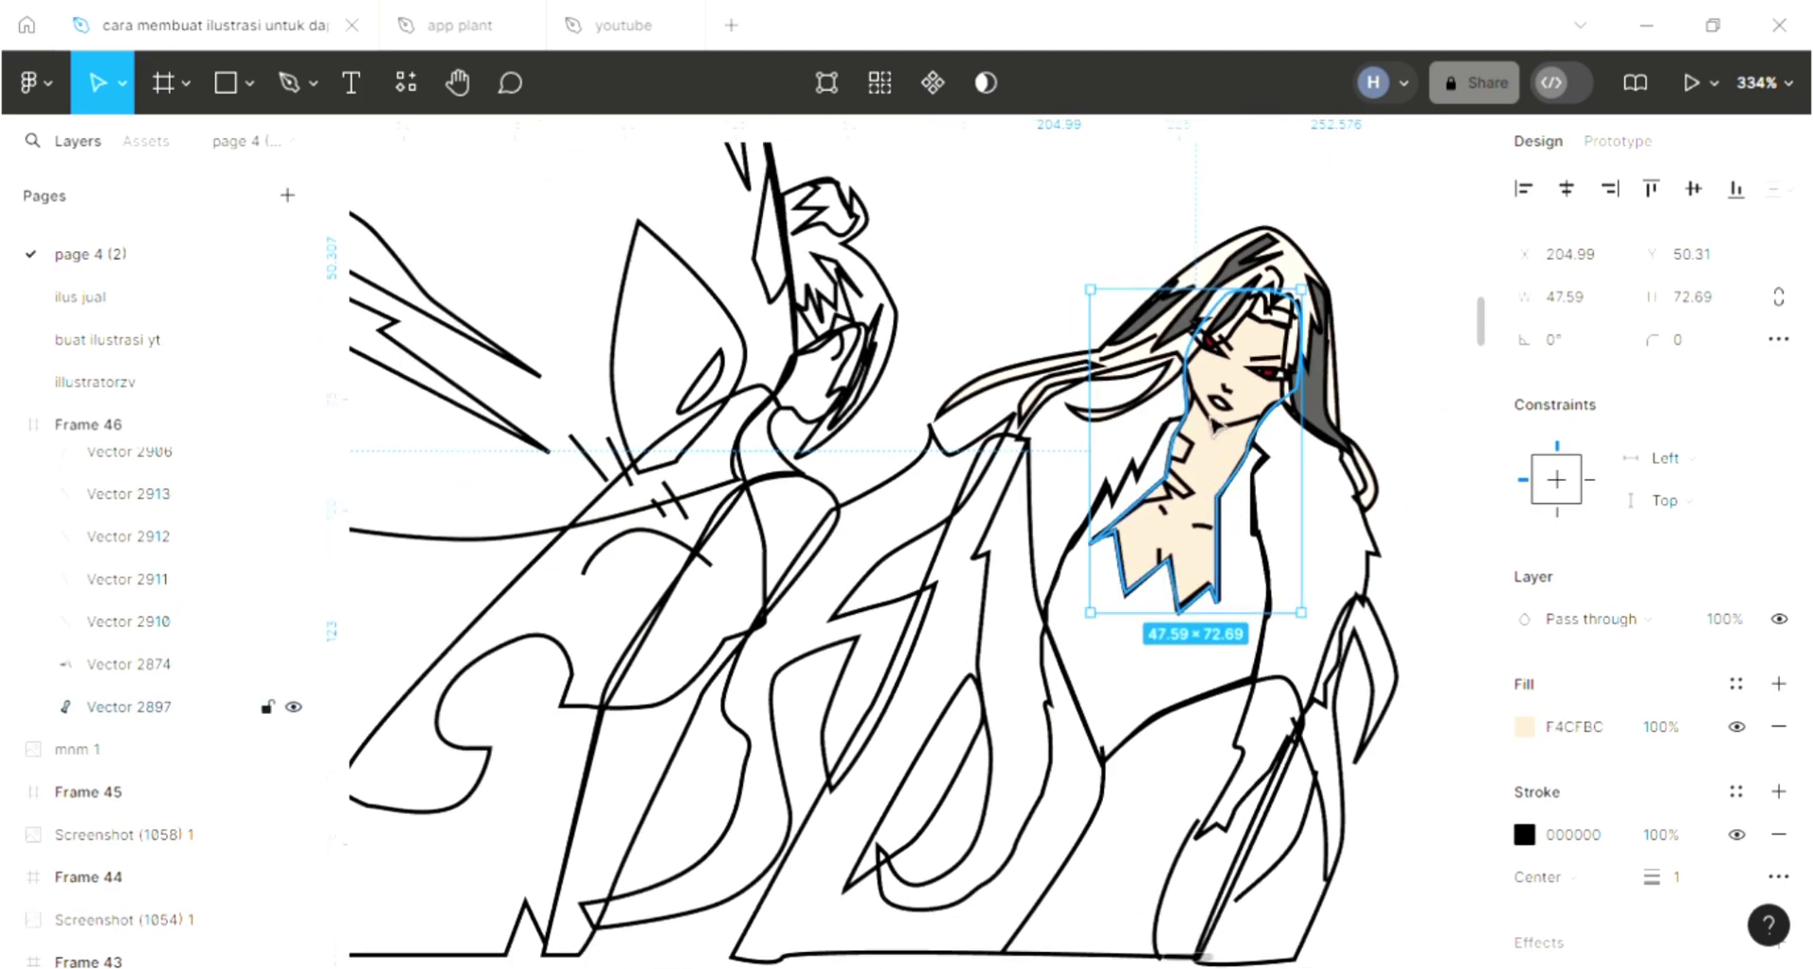
scroll(1213, 455, "down", 1)
scroll(1189, 470, "down", 1)
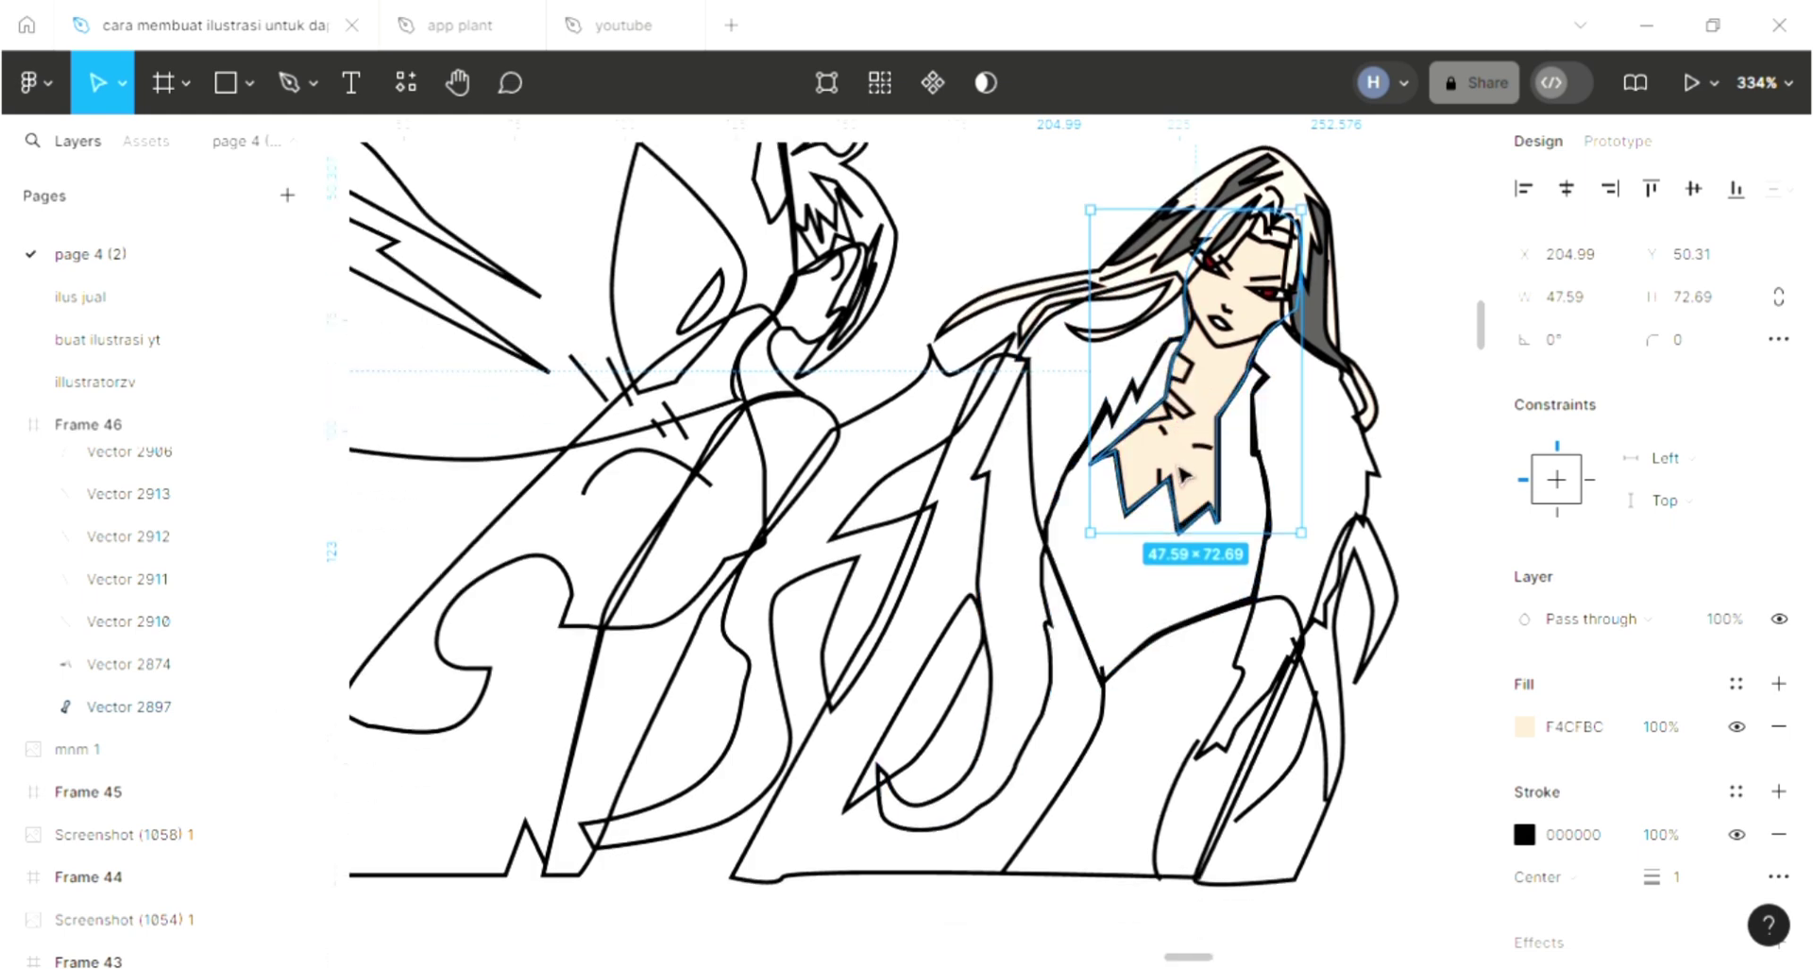
left_click(823, 765)
left_click(1775, 683)
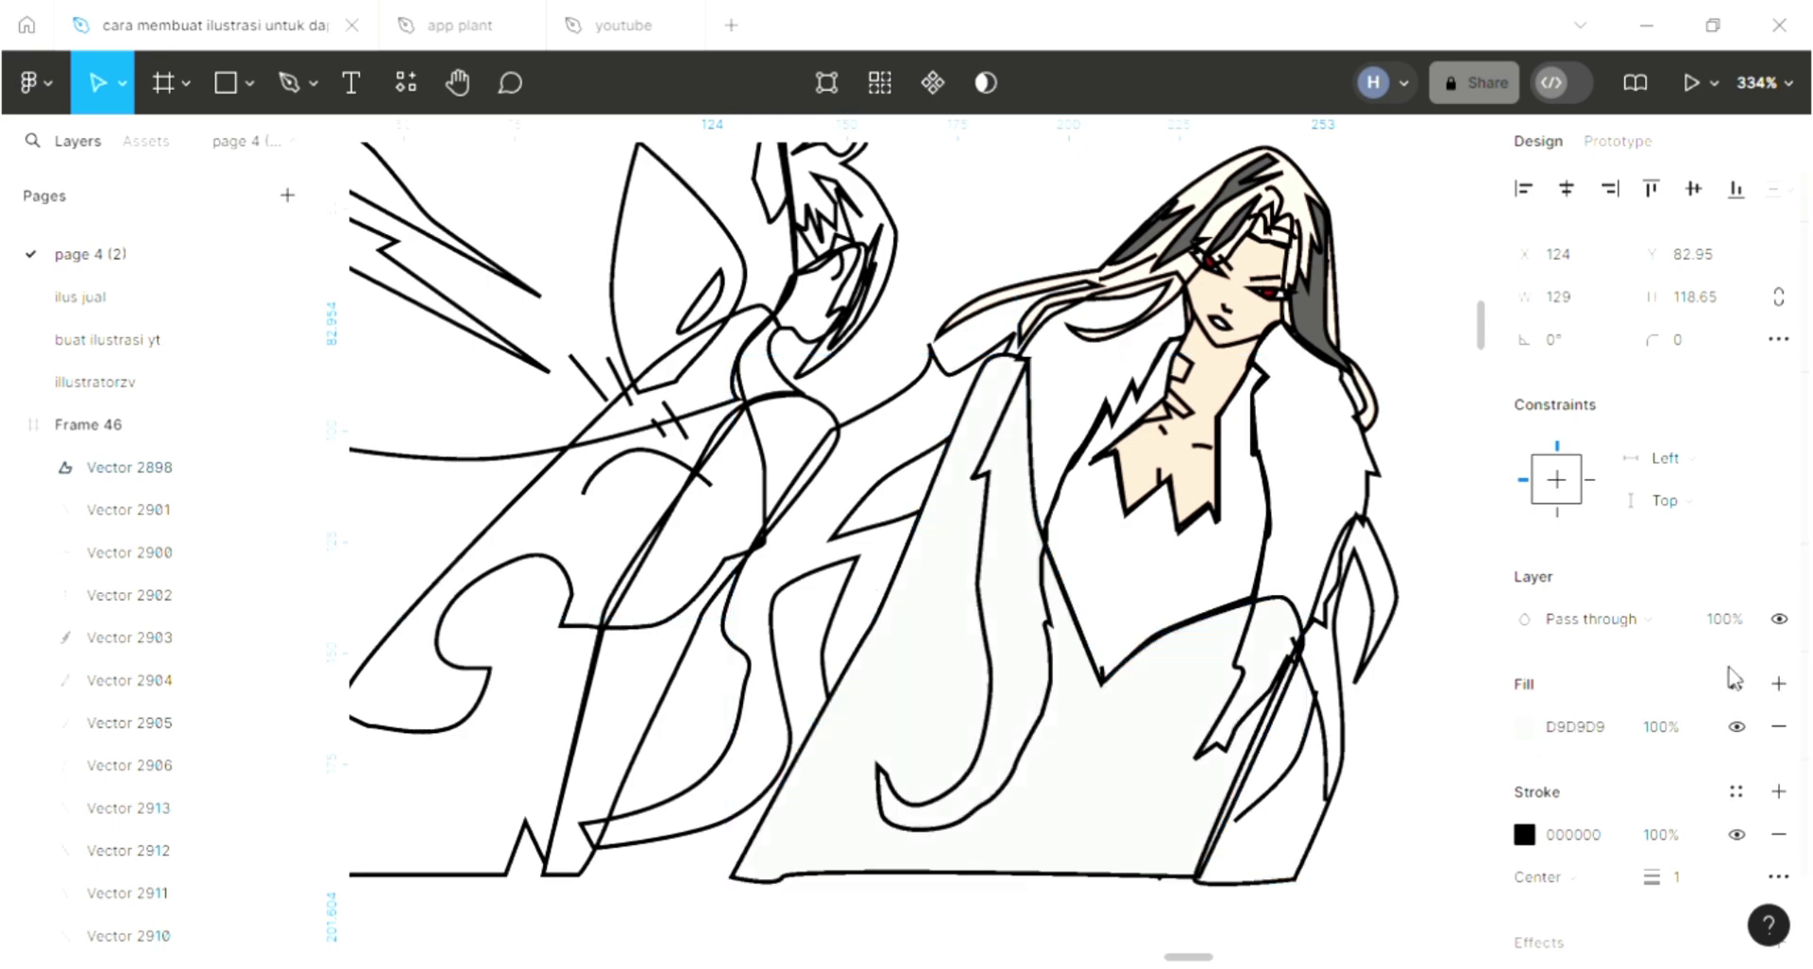
scroll(1341, 566, "down", 1, "ctrl")
scroll(1251, 557, "left", 5)
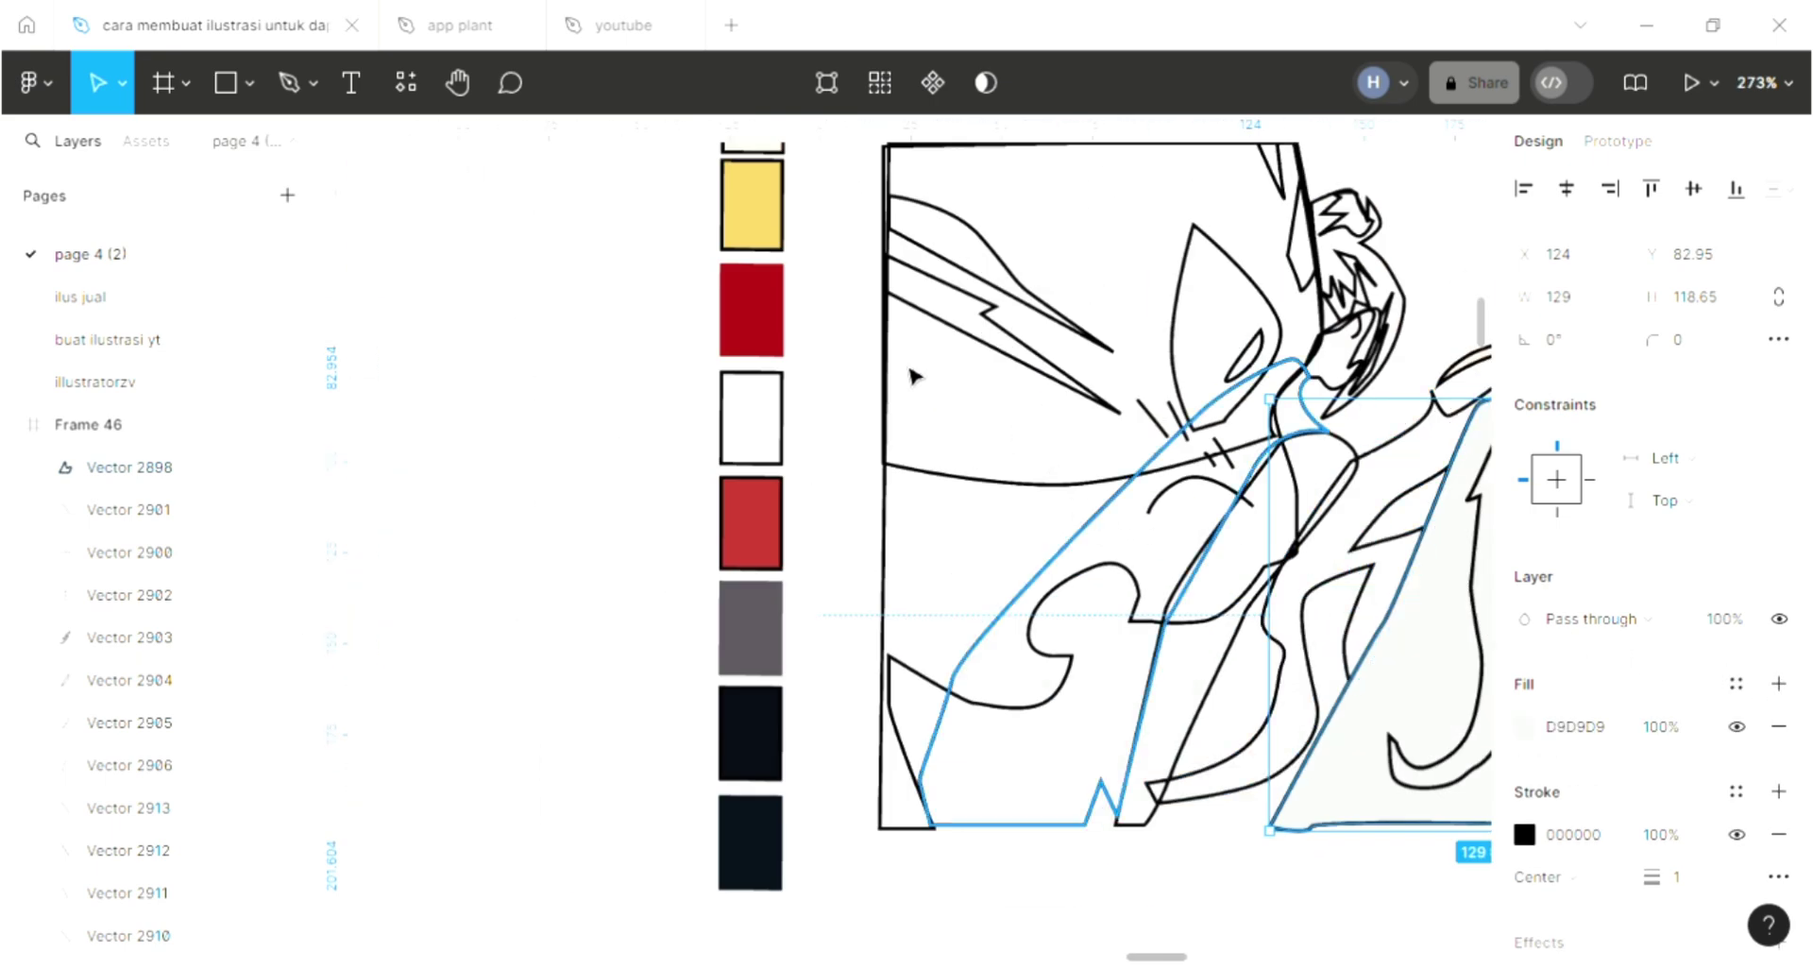
key("i")
left_click(750, 310)
scroll(1032, 457, "right", 5)
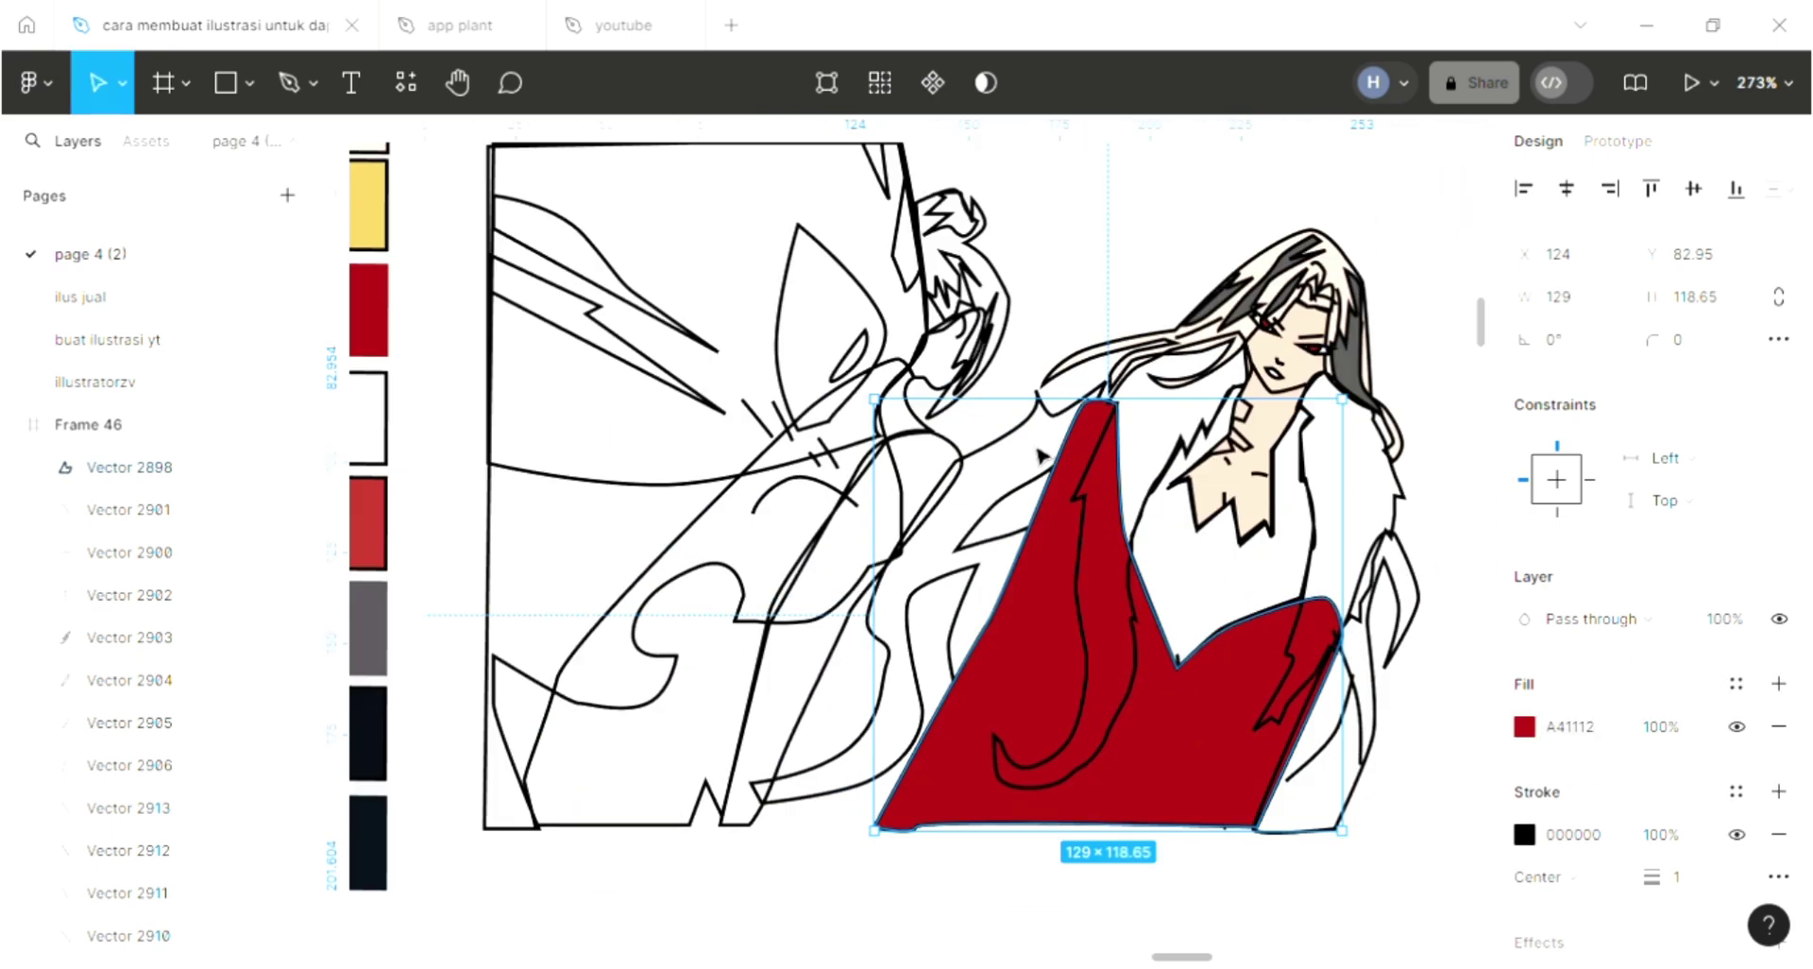
key("ctrl+shift+bracketleft")
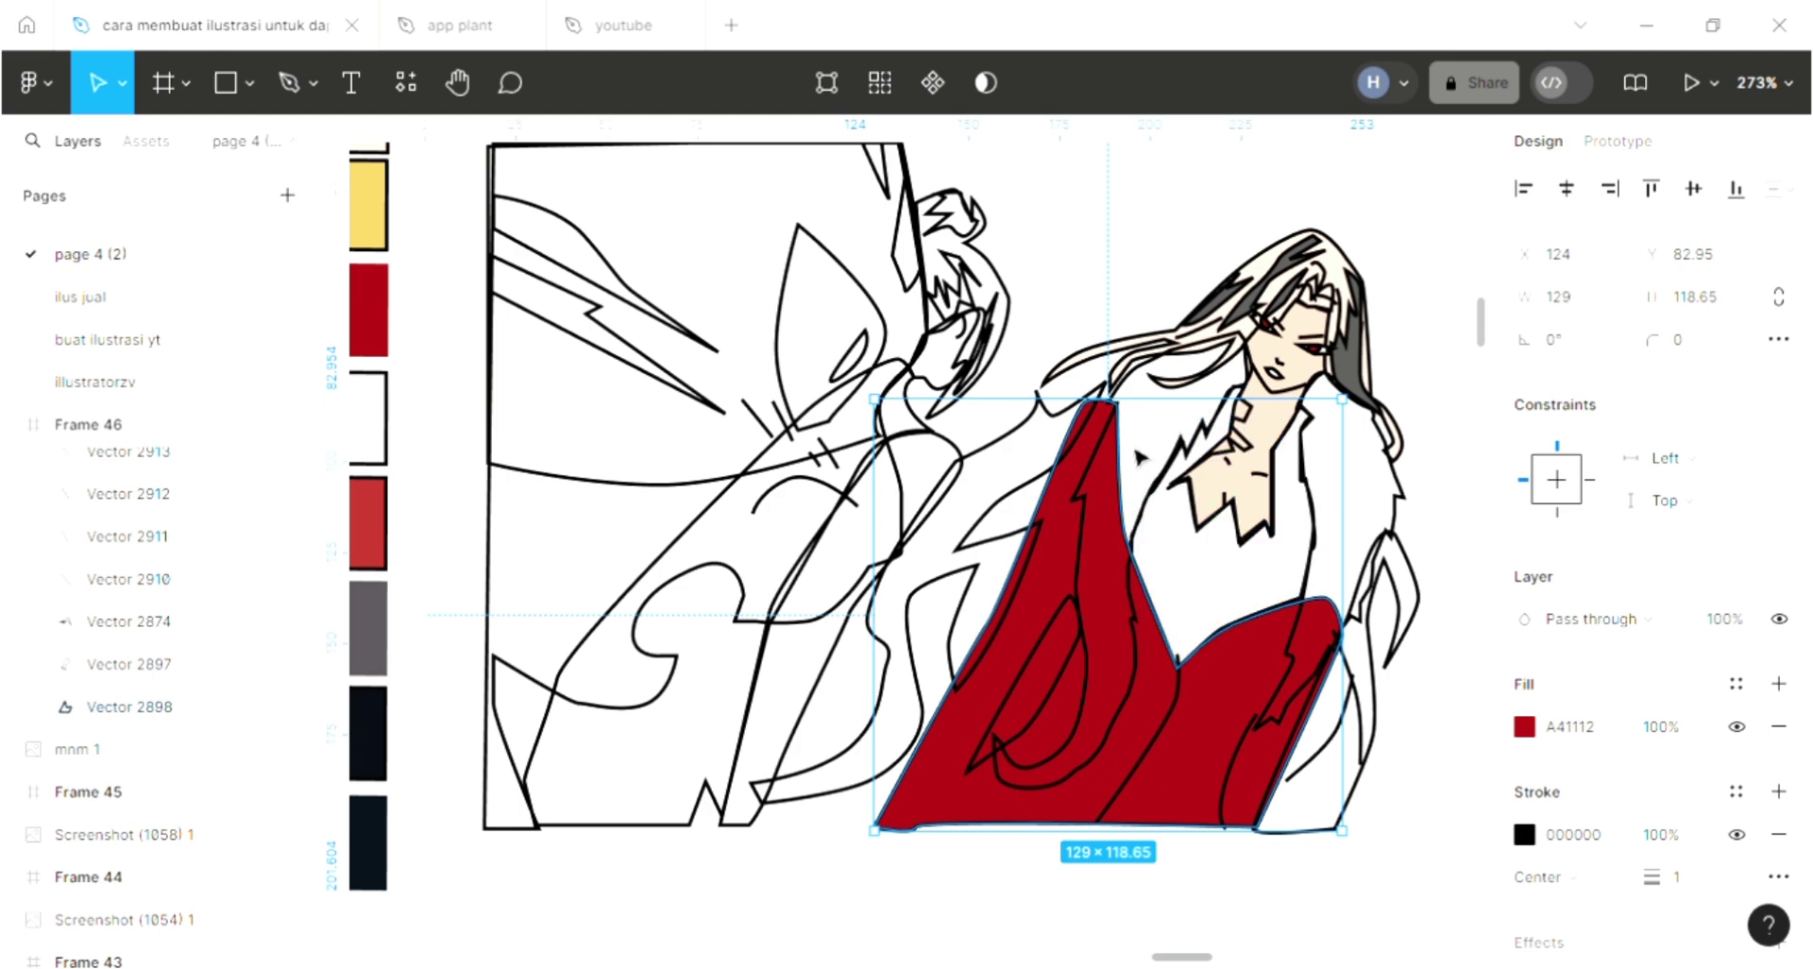
Step: Fill the fur collar shape with white
left_click(1139, 649)
key("i")
left_click(1245, 599)
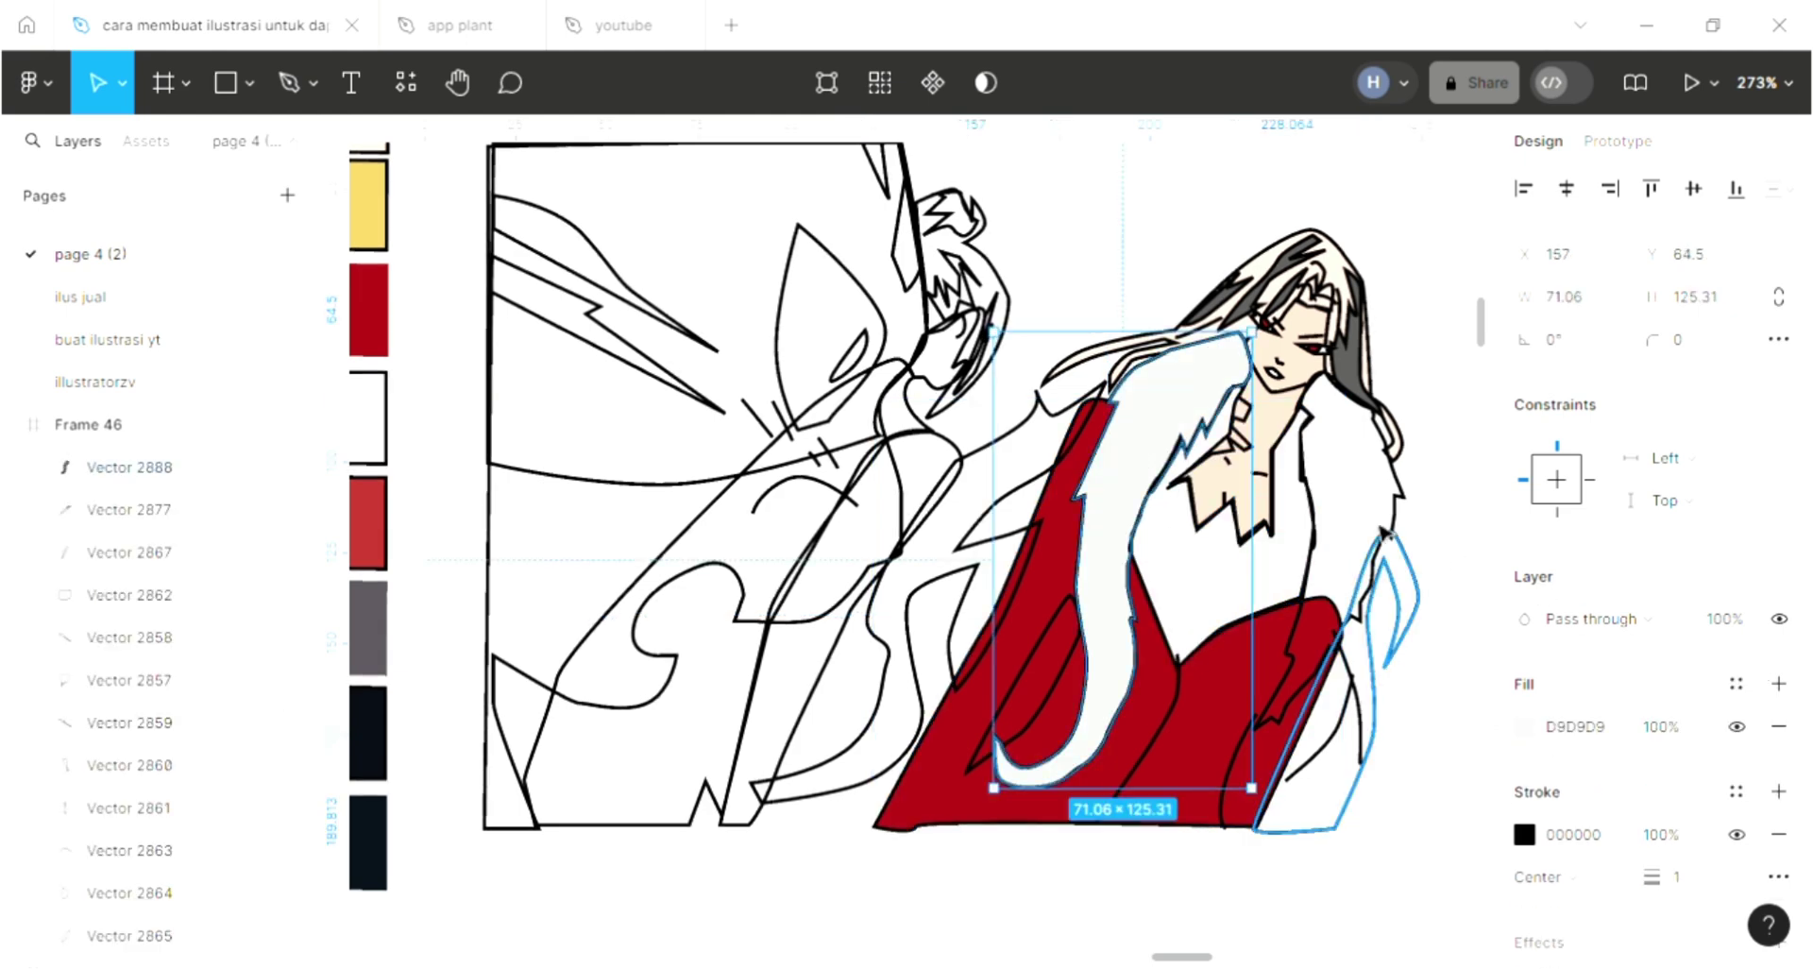
Step: Fill the inner shirt with red, darkened to 890E0F
left_click(1244, 538)
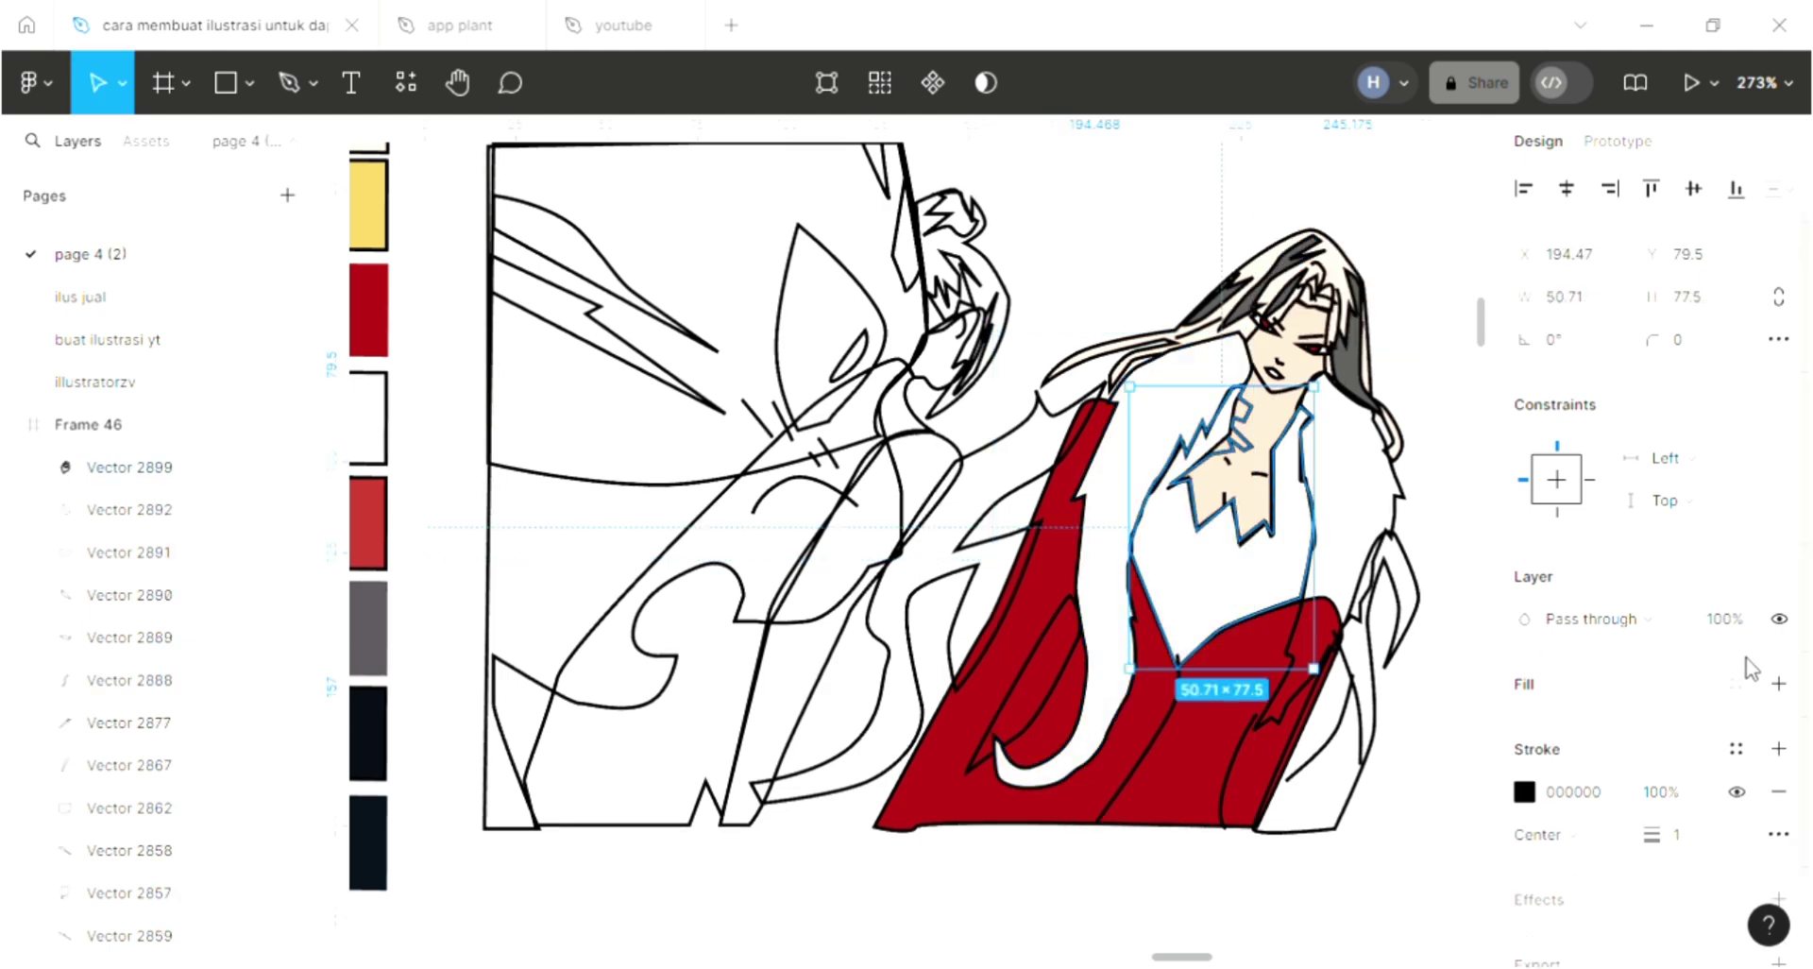
left_click(1779, 689)
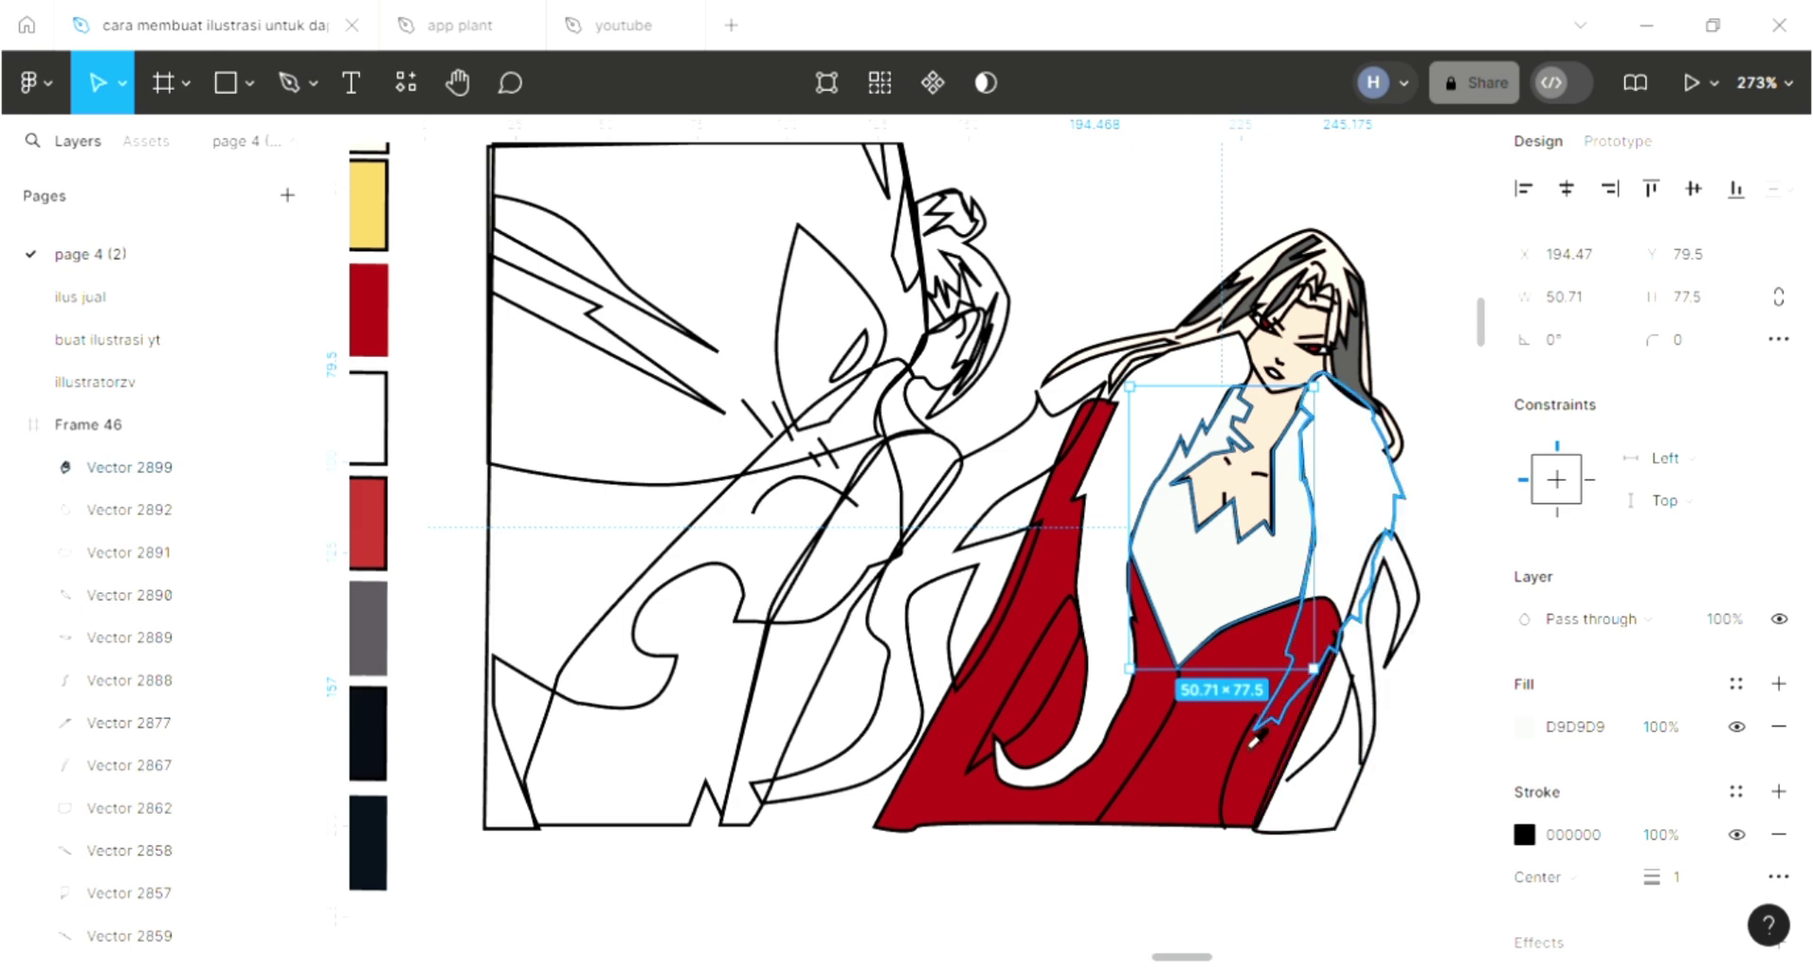
key("i")
left_click(1364, 243)
left_click(1524, 726)
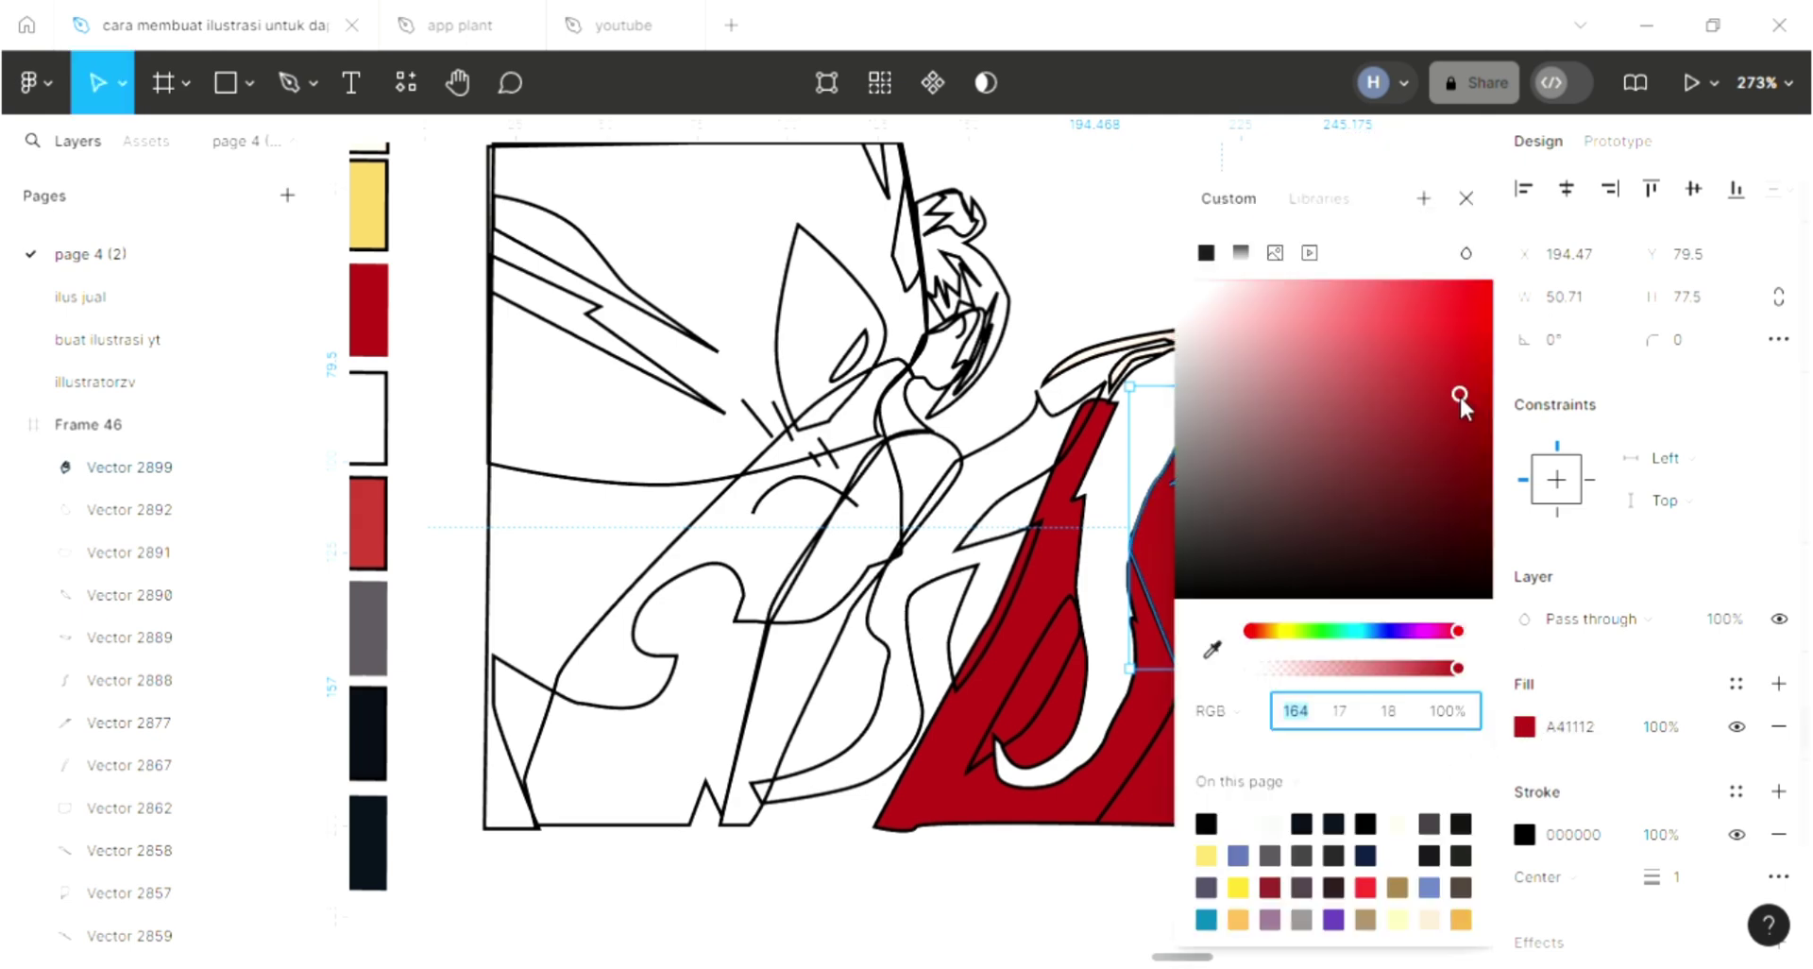
left_click(1459, 427)
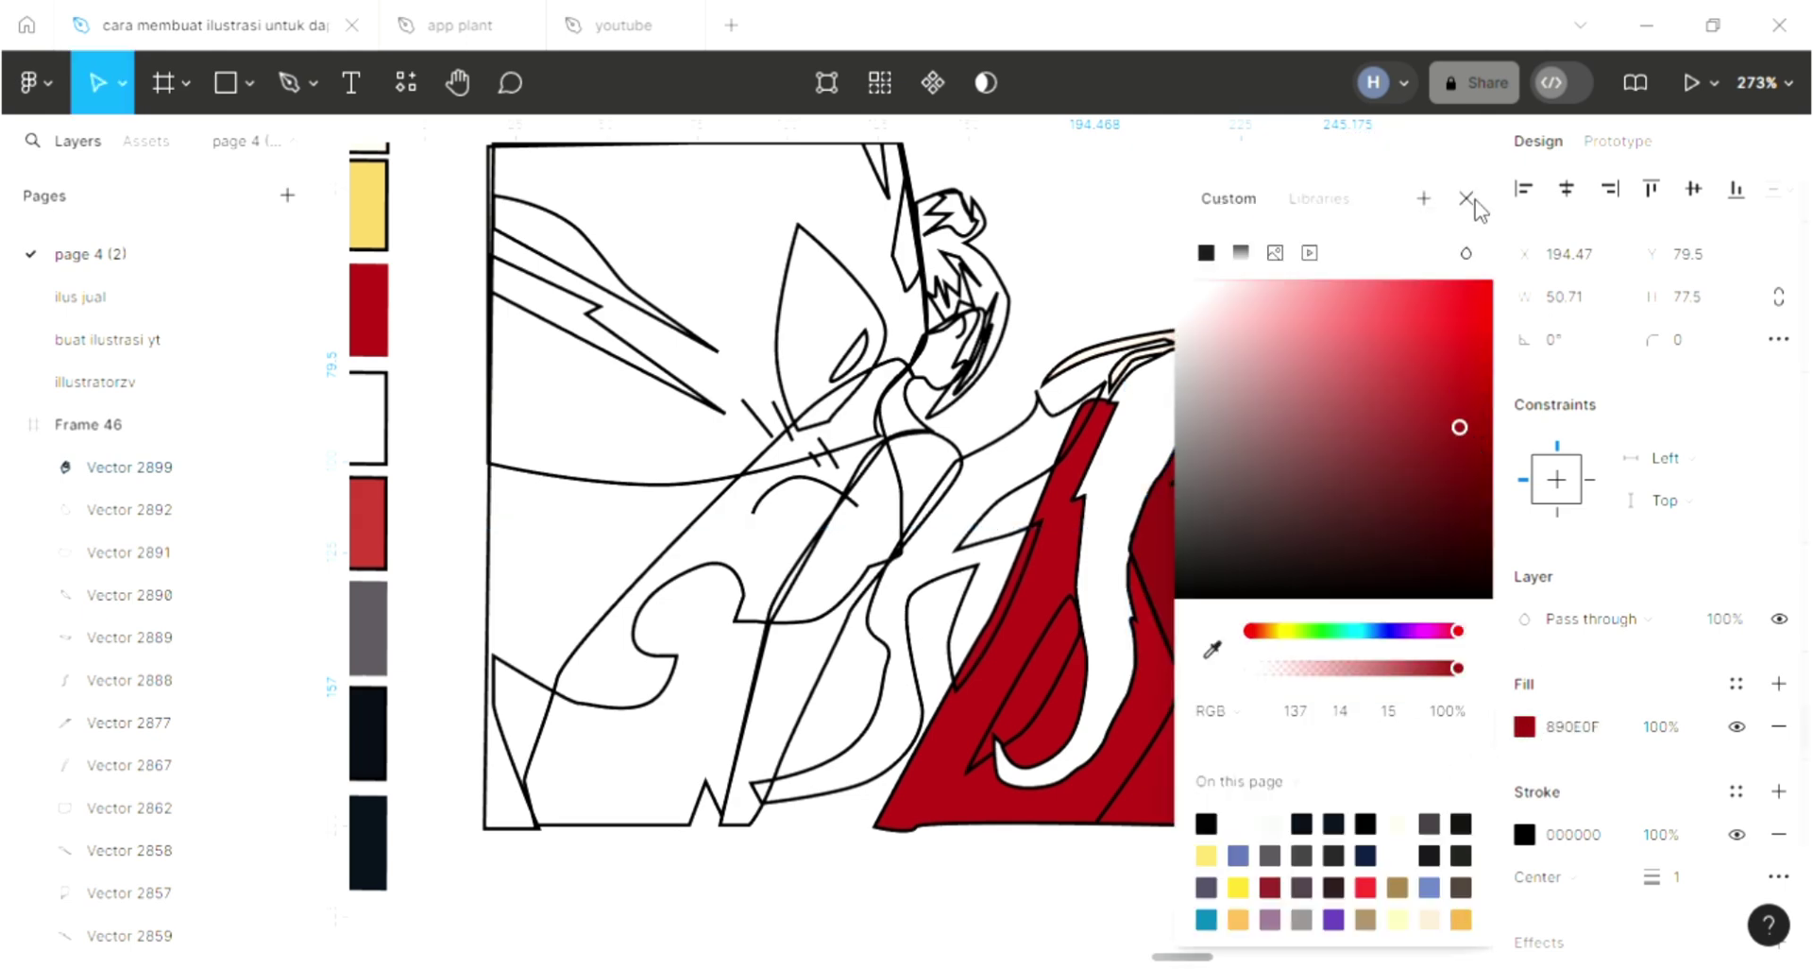
left_click(1466, 199)
left_click(1449, 378)
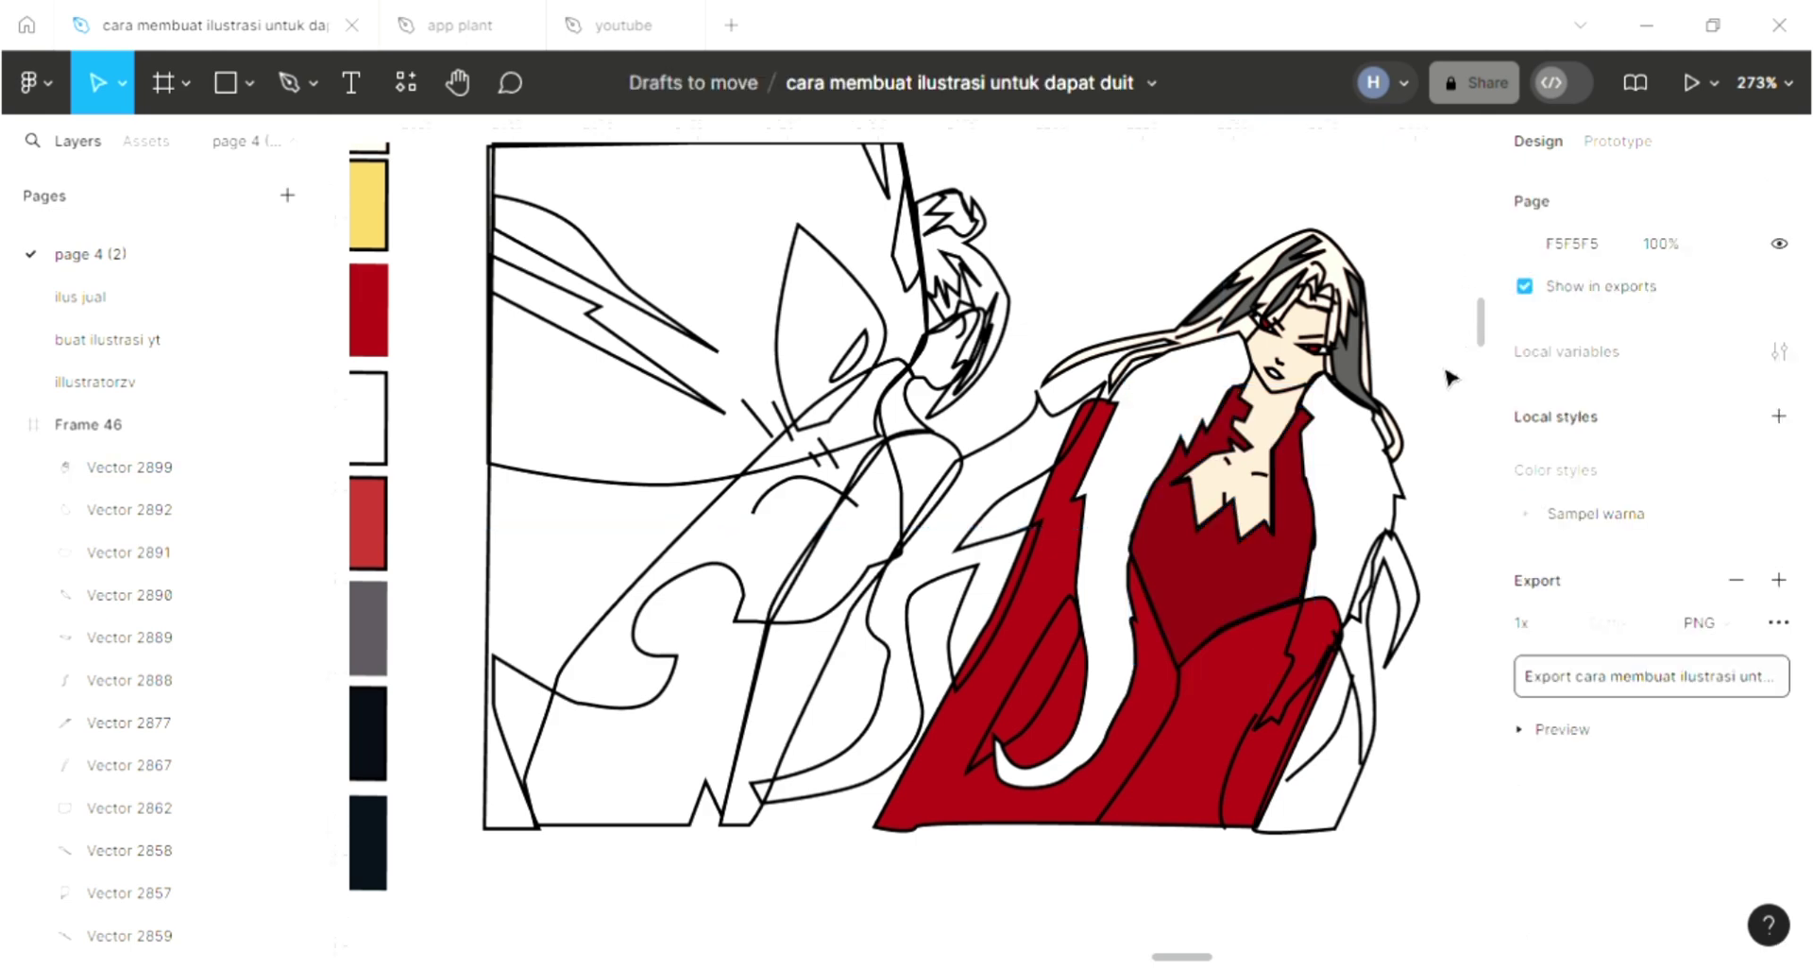
Step: Give the lower-right fur shape and the flowing fur trail a cream FFE2D3 fill
left_click(1416, 638)
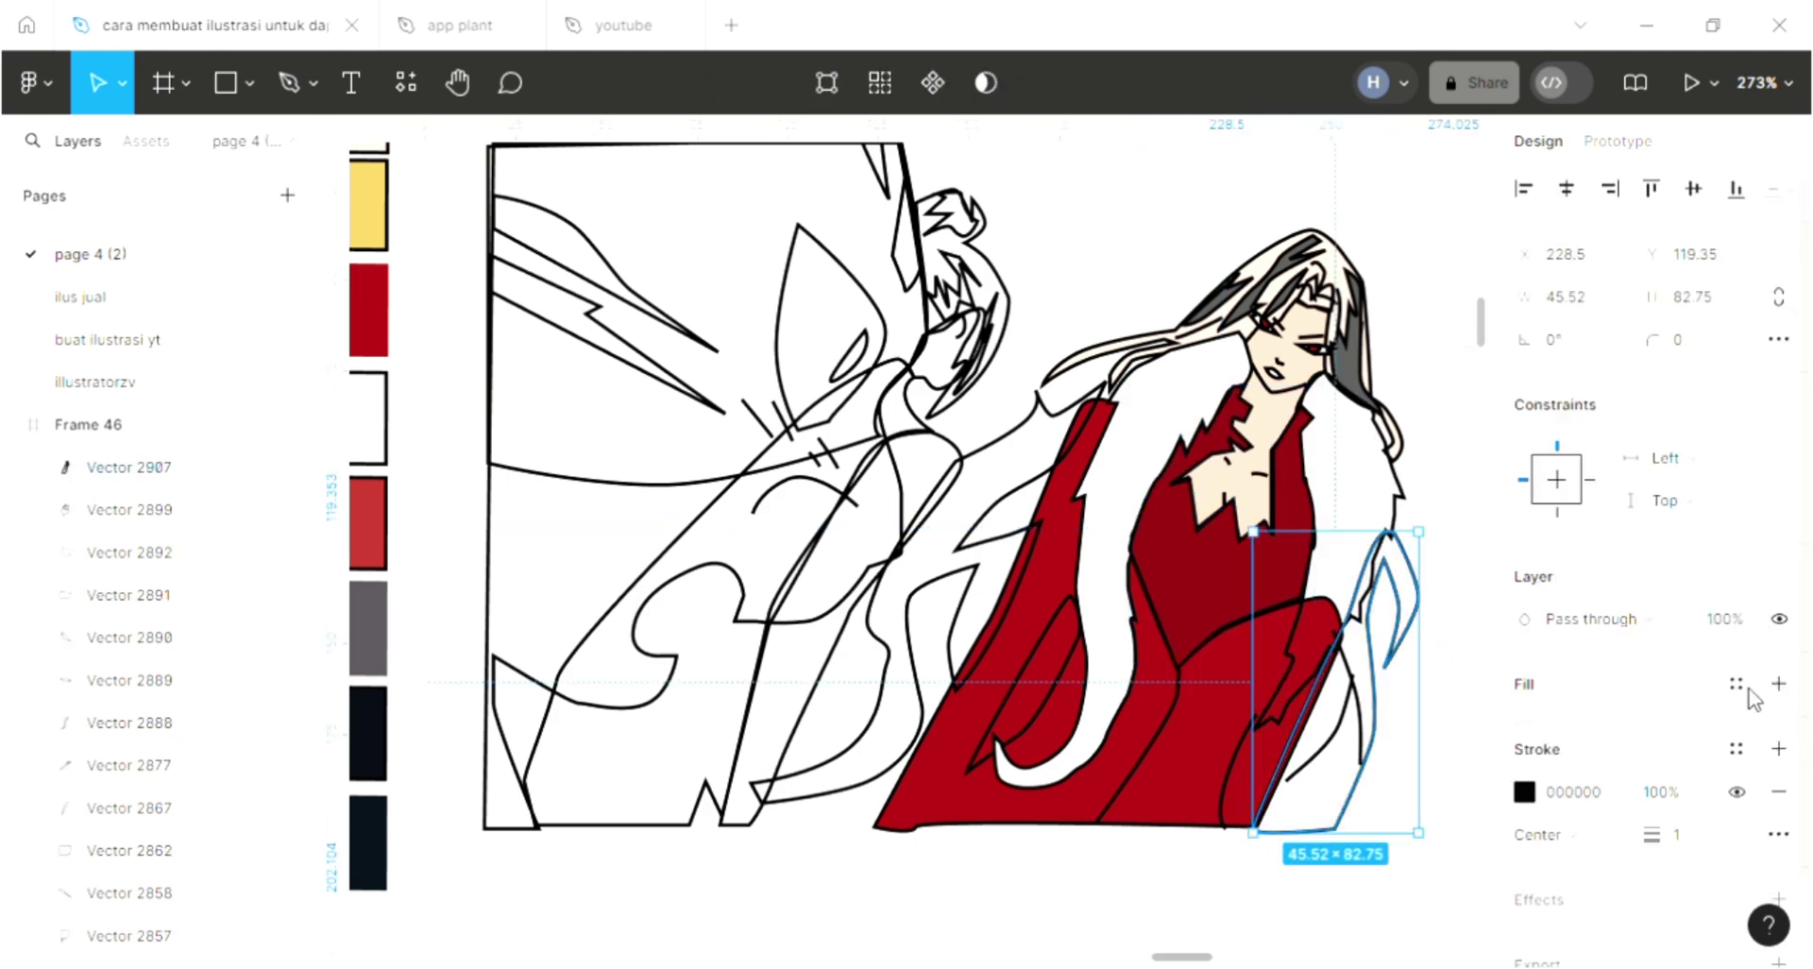
left_click(1778, 683)
key("i")
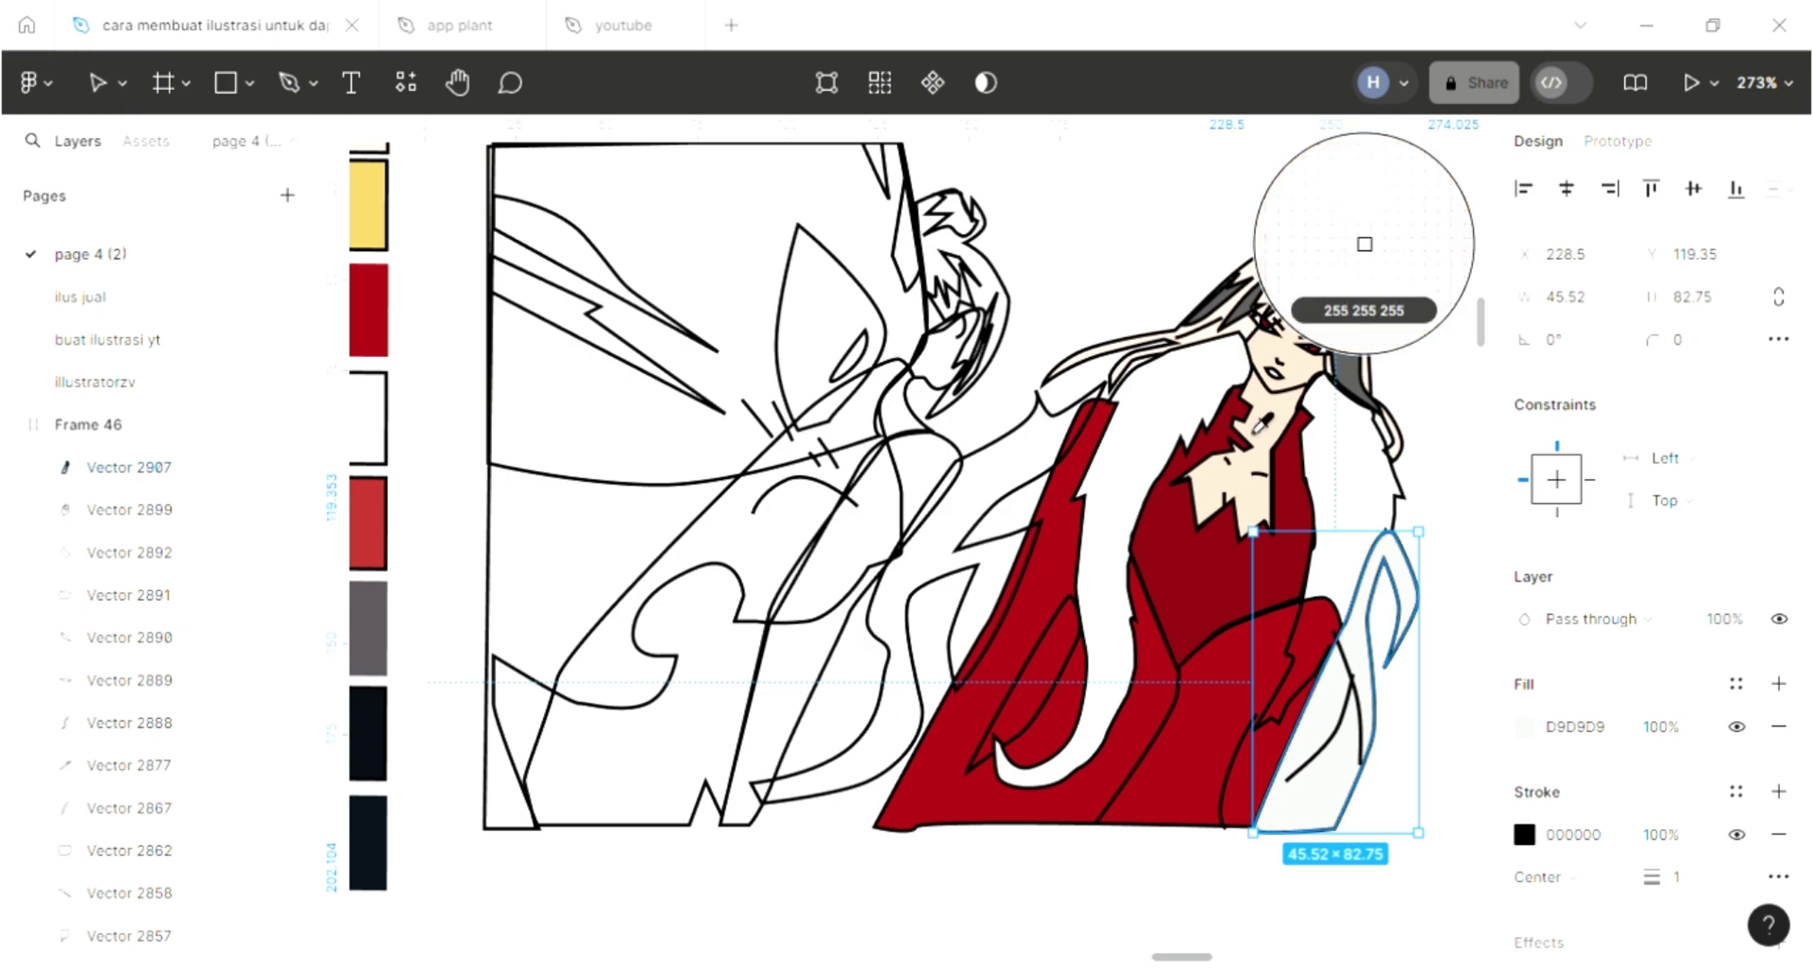
left_click(1225, 360)
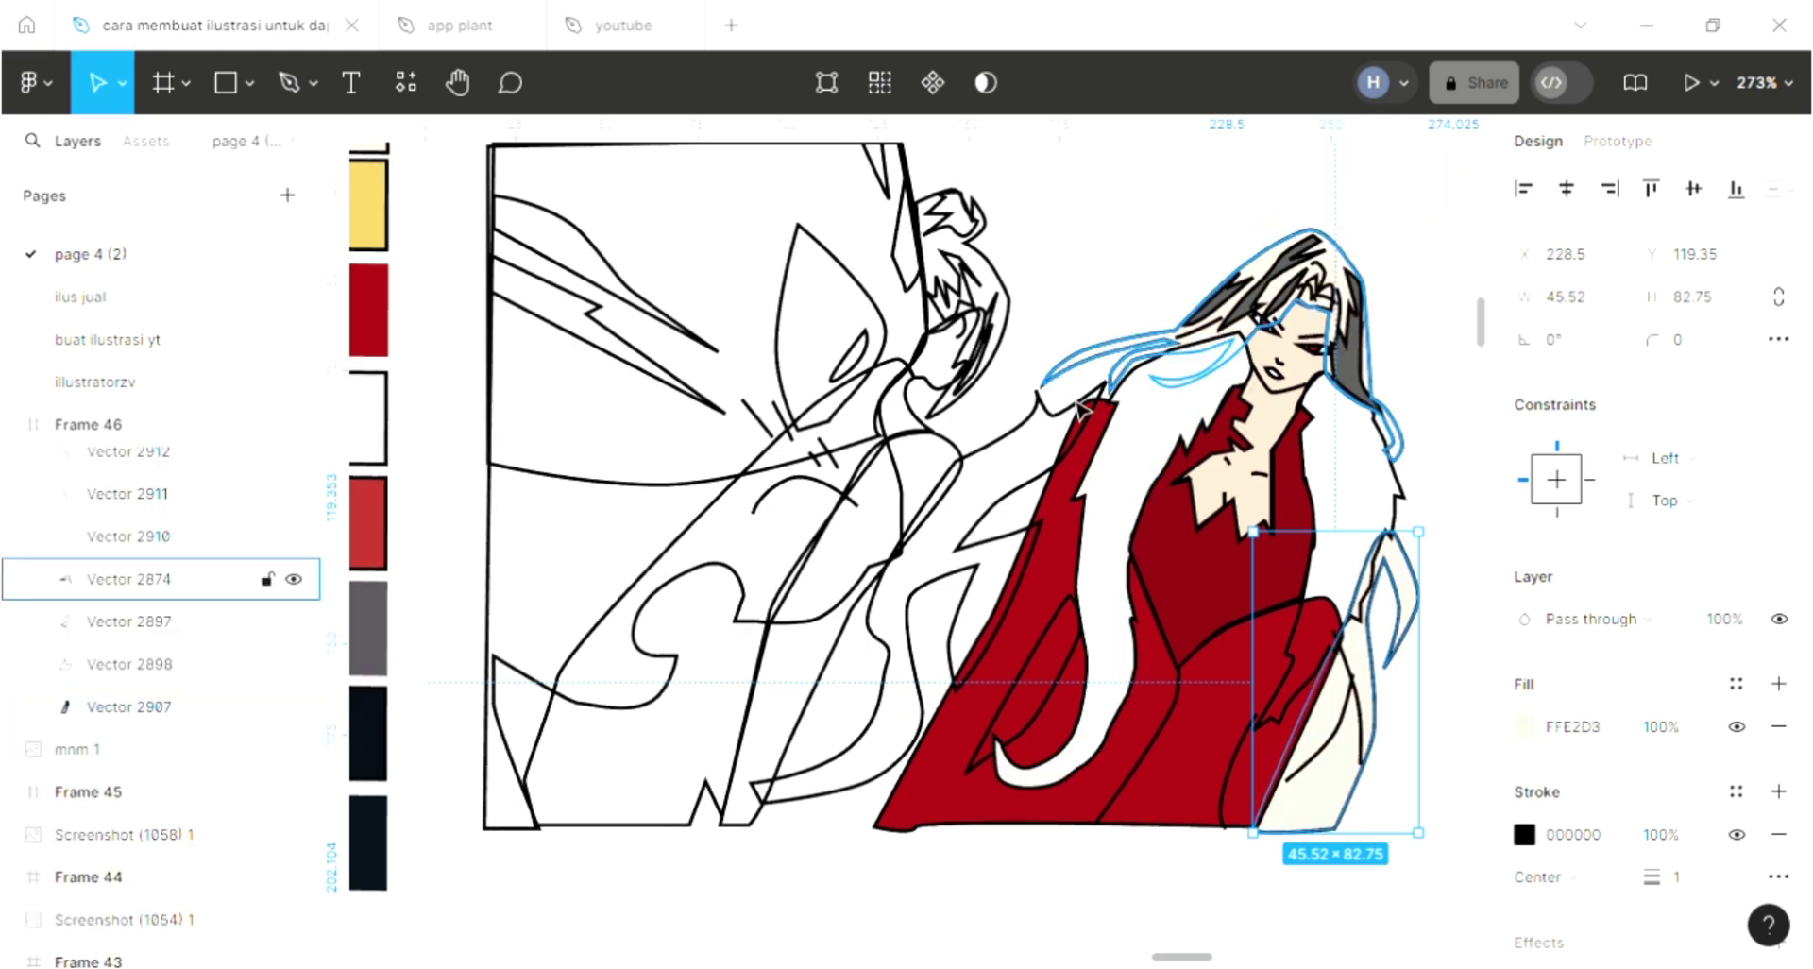
left_click(1023, 441)
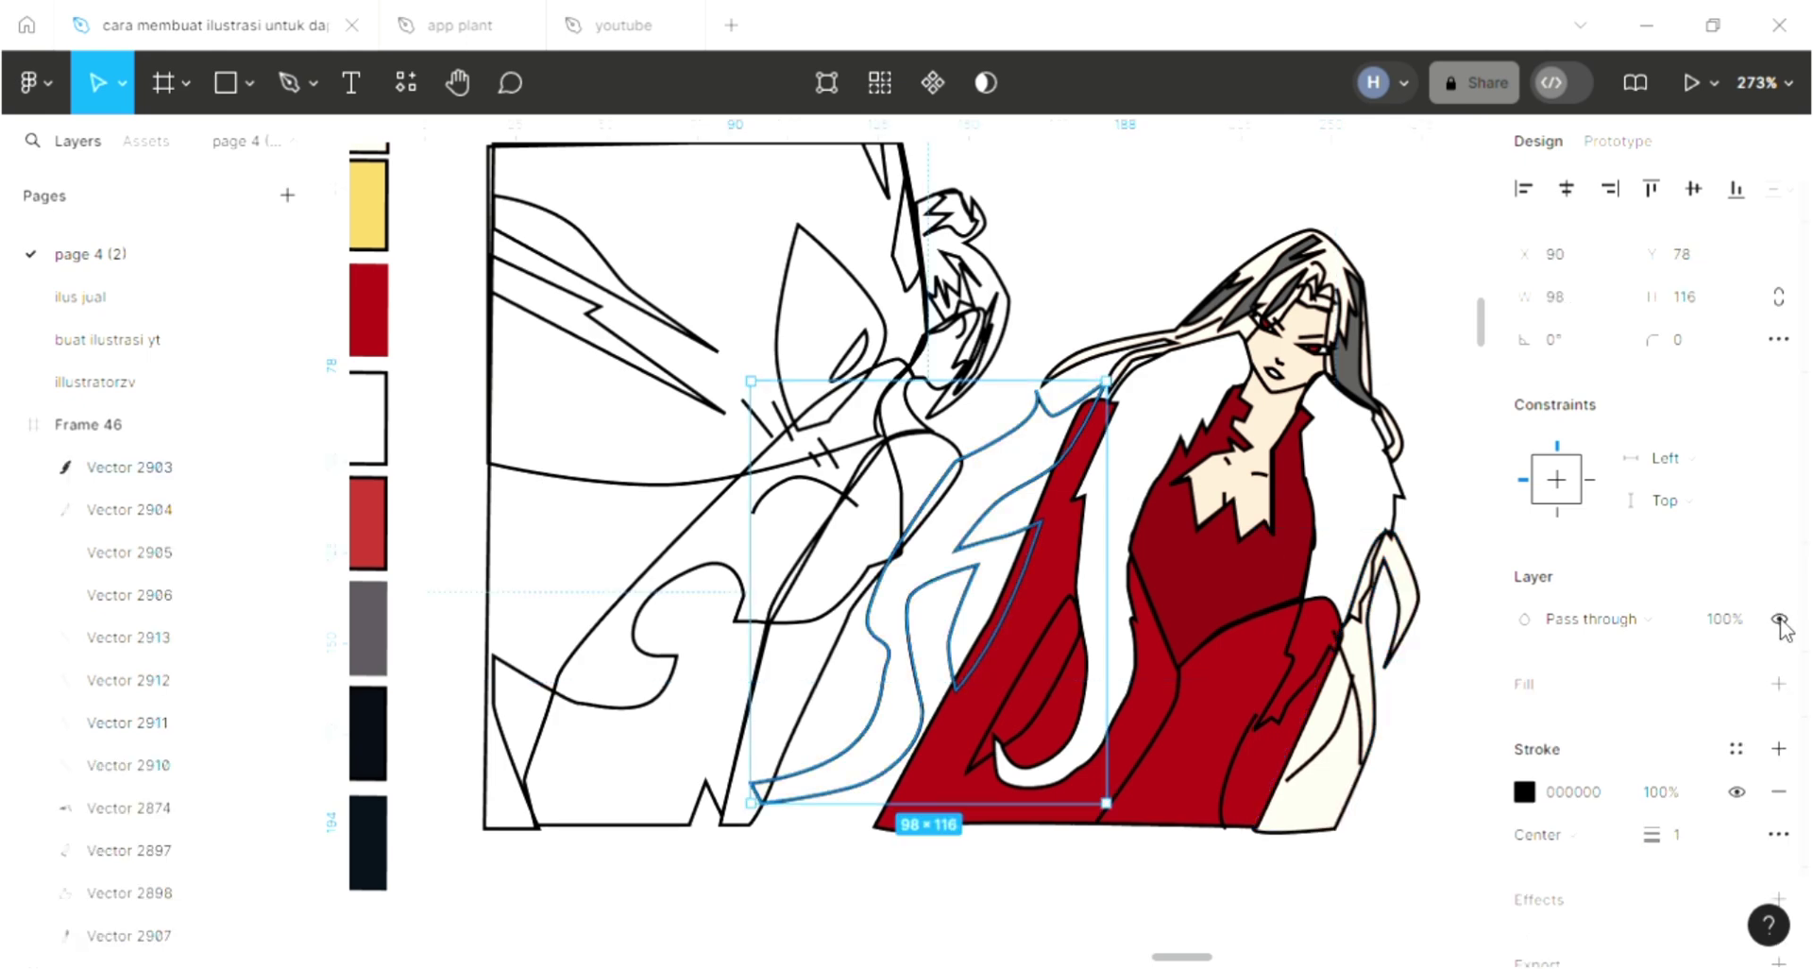
left_click(1778, 684)
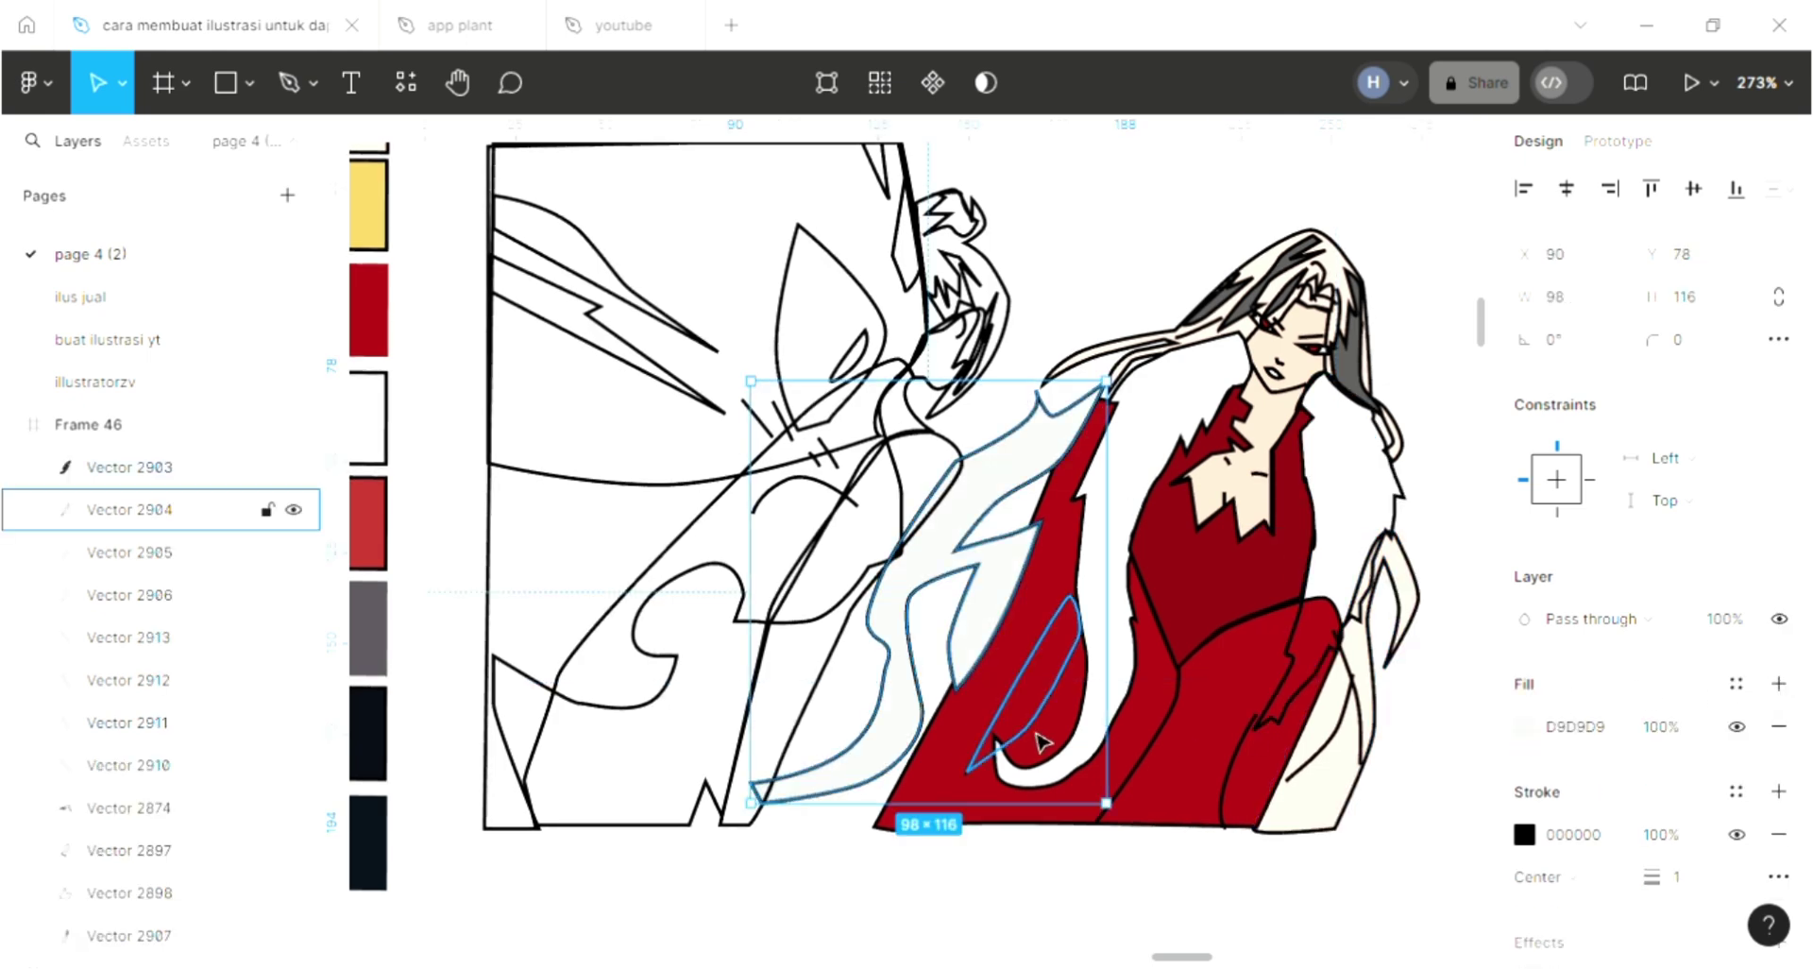
key("i")
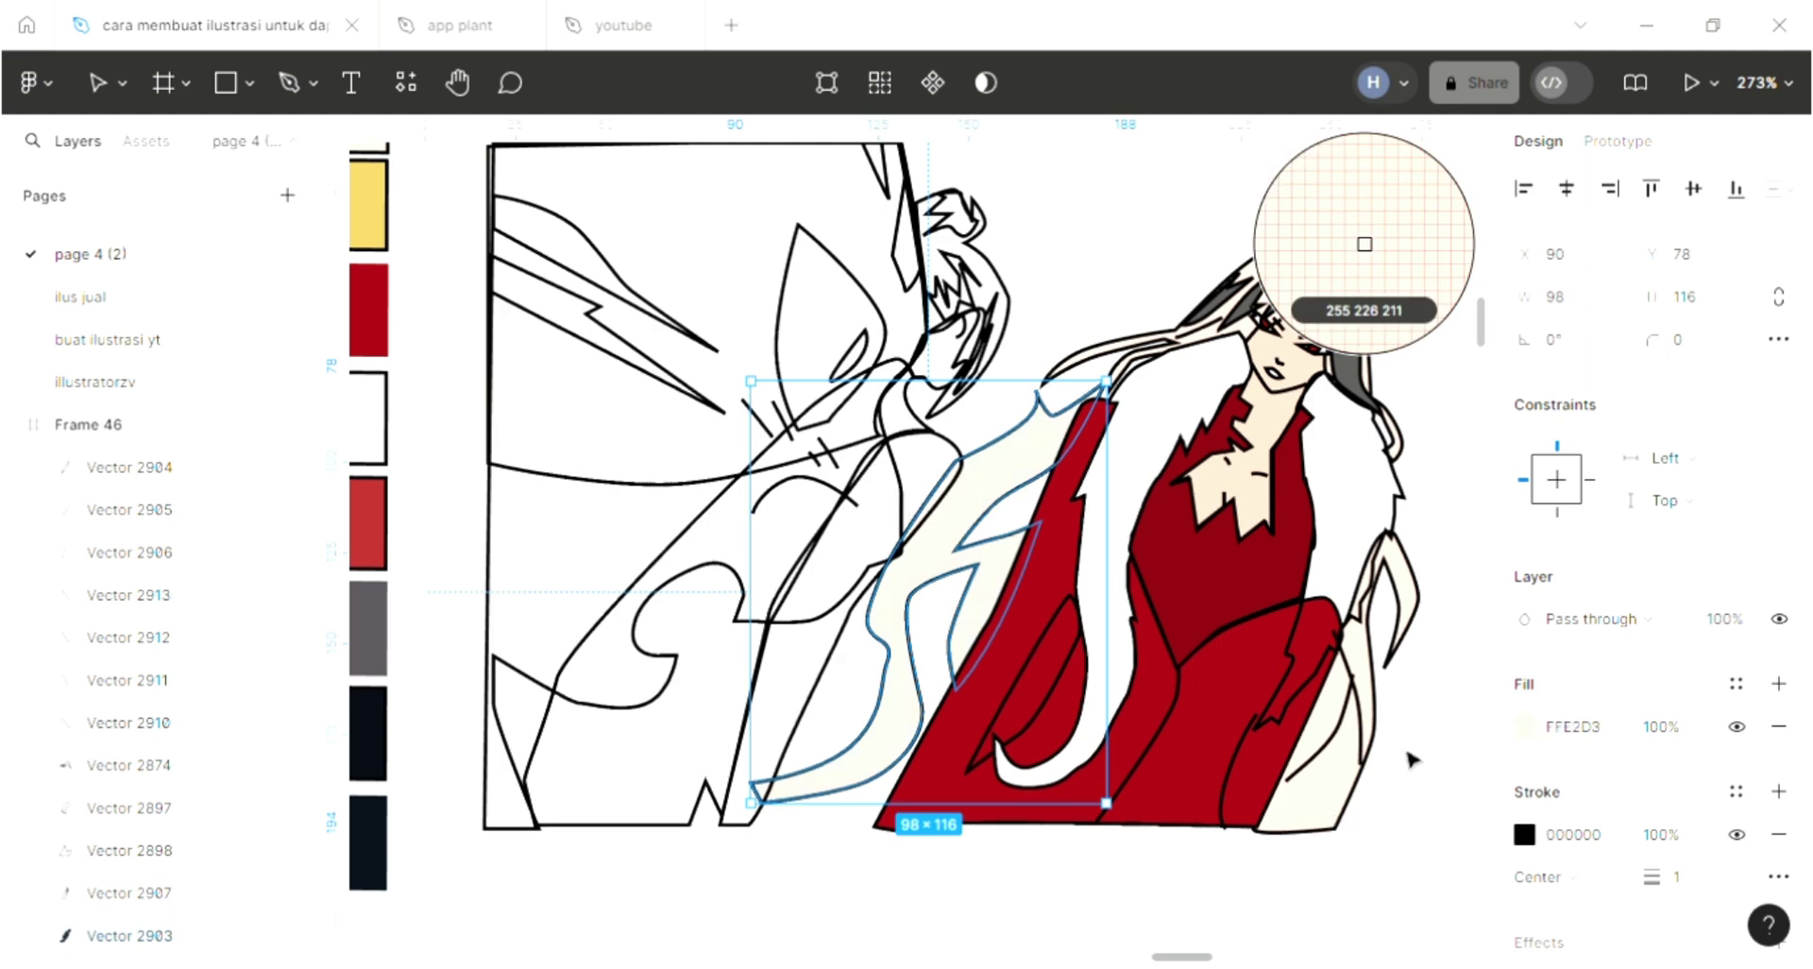
key("Escape")
key("Escape")
Step: Sample white from the canvas for the fur strip along her right side
scroll(1225, 680, "down", 2)
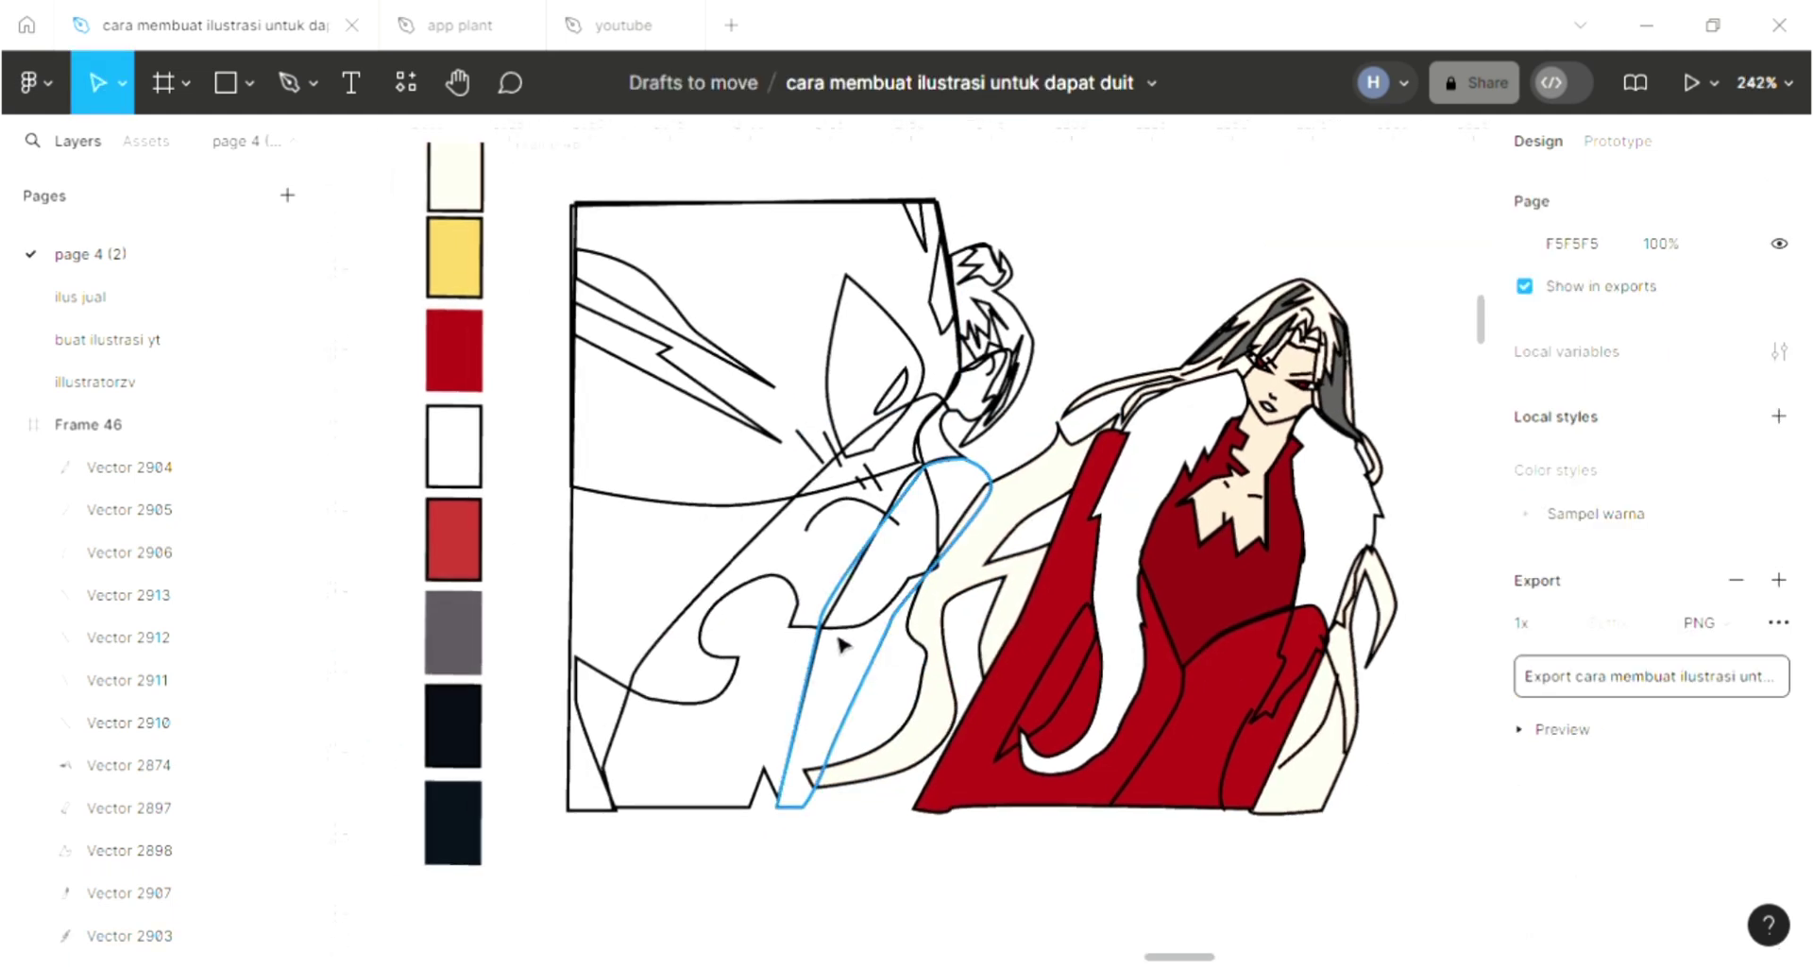
scroll(843, 645, "up", 3)
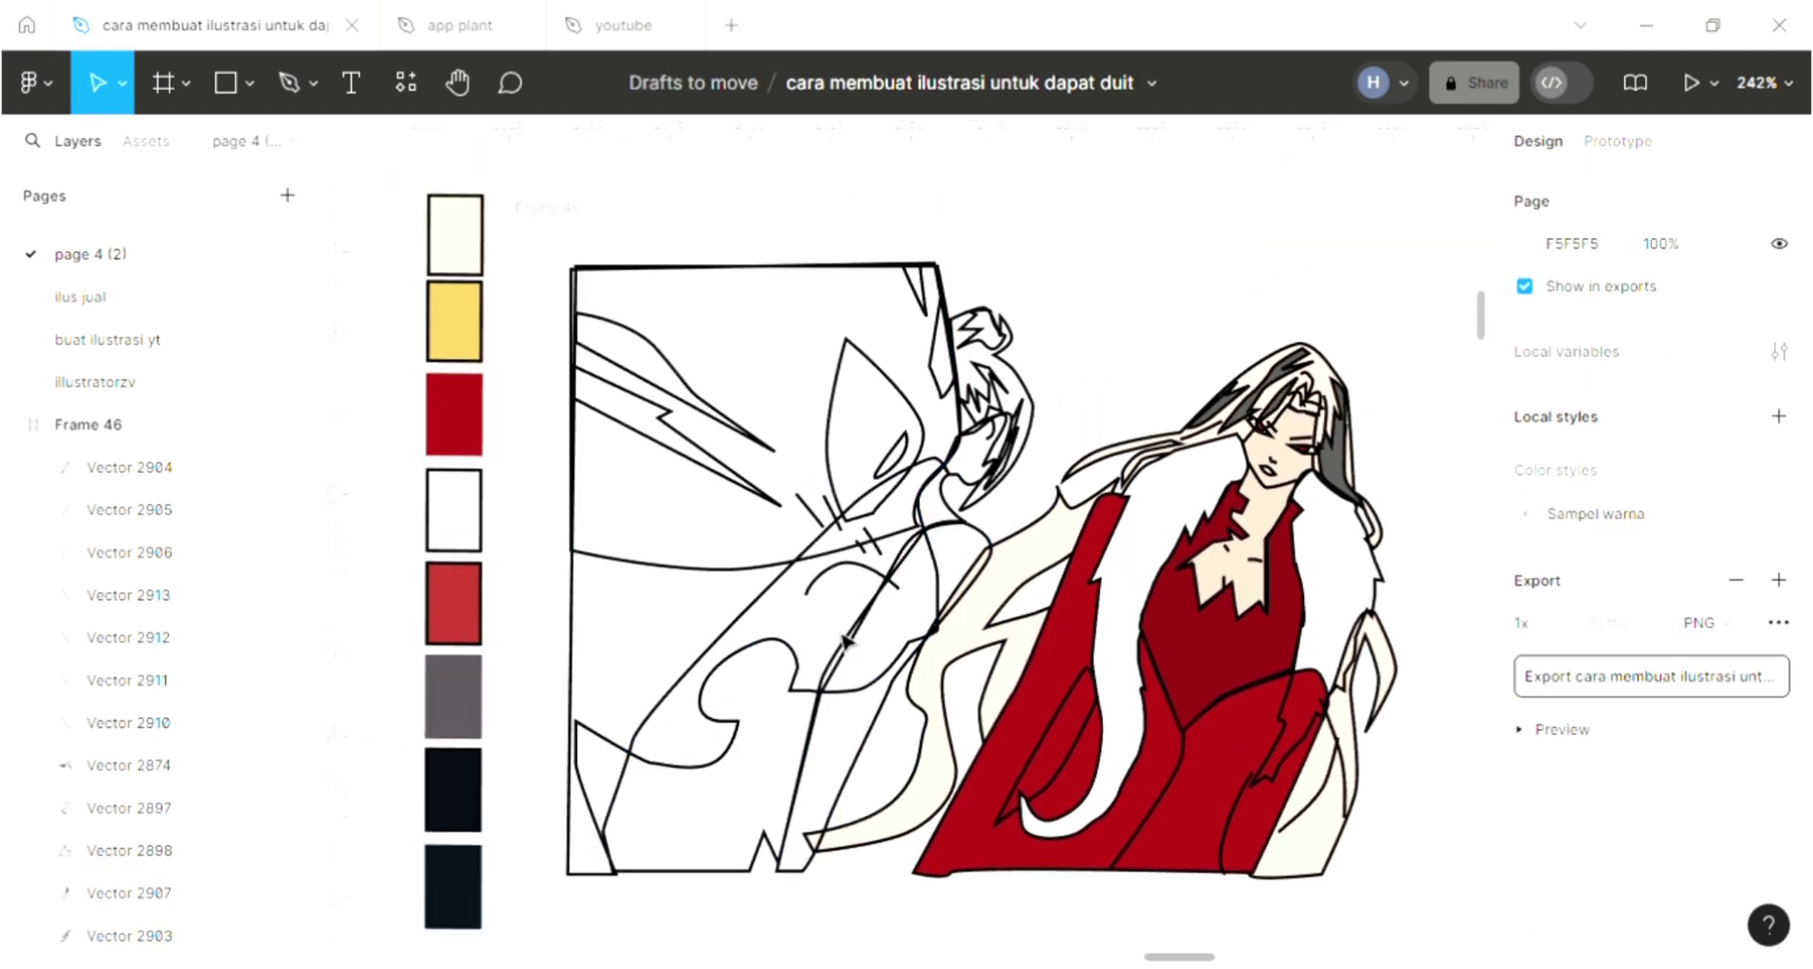
scroll(843, 642, "up", 1)
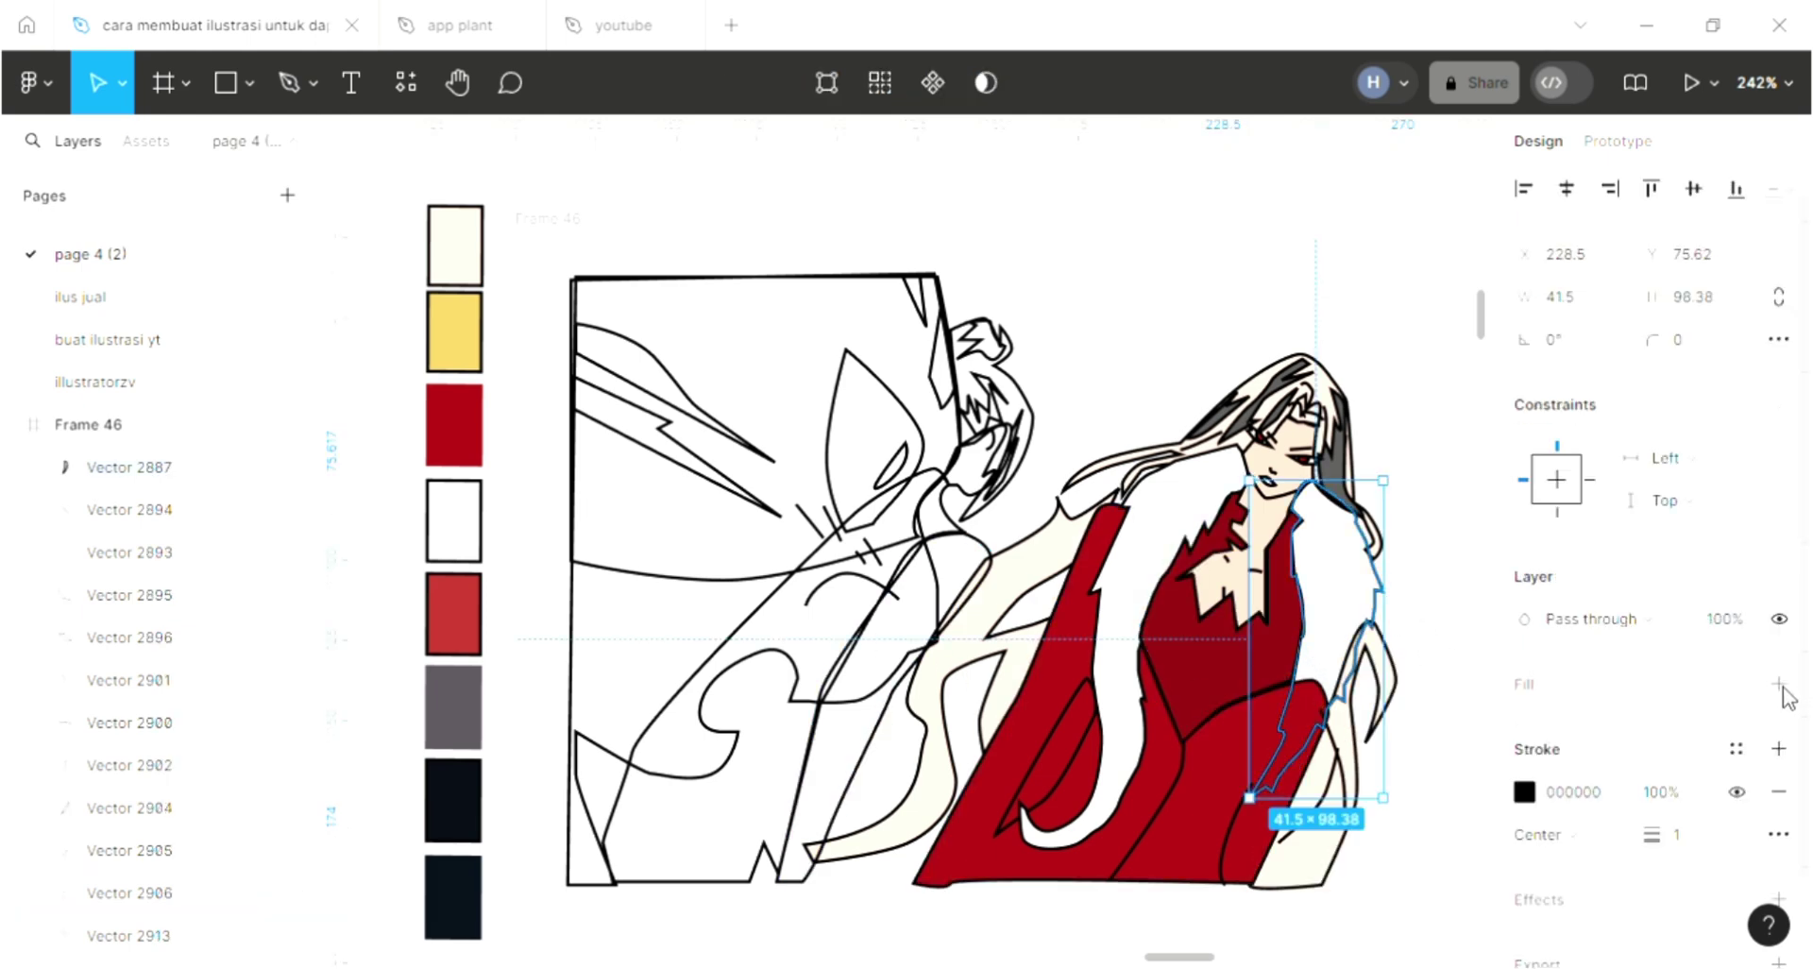
left_click(1365, 243)
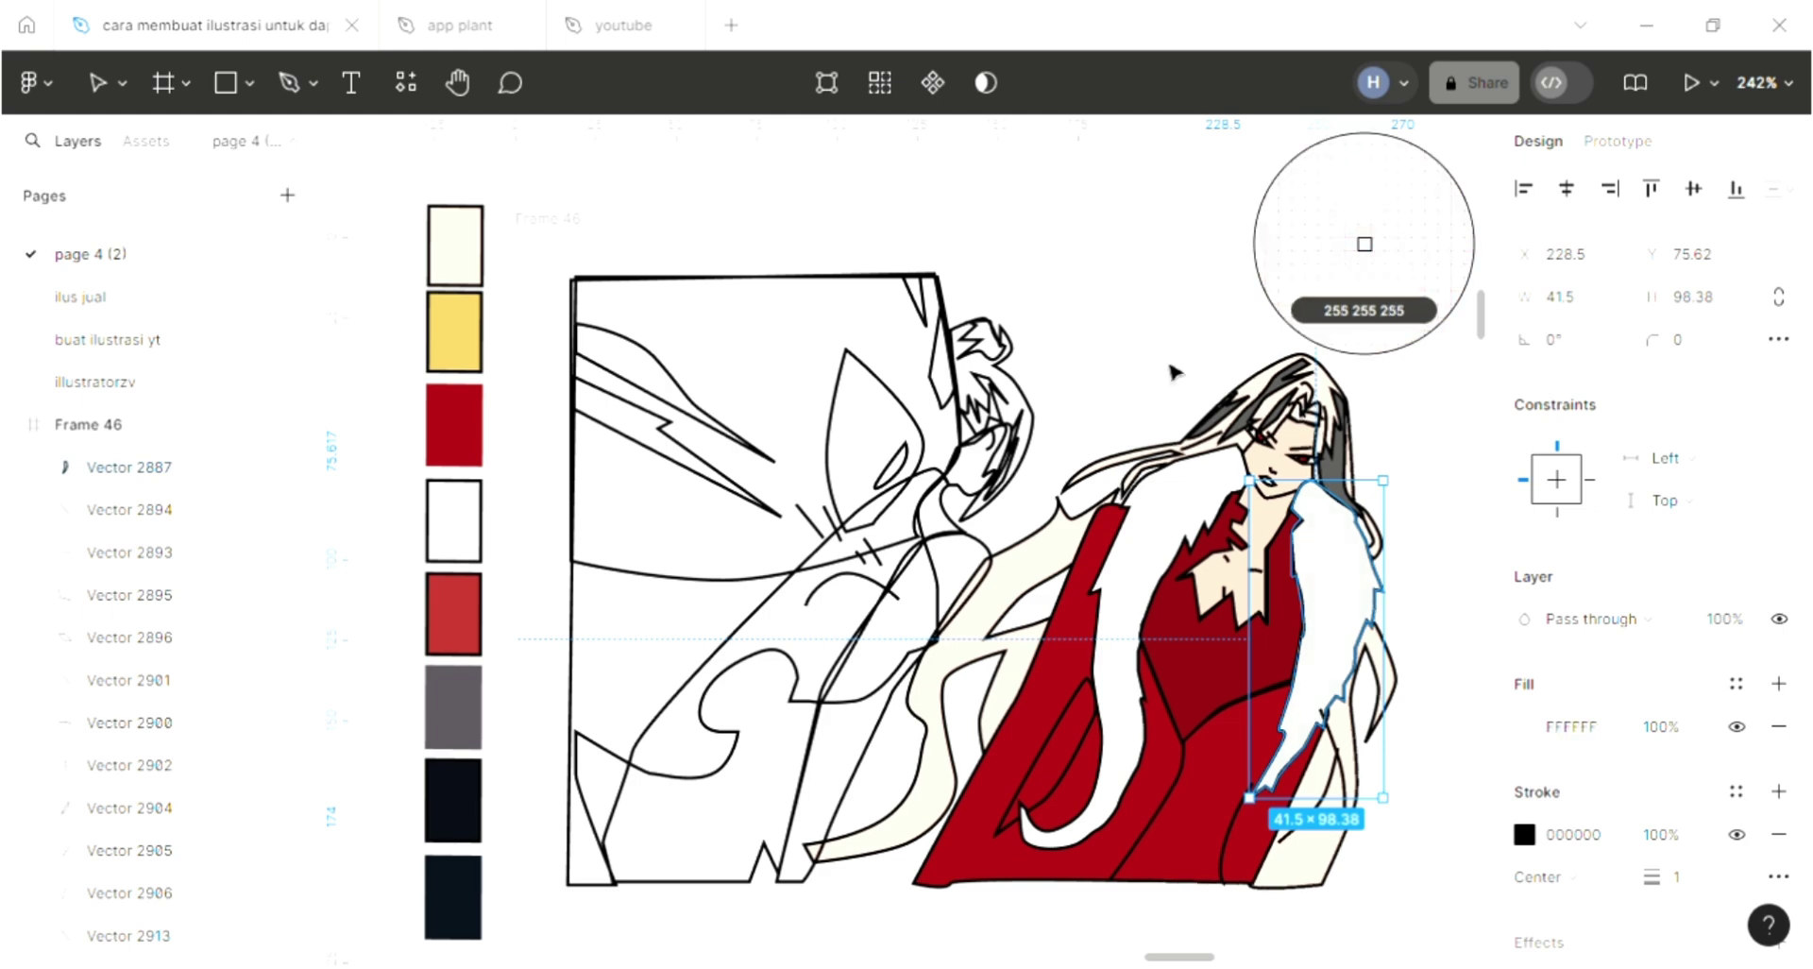
Step: Fill the small eye shape dark and the larger eye outline white, sending the white behind
left_click(892, 484)
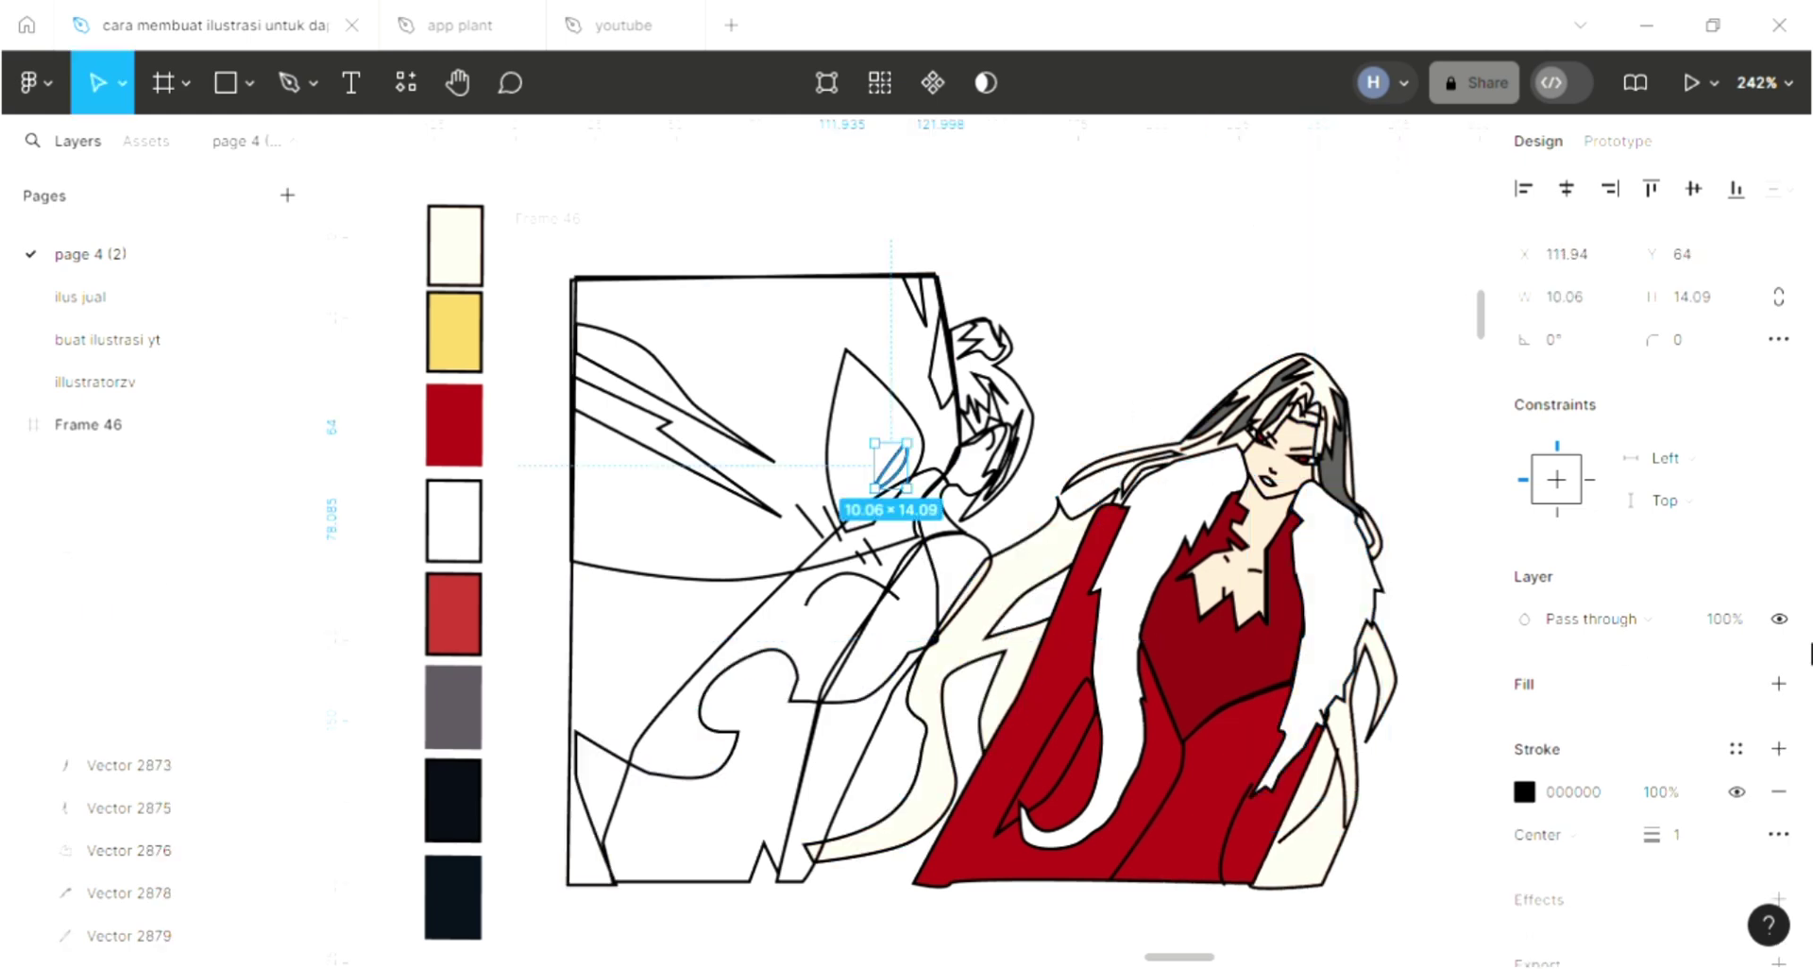
left_click(1779, 682)
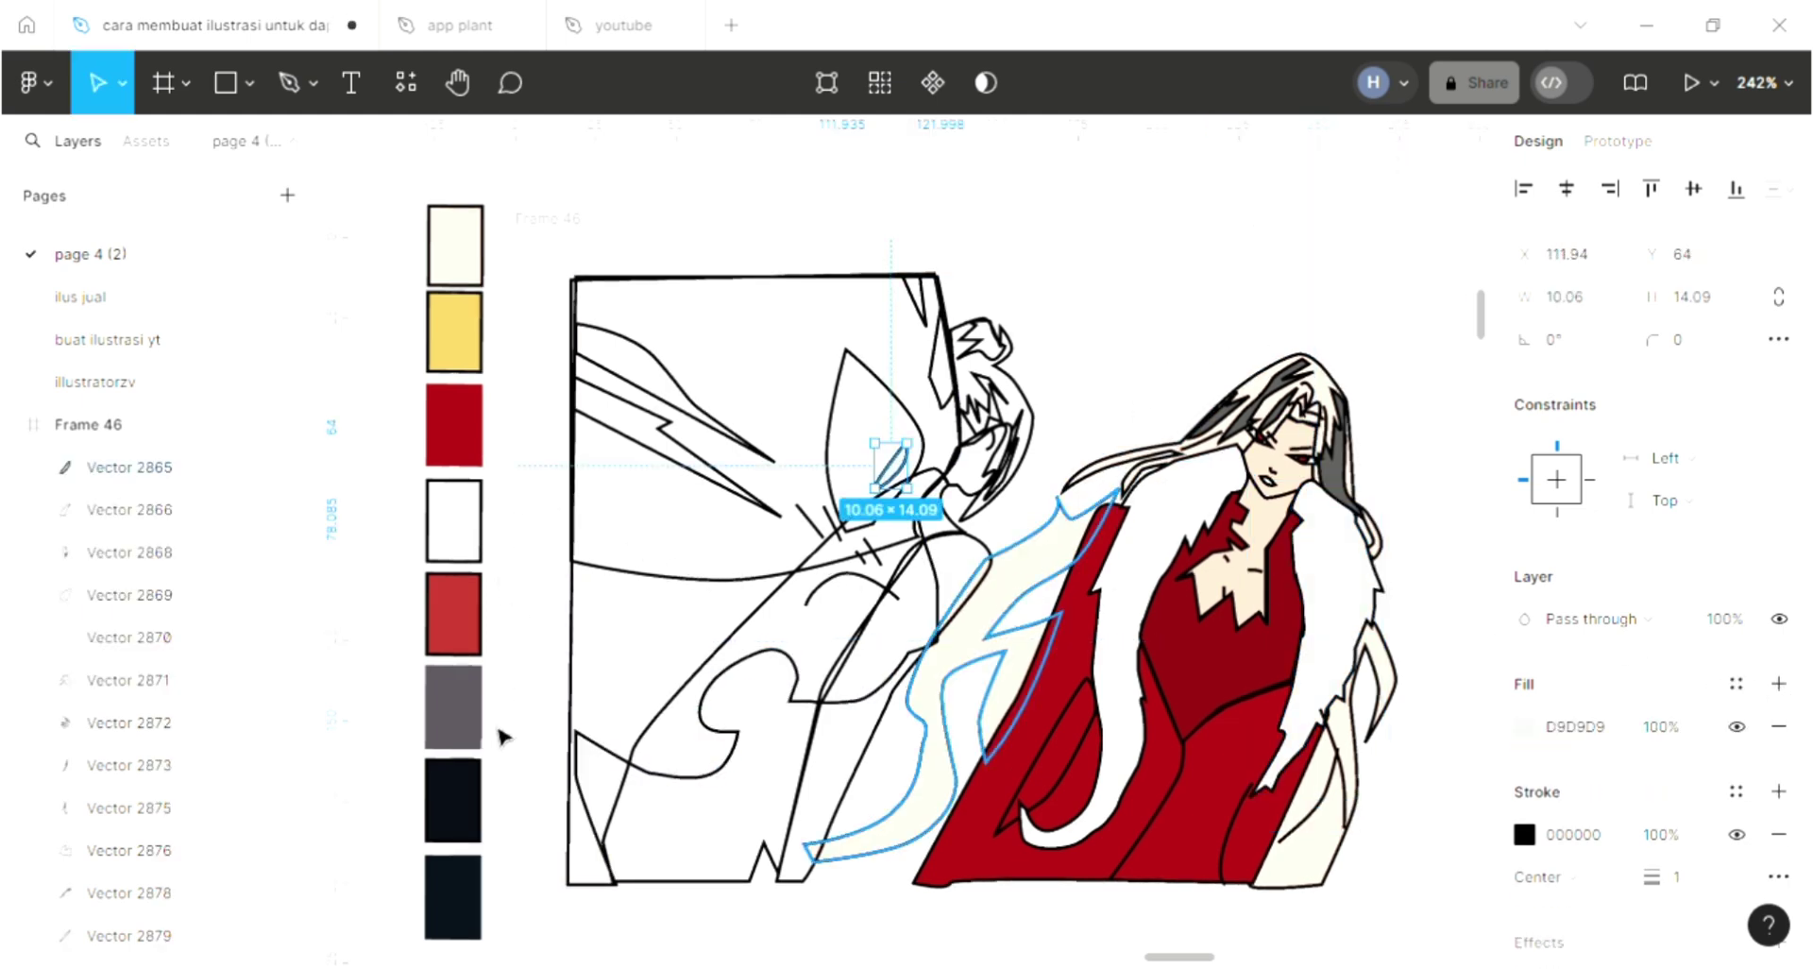
key("i")
left_click(453, 798)
left_click(829, 444)
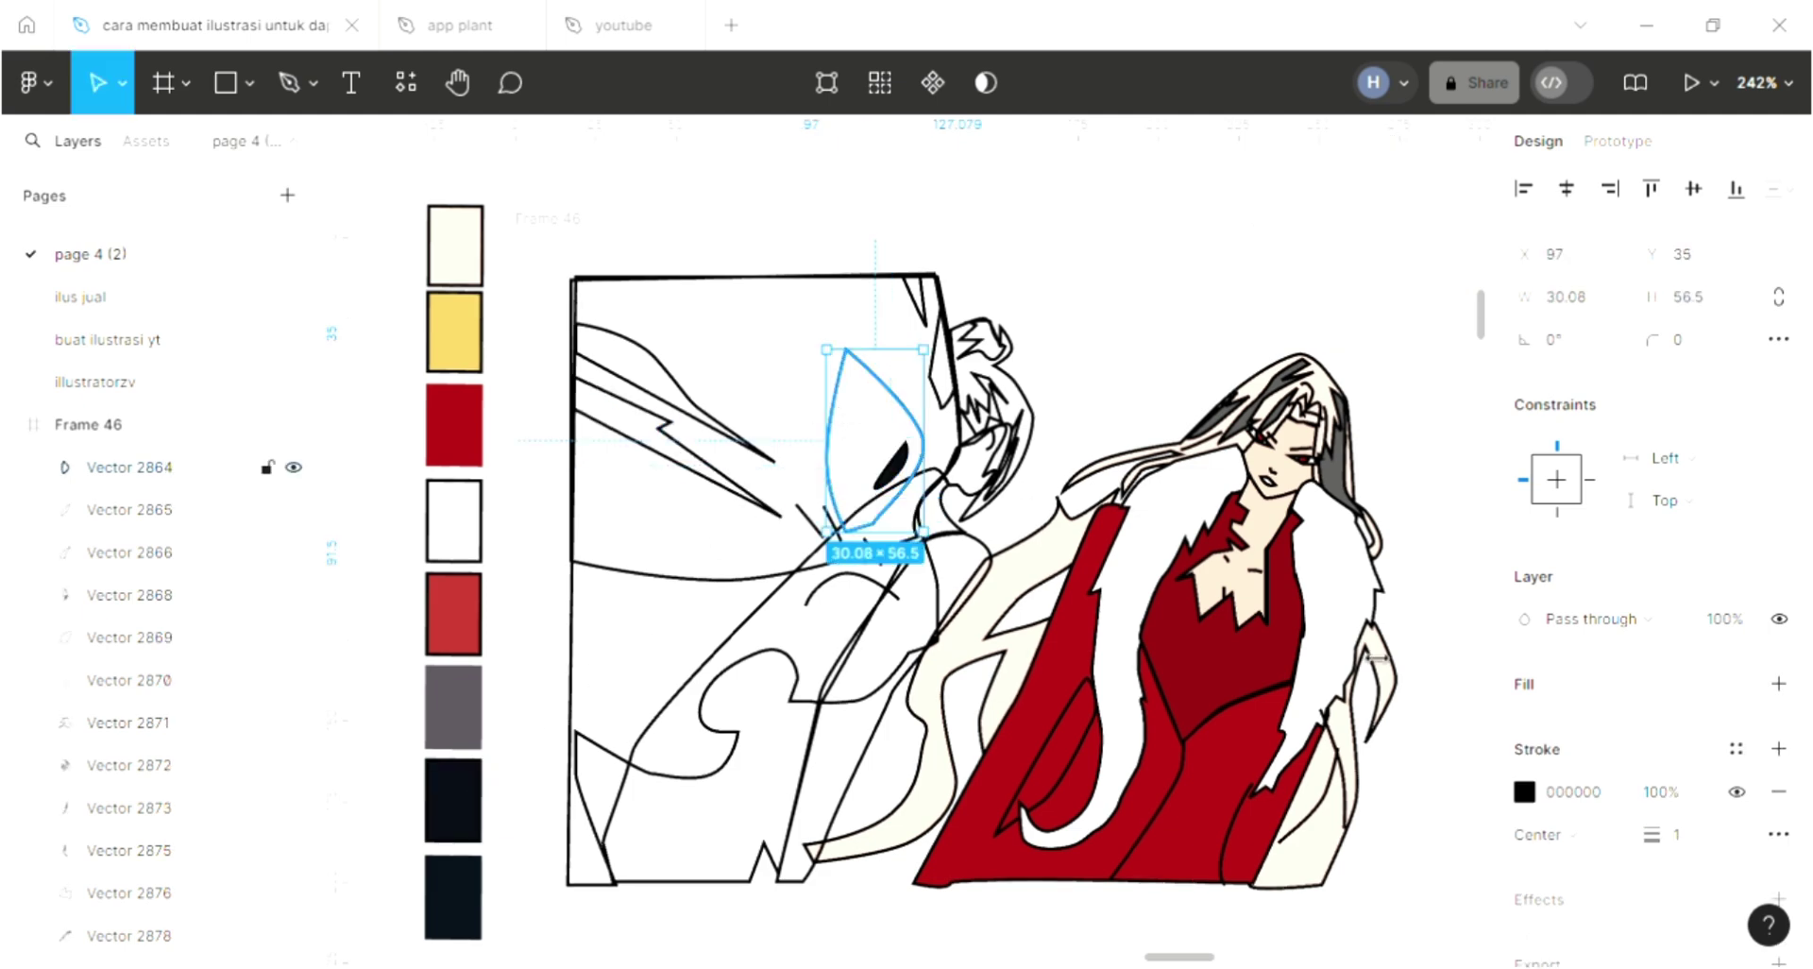
left_click(1778, 682)
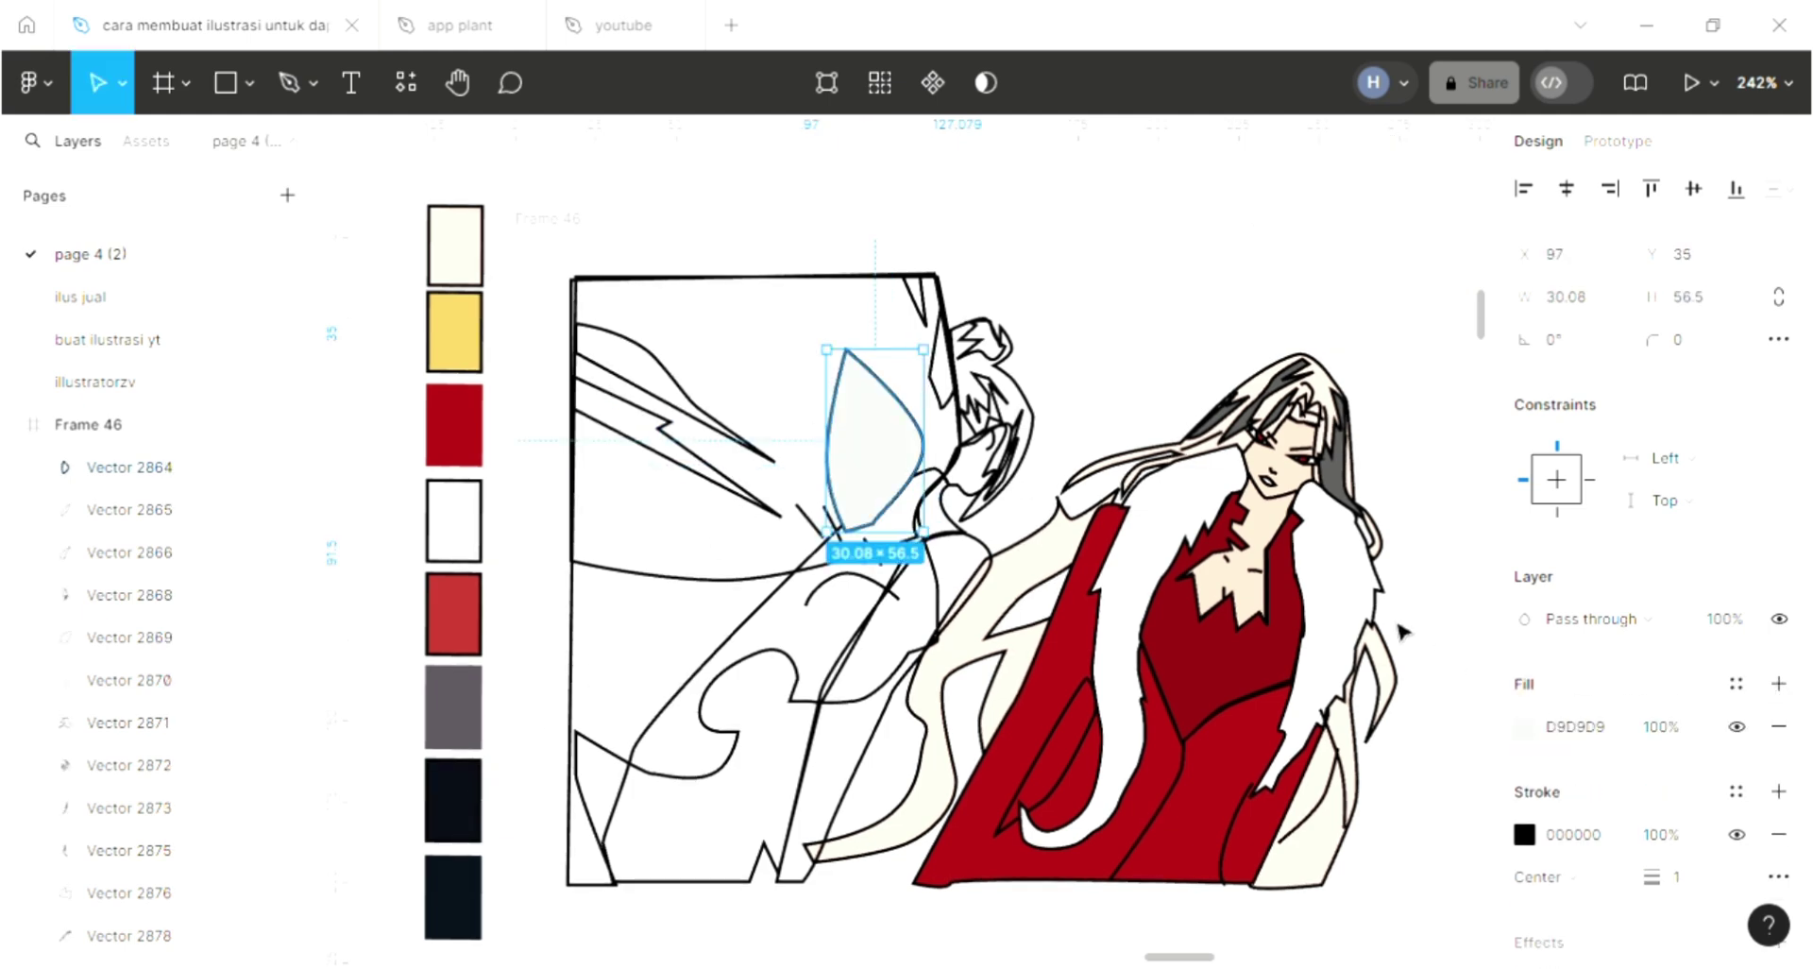
key("i")
left_click(1143, 359)
key("ctrl+shift+[")
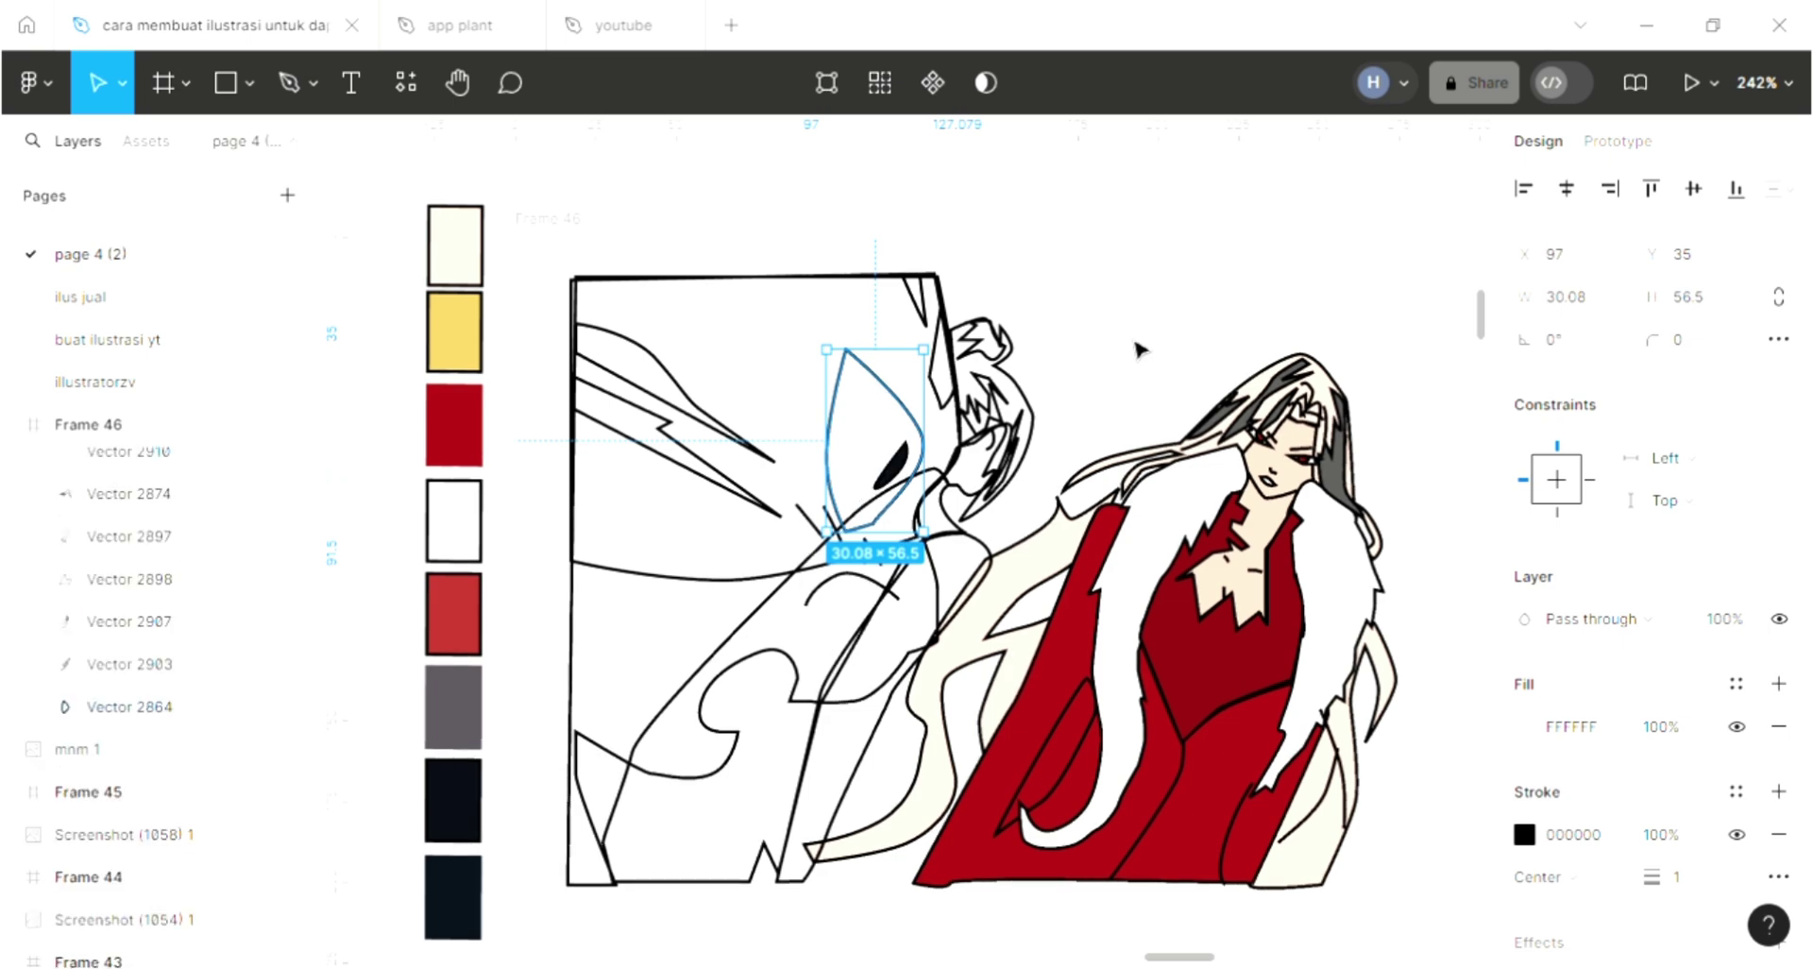
Step: Fill the curved streak at the frame's top-left with the yellow swatch DFBC5B
left_click(718, 430)
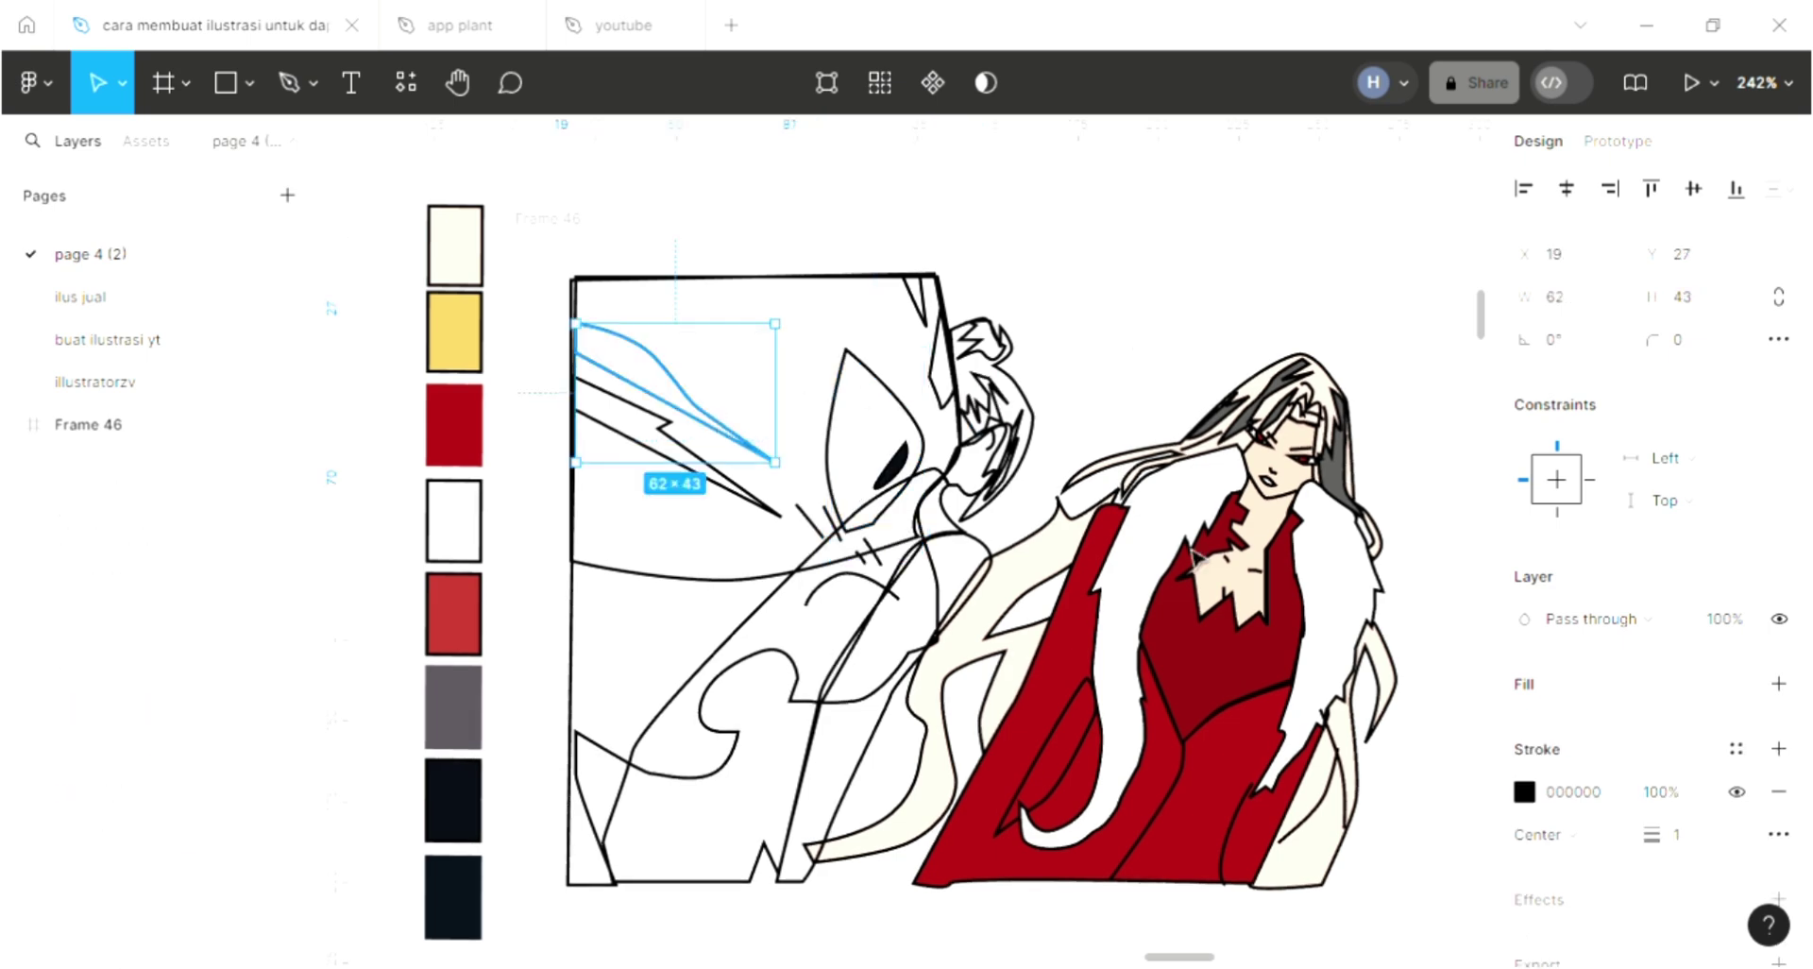
left_click(1779, 682)
key("i")
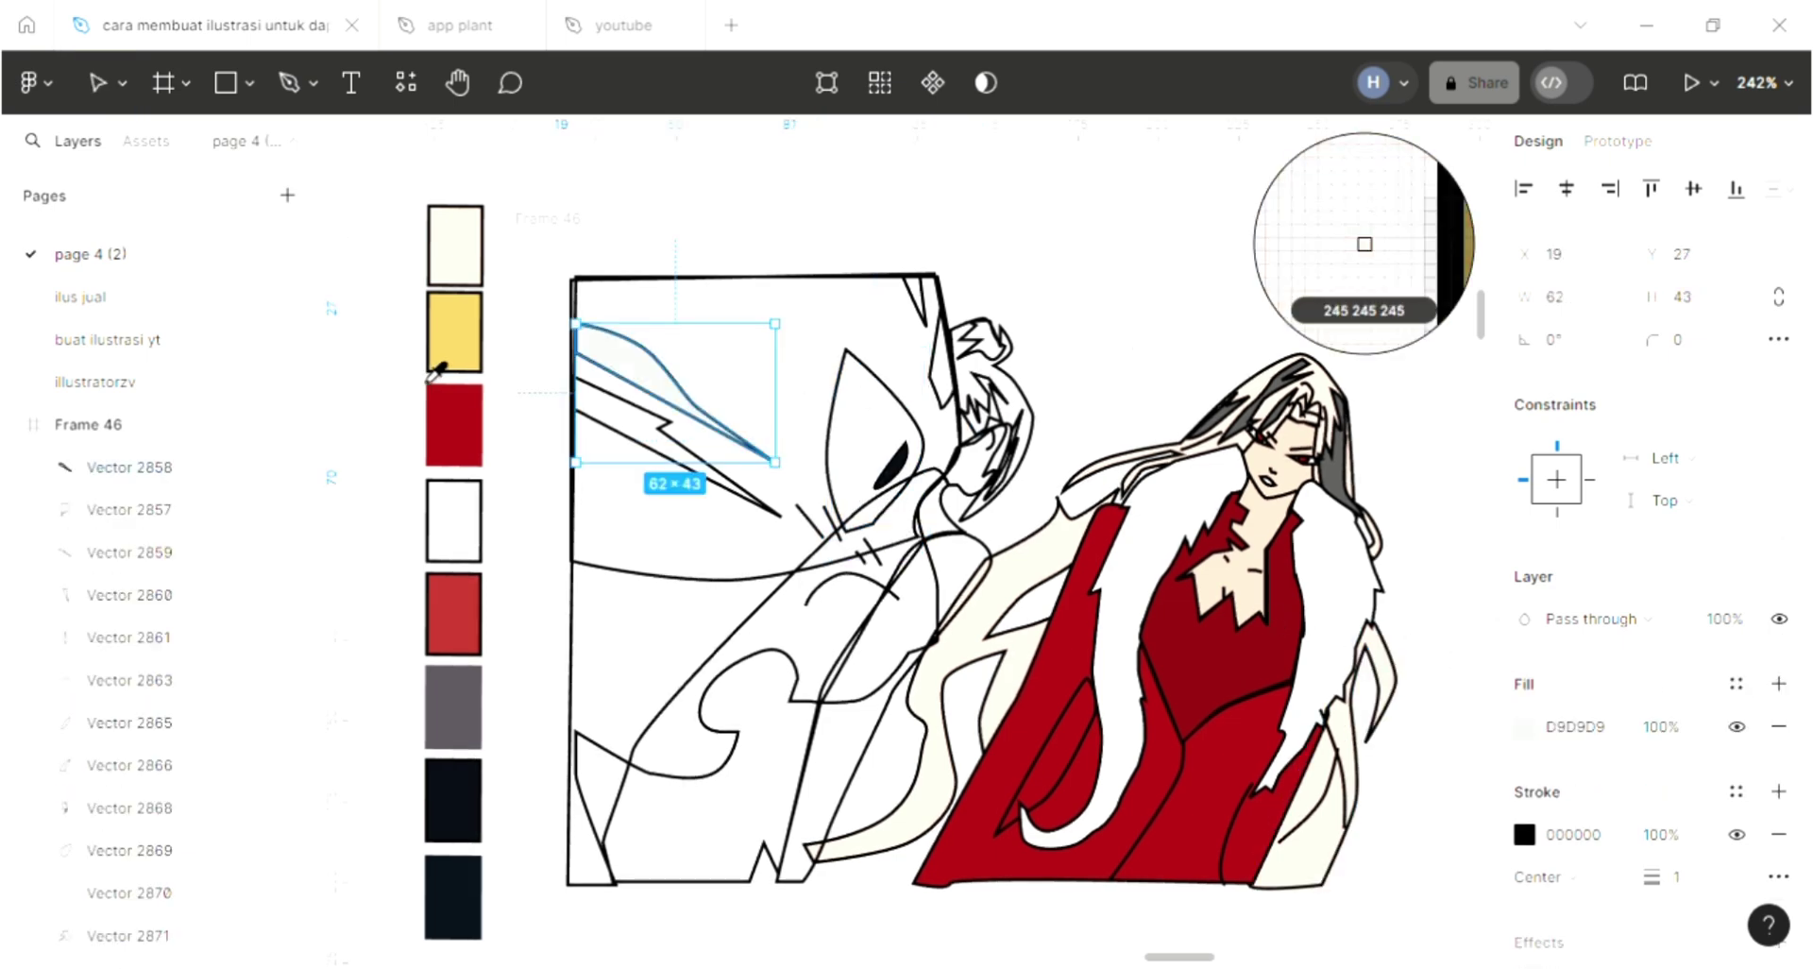
left_click(441, 359)
key("Escape")
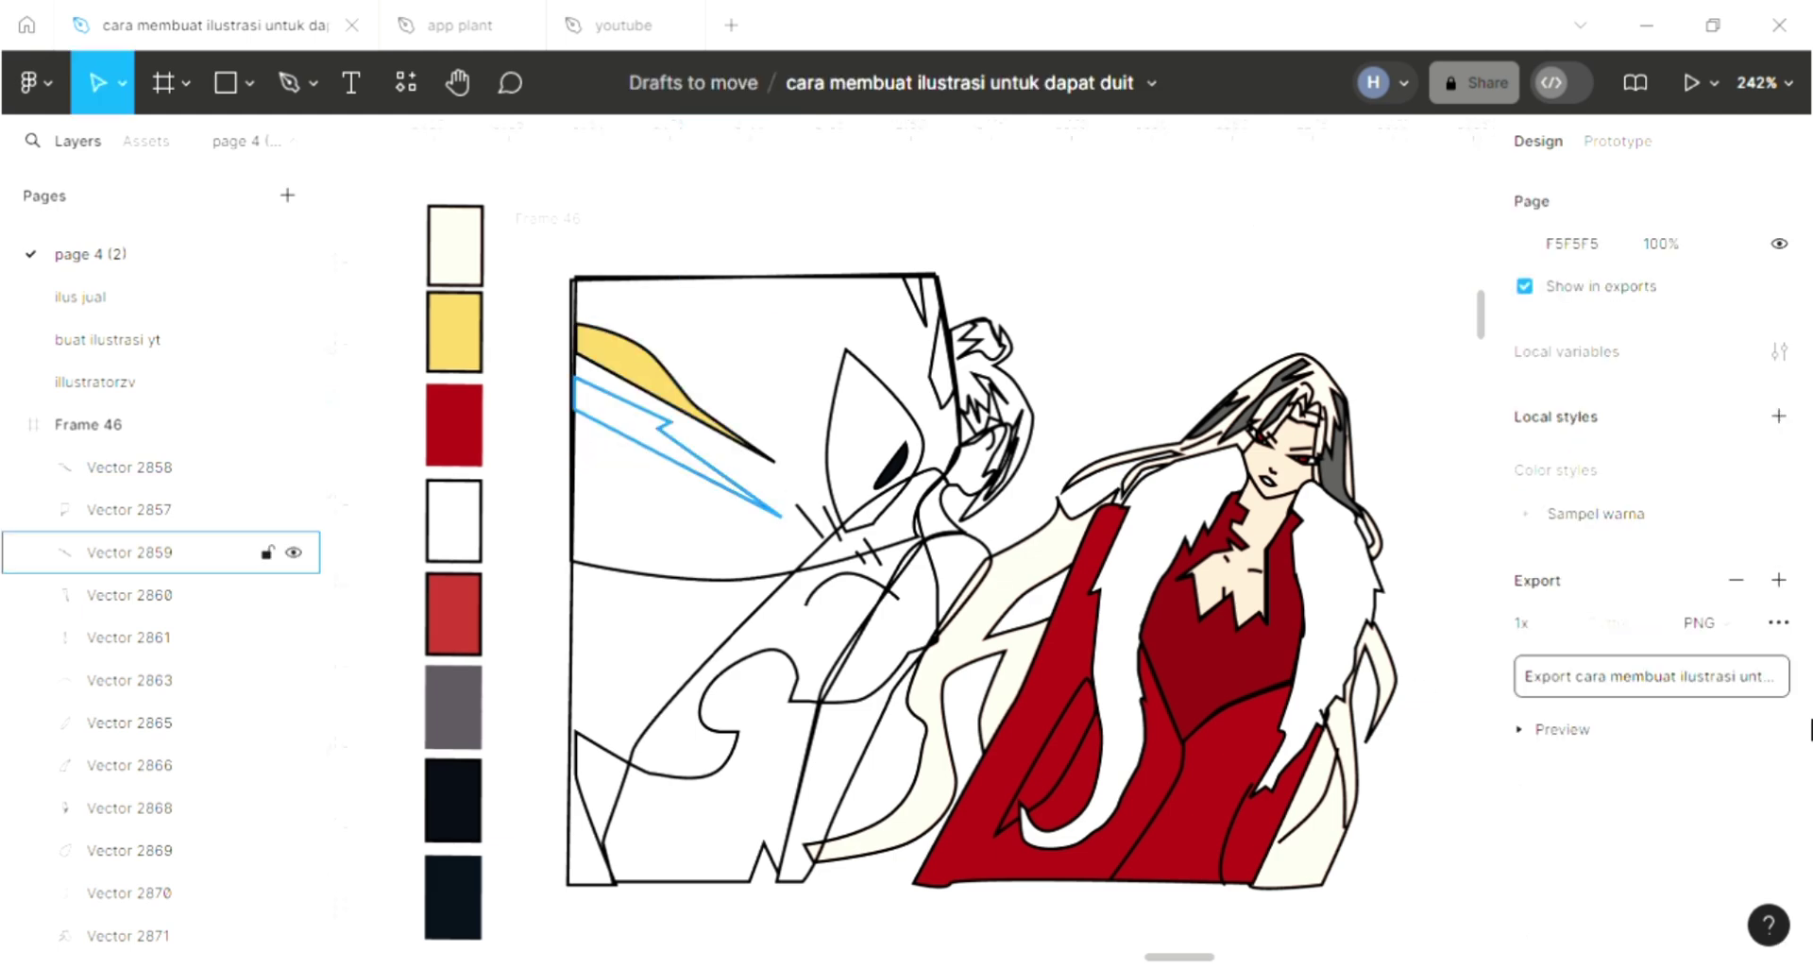
Step: Fill the lightning streak and the small top spike with the same yellow
left_click(703, 469)
left_click(1778, 682)
key("i")
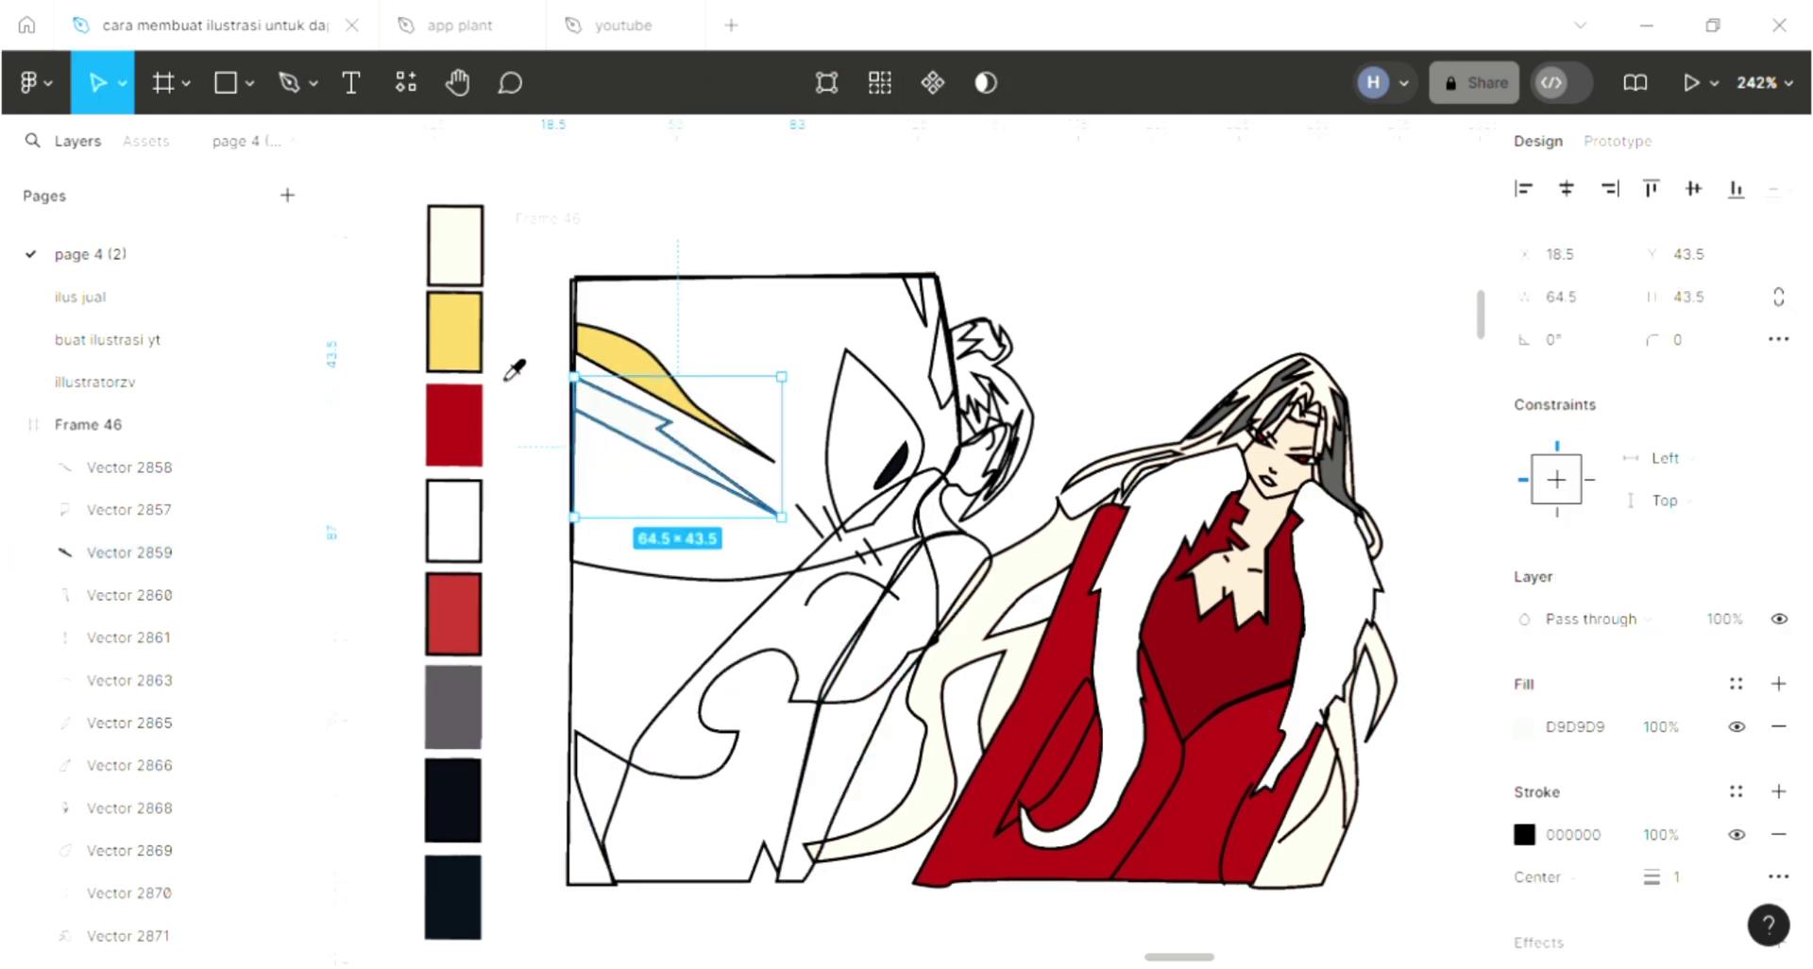
left_click(479, 360)
key("Tab")
mouse_move(1779, 683)
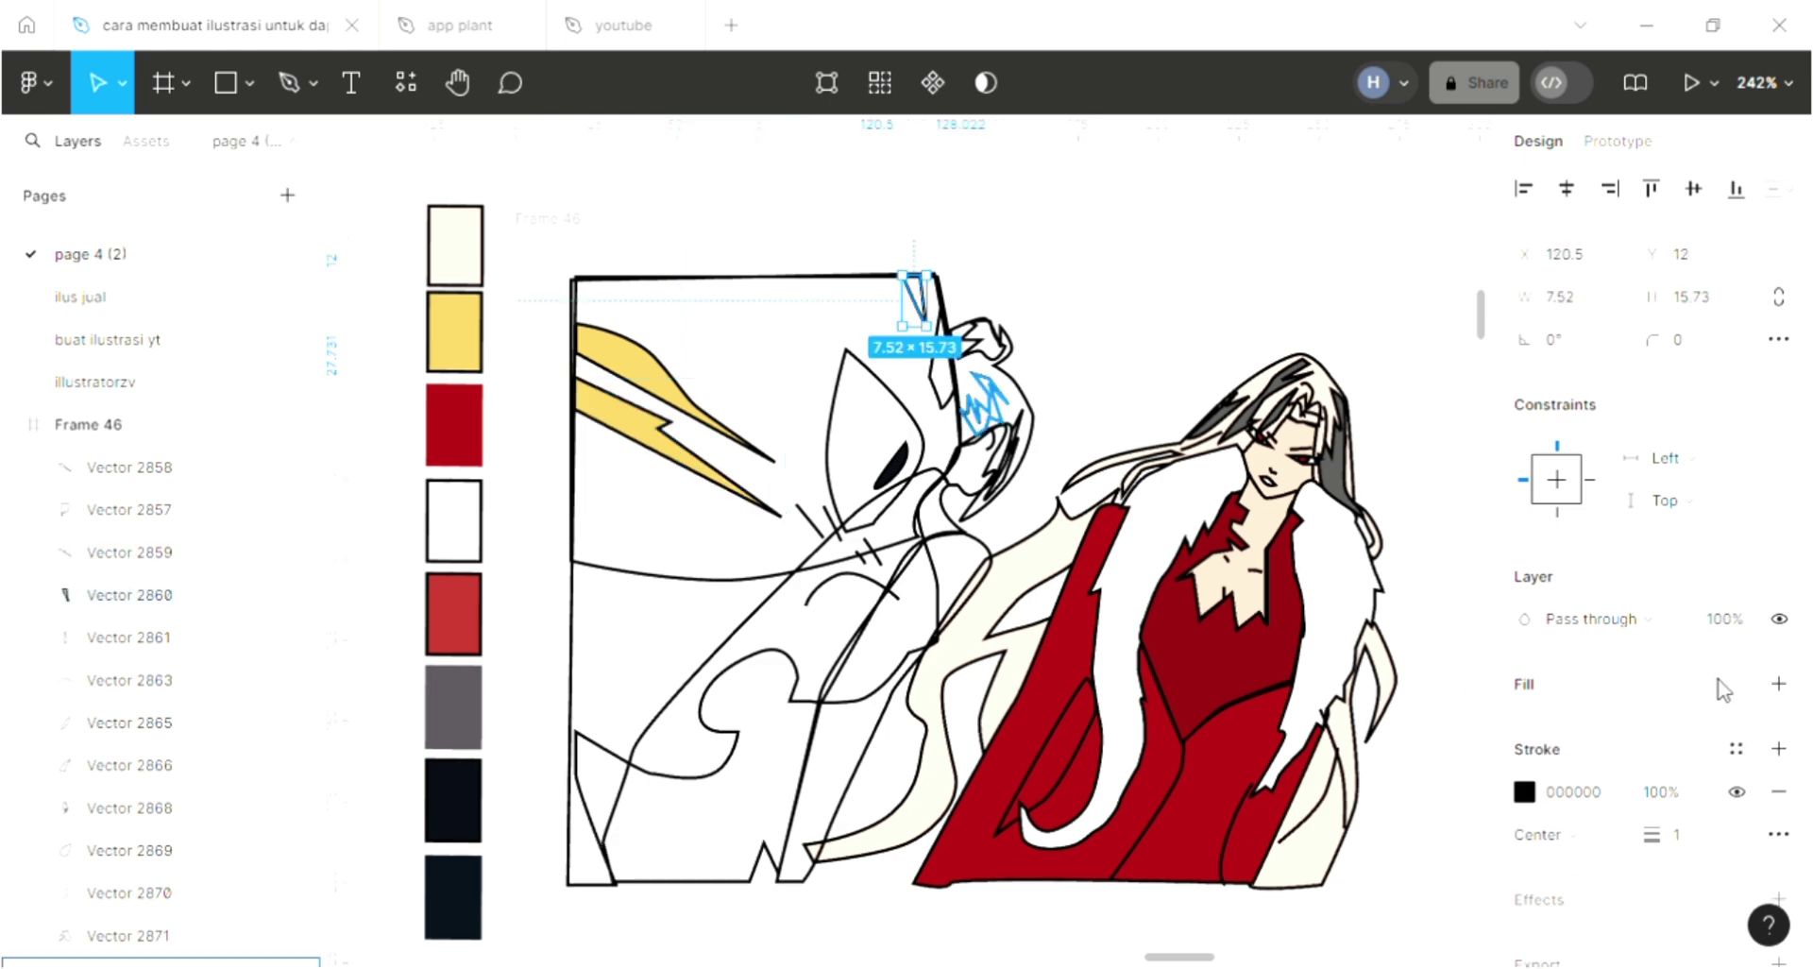
key("i")
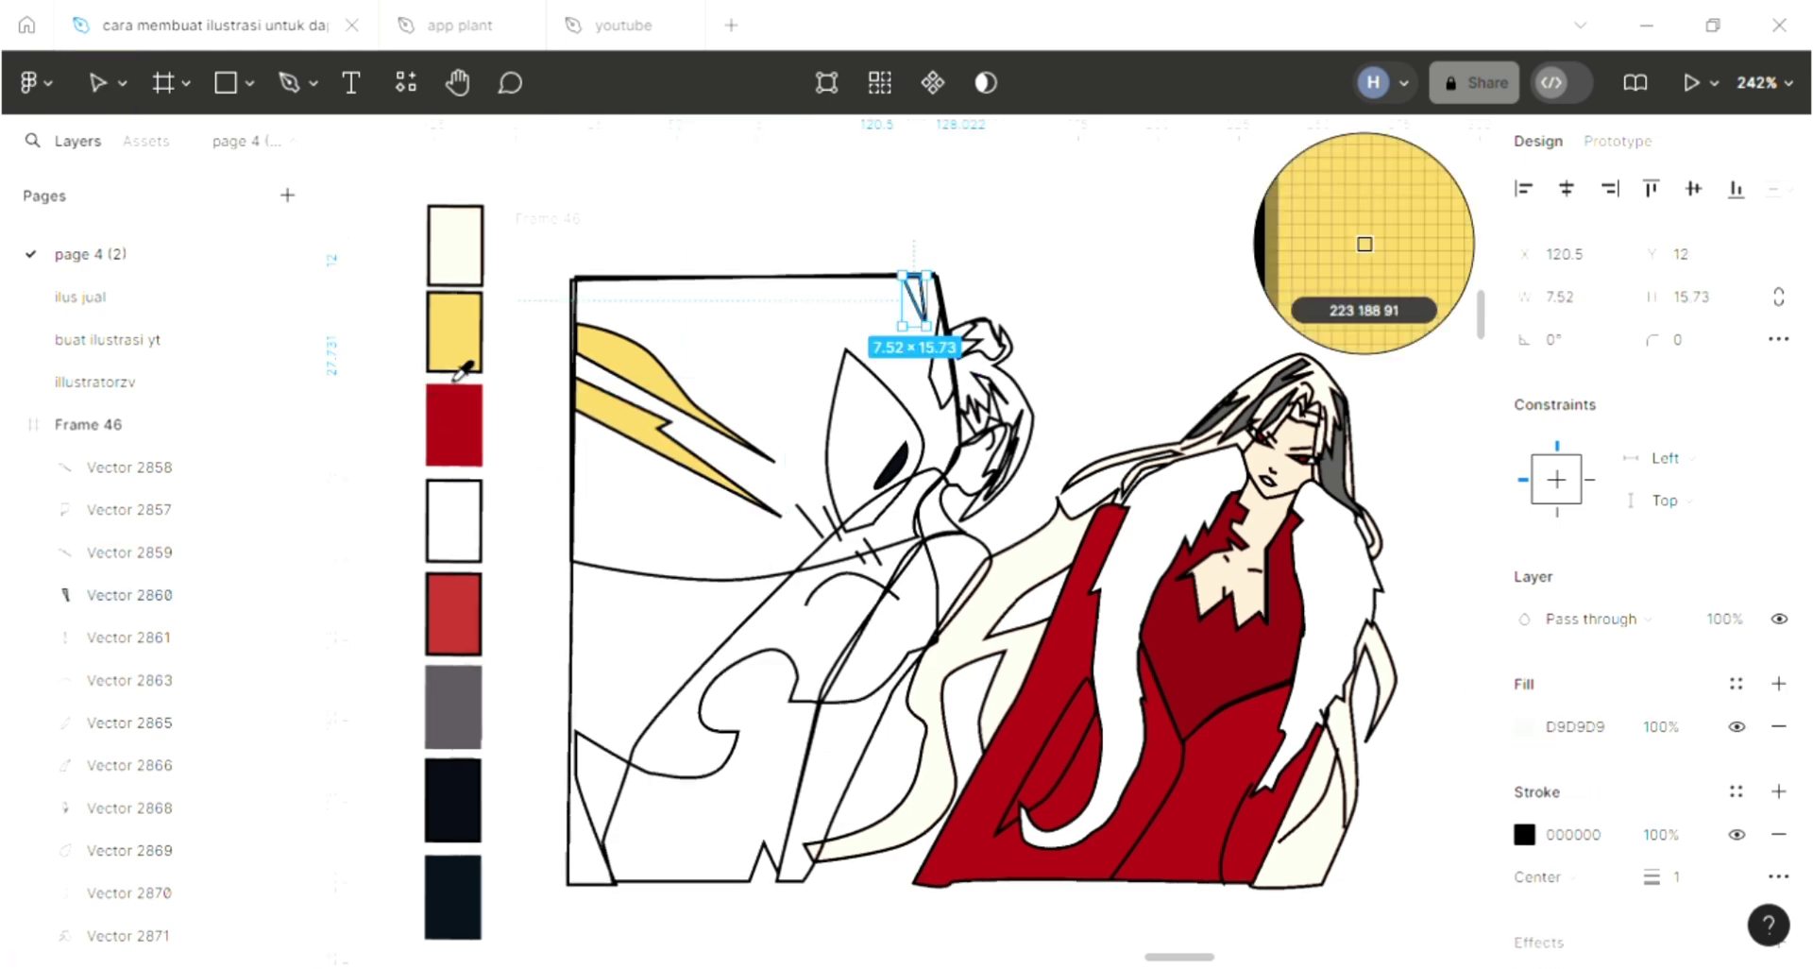
left_click(462, 363)
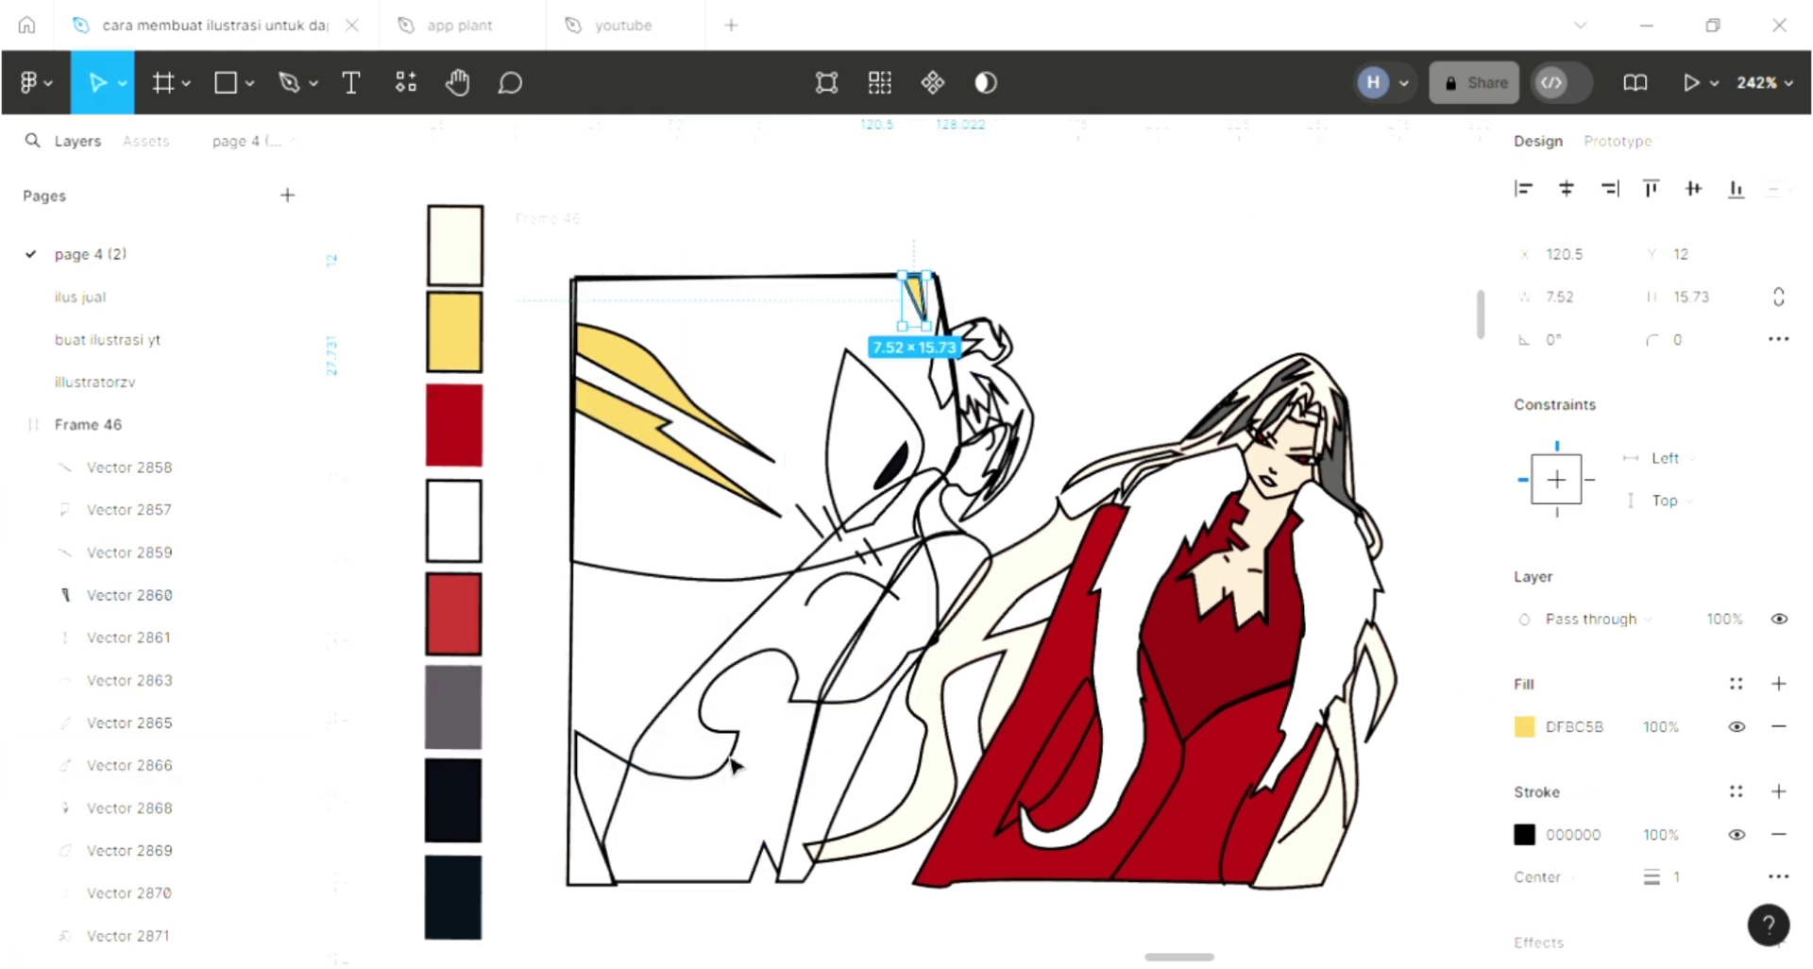
key("Escape")
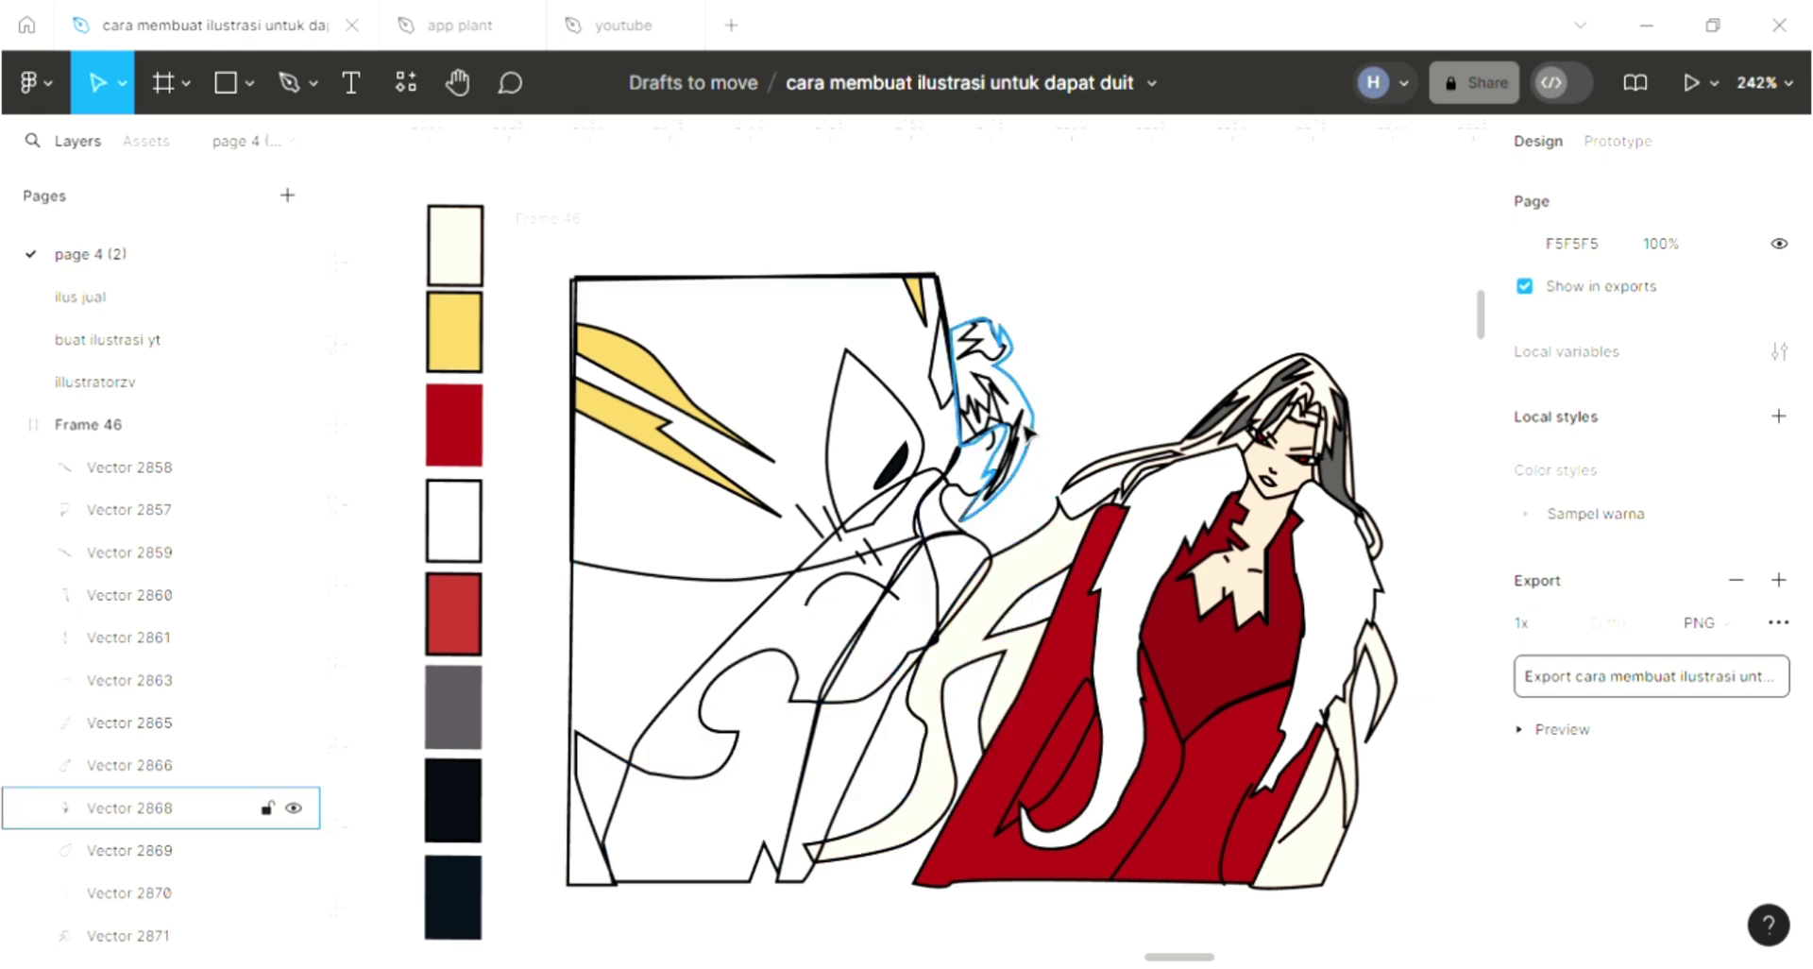
Step: Fill the shape beside the left figure's face with skin tone, send it back, and colour the hair red
left_click(1031, 416)
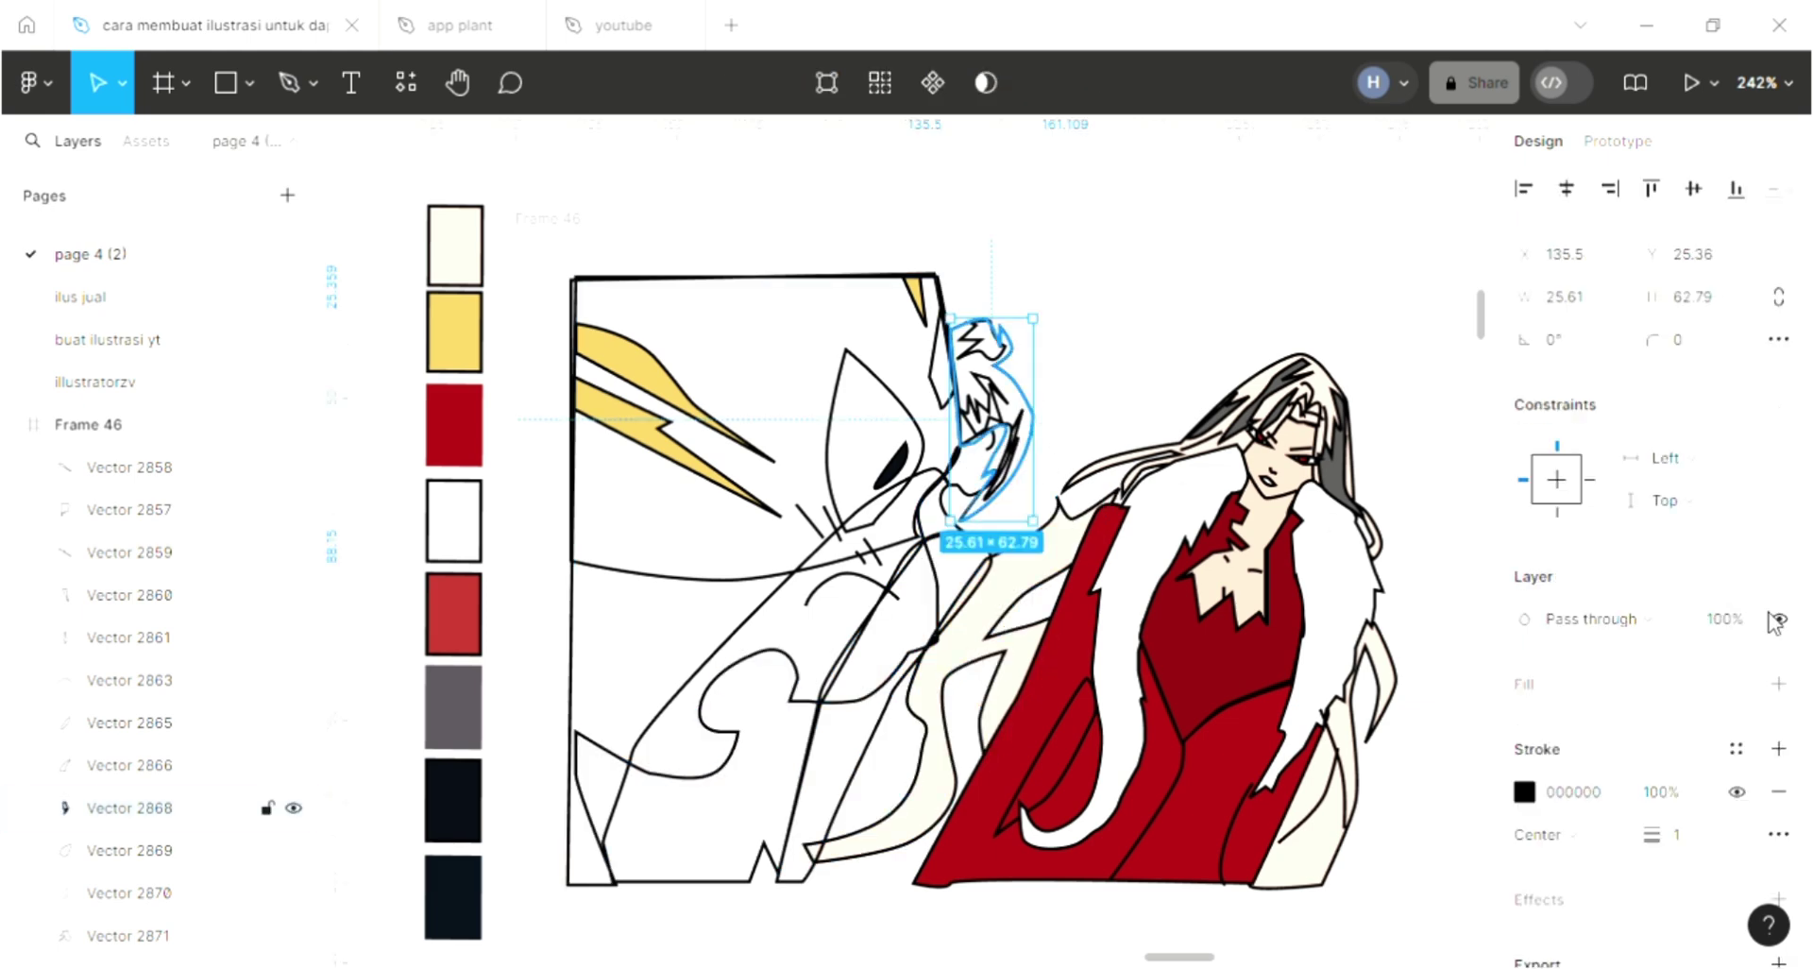
left_click(1779, 686)
key("i")
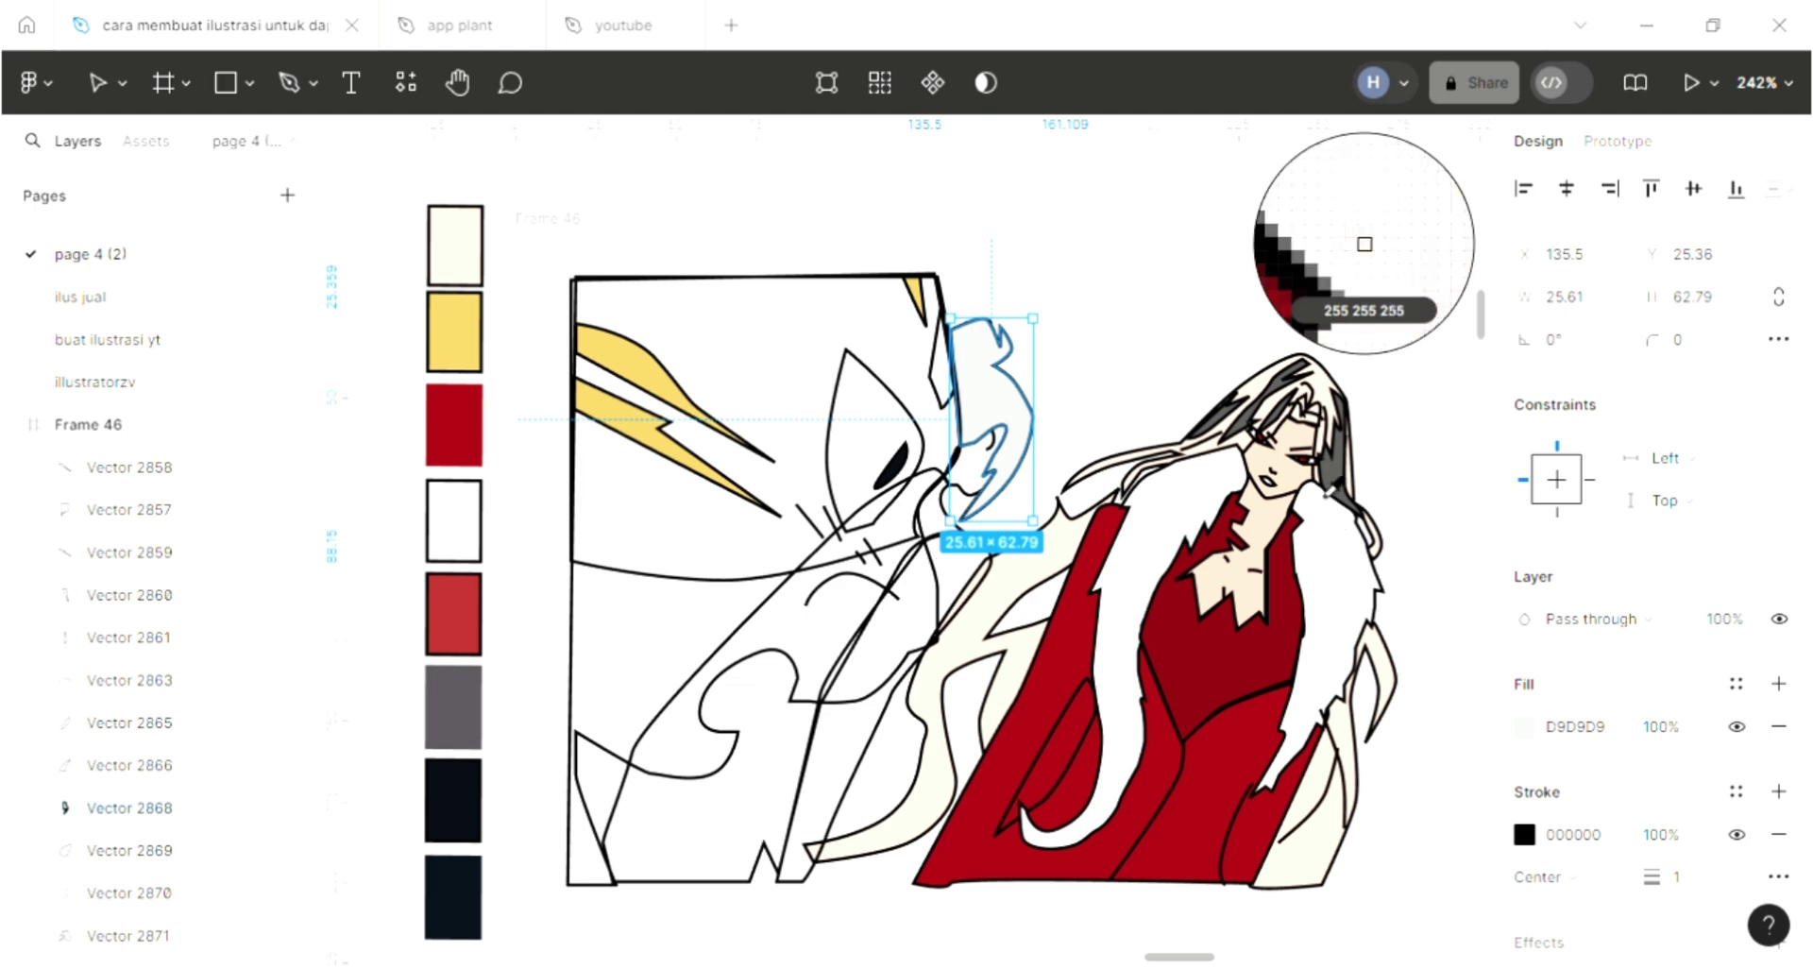
left_click(1267, 475)
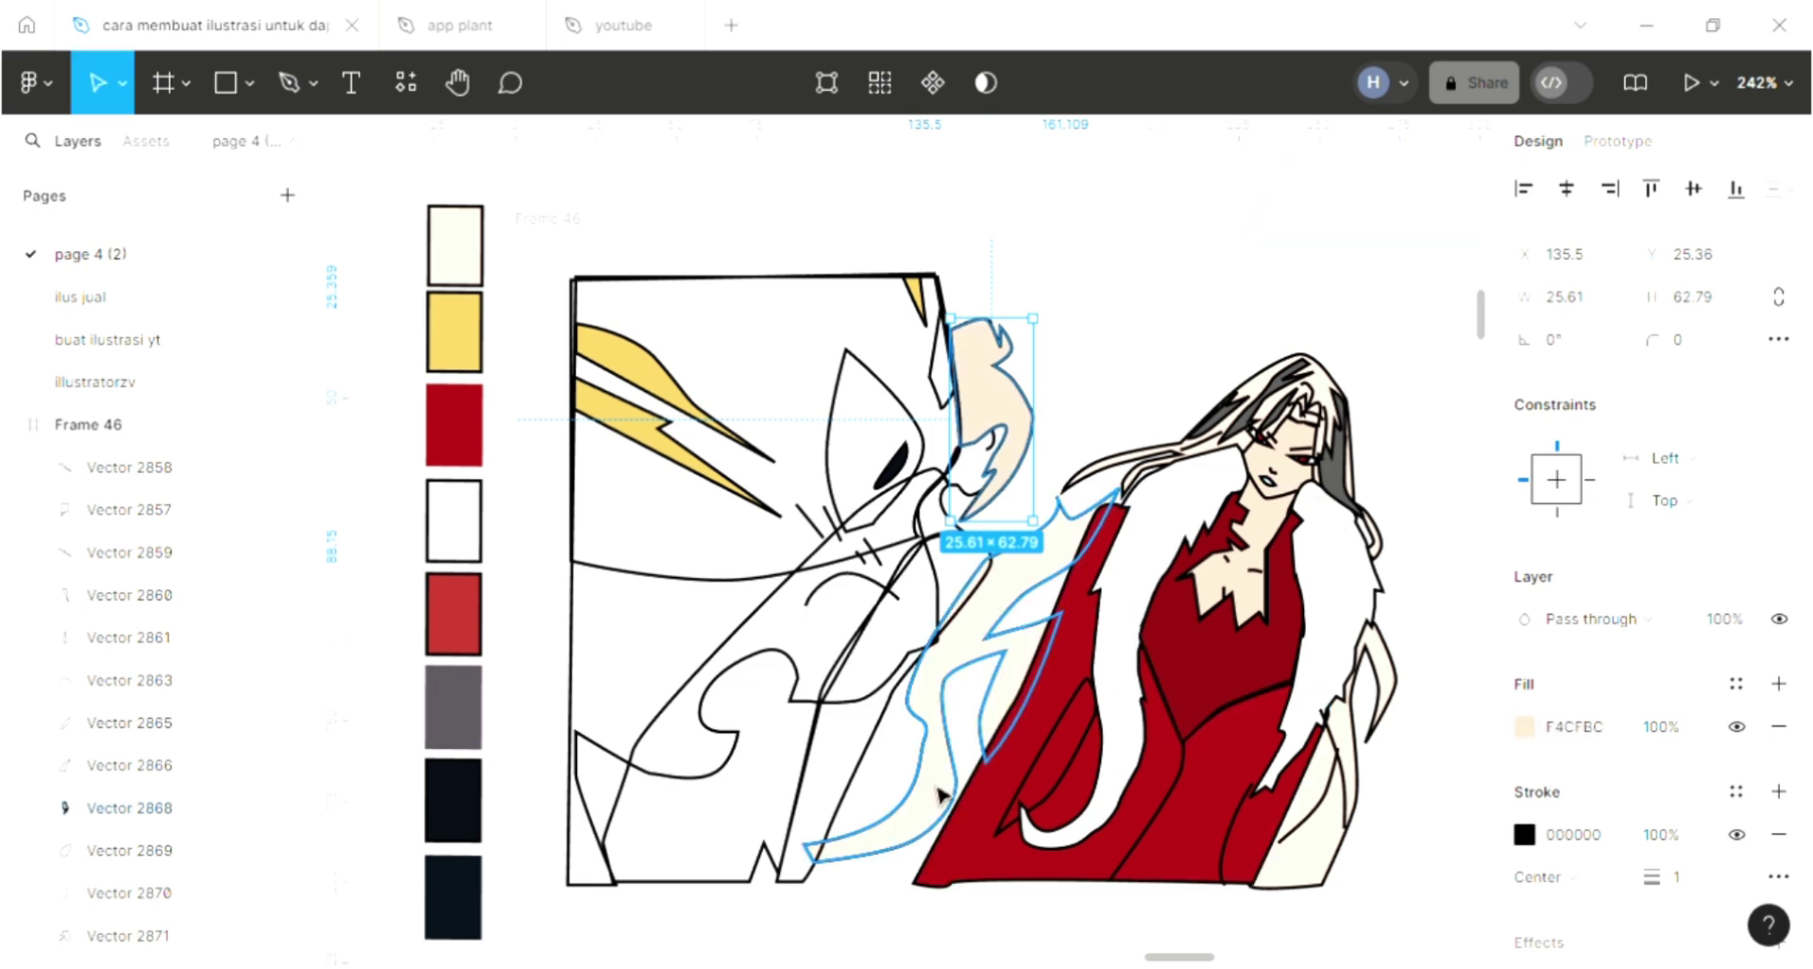
key("ctrl+shift+bracketleft")
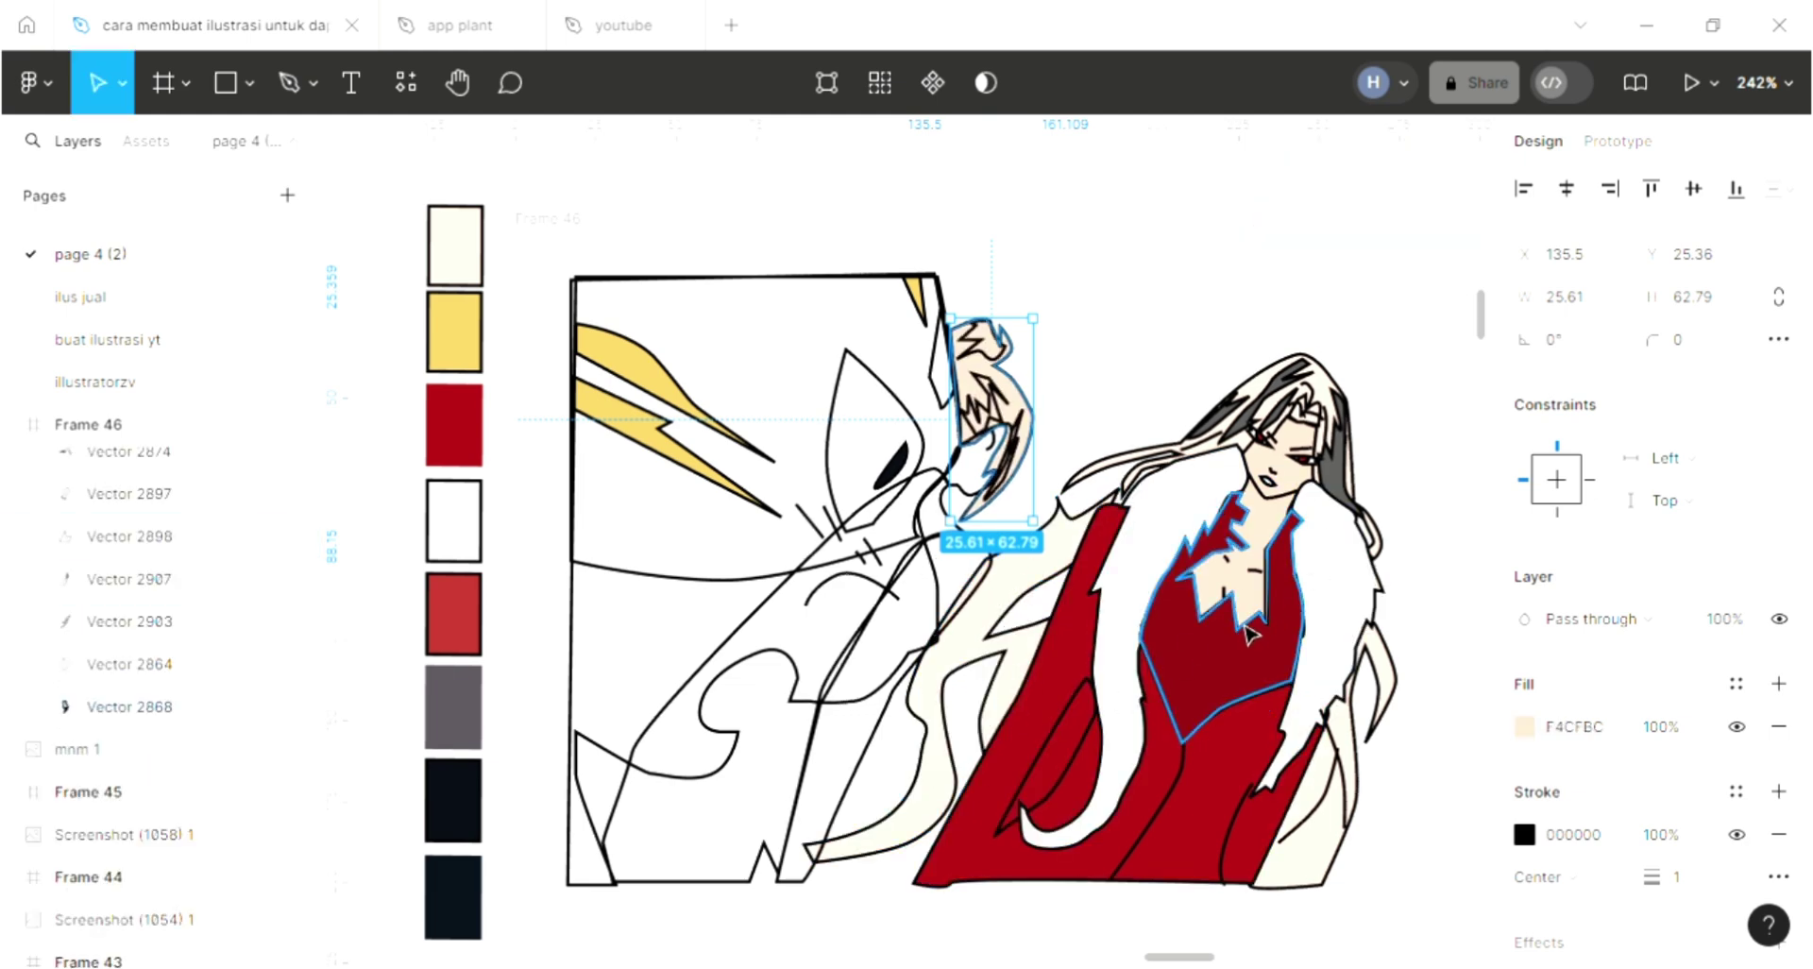
key("i")
left_click(1176, 755)
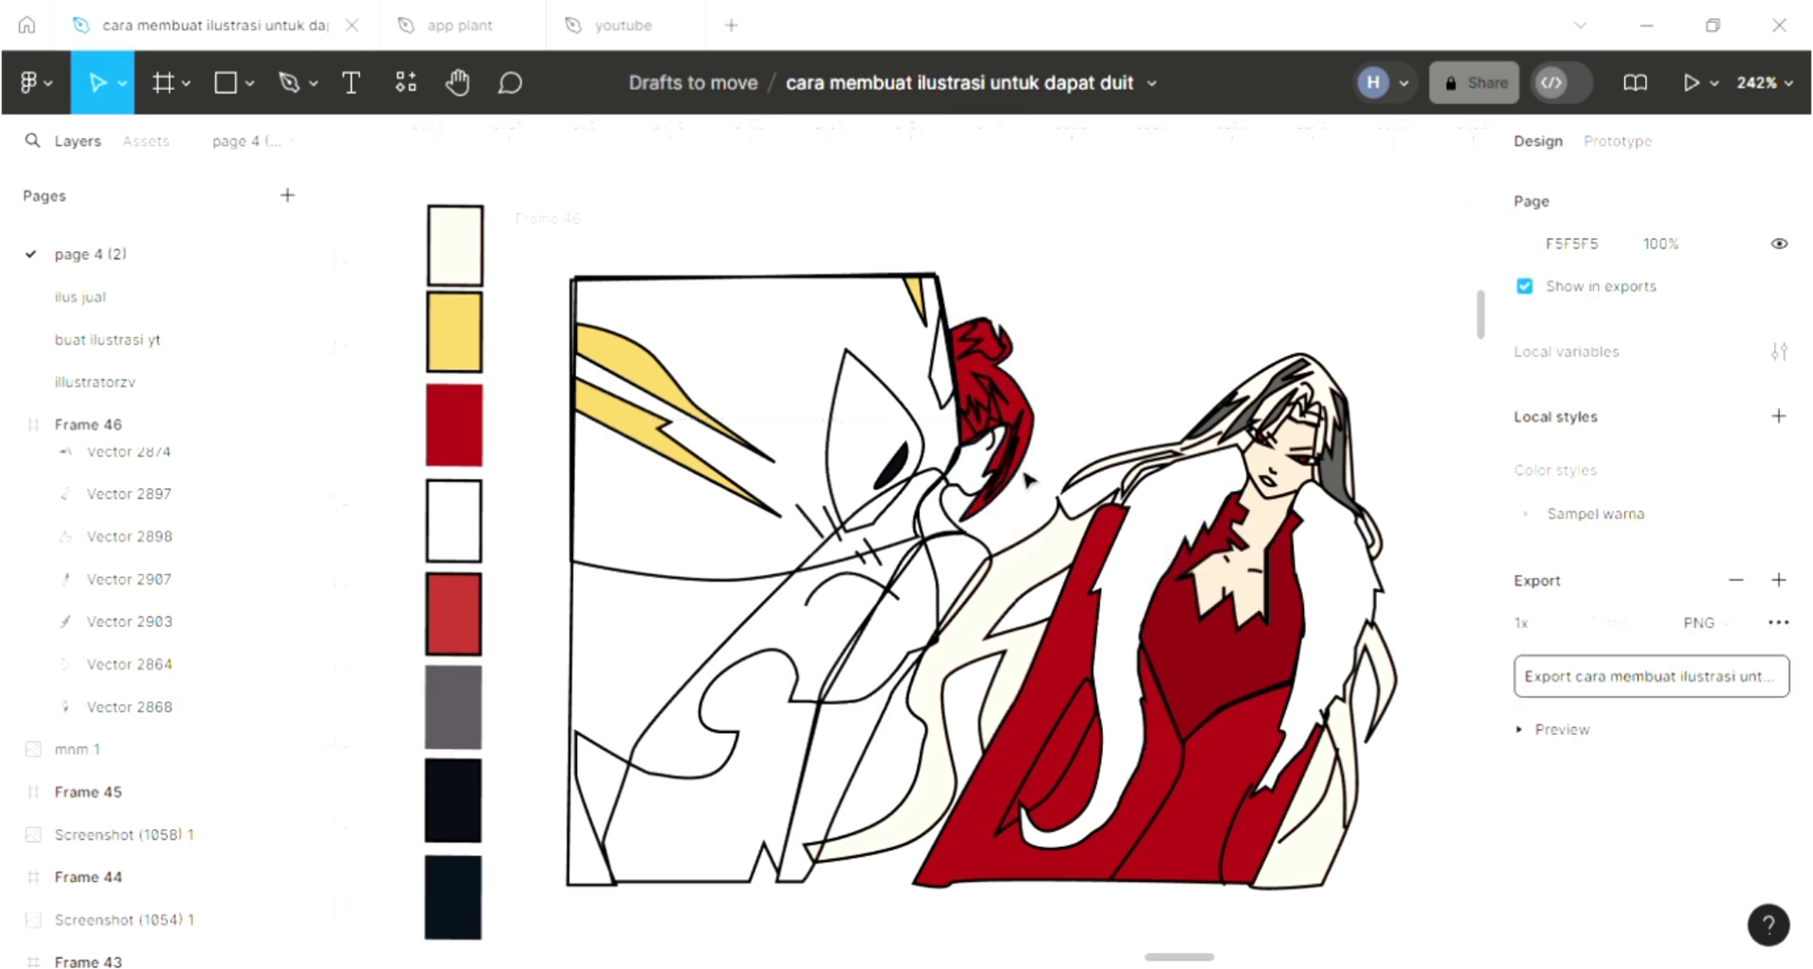
Step: Fill the small face piece below the hair with skin tone F4CFBC and send it backward
left_click(977, 462)
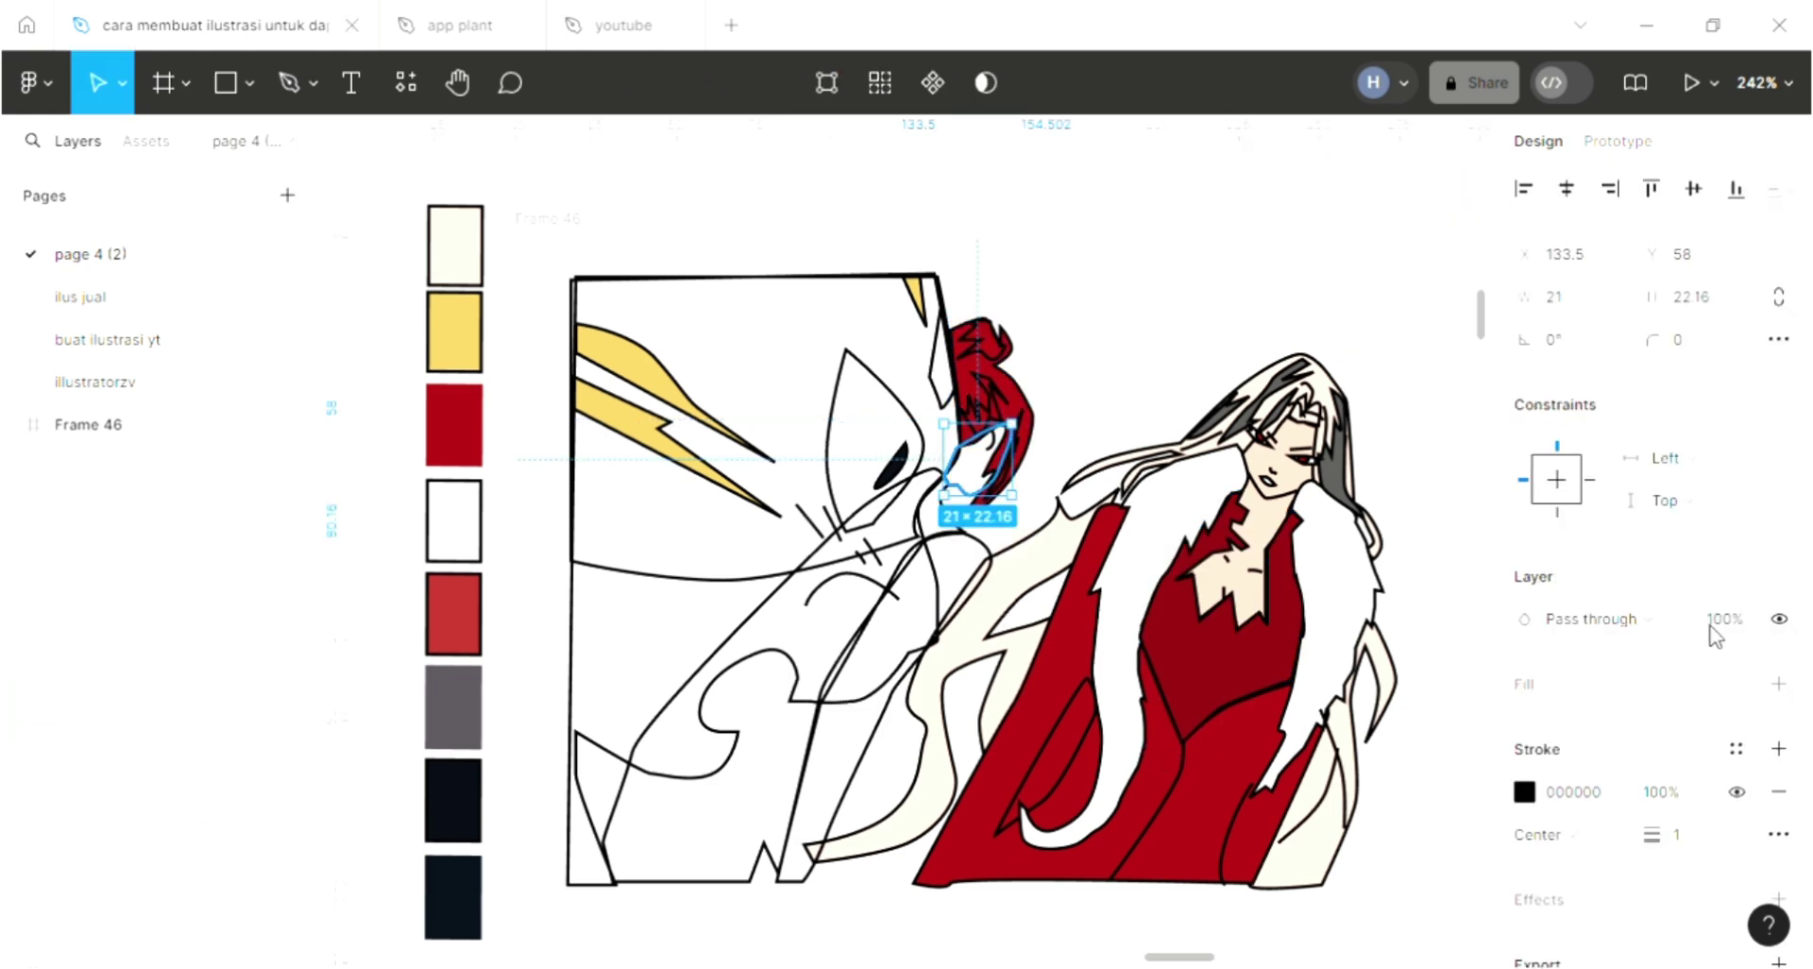
left_click(1777, 683)
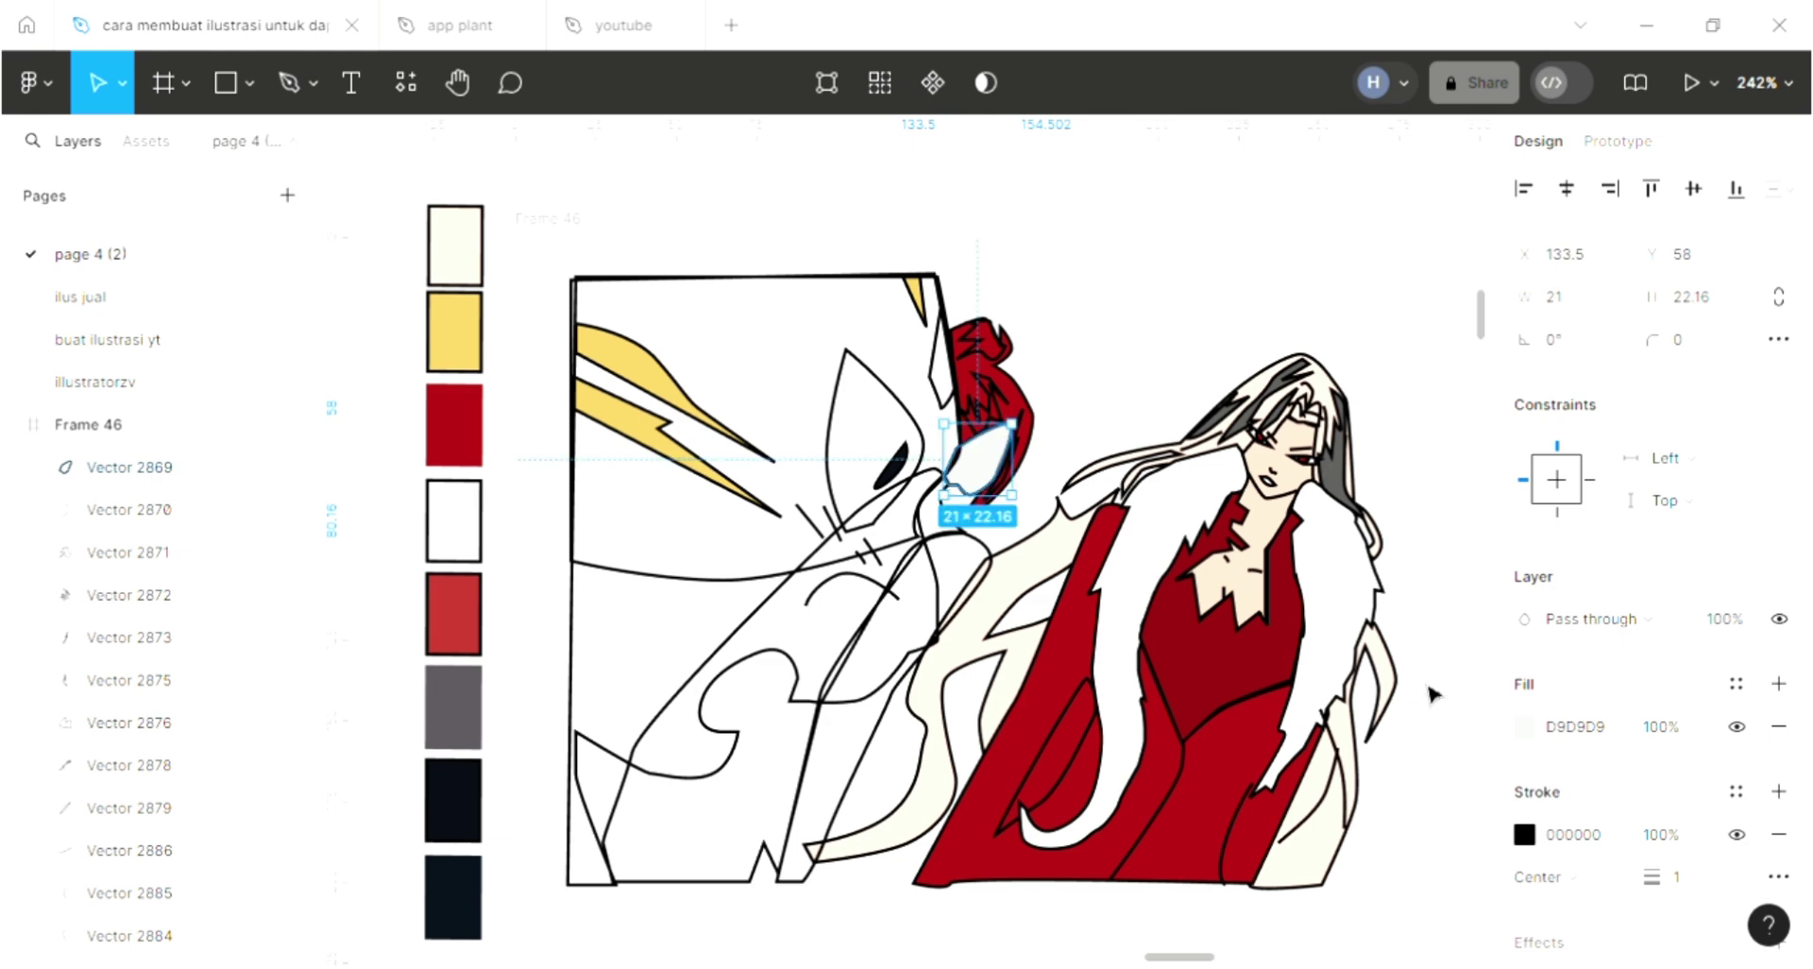
key("i")
left_click(1286, 535)
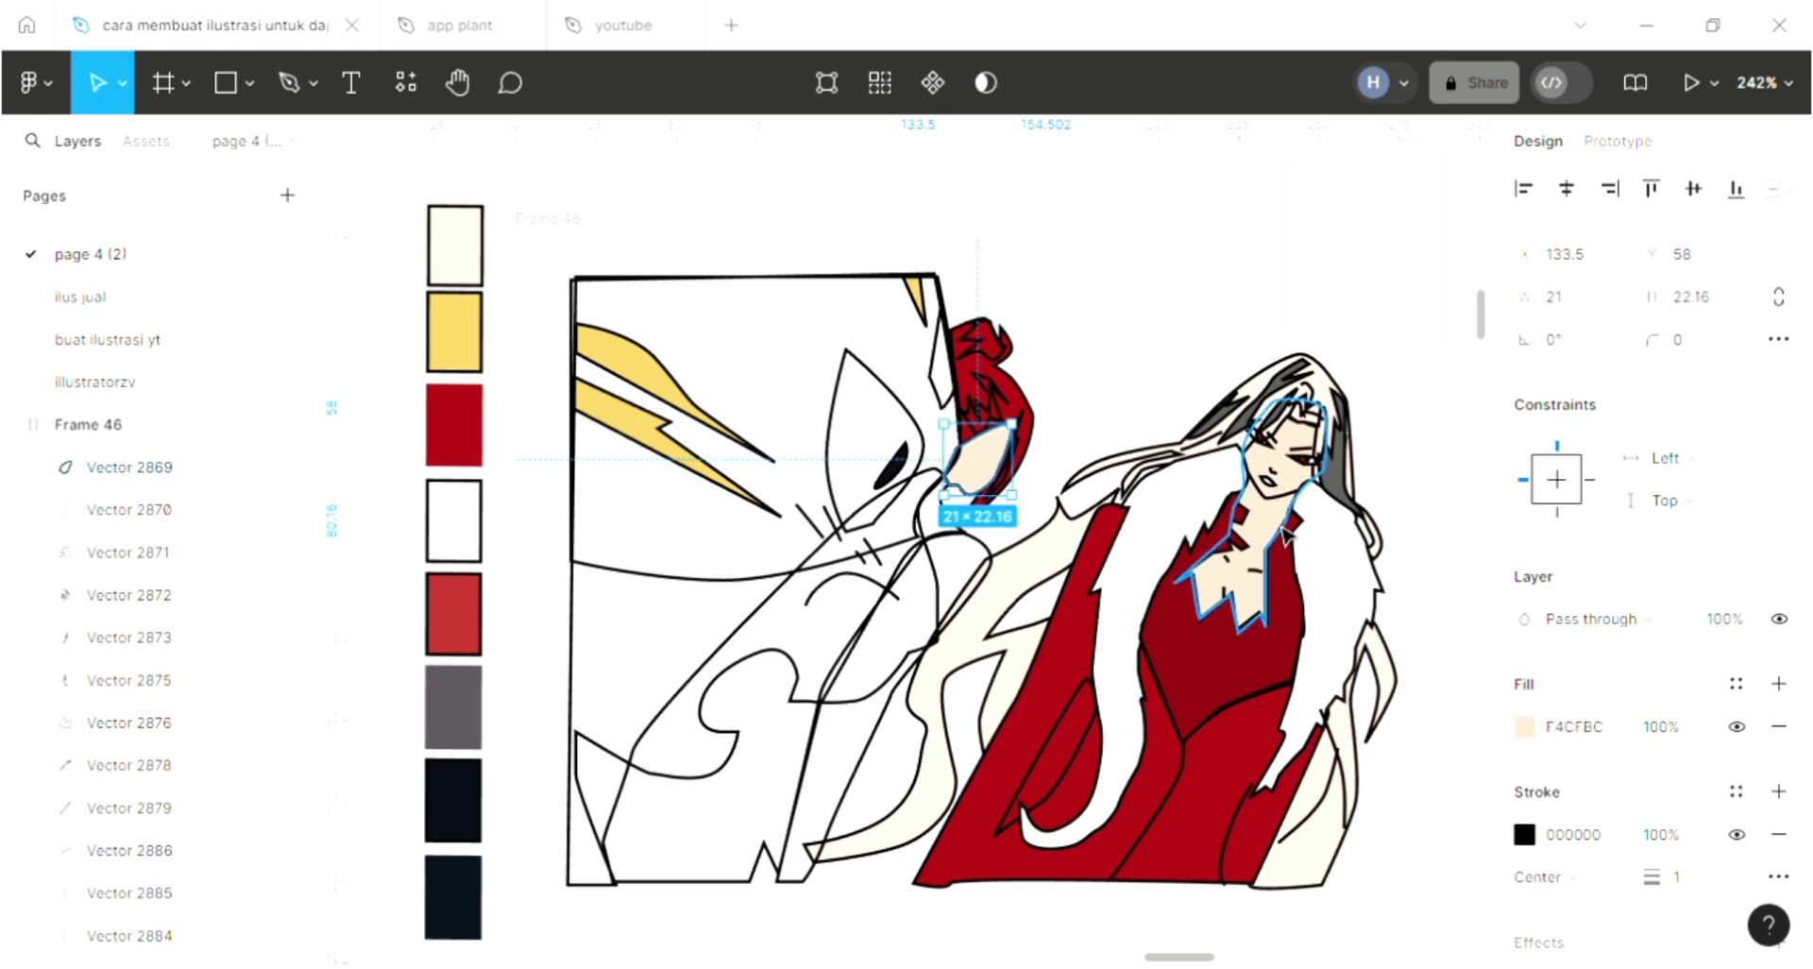
key("[")
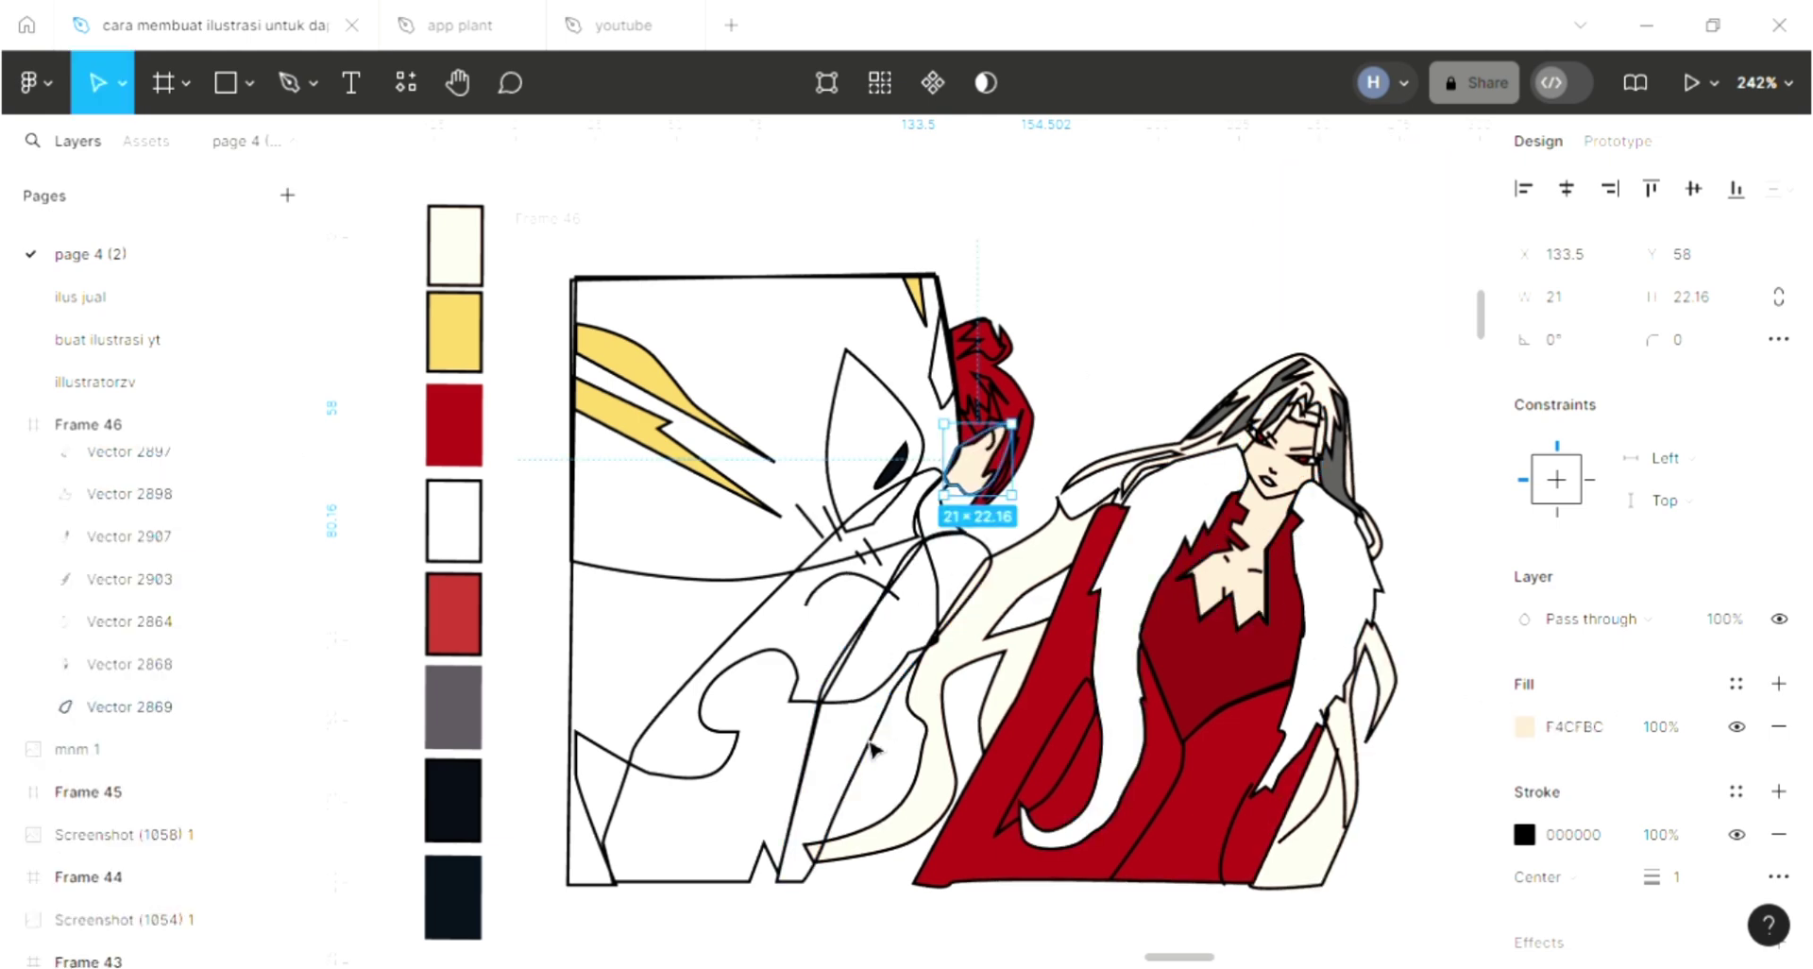
left_click(871, 749)
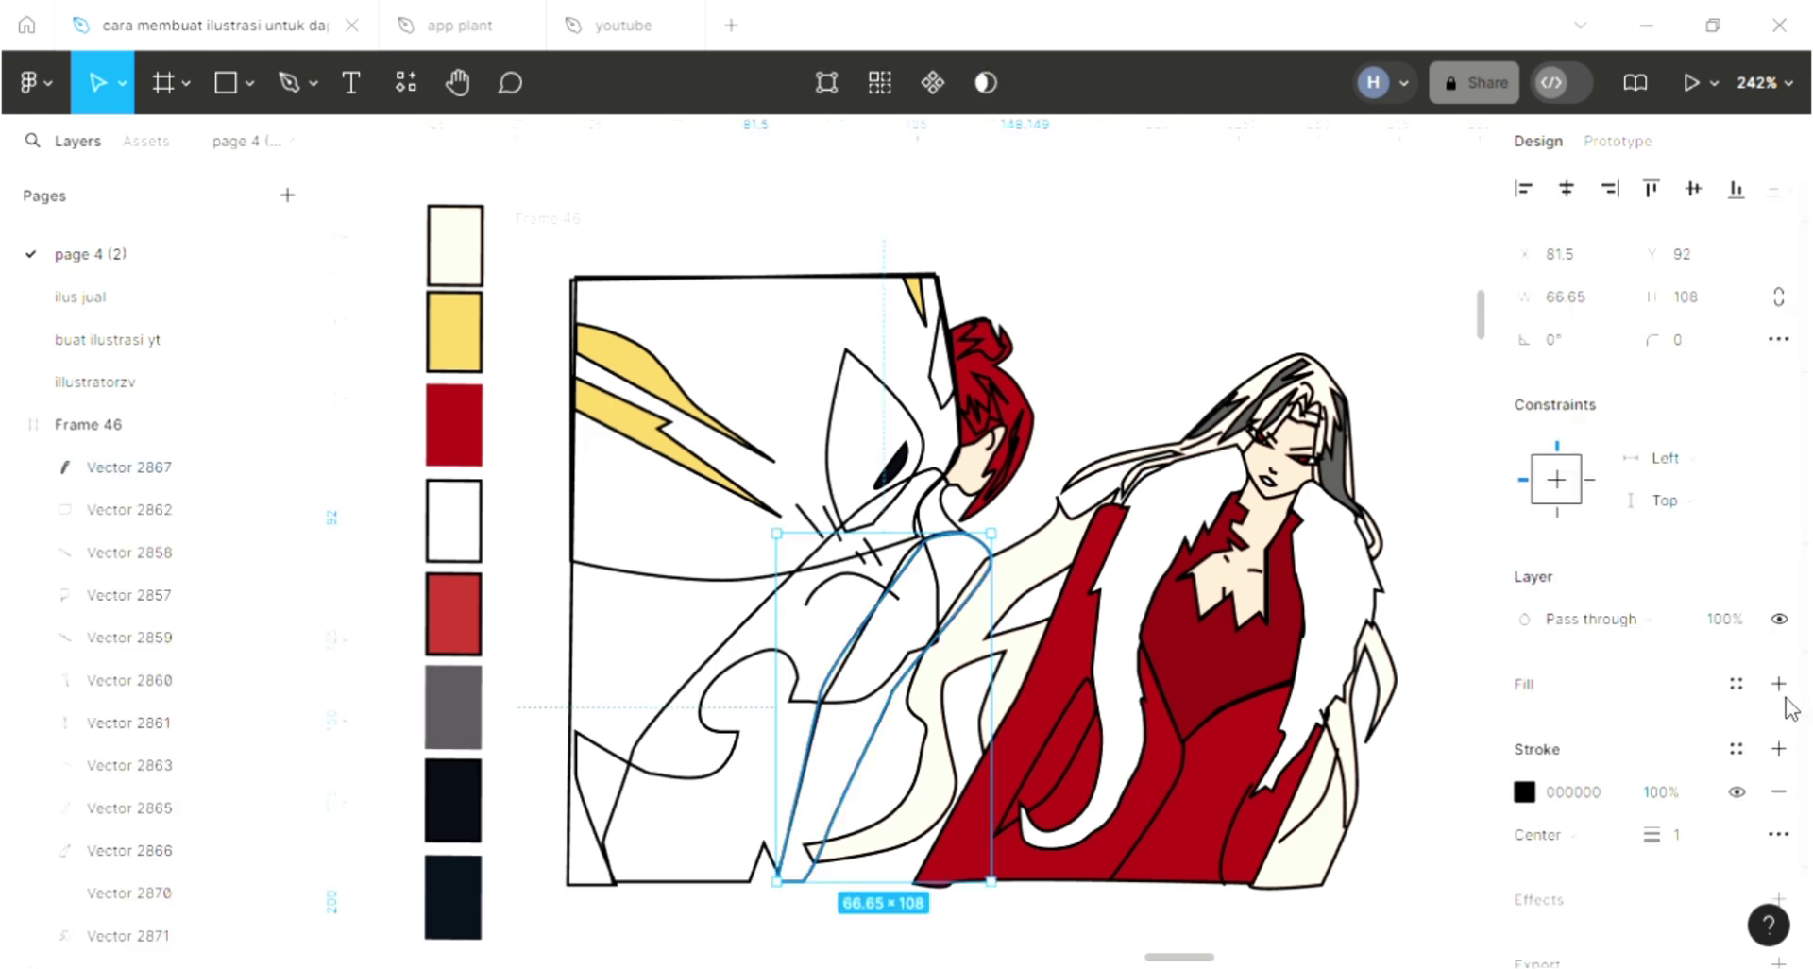
Step: Fill the arm with skin tone and the body outline dark red 890E0F, sent to back
left_click(1779, 684)
key("i")
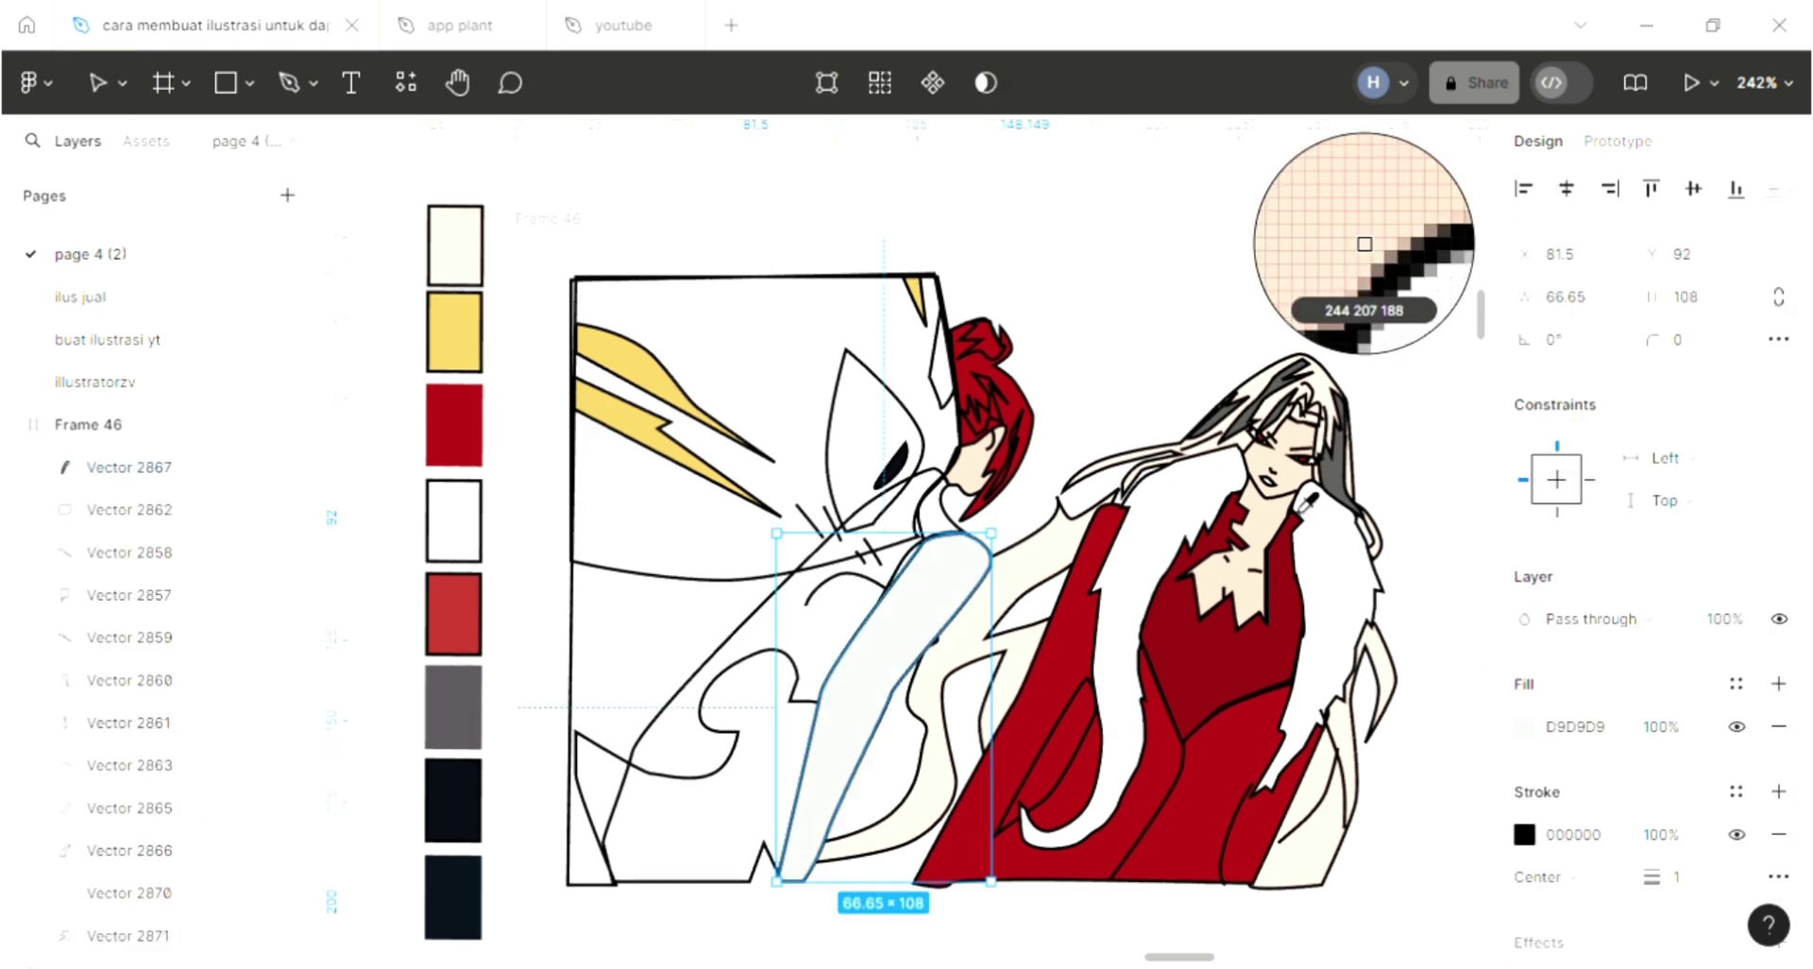
left_click(1295, 477)
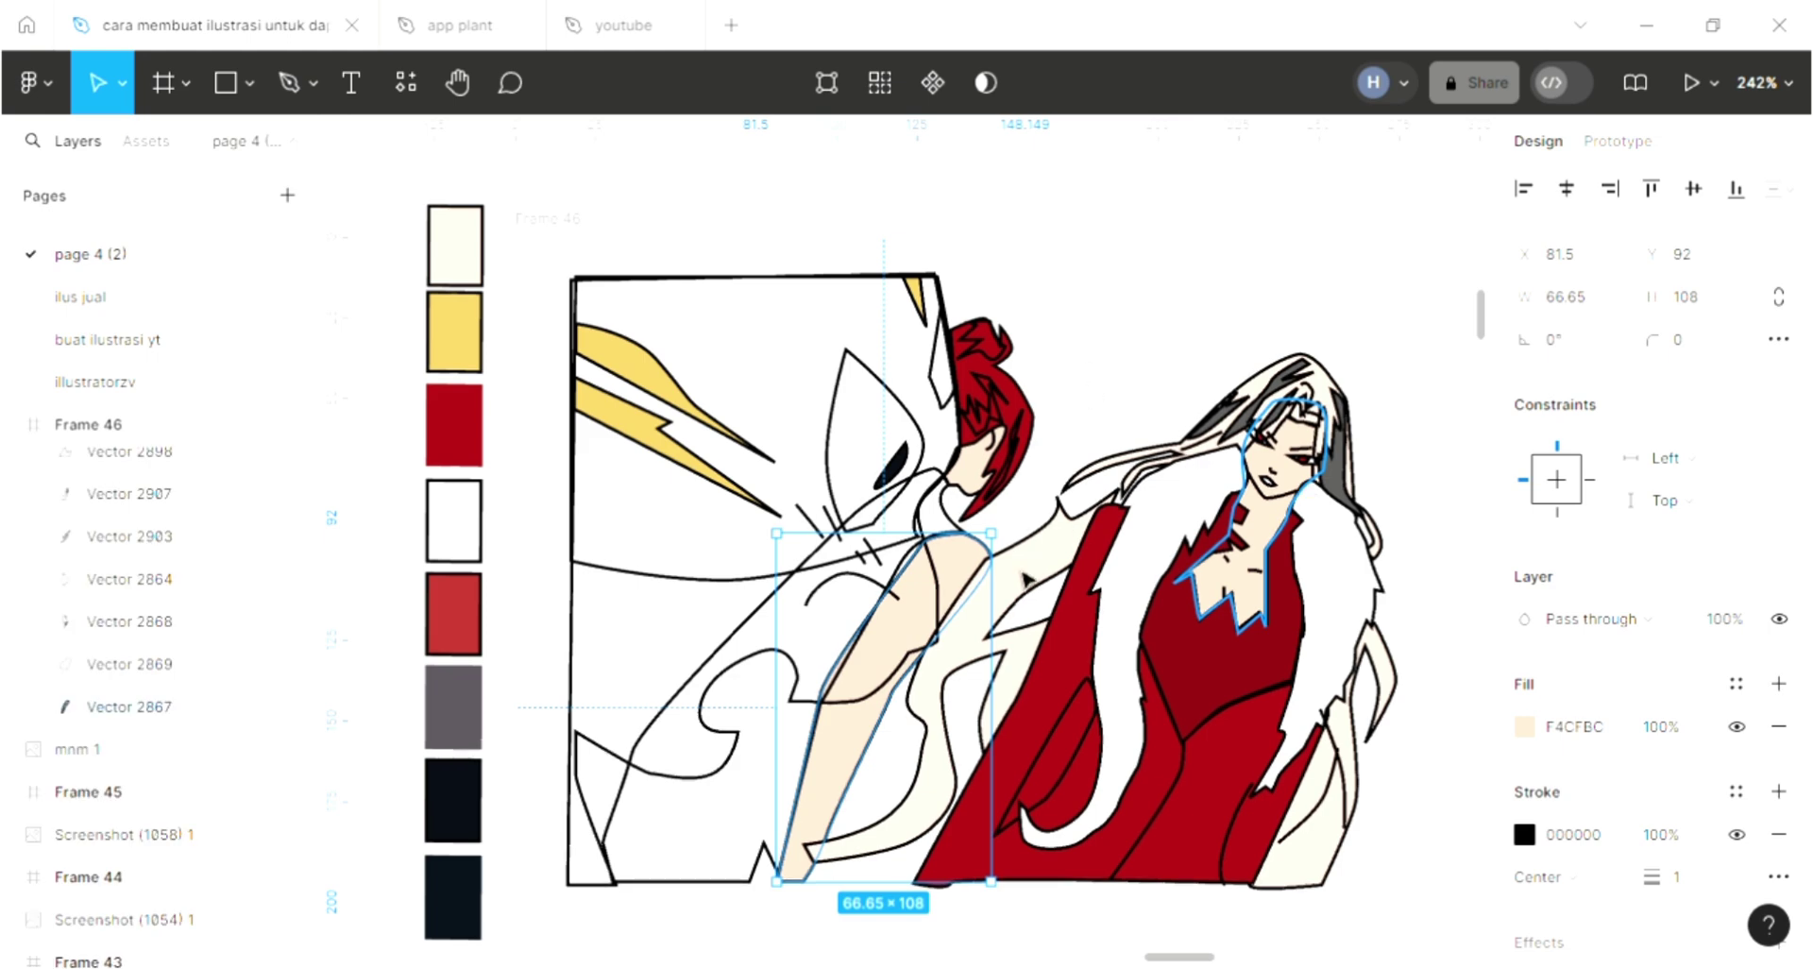
left_click(767, 873)
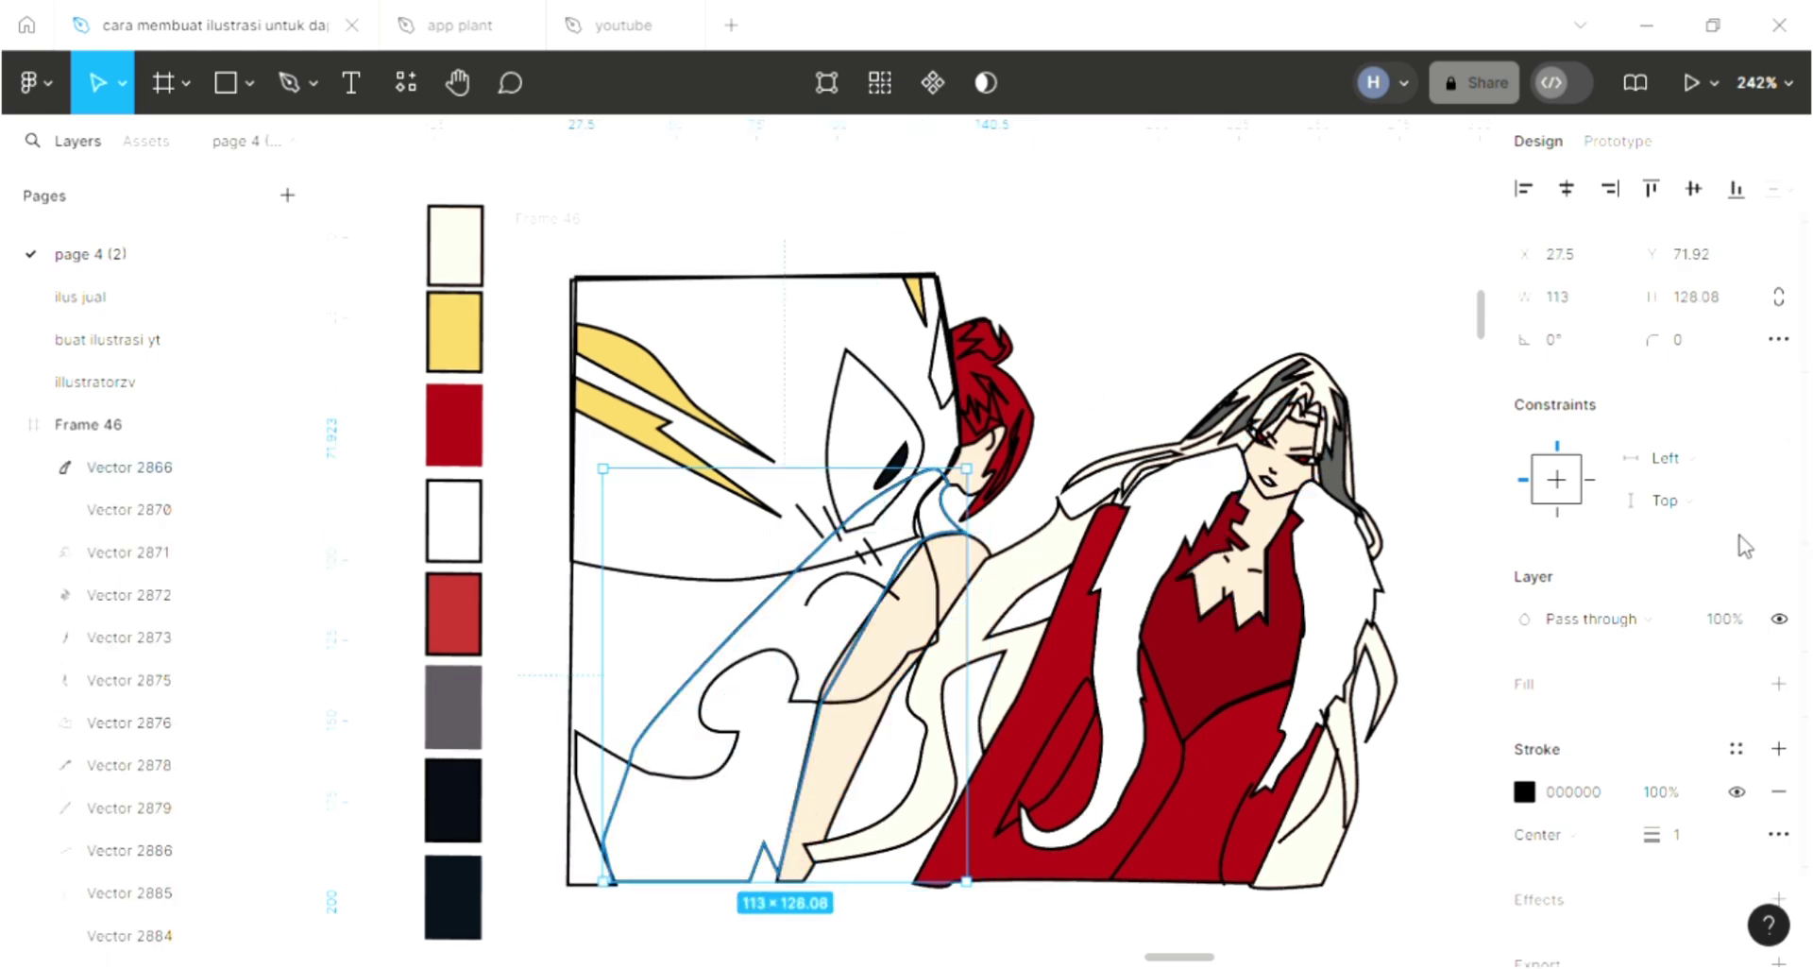
left_click(1776, 683)
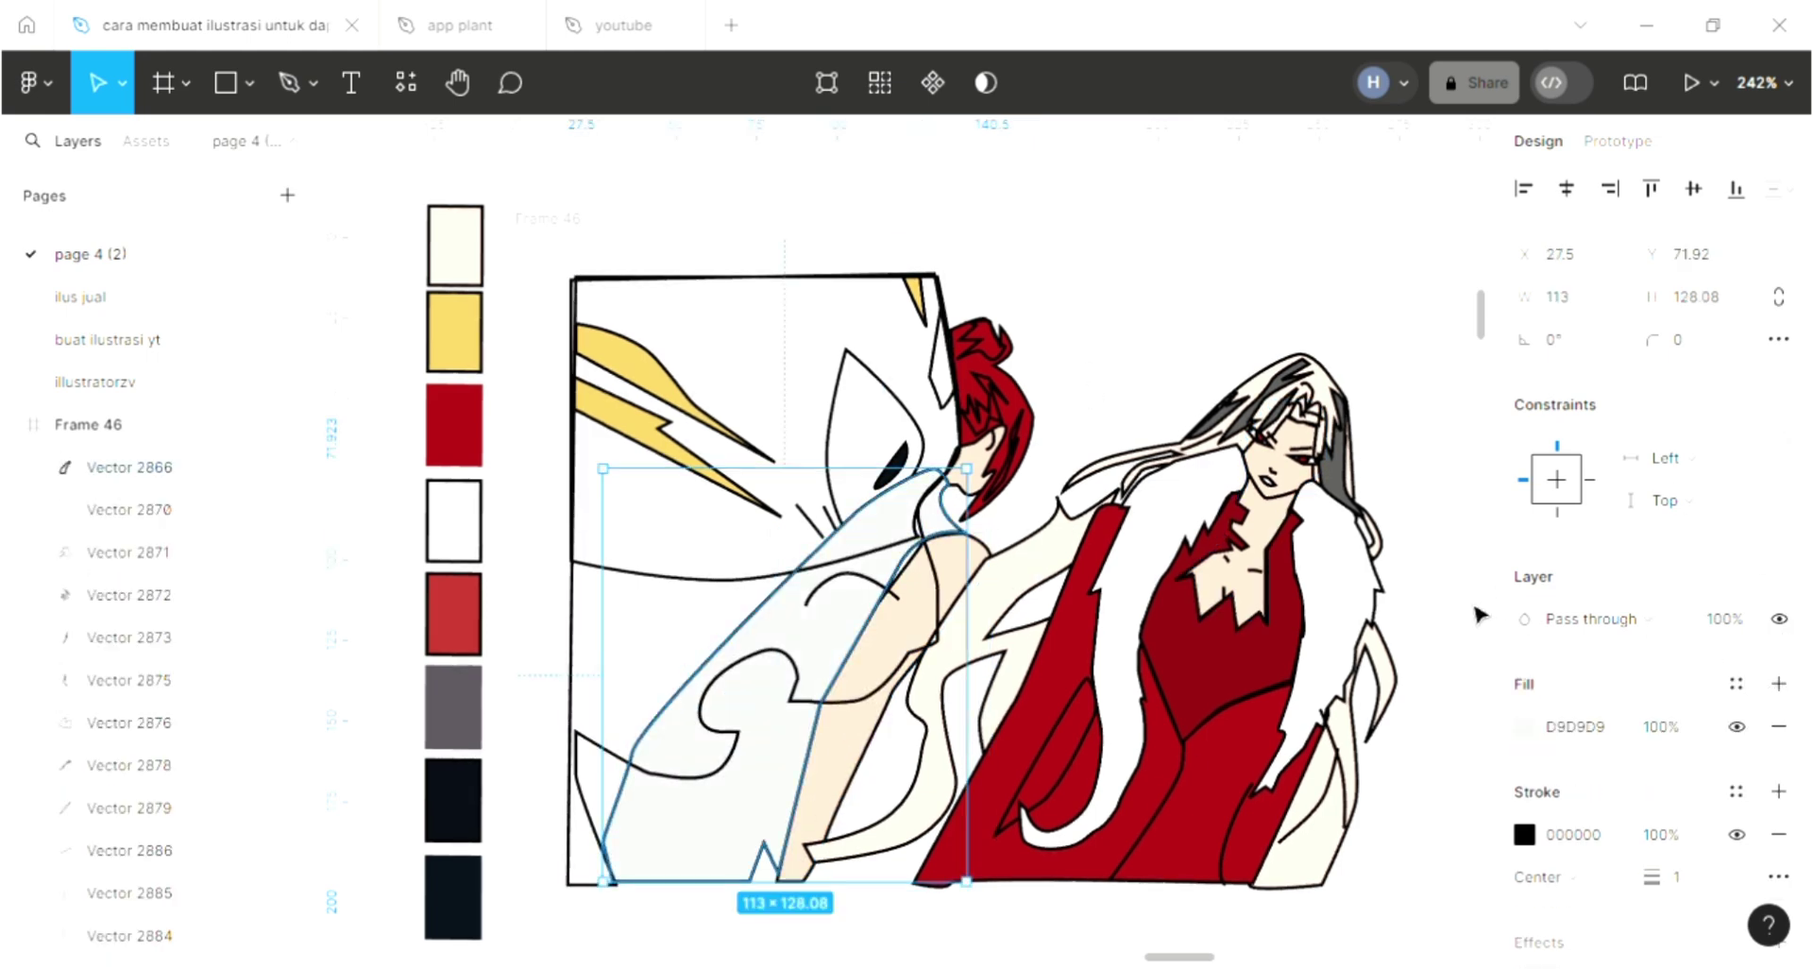
key("ctrl+shift+bracketleft")
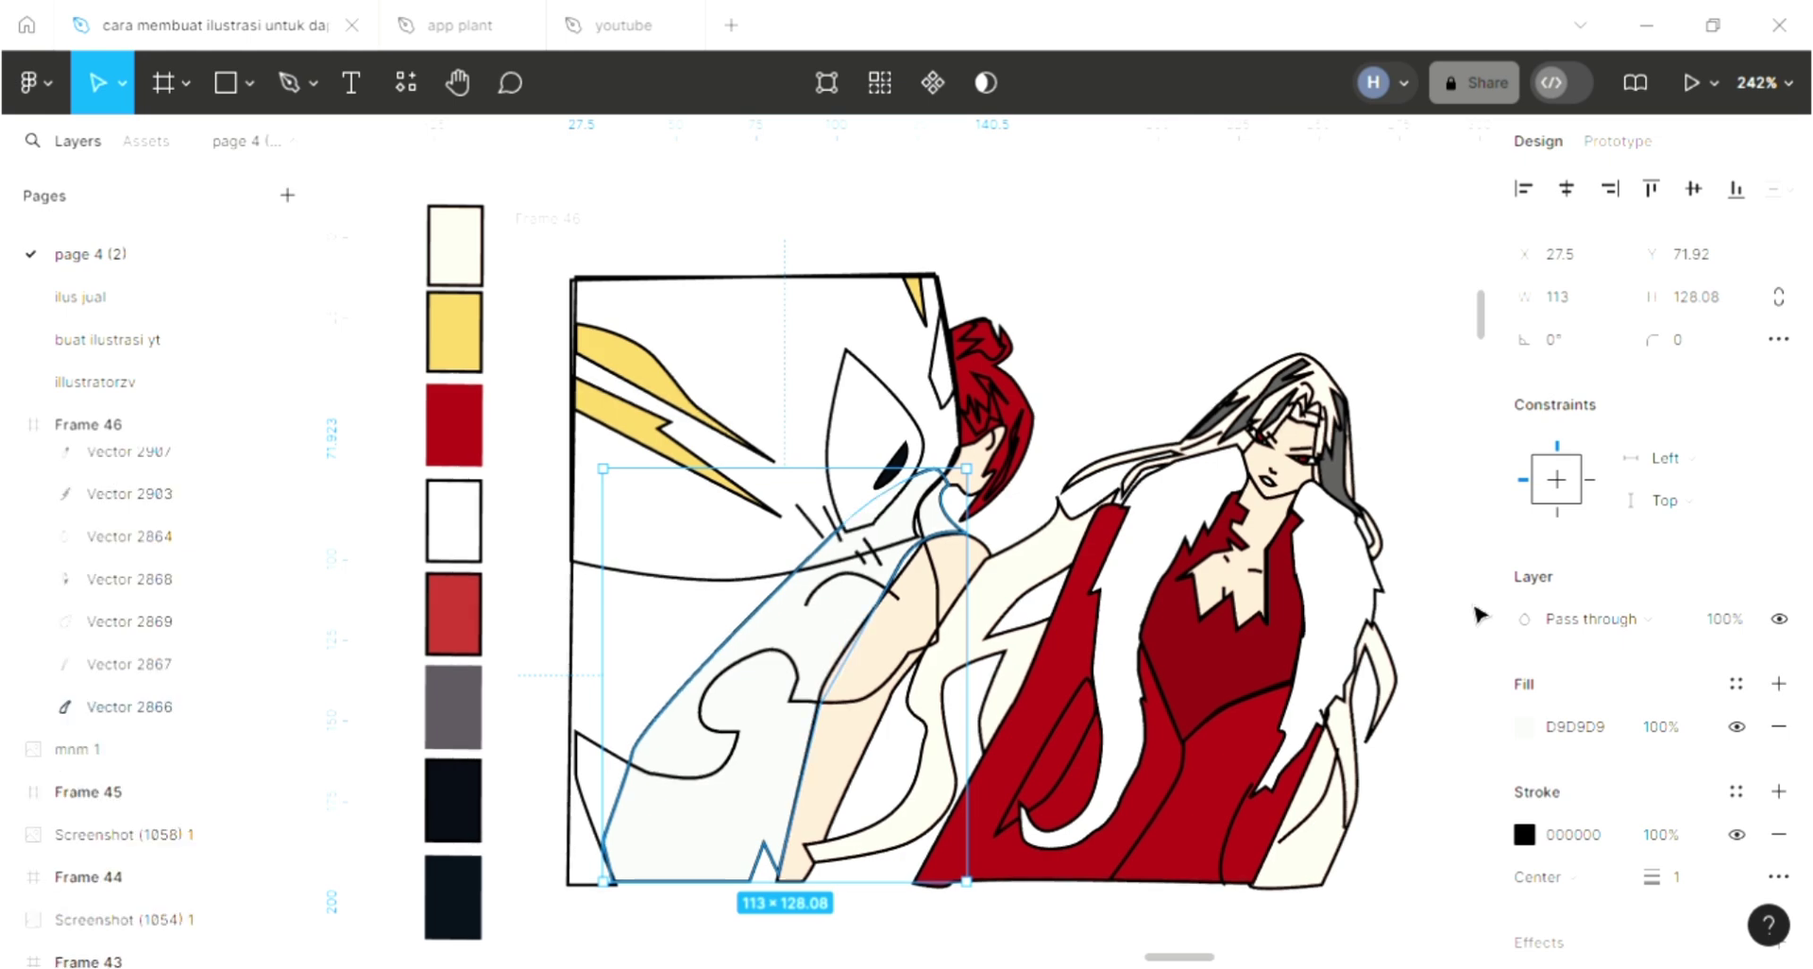
key("i")
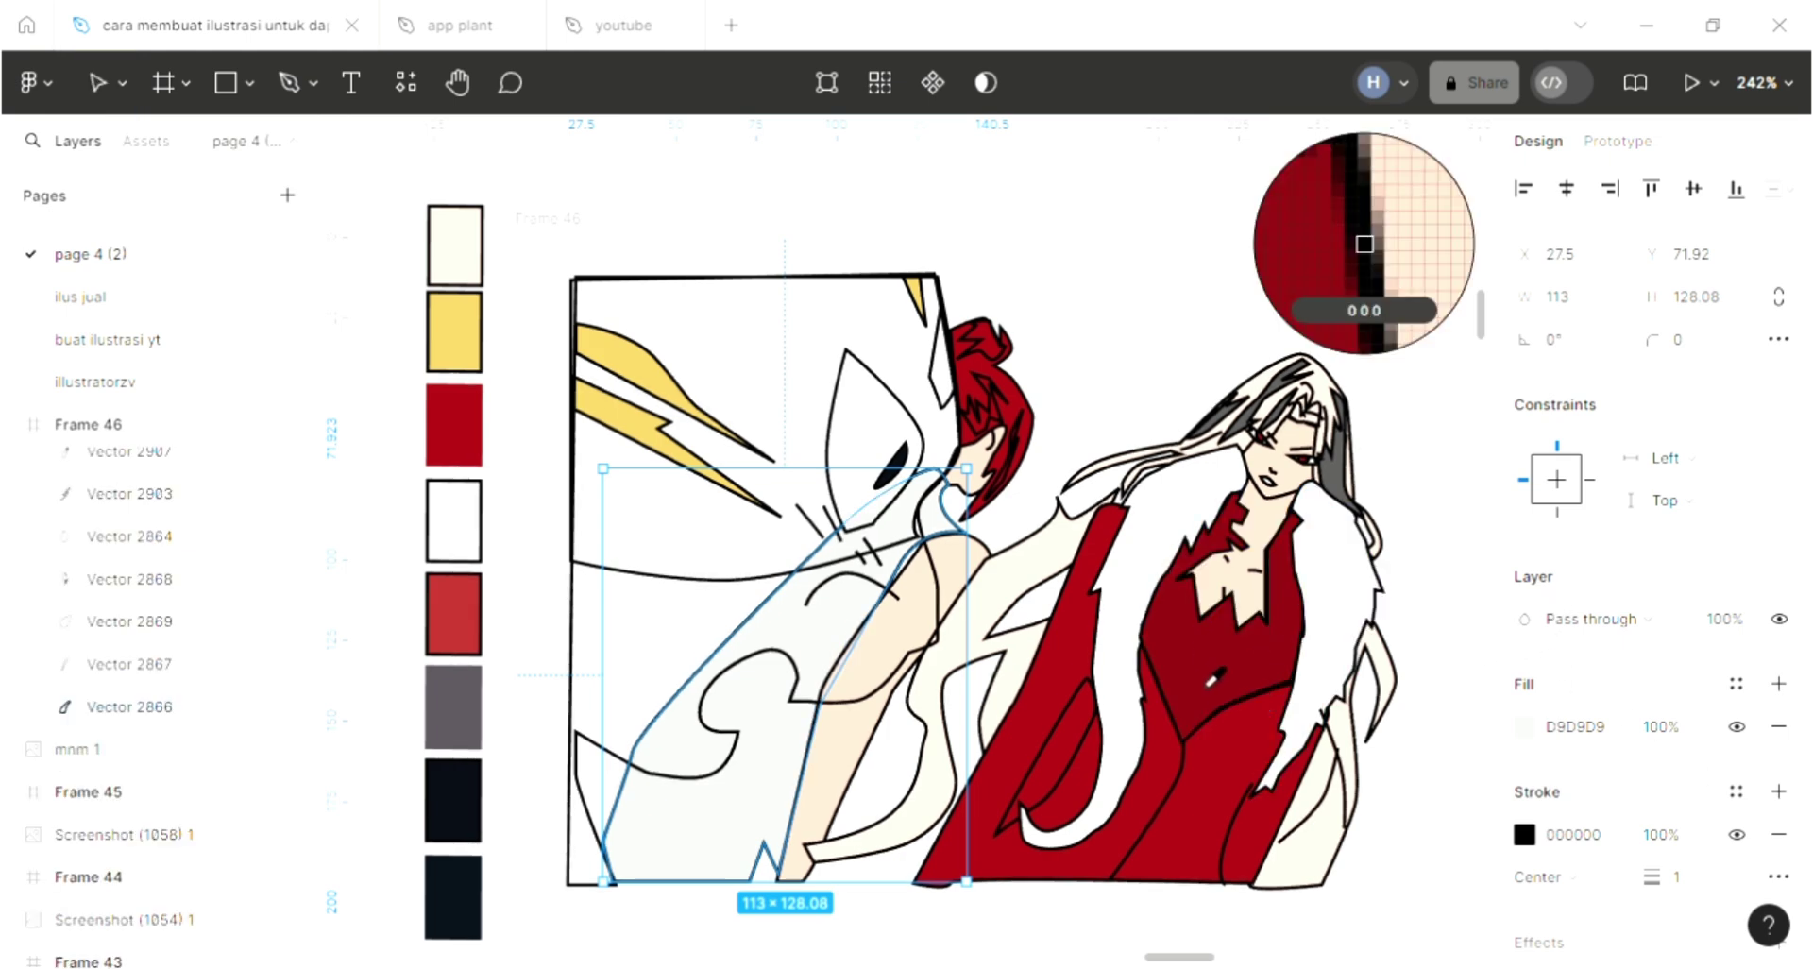
left_click(1265, 638)
key("Escape")
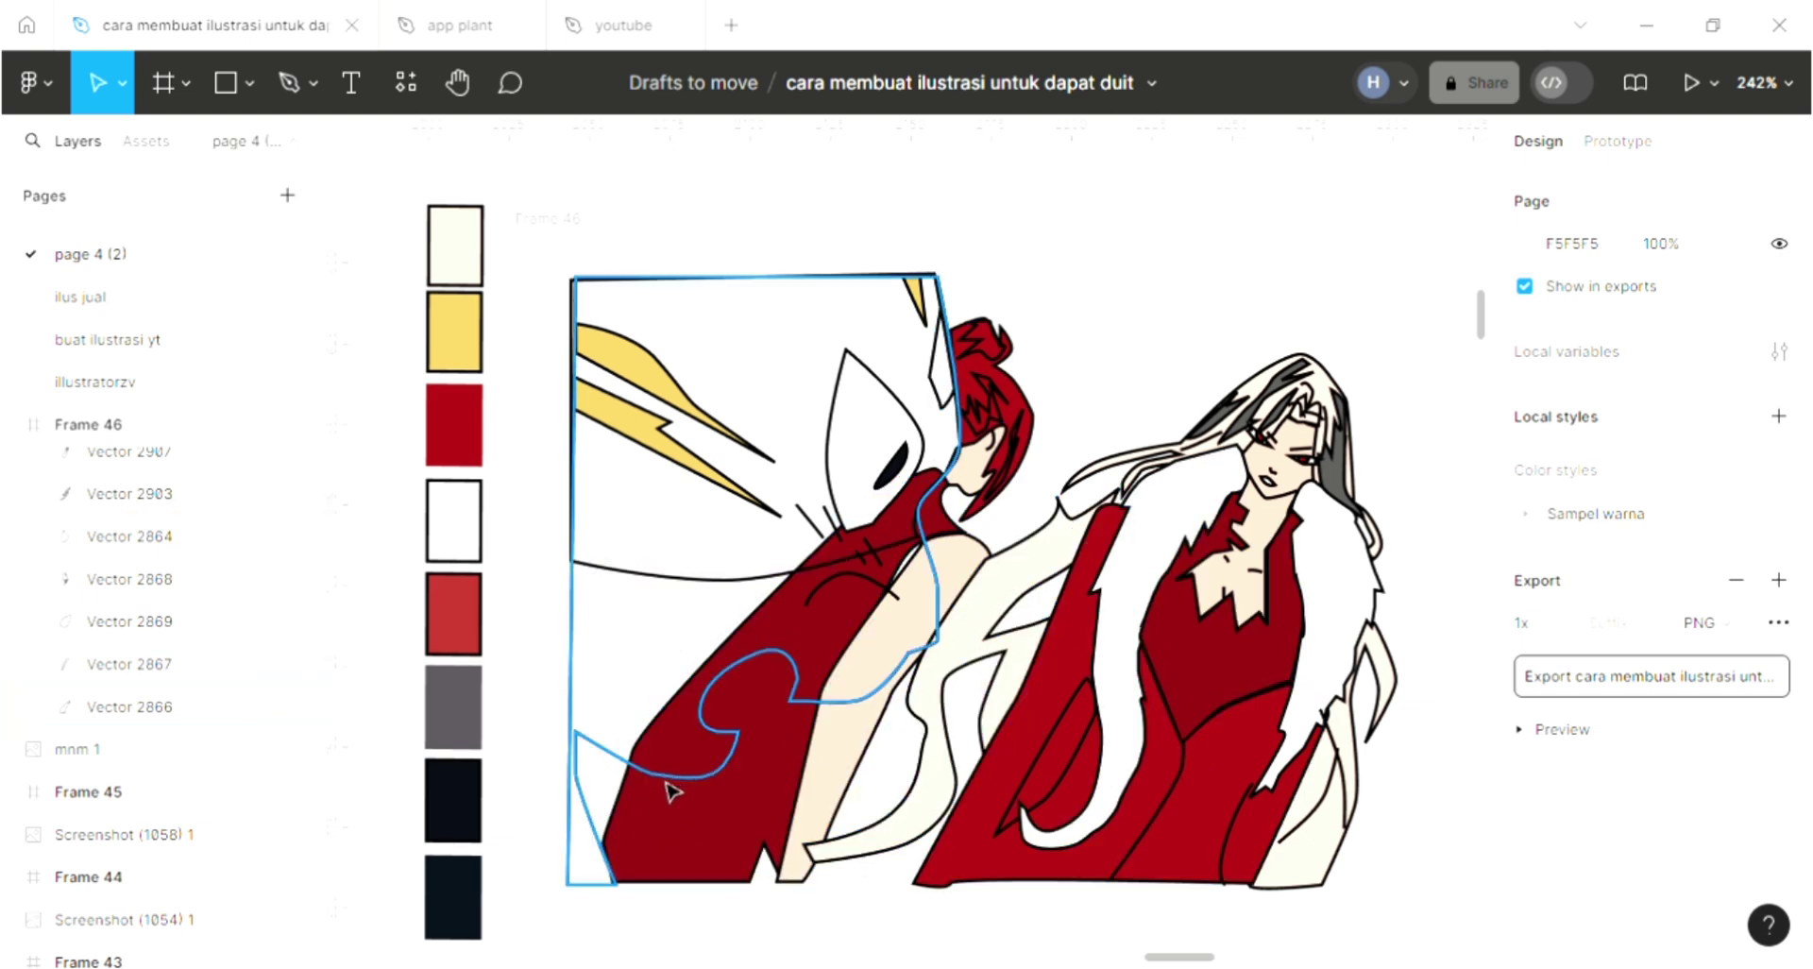
Step: Fill the large left-side shape white, send it to back, then send the arm back too
left_click(939, 829)
left_click(1779, 683)
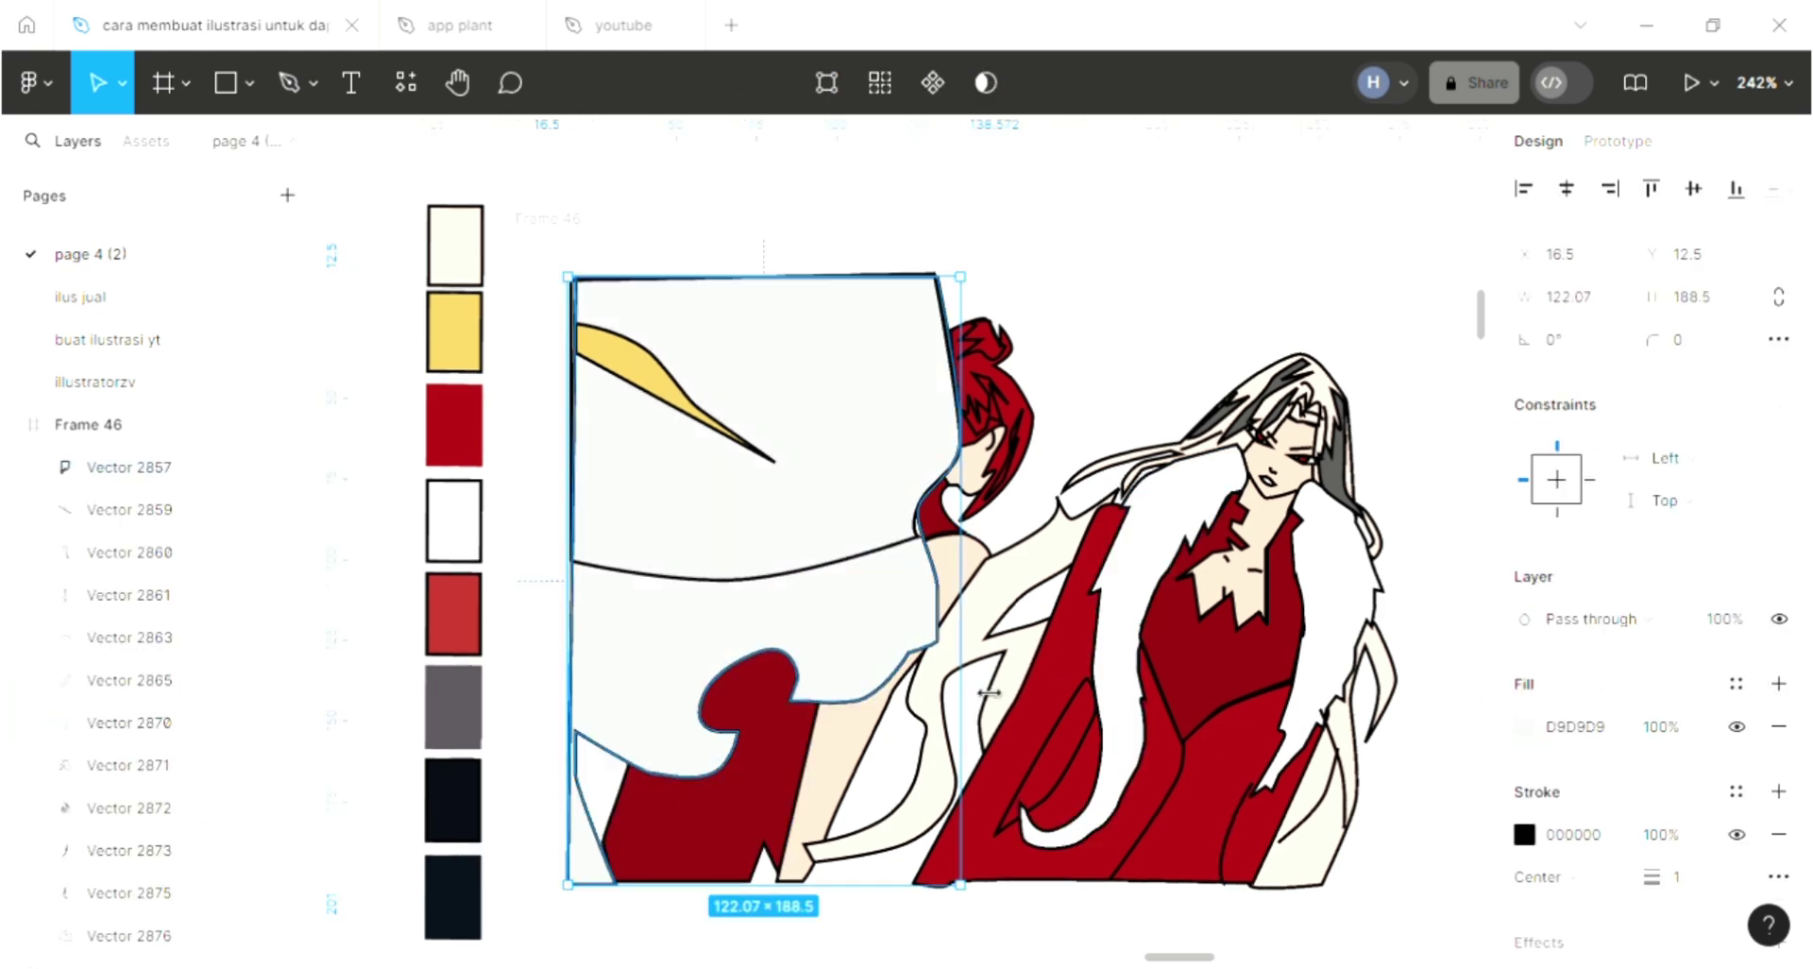
key("i")
left_click(1138, 388)
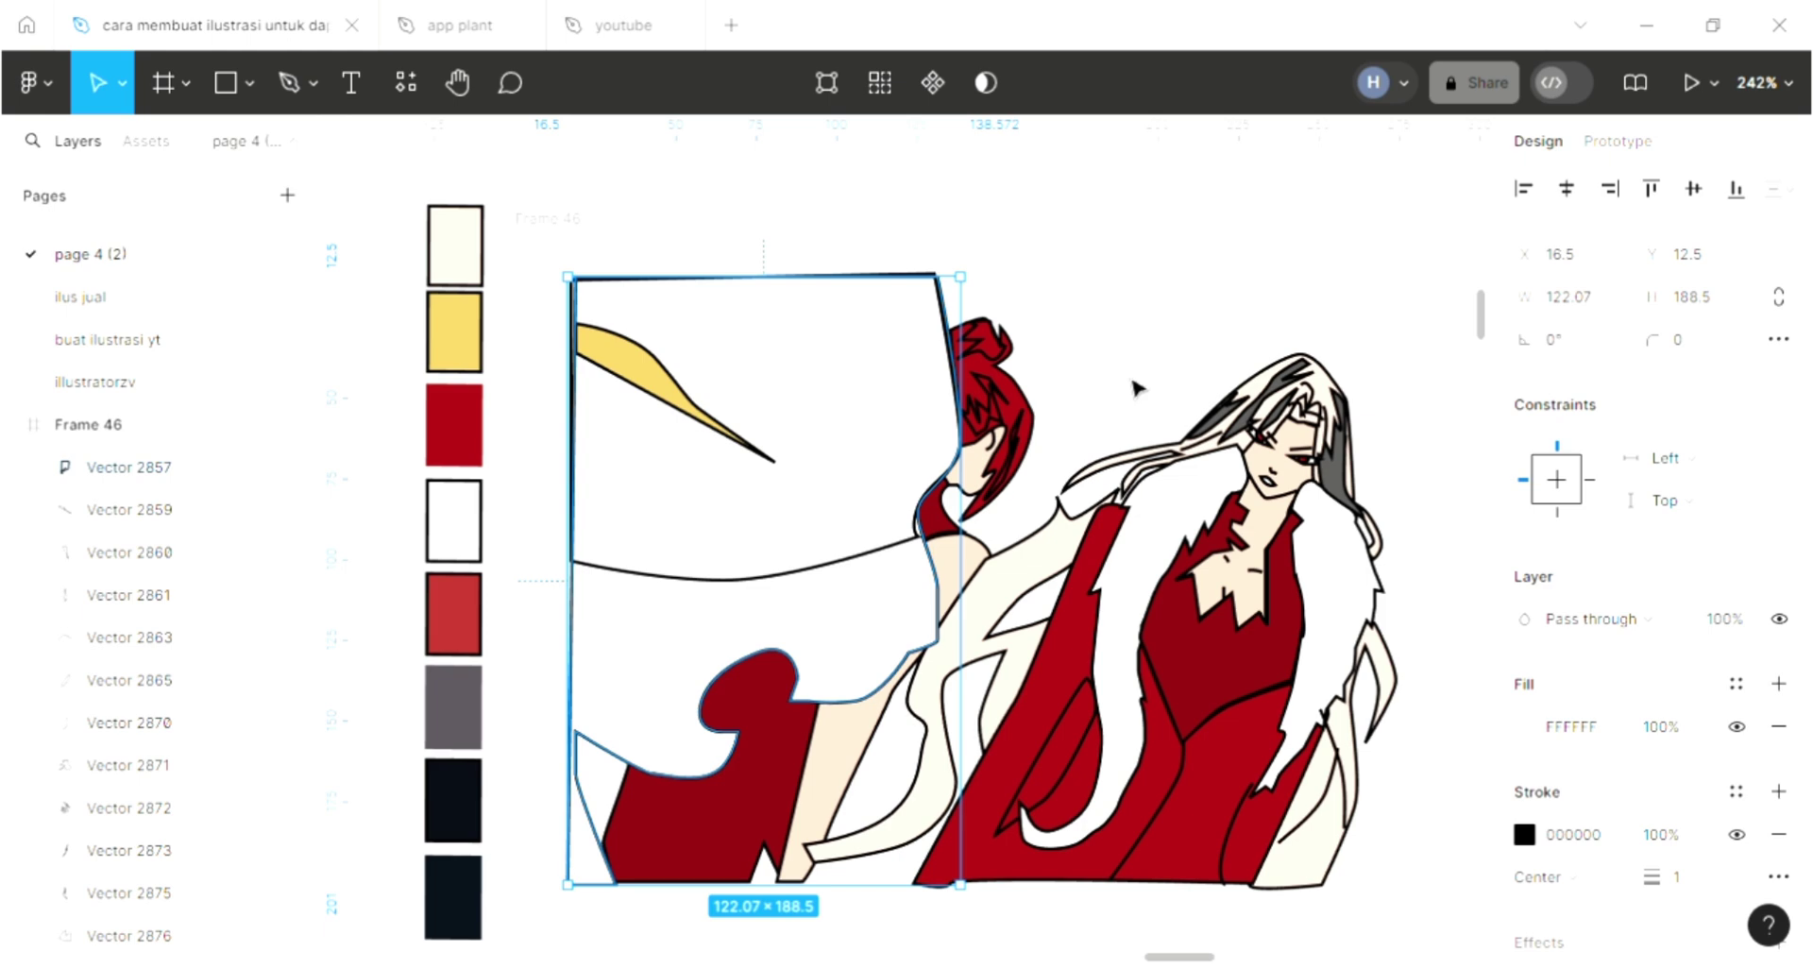
key("ctrl+shift+bracketleft")
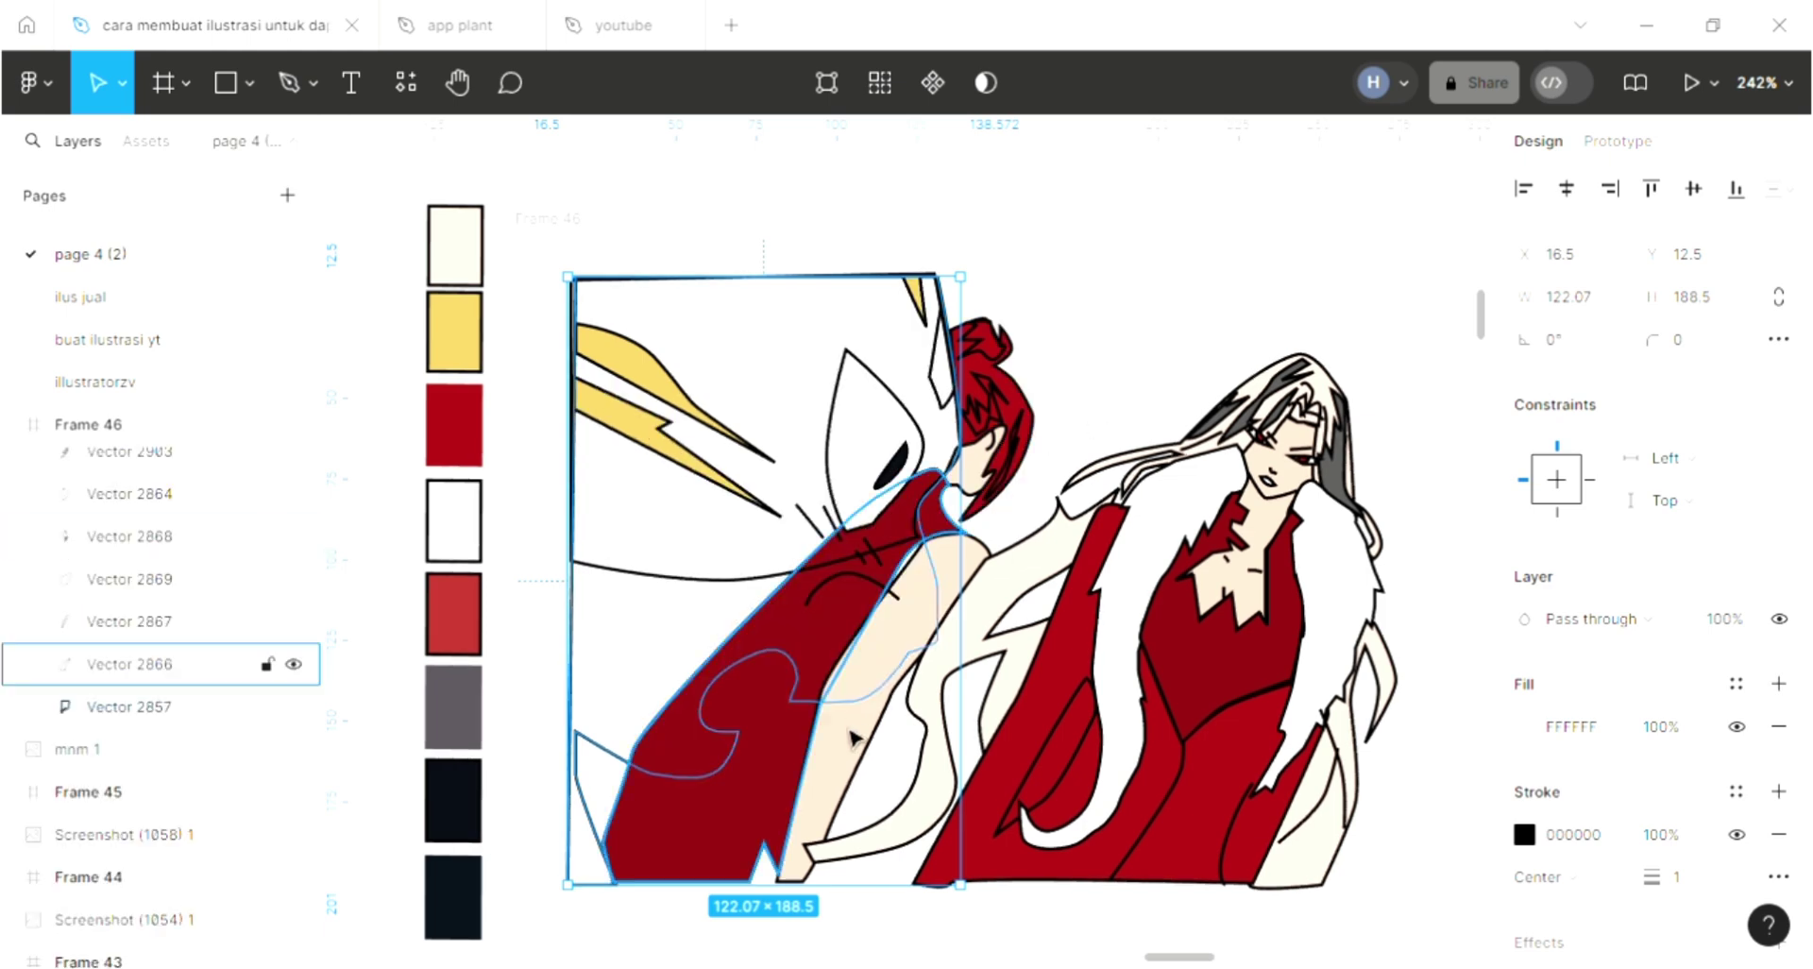
left_click(781, 769)
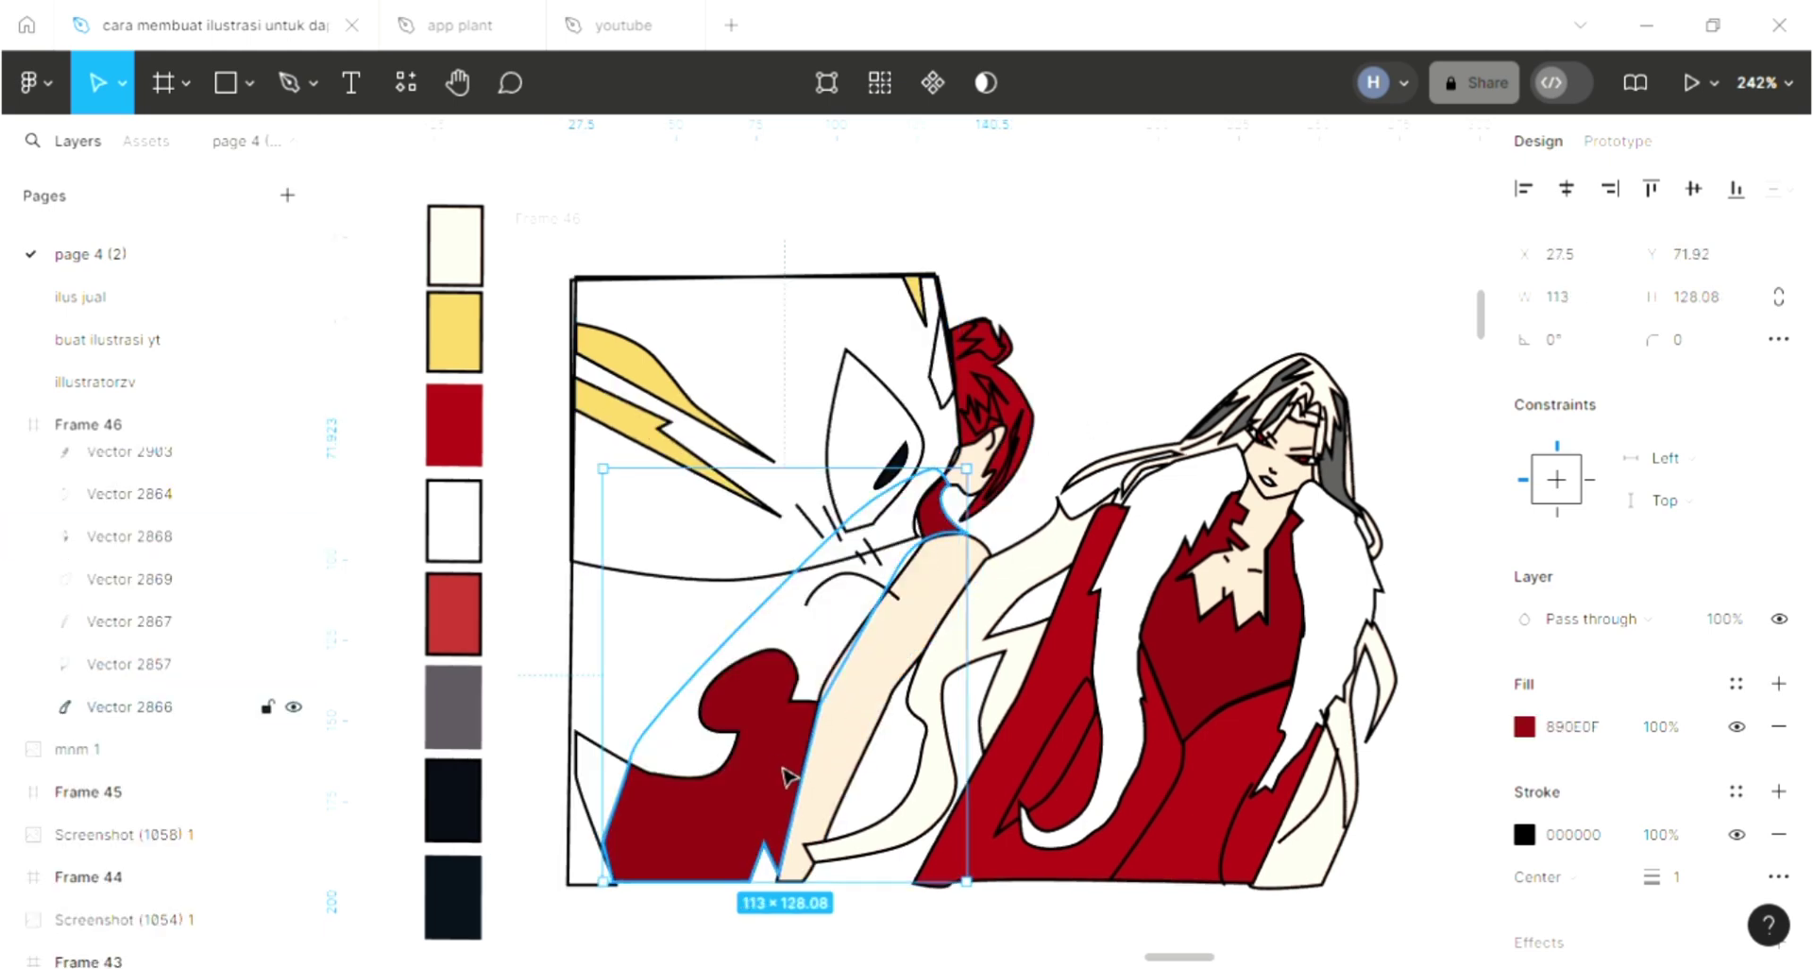
left_click(838, 751)
key("ctrl+shift+bracketleft")
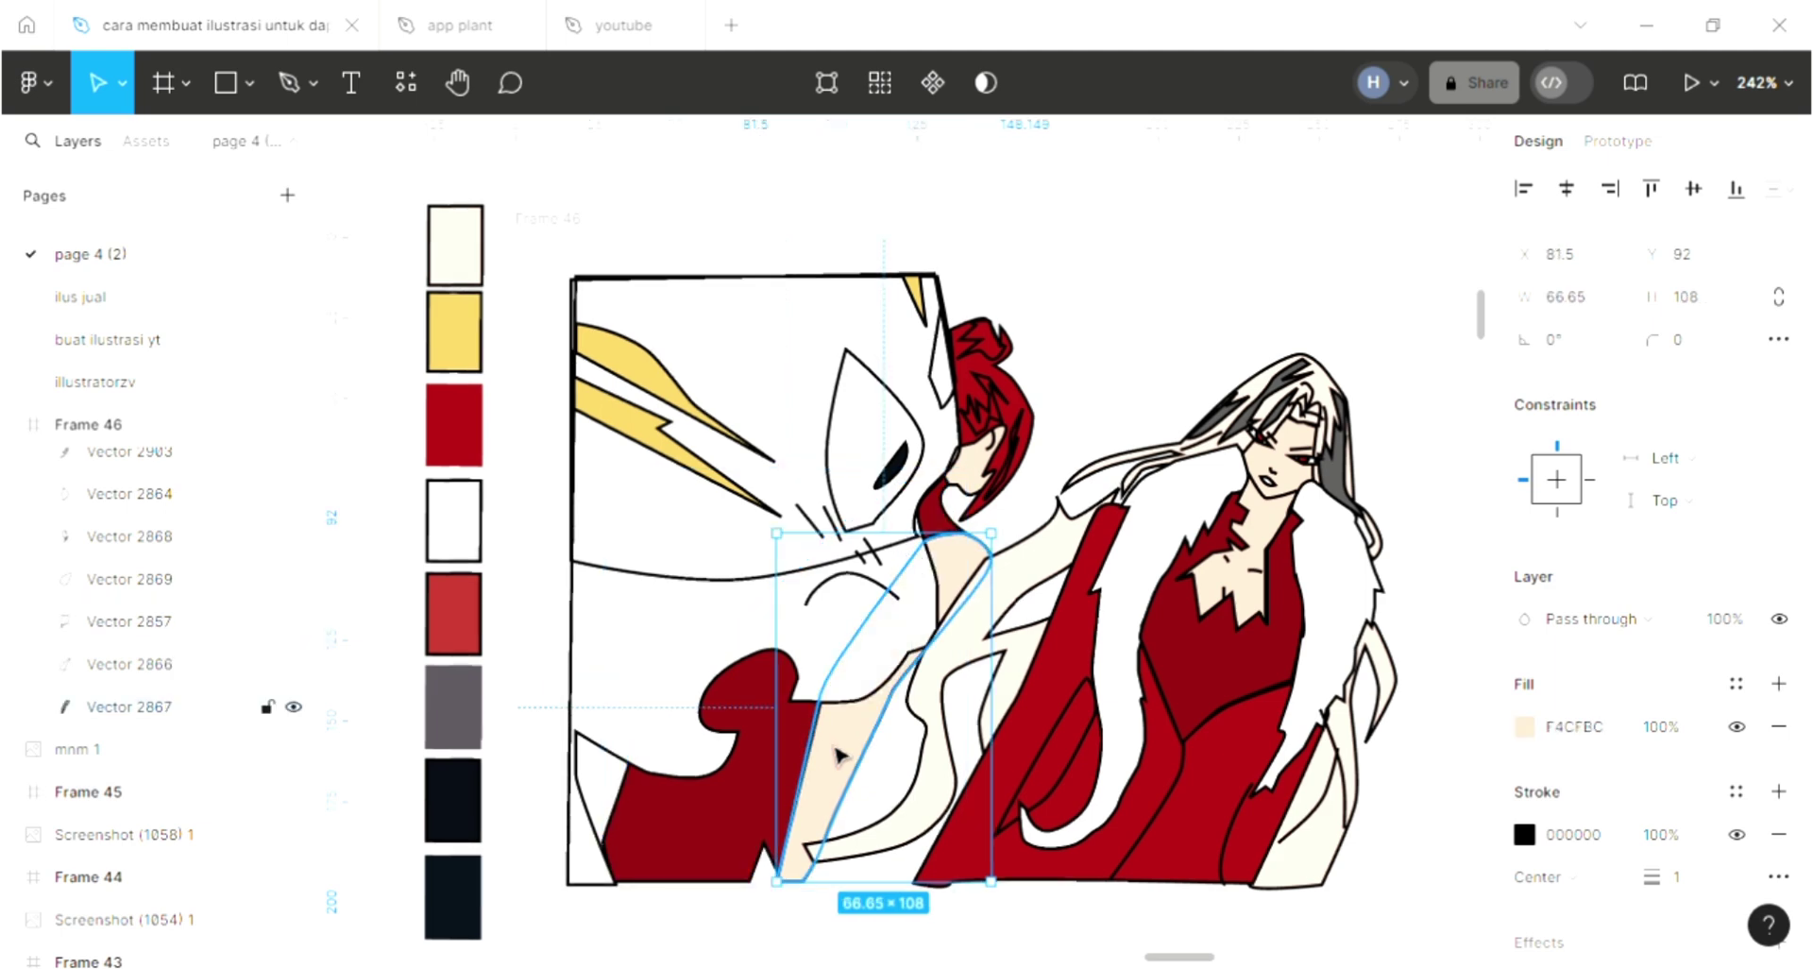
Step: Fill the thin strand at the frame's top edge with yellow sampled from the drawing
left_click(947, 406)
left_click(1778, 682)
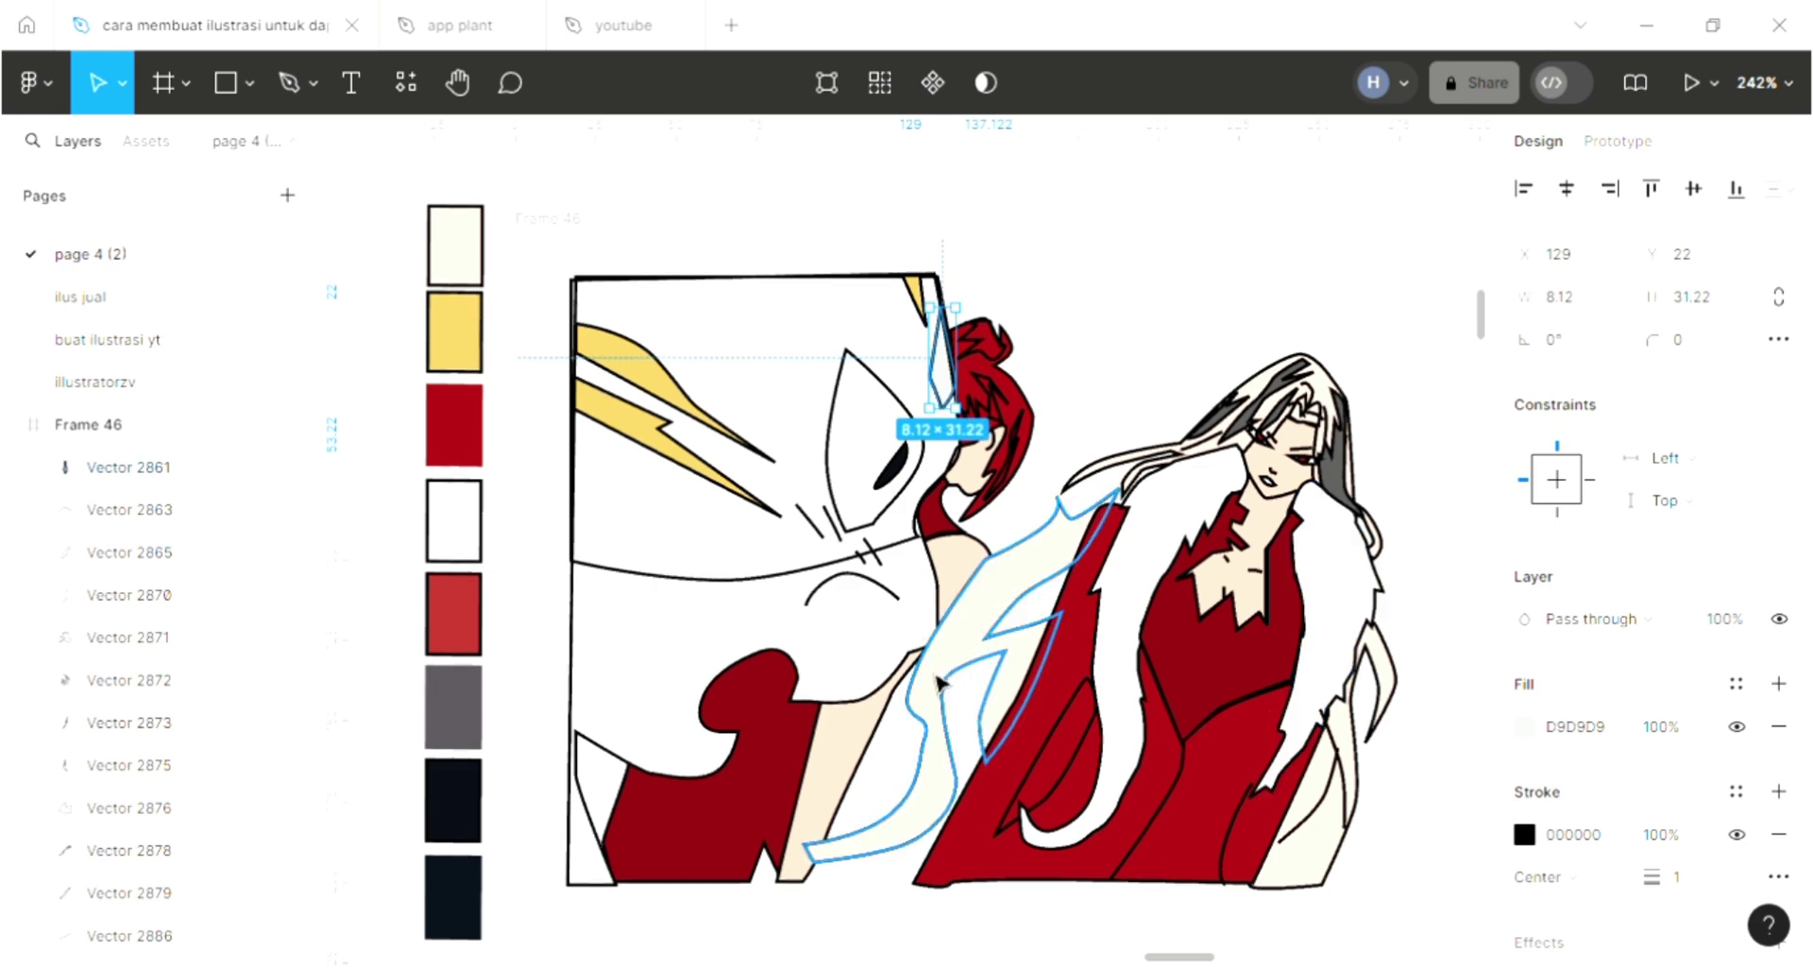
key("i")
left_click(680, 434)
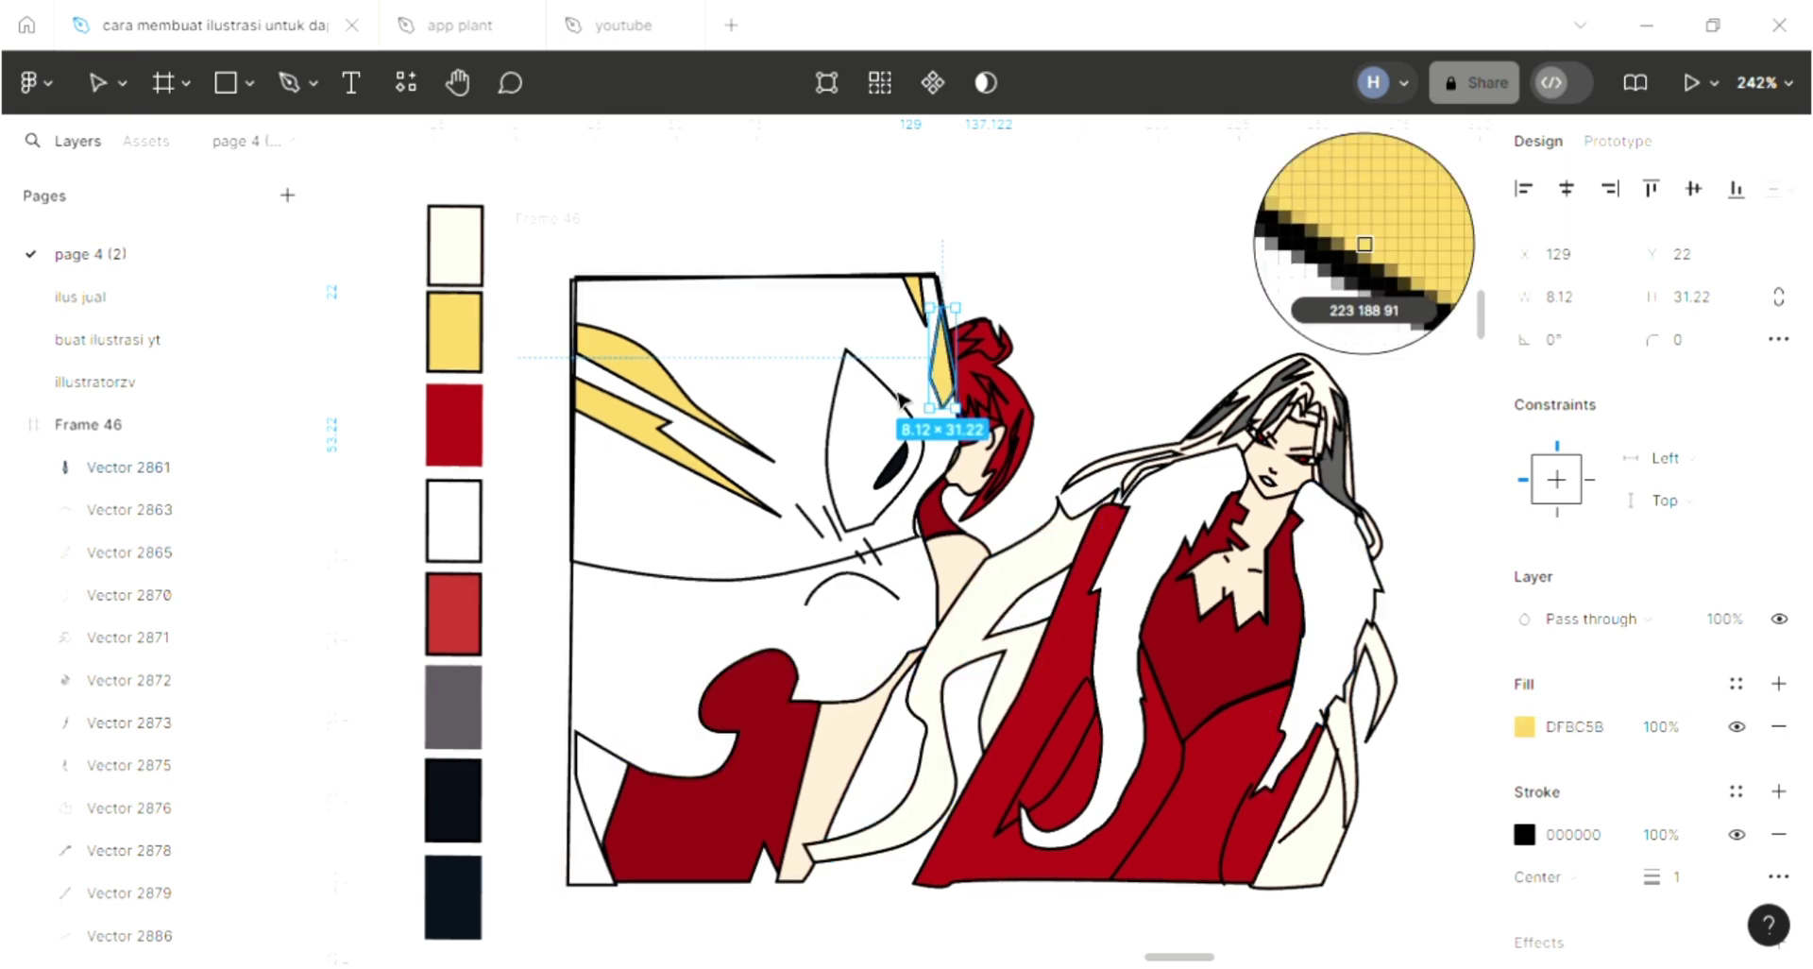
left_click(1095, 363)
Step: Fill the small hair piece atop the head with a colour sampled from the drawing
left_click(987, 350)
scroll(1010, 396, "up", 3)
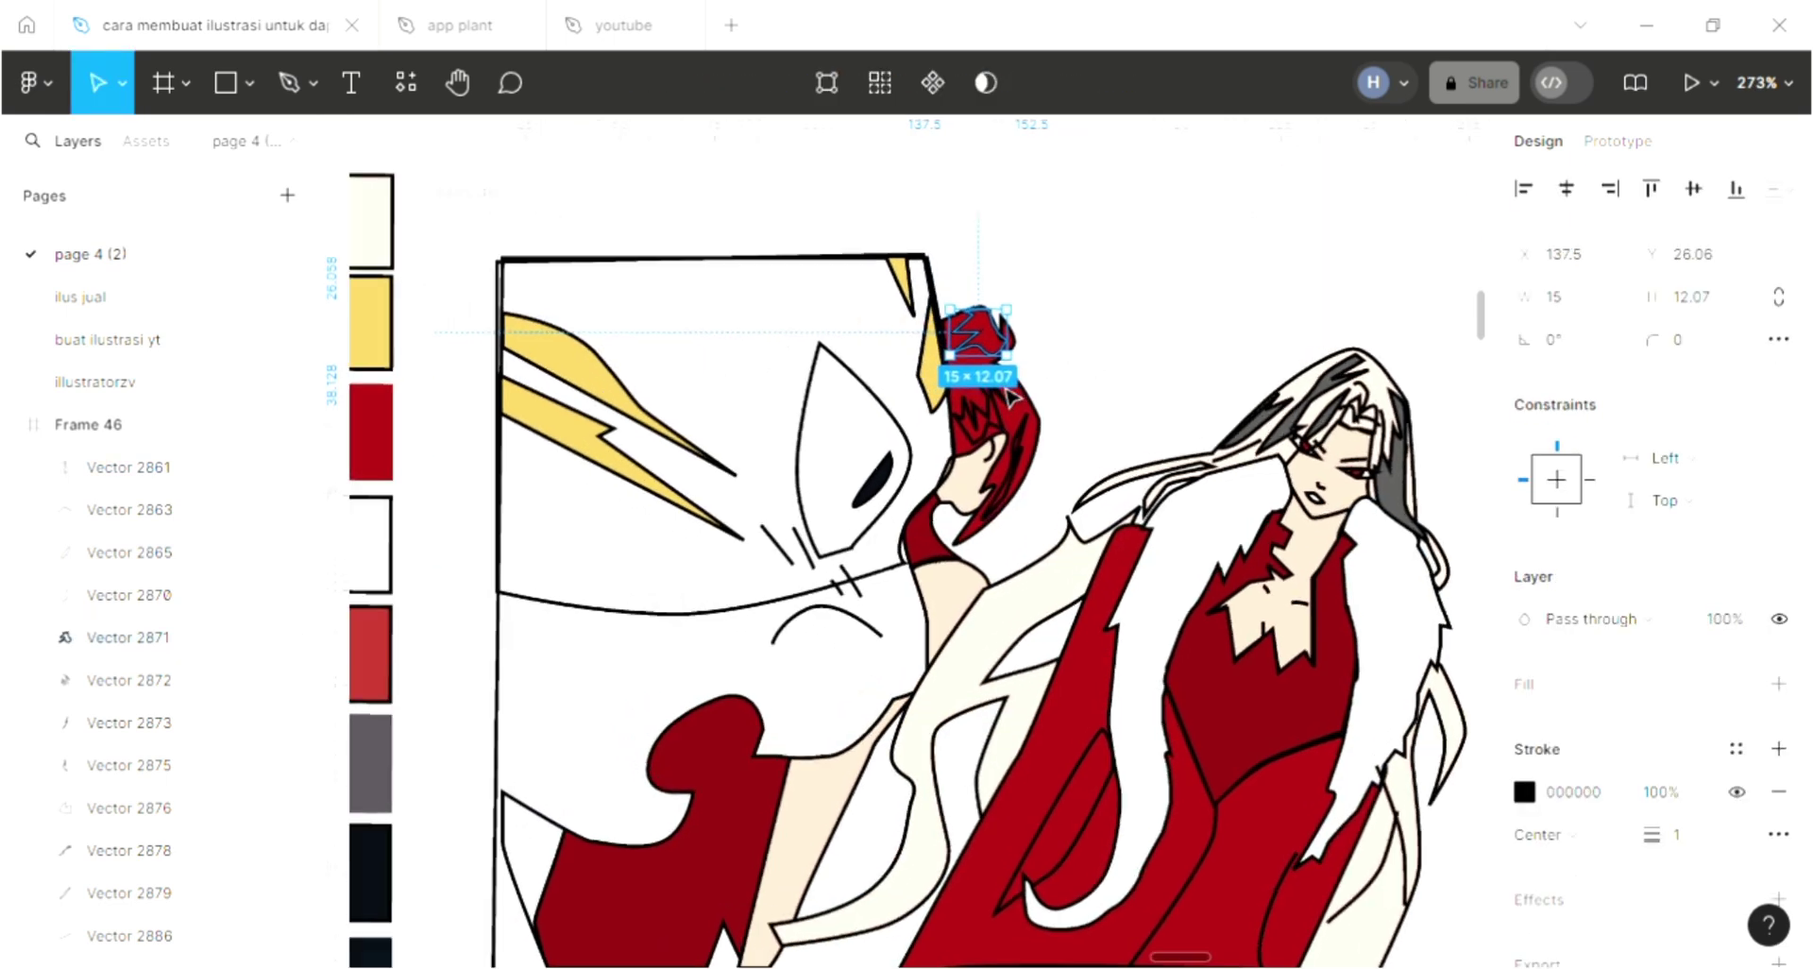
scroll(1009, 395, "up", 2)
left_click(1782, 681)
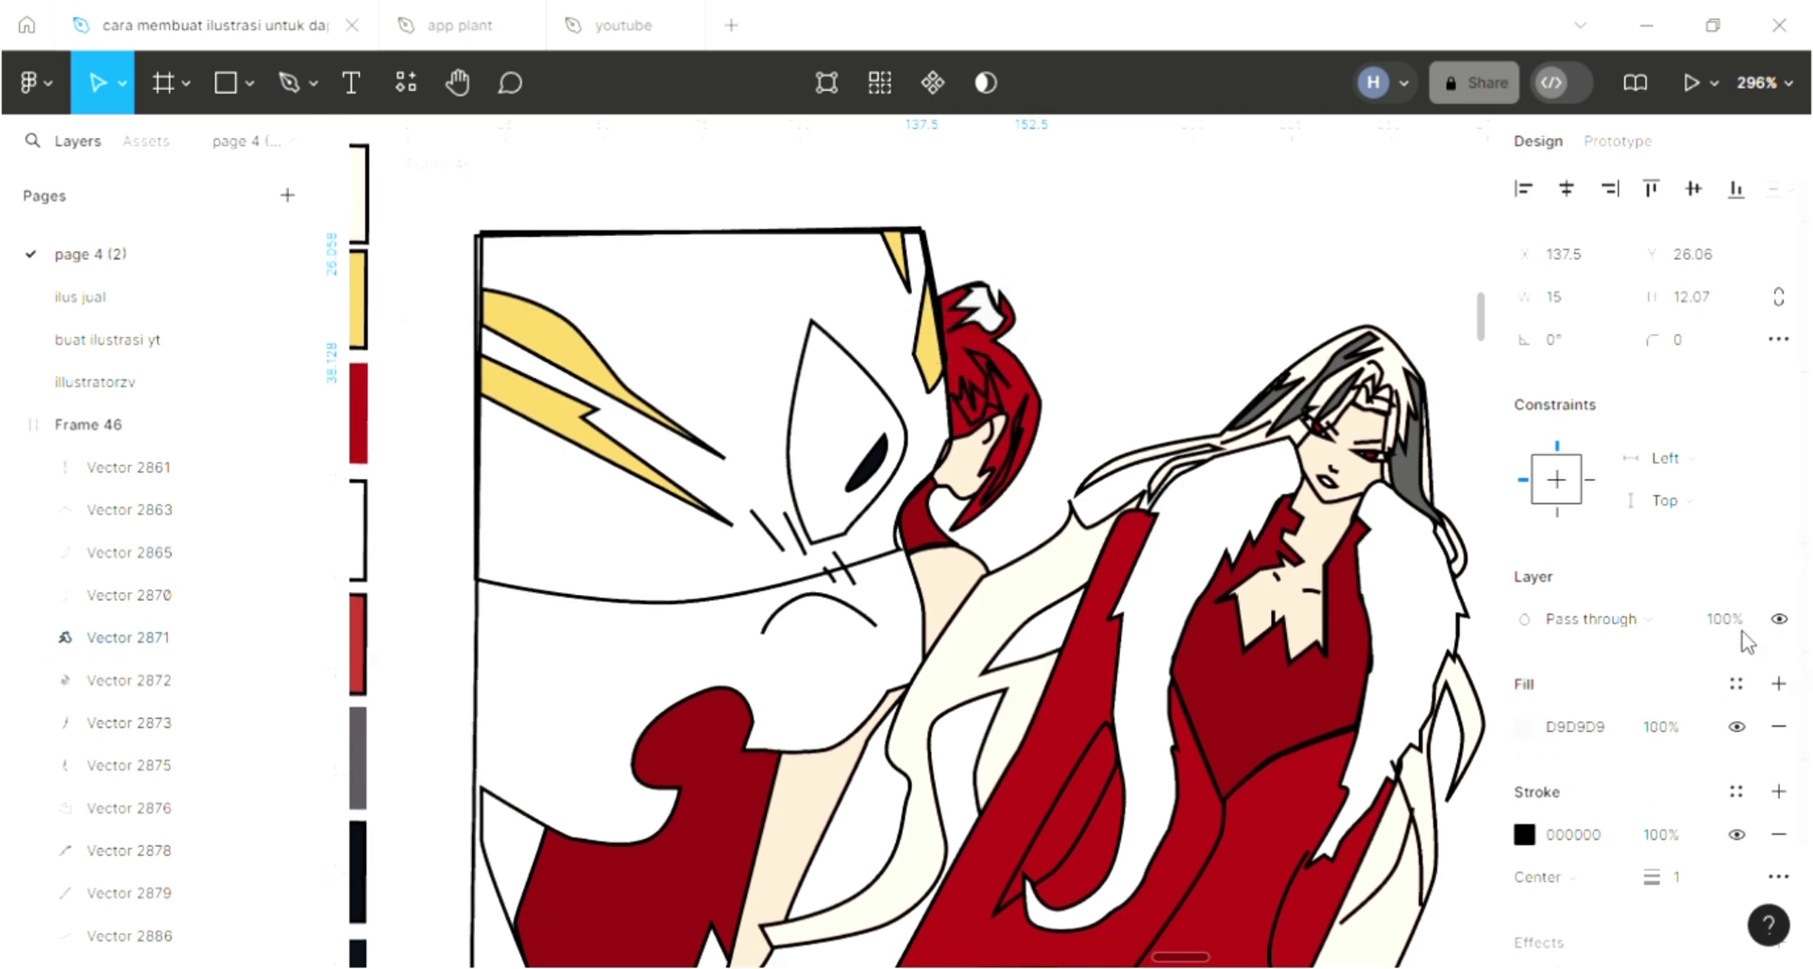
key("i")
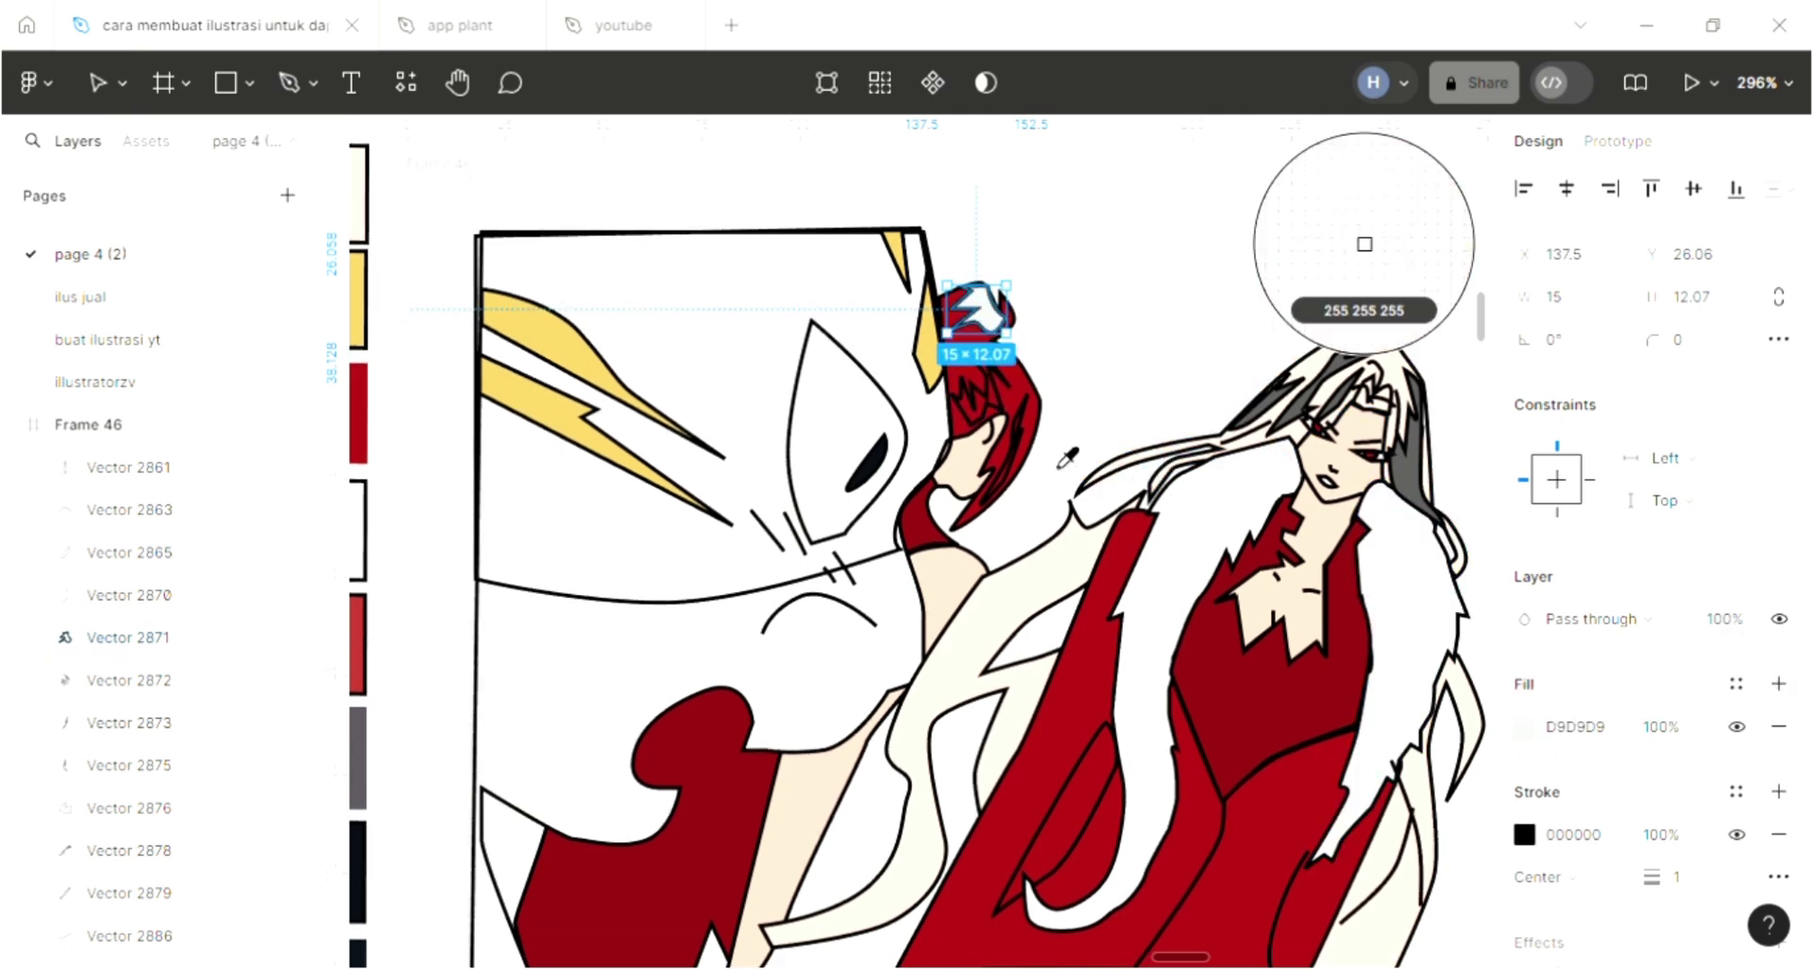
left_click(1009, 490)
key("Escape")
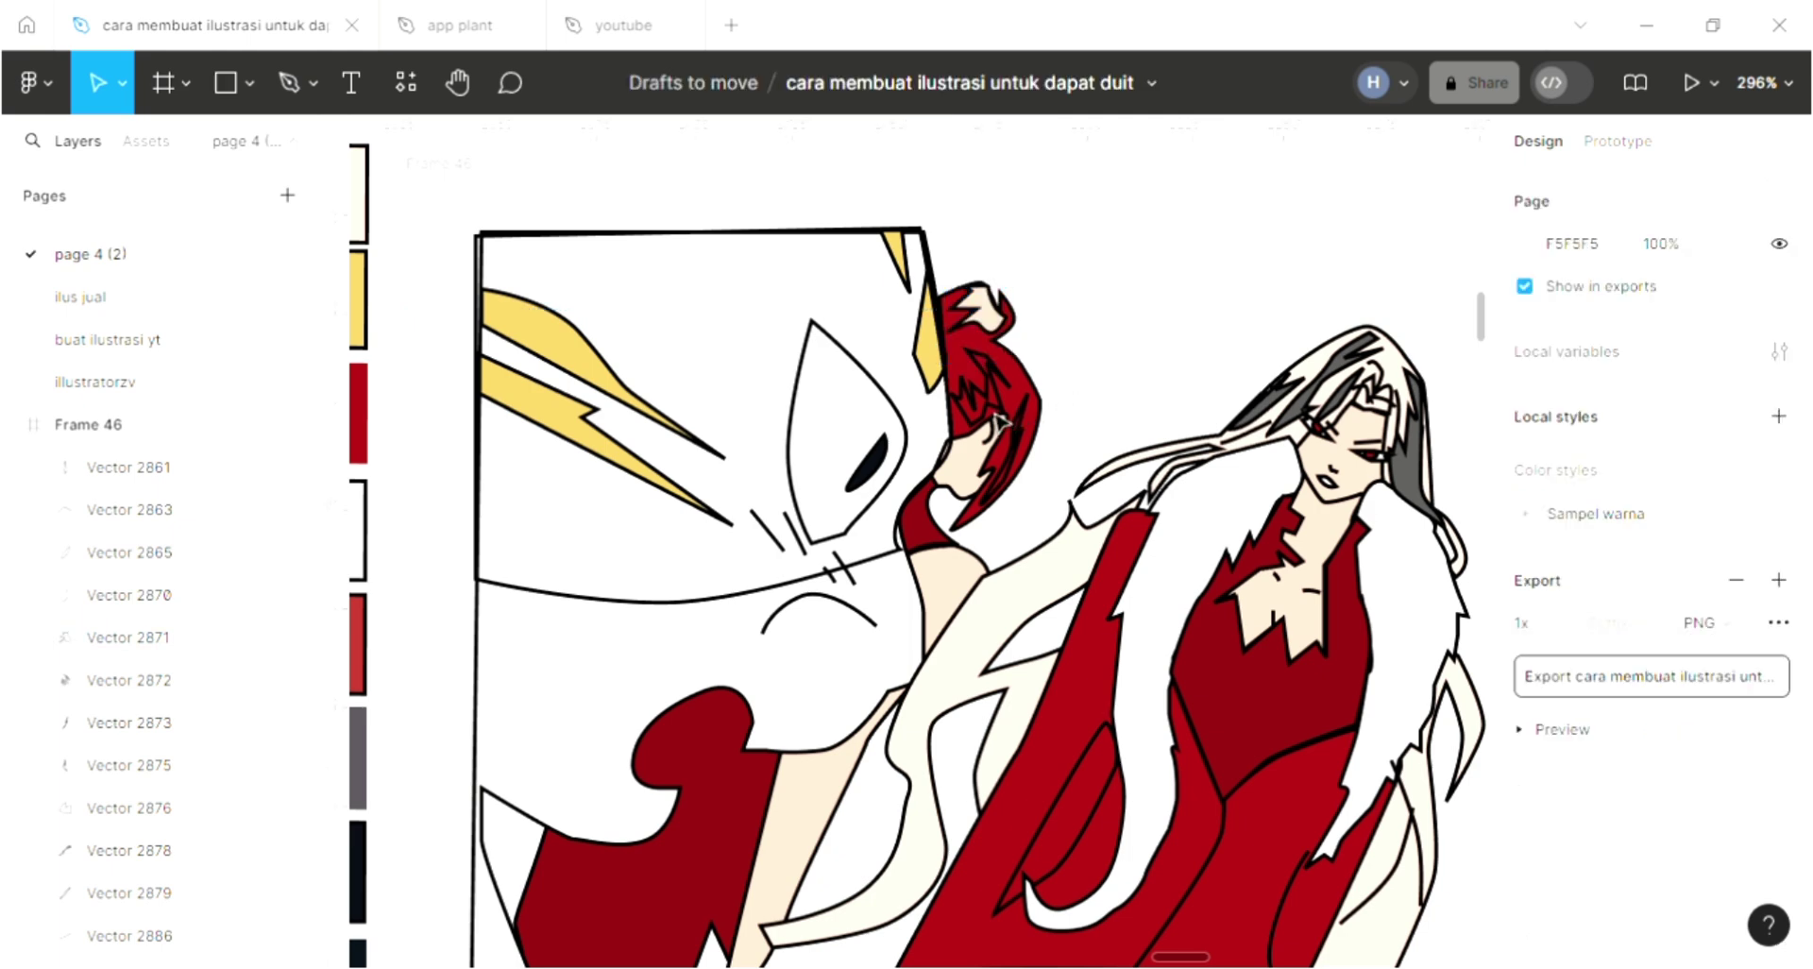
Step: Fill the next small hair piece cream FFE2D3 and the long hair strand with a sampled colour
left_click(988, 415)
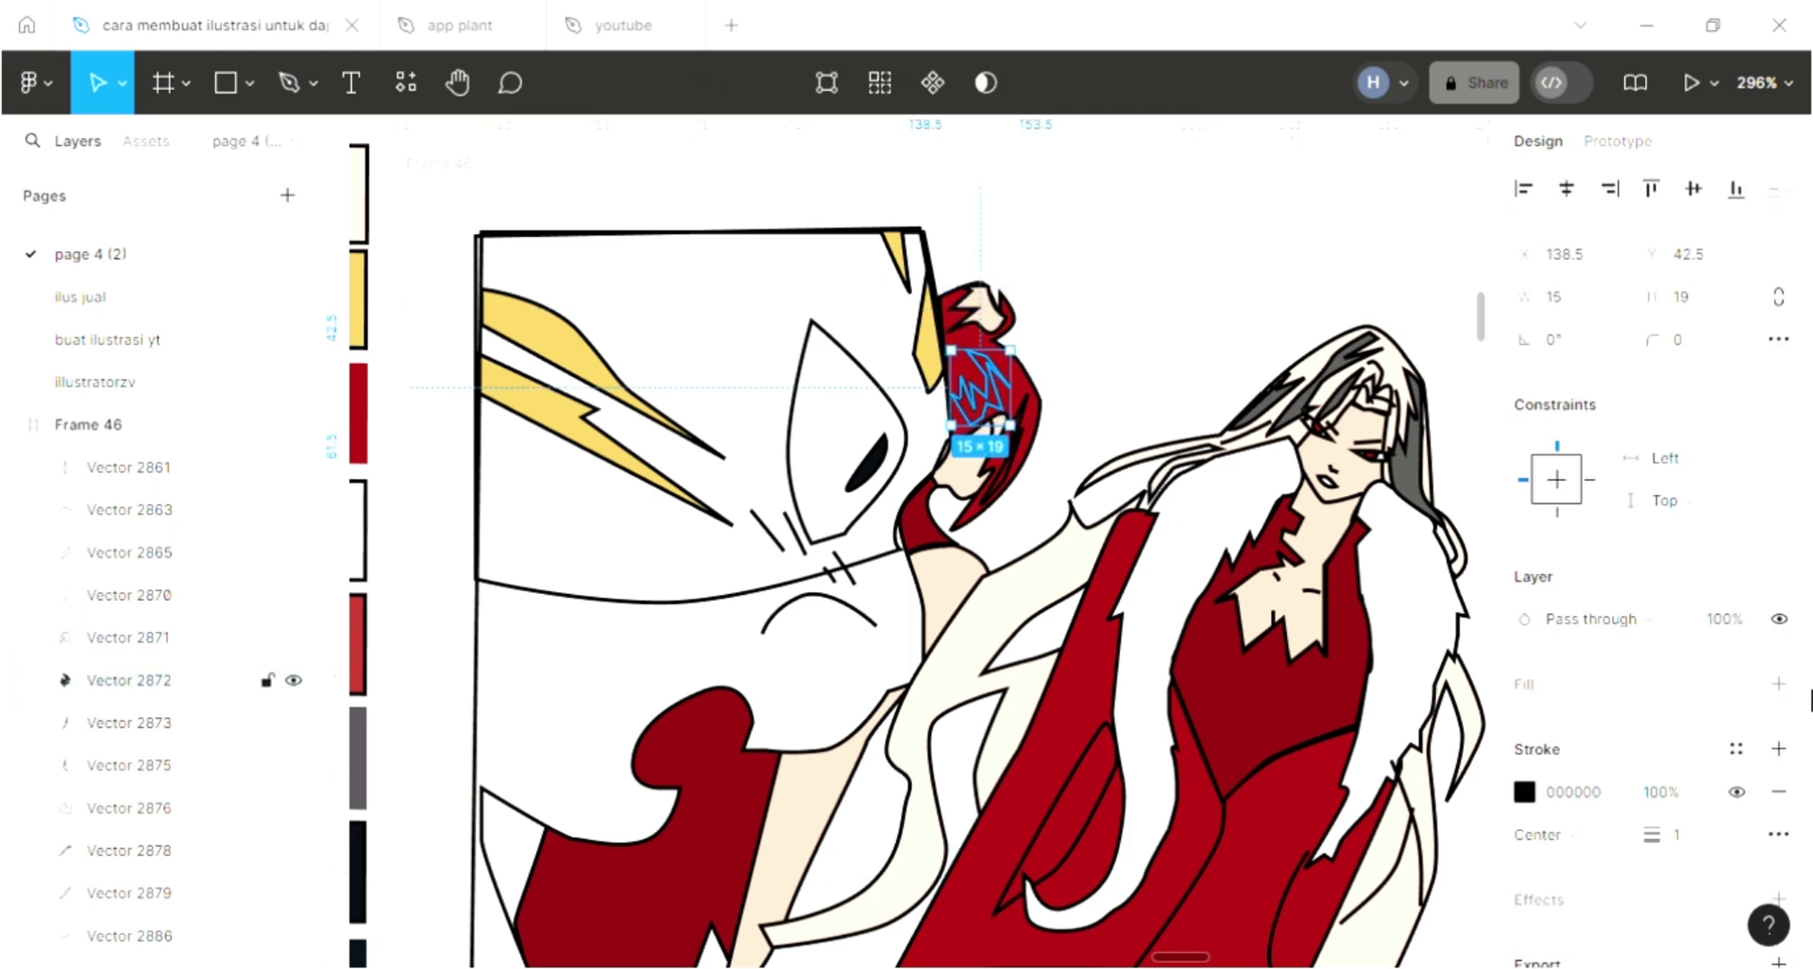
left_click(1778, 683)
key("i")
left_click(1018, 488)
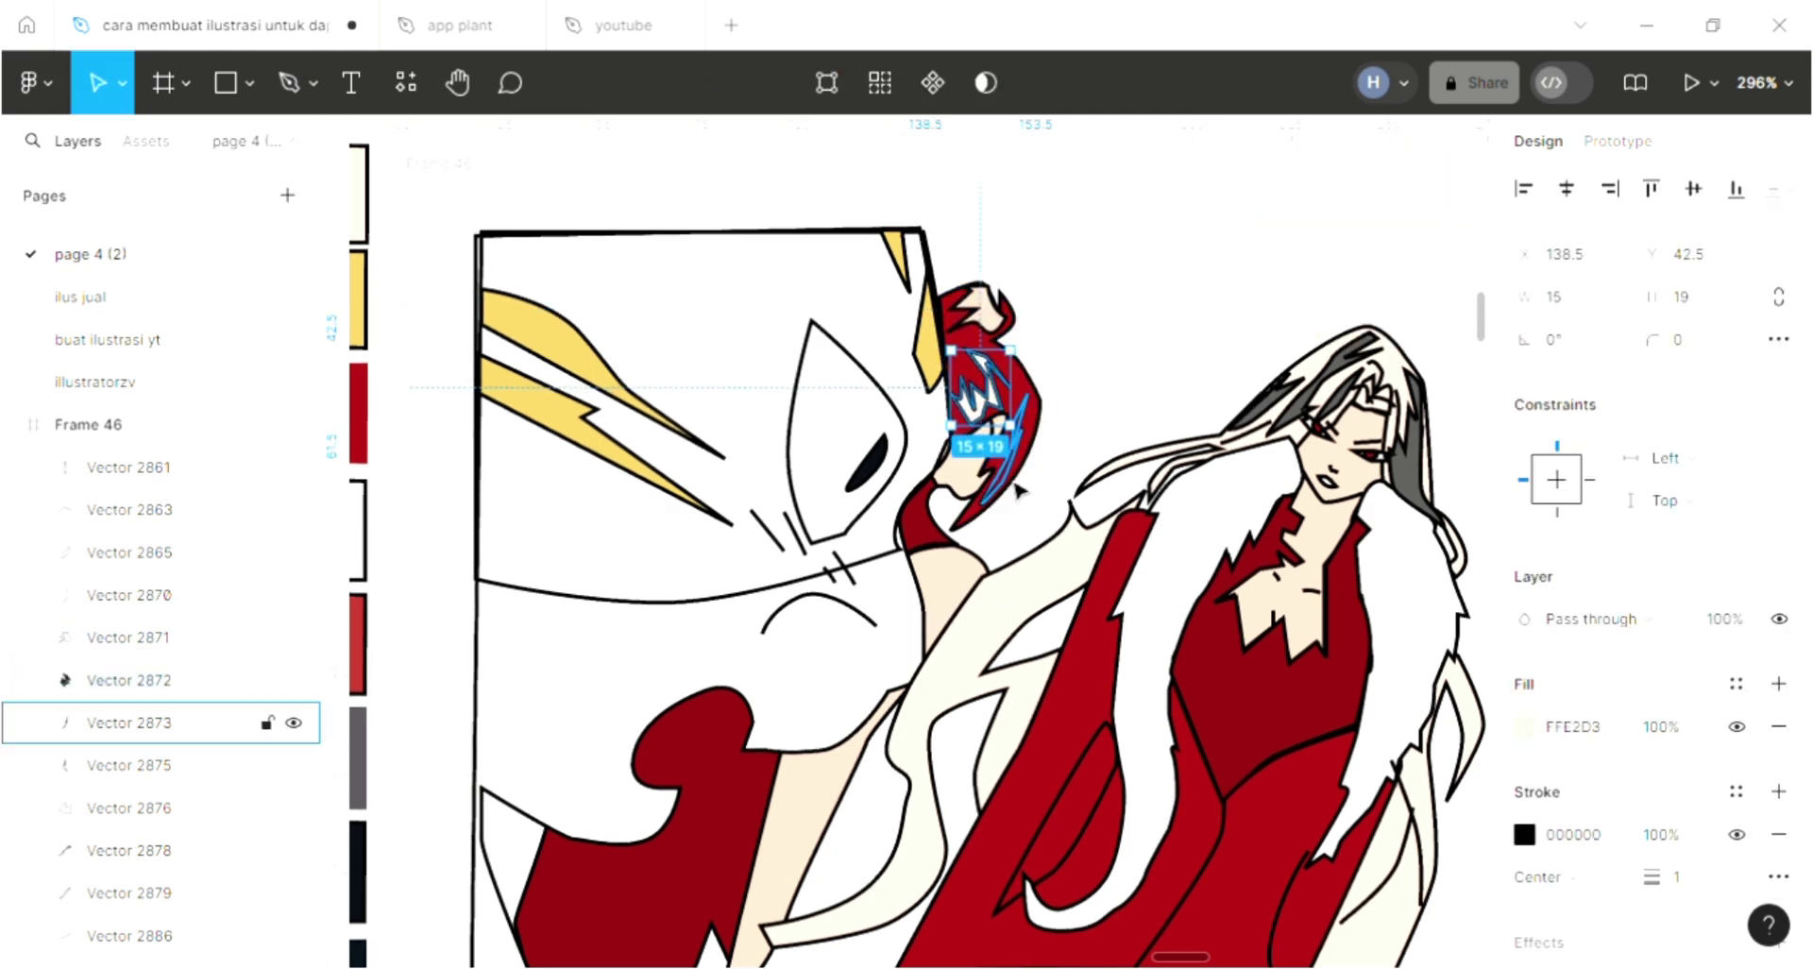
left_click(1017, 488)
left_click(1778, 683)
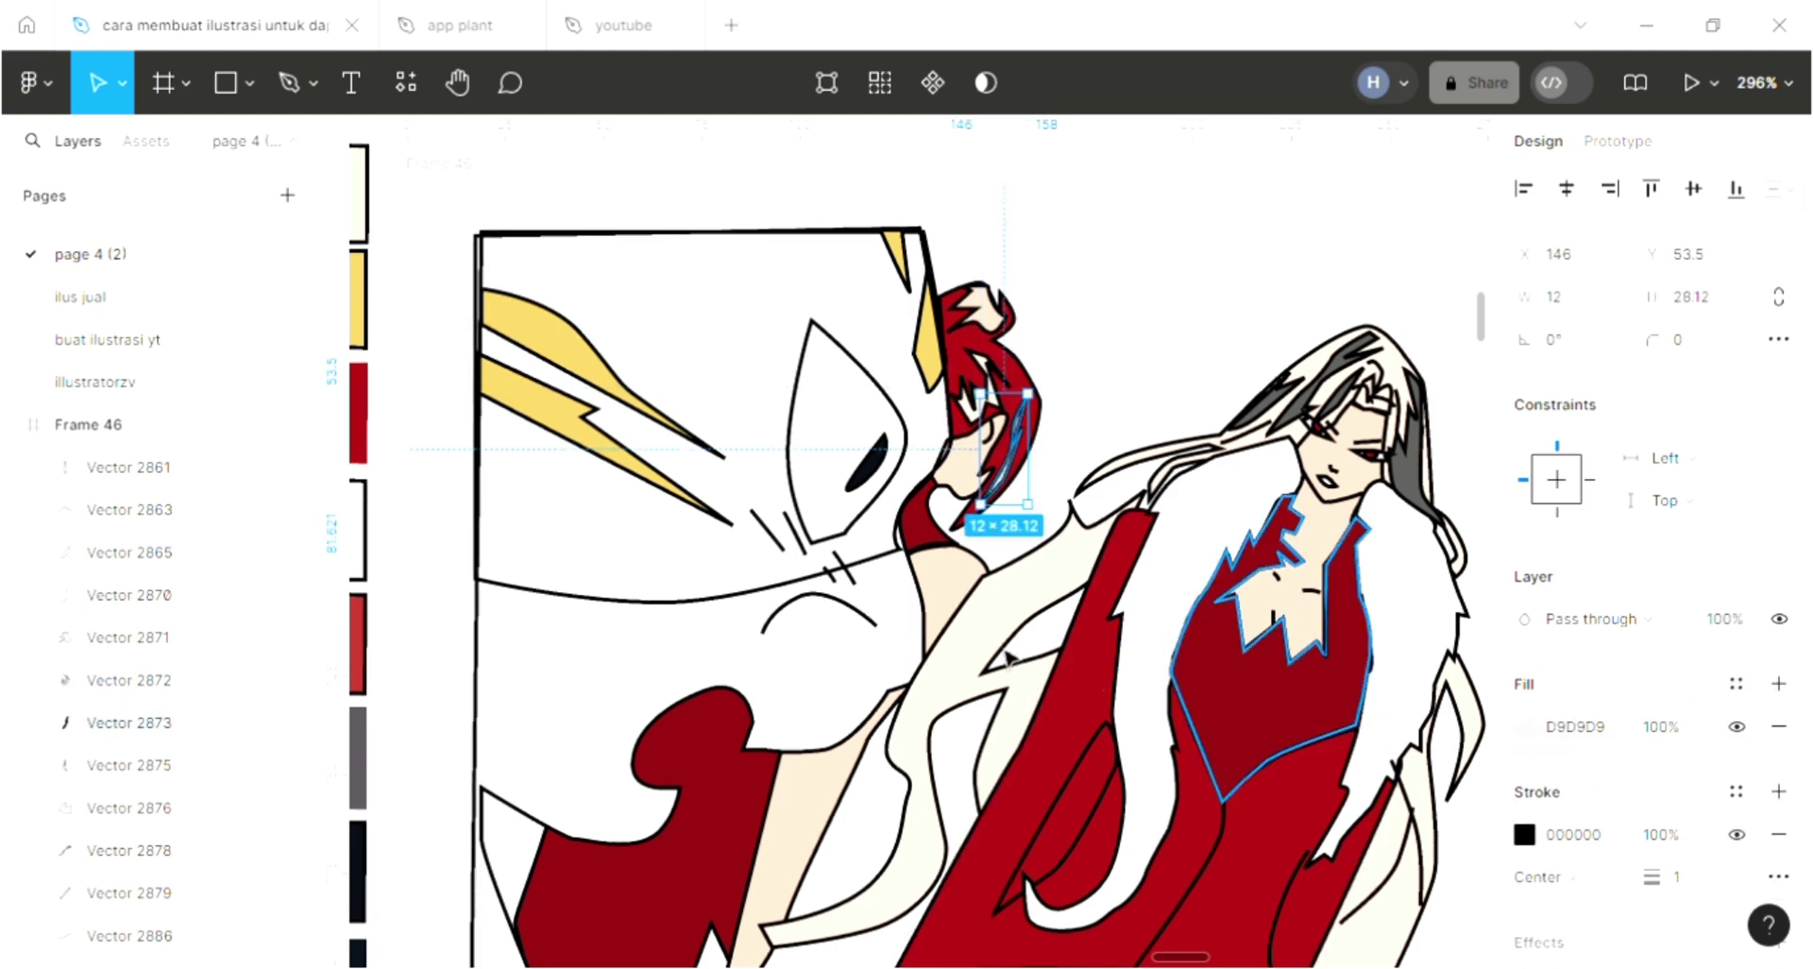
key("i")
left_click(1039, 596)
key("Escape")
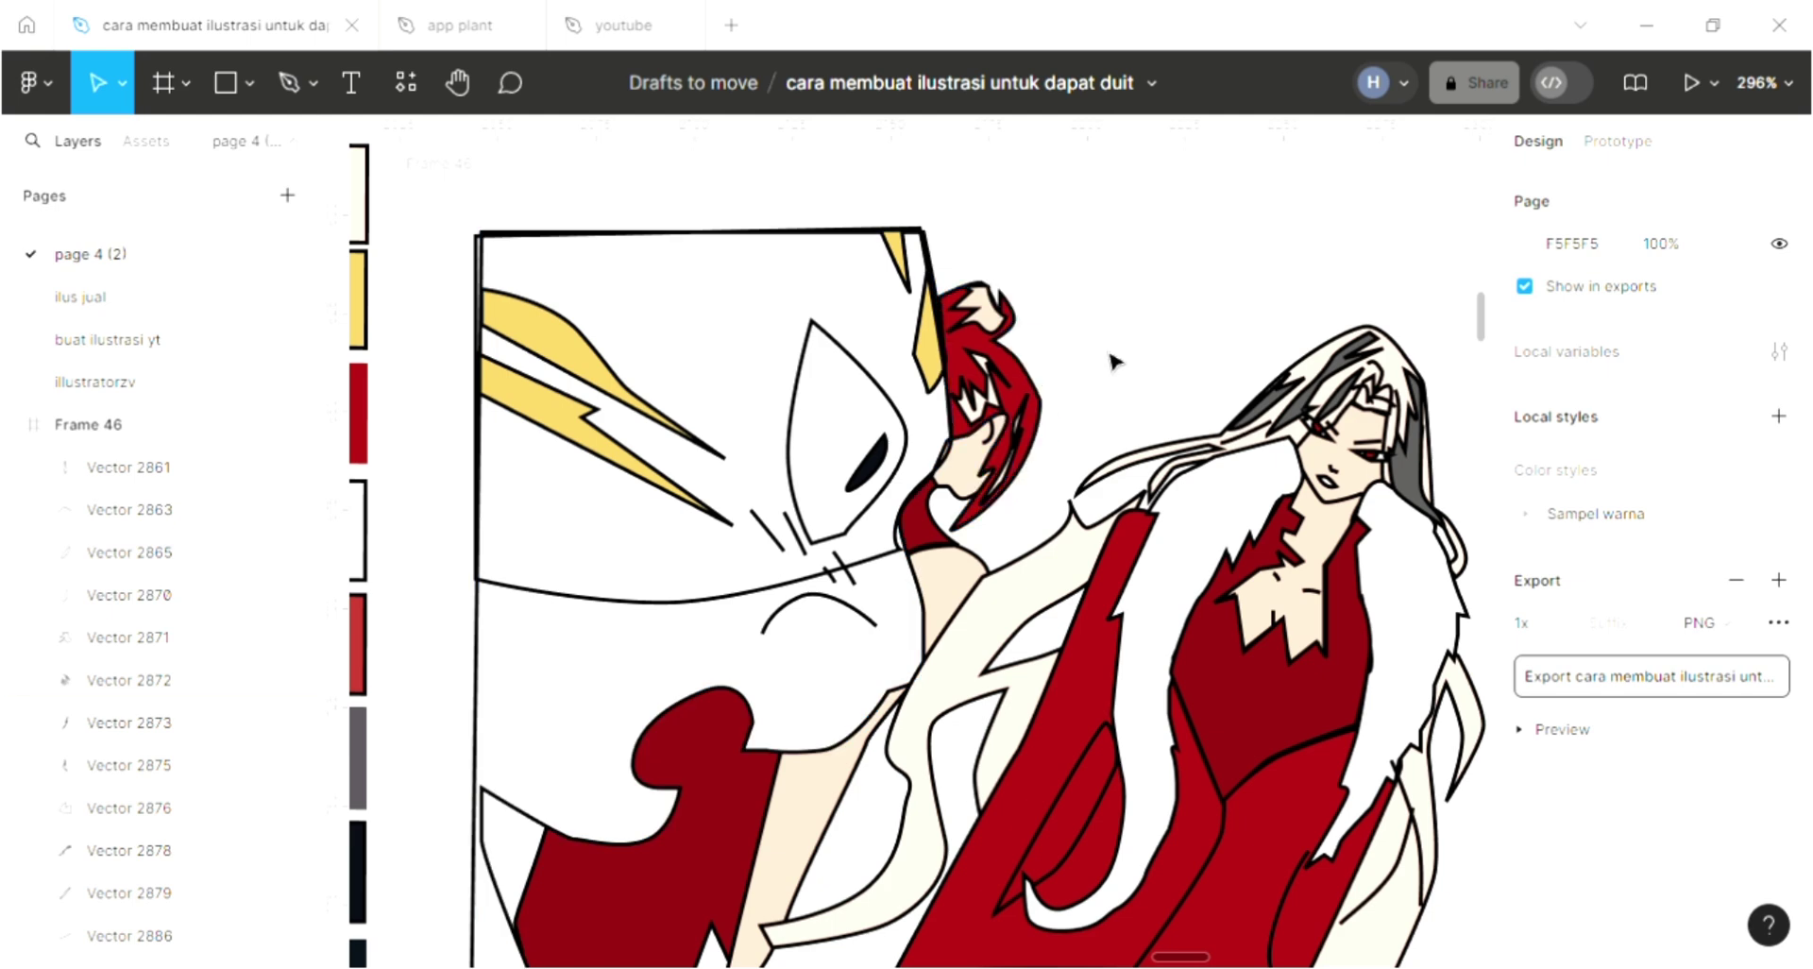
left_click(294, 84)
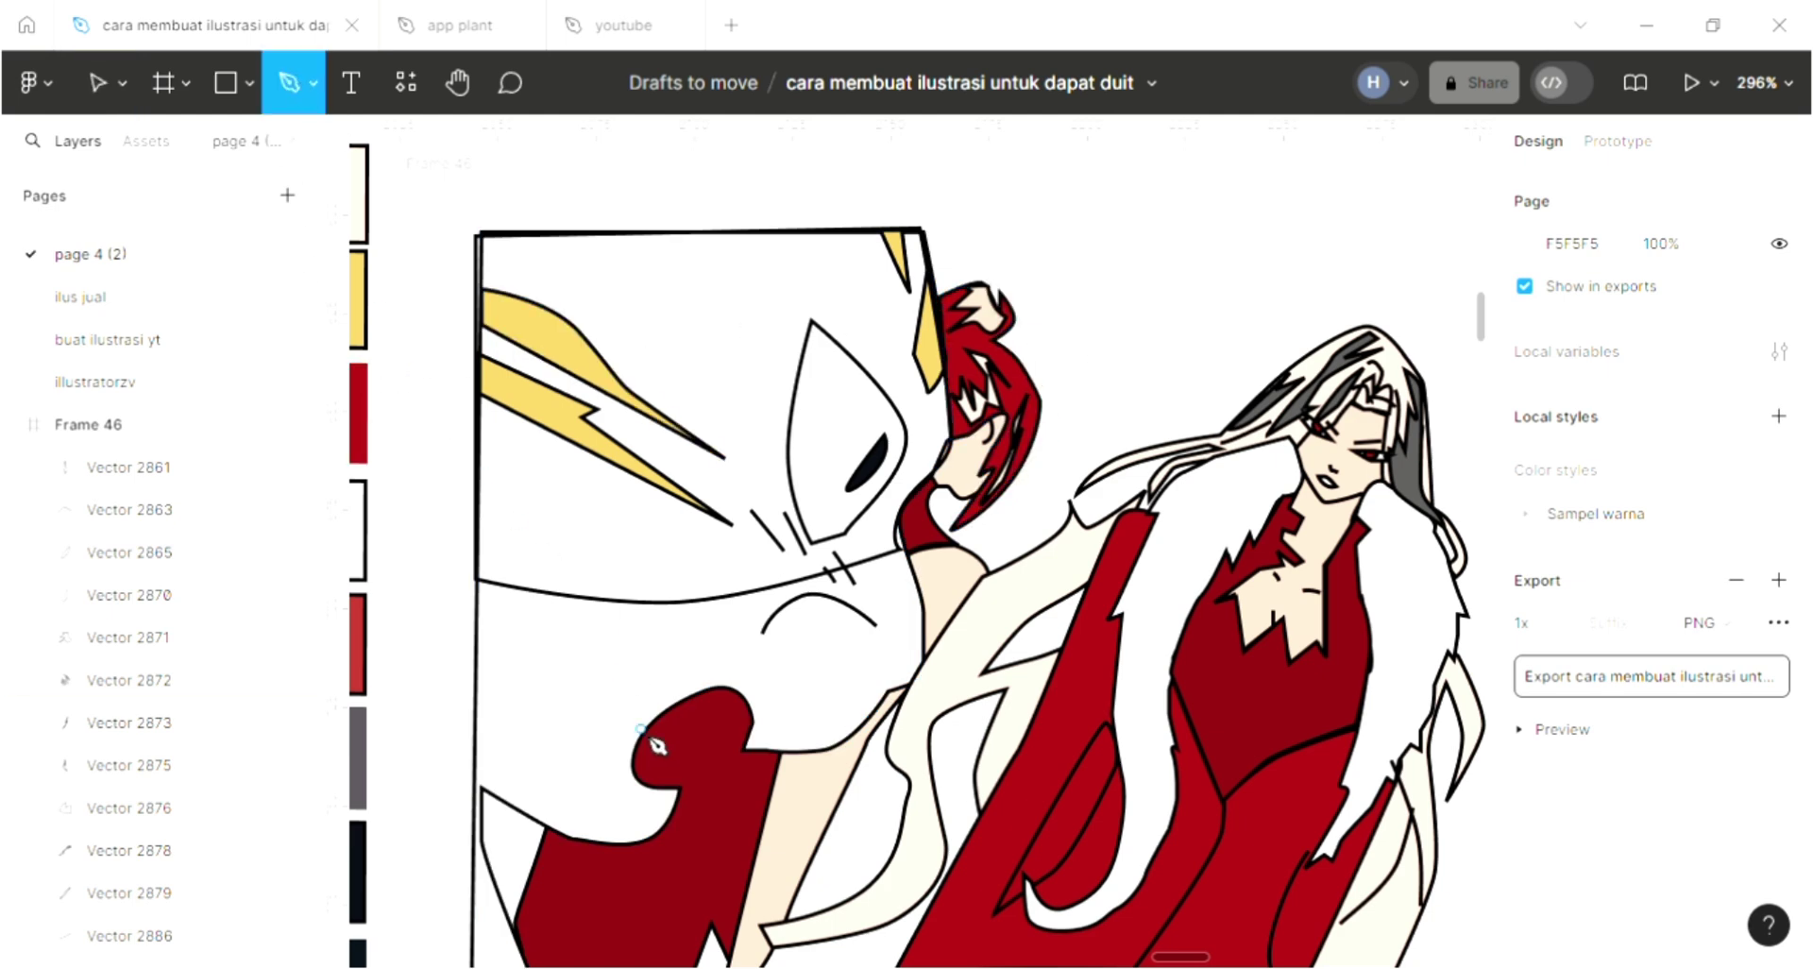
Step: Draw short Pen lines across the maroon shape's upper and lower notches
scroll(615, 838, "up", 2)
scroll(614, 838, "up", 2)
scroll(812, 708, "up", 1)
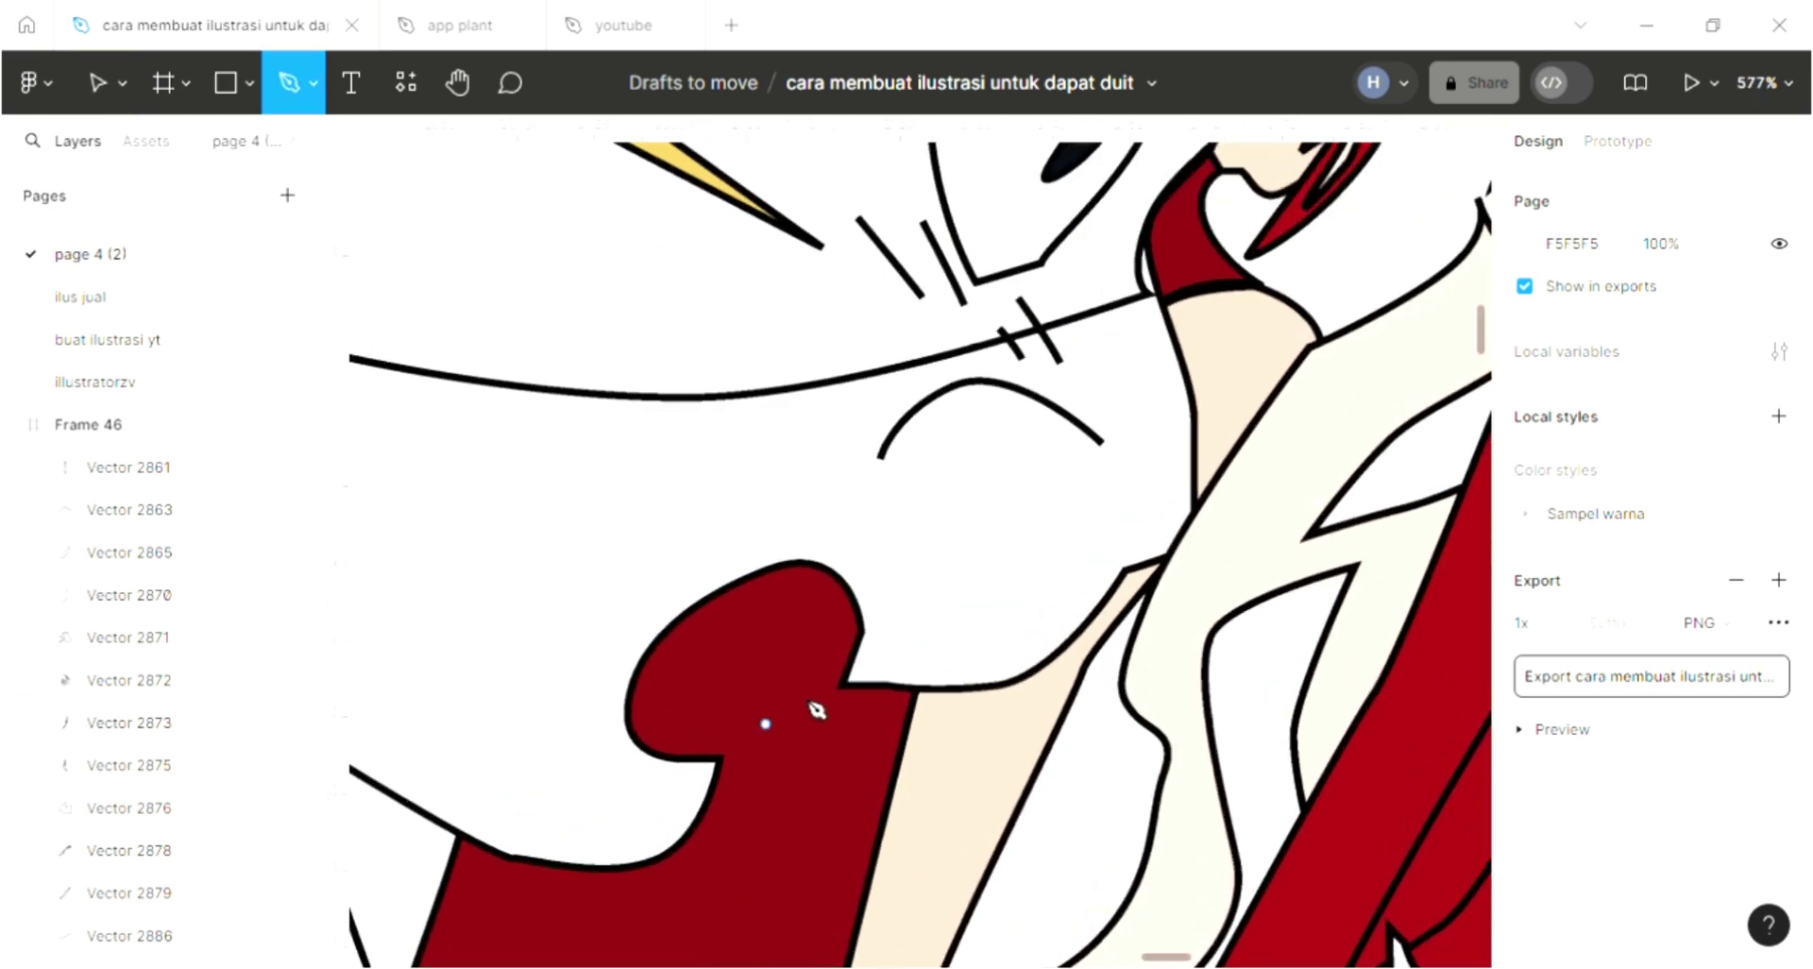
scroll(840, 685, "up", 1)
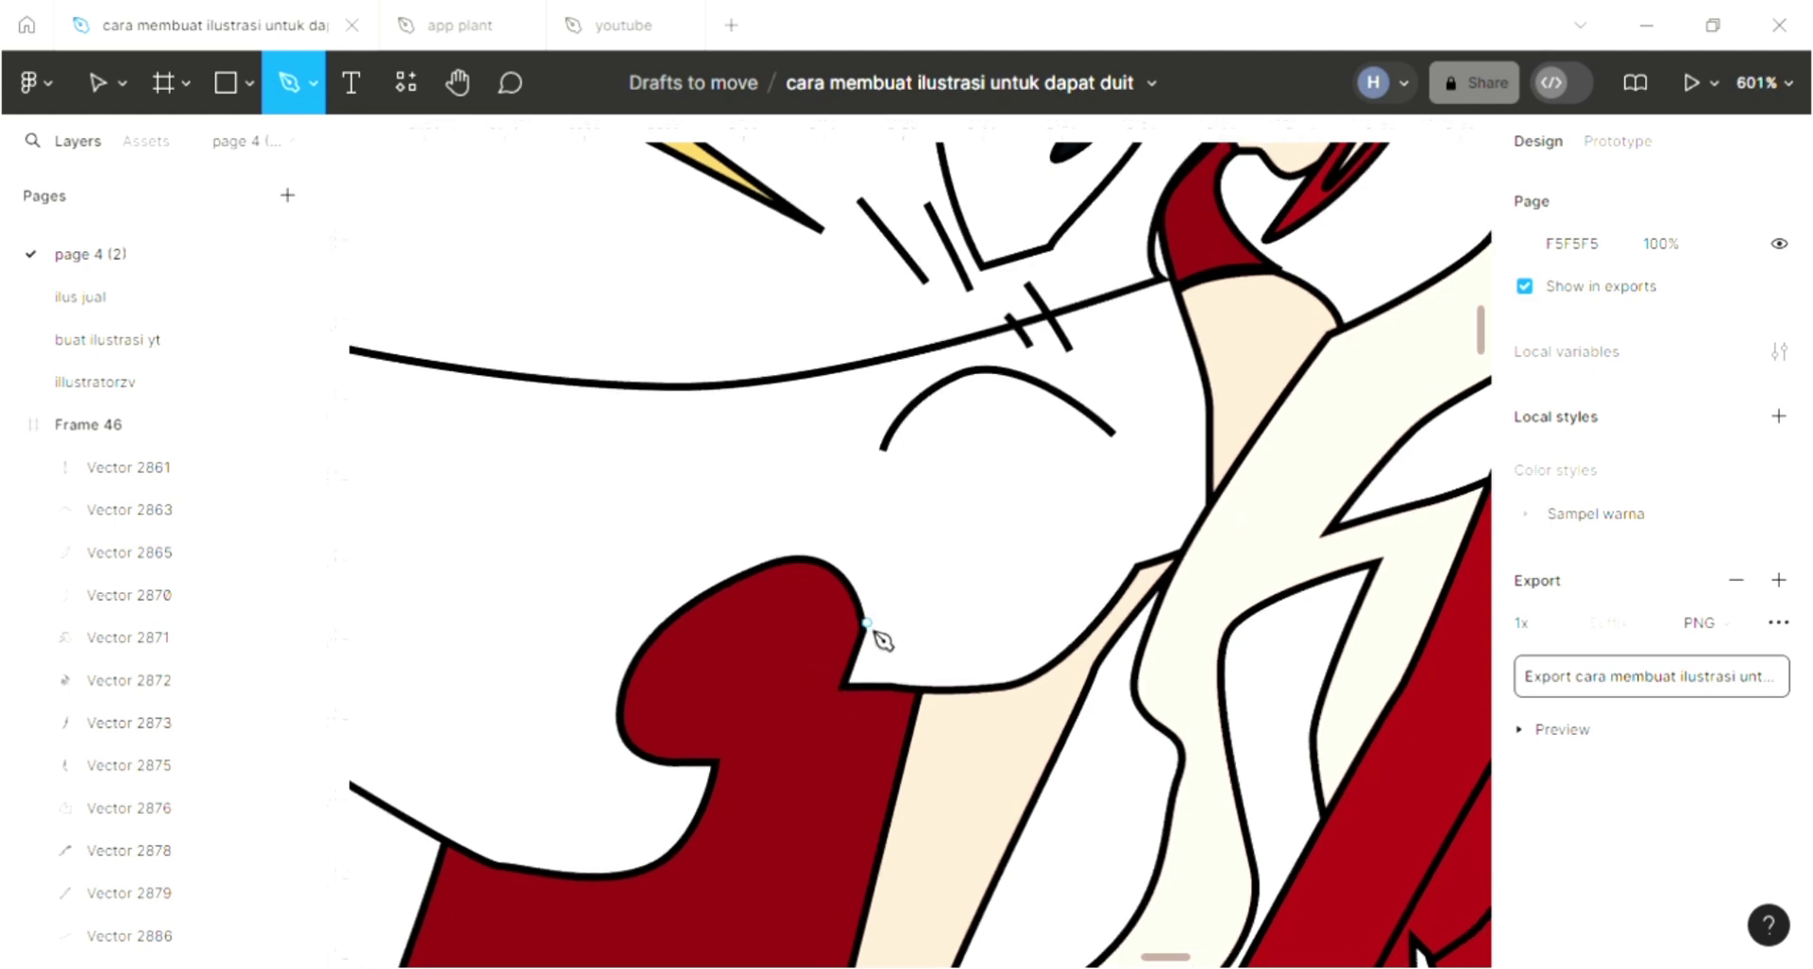
left_click(865, 622)
left_click(894, 686)
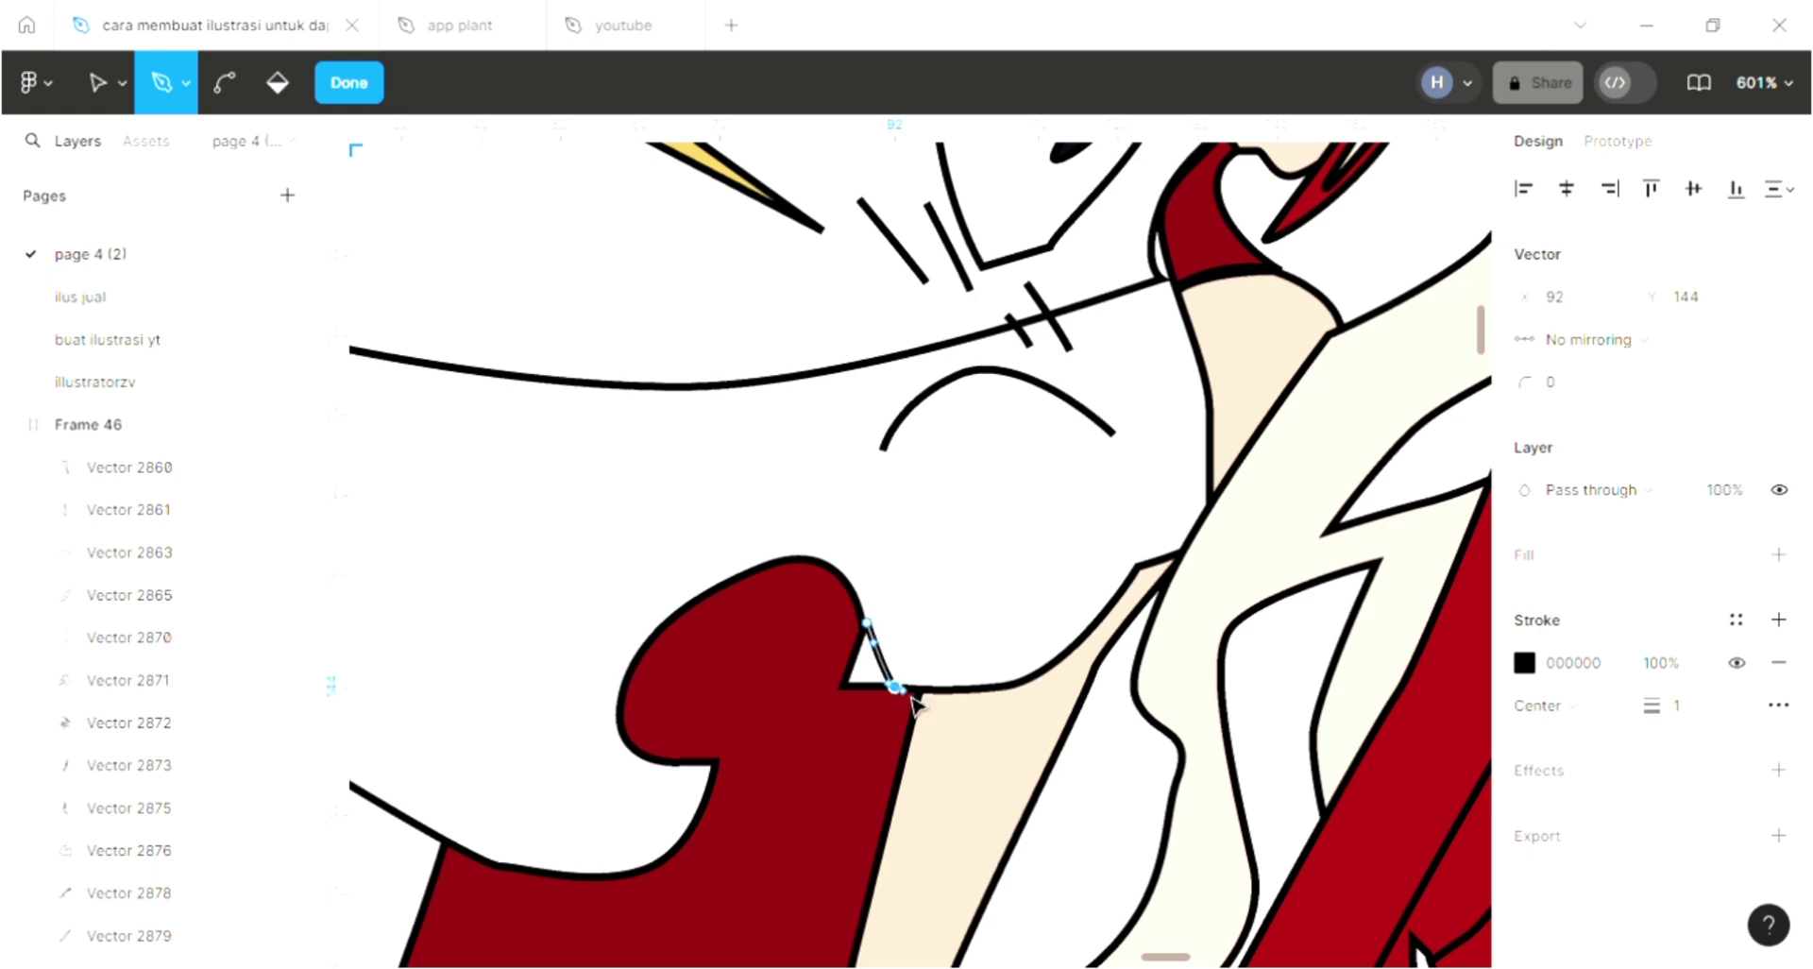
key("Escape")
left_click(809, 693)
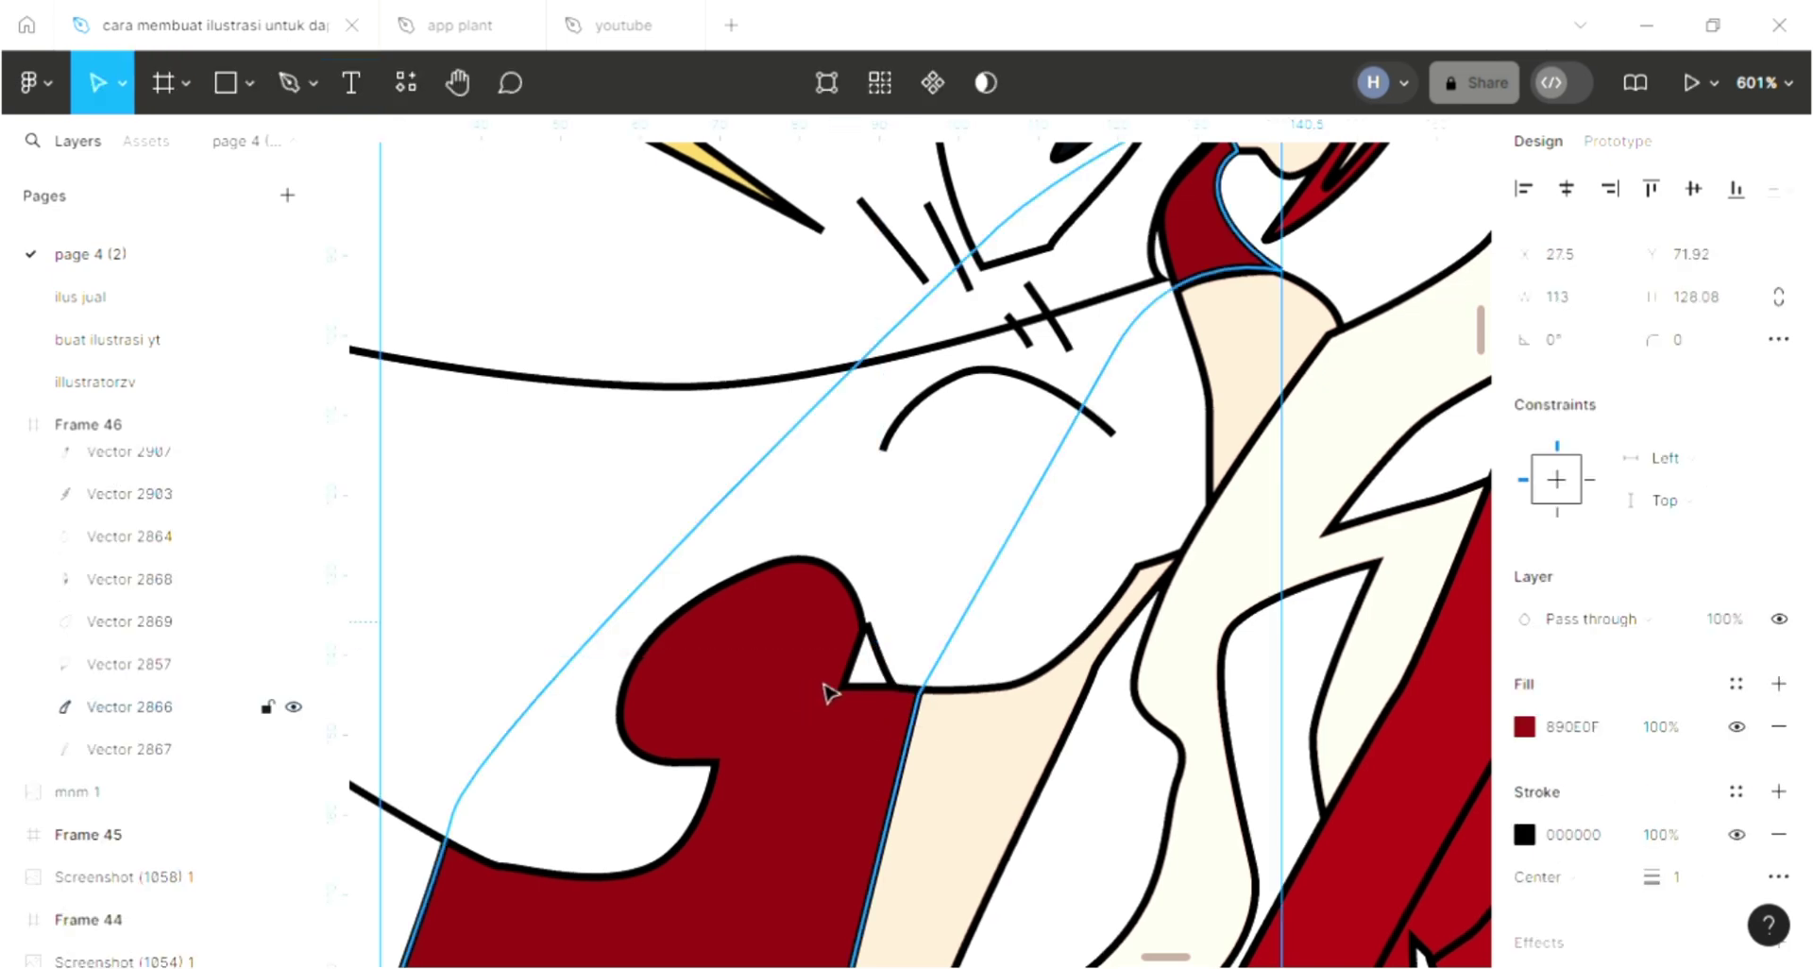
key("Escape")
key("p")
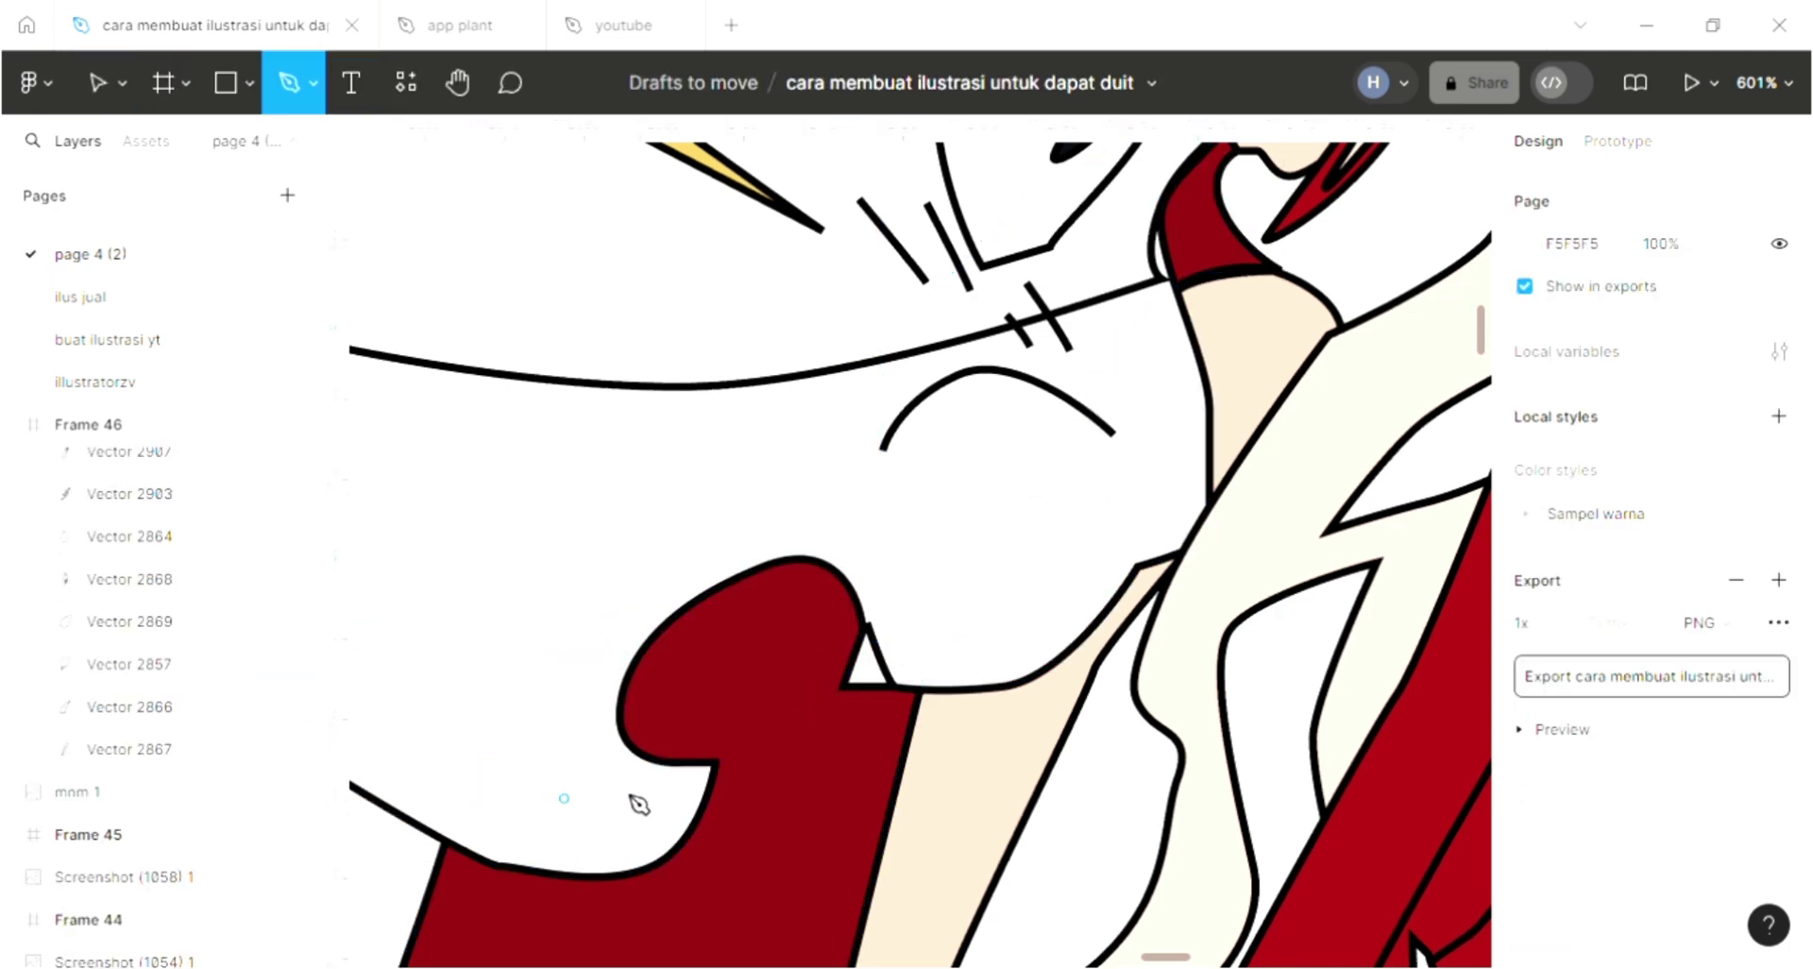
left_click(664, 765)
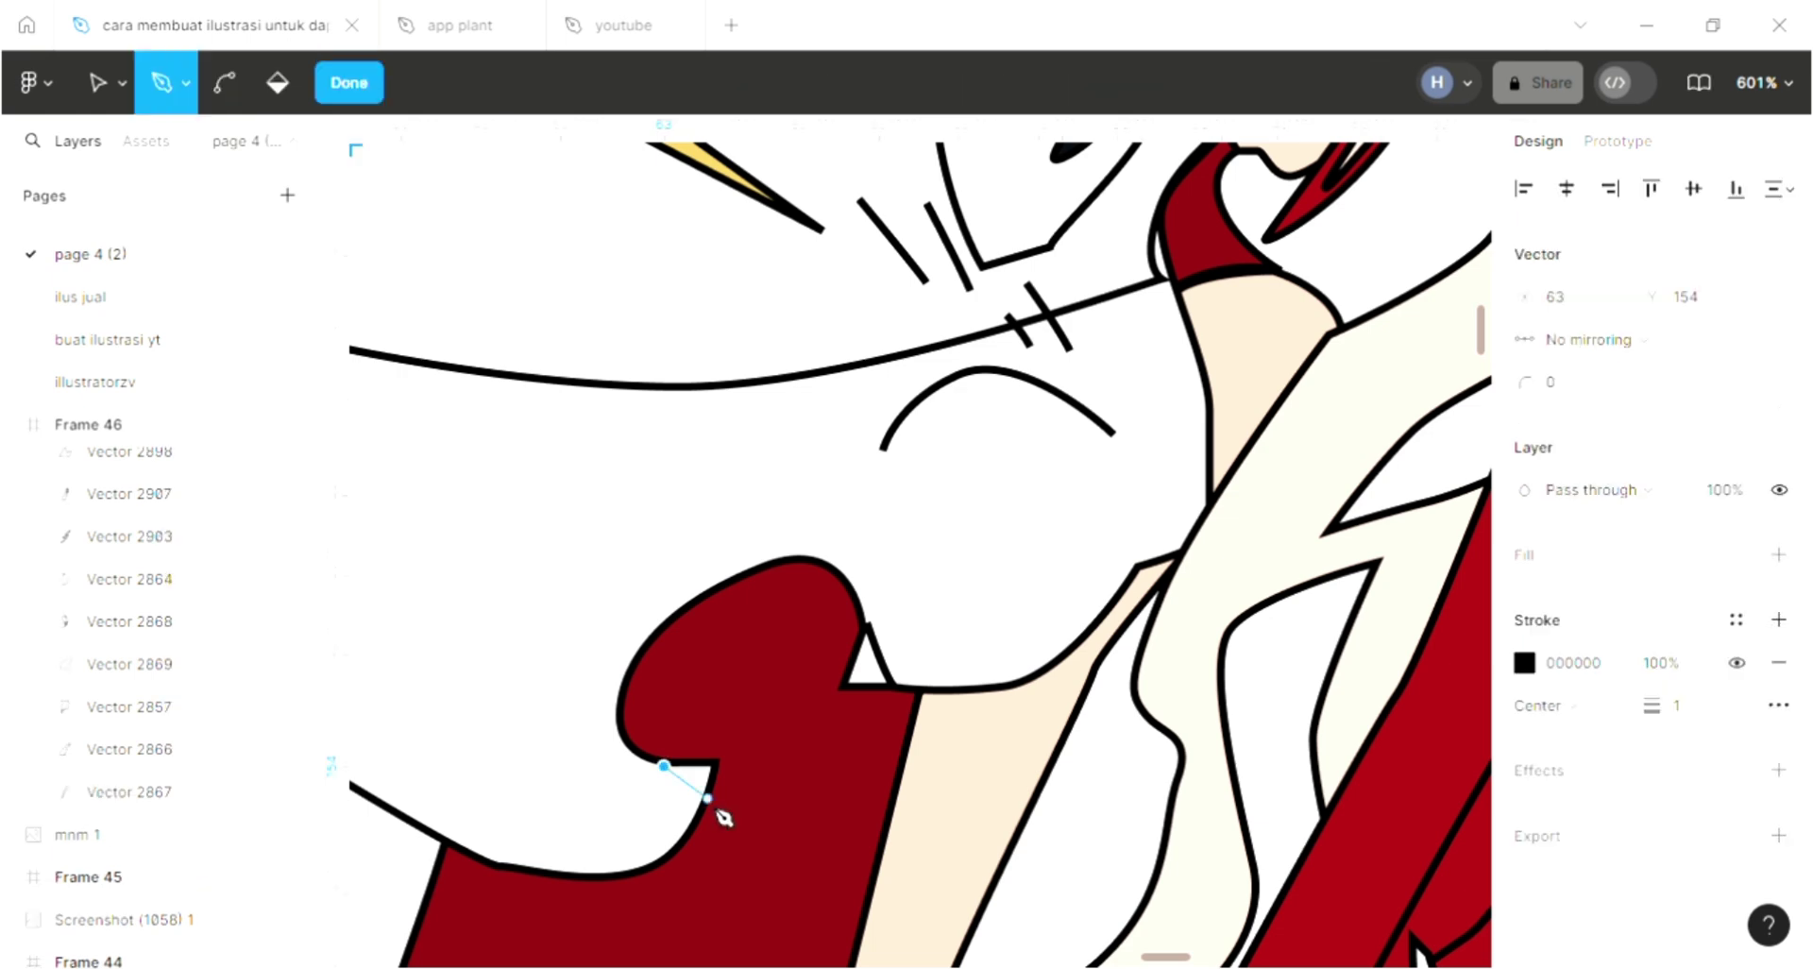
left_click_drag(696, 805, 708, 808)
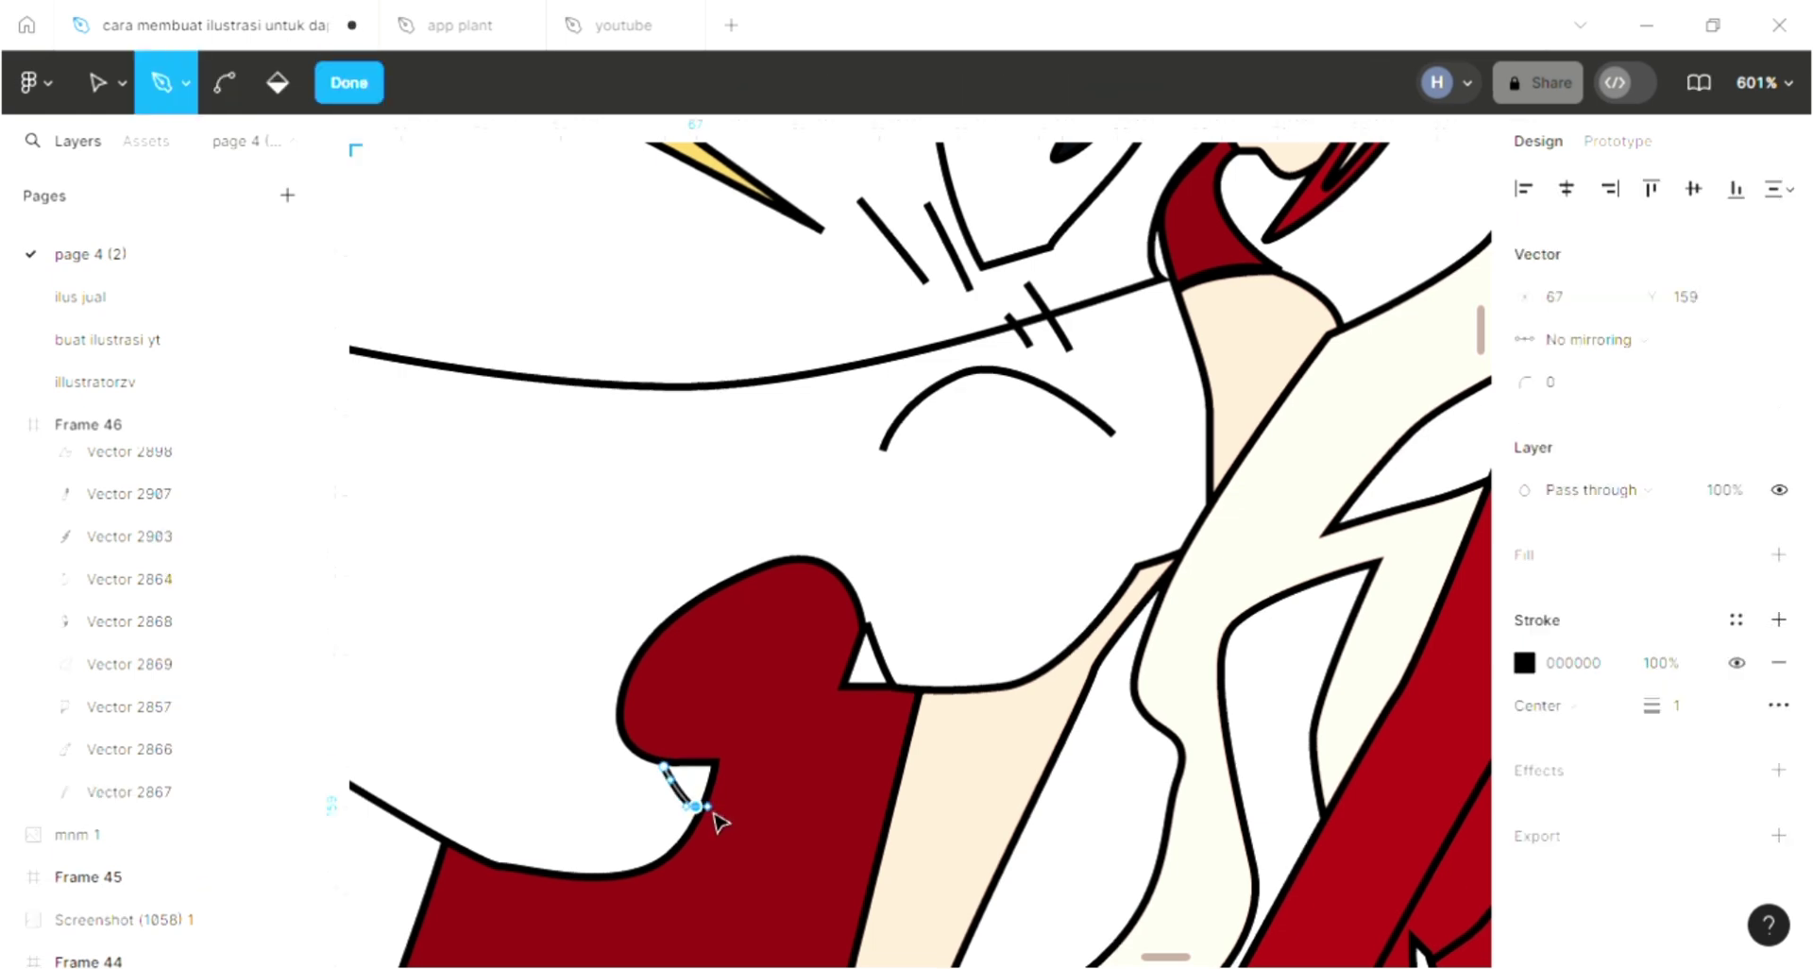
key("Escape")
key("Escape")
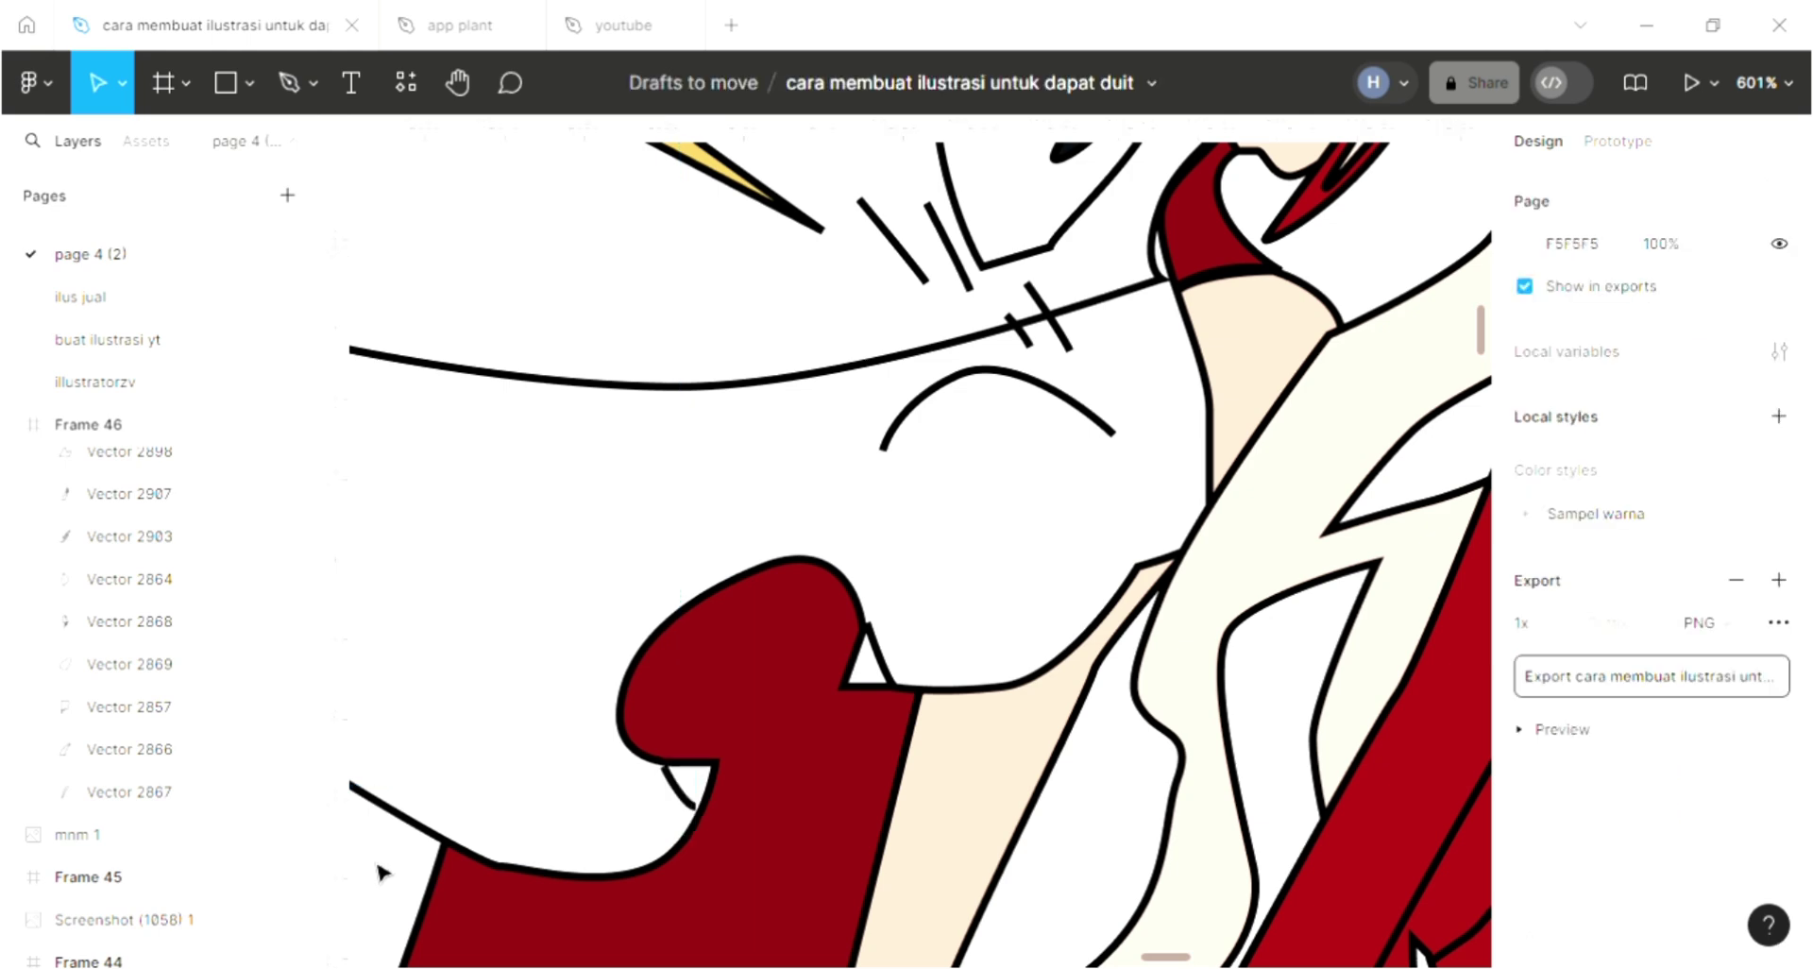
Step: Draw a closed 9.09 × 17.21 teardrop path on the maroon bump and give it a default fill
scroll(384, 866, "up", 1)
key("p")
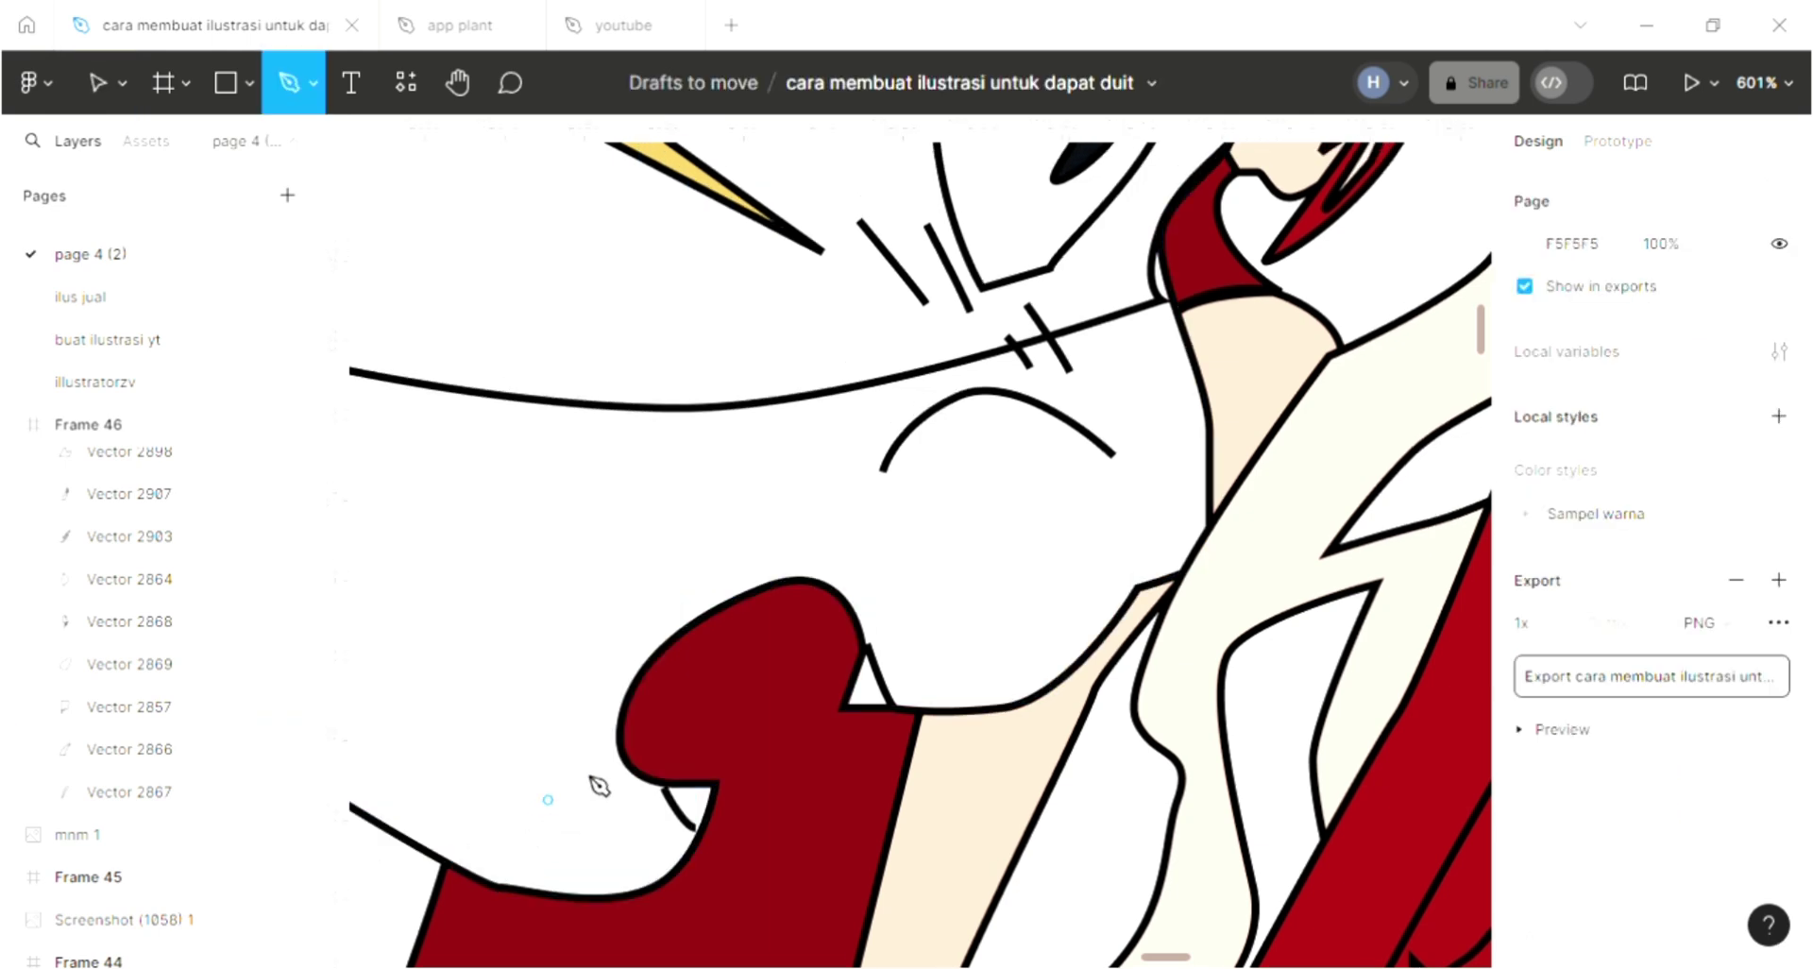
scroll(647, 734, "down", 3, "ctrl")
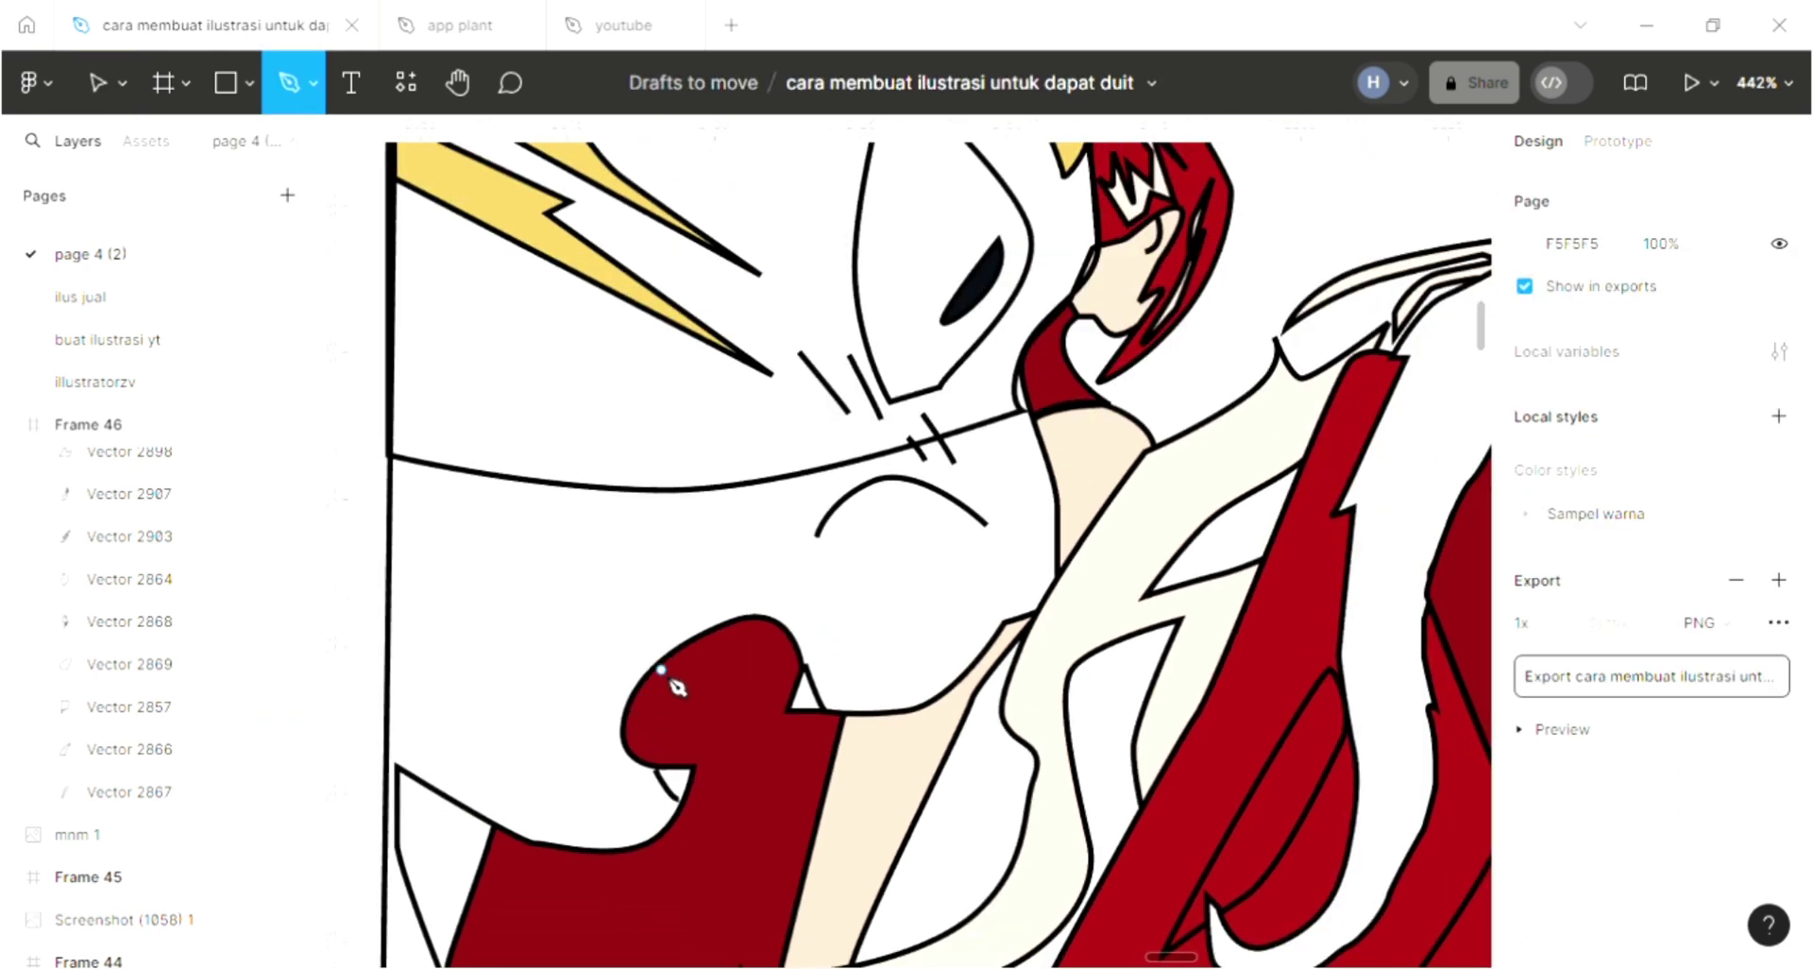
mouse_move(672, 700)
left_mouse_down()
mouse_move(644, 767)
mouse_move(632, 689)
left_mouse_up()
left_click(672, 751)
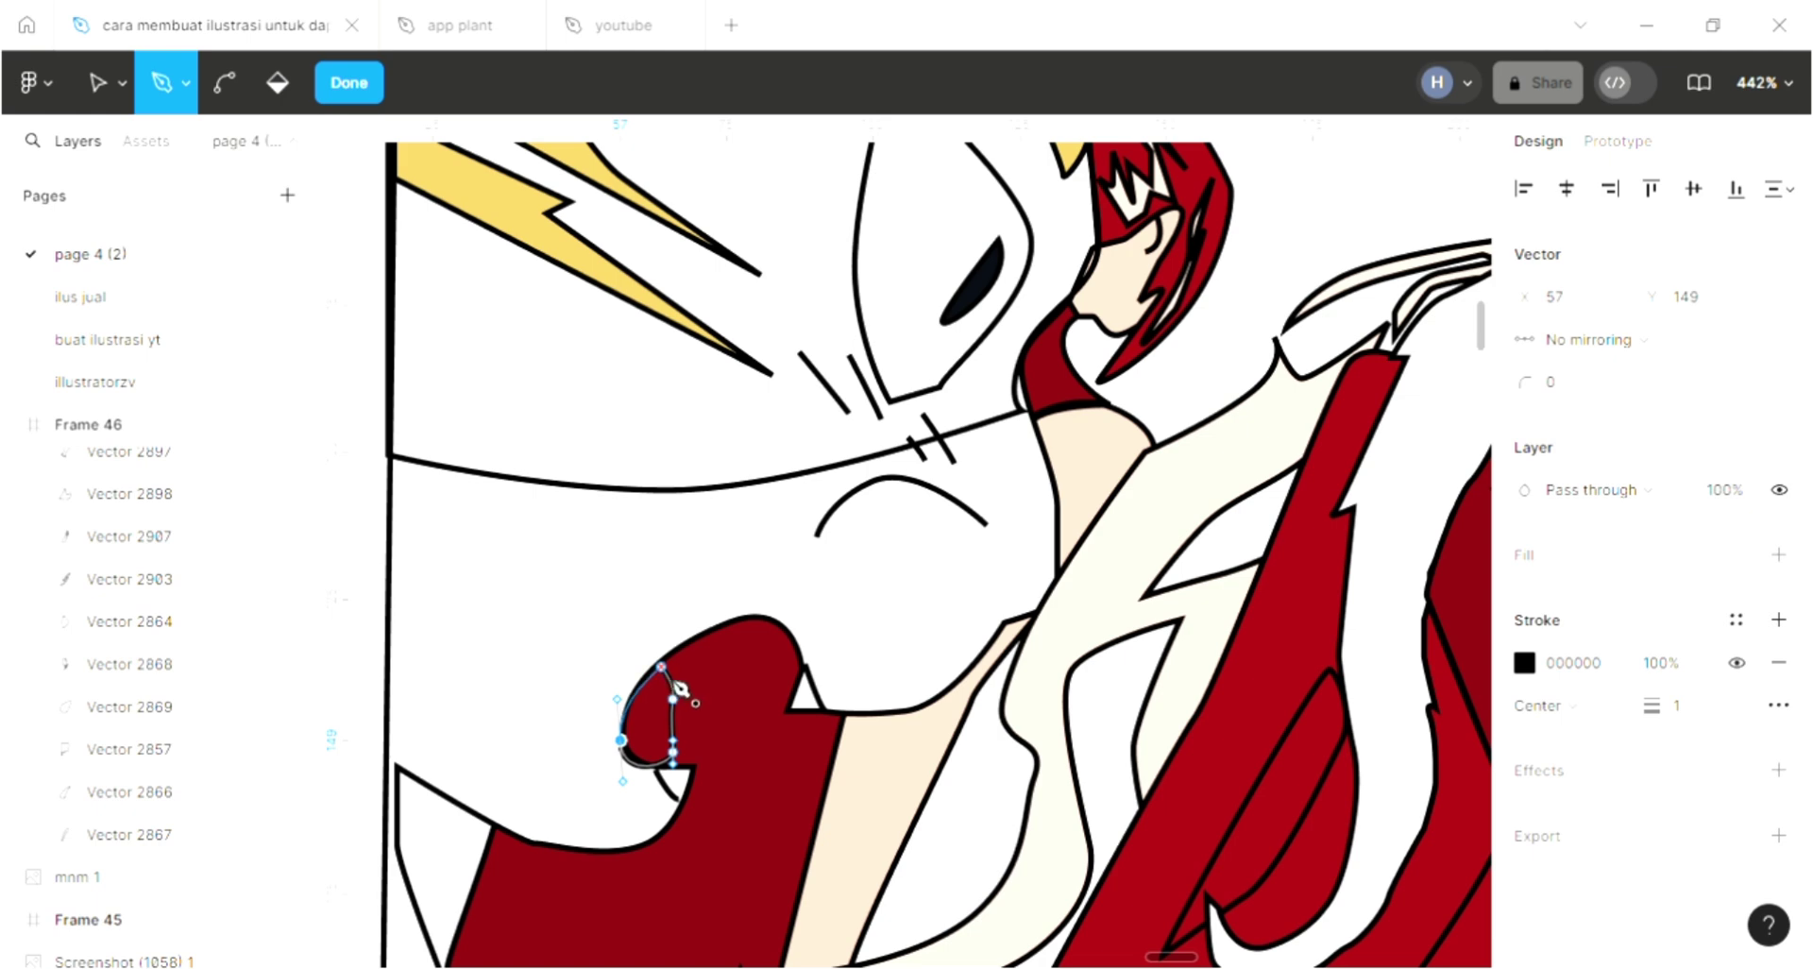
key("Escape")
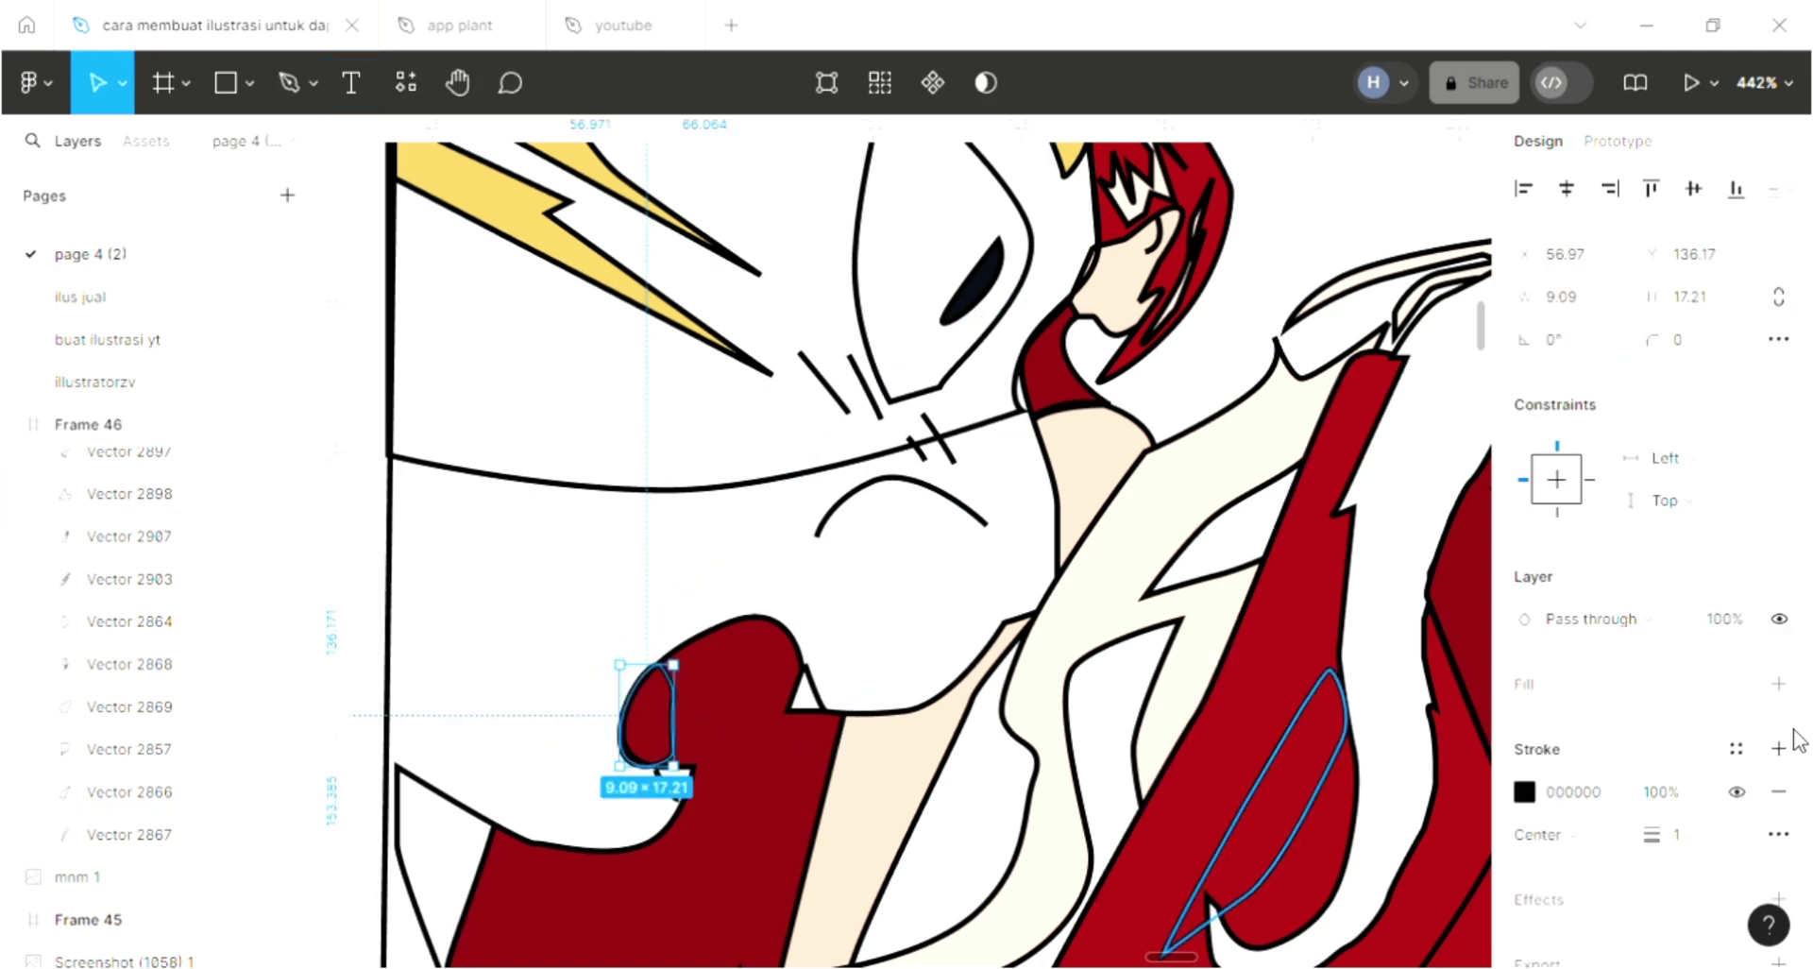
left_click(1778, 683)
scroll(950, 706, "down", 2)
Step: Recolour the teardrop from a sampled red to a lighter pink F37474 in the fill picker
scroll(951, 706, "down", 3)
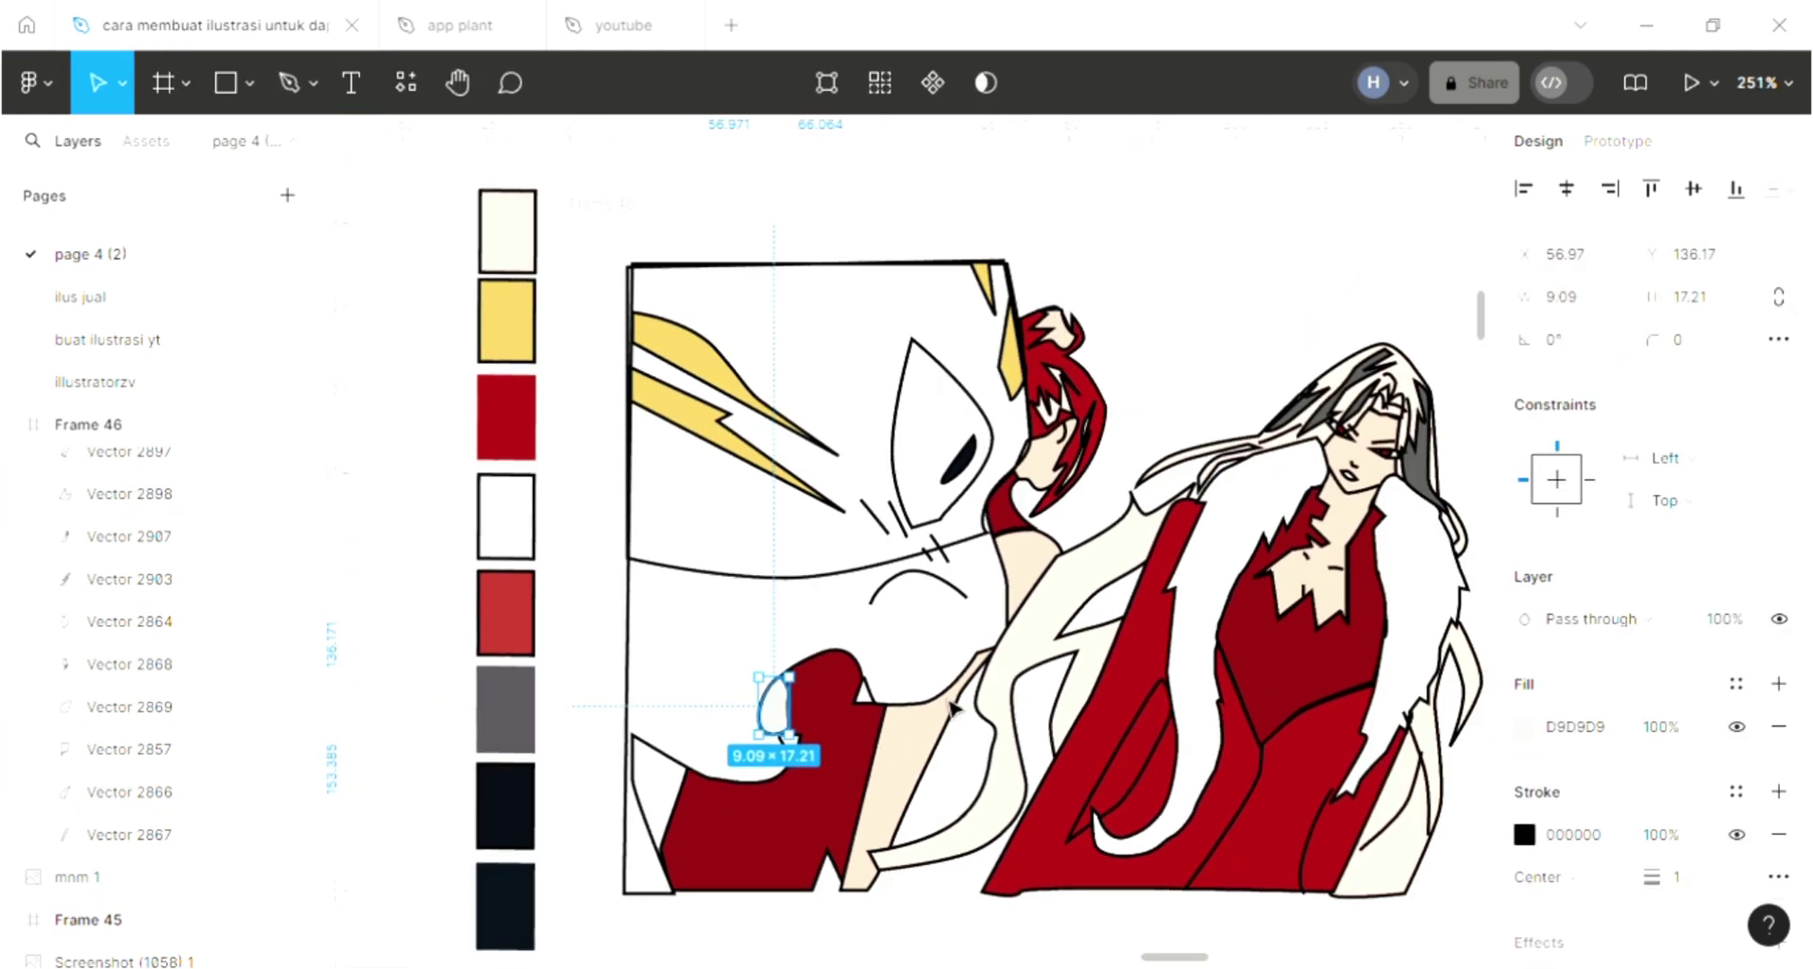
key("i")
left_click(1365, 243)
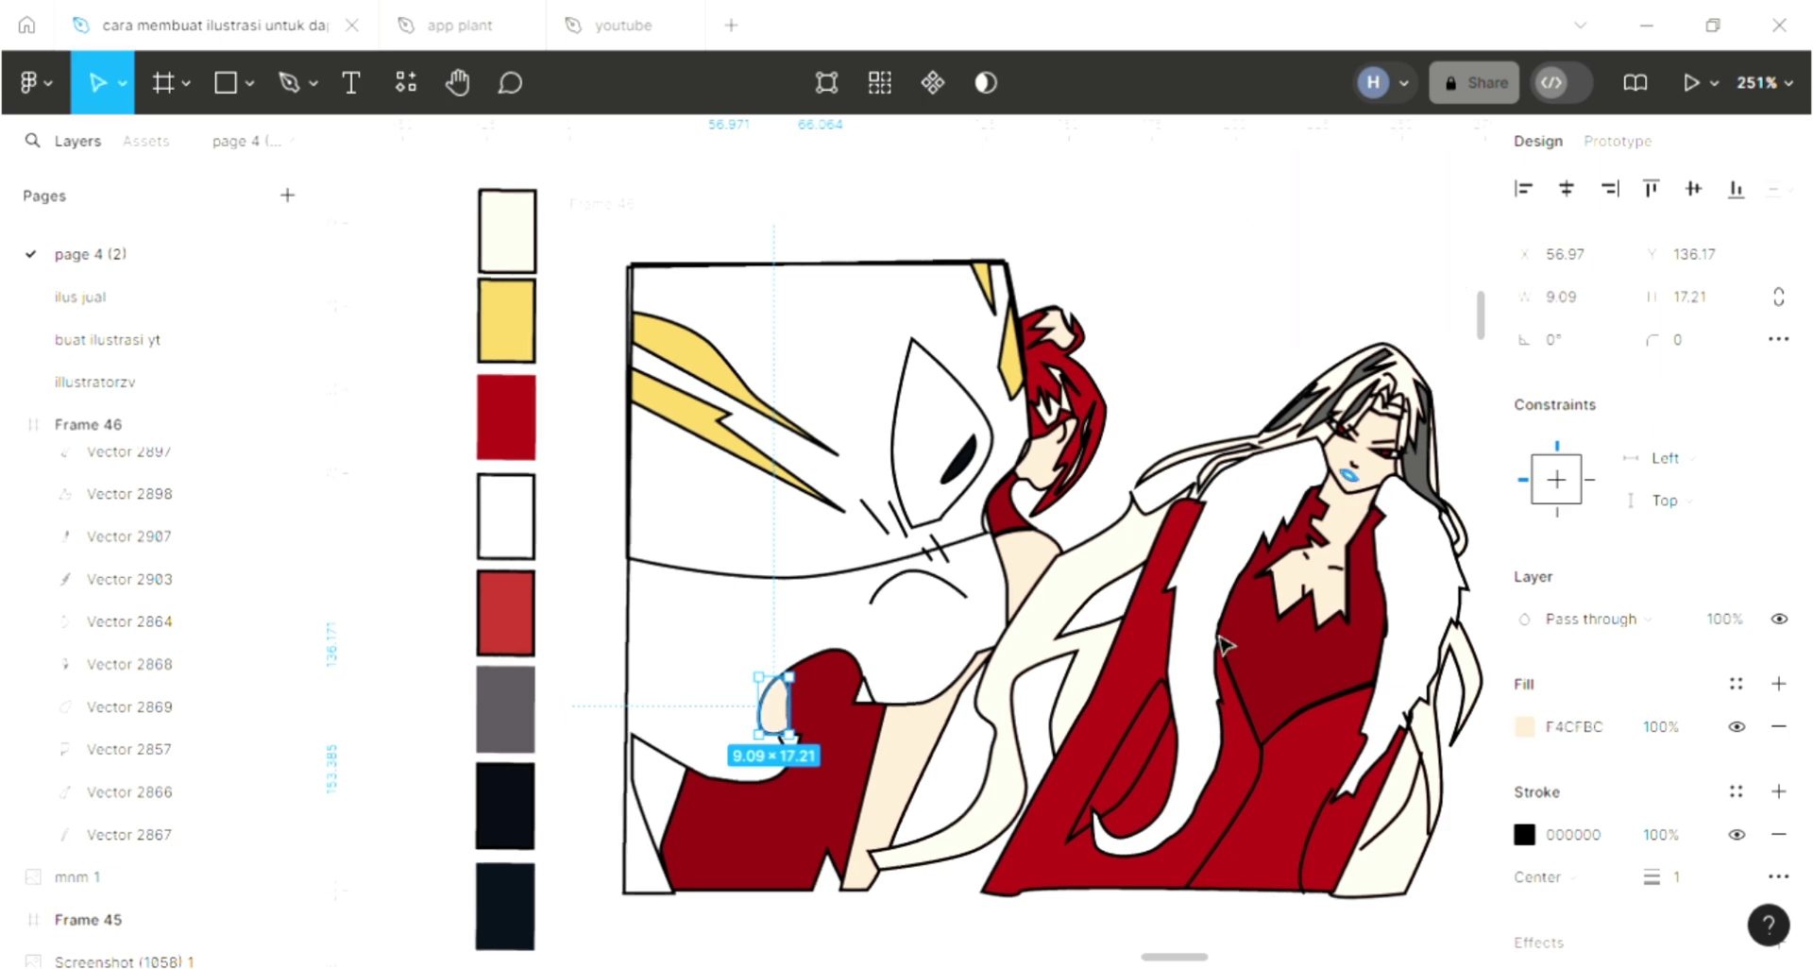
left_click(1524, 726)
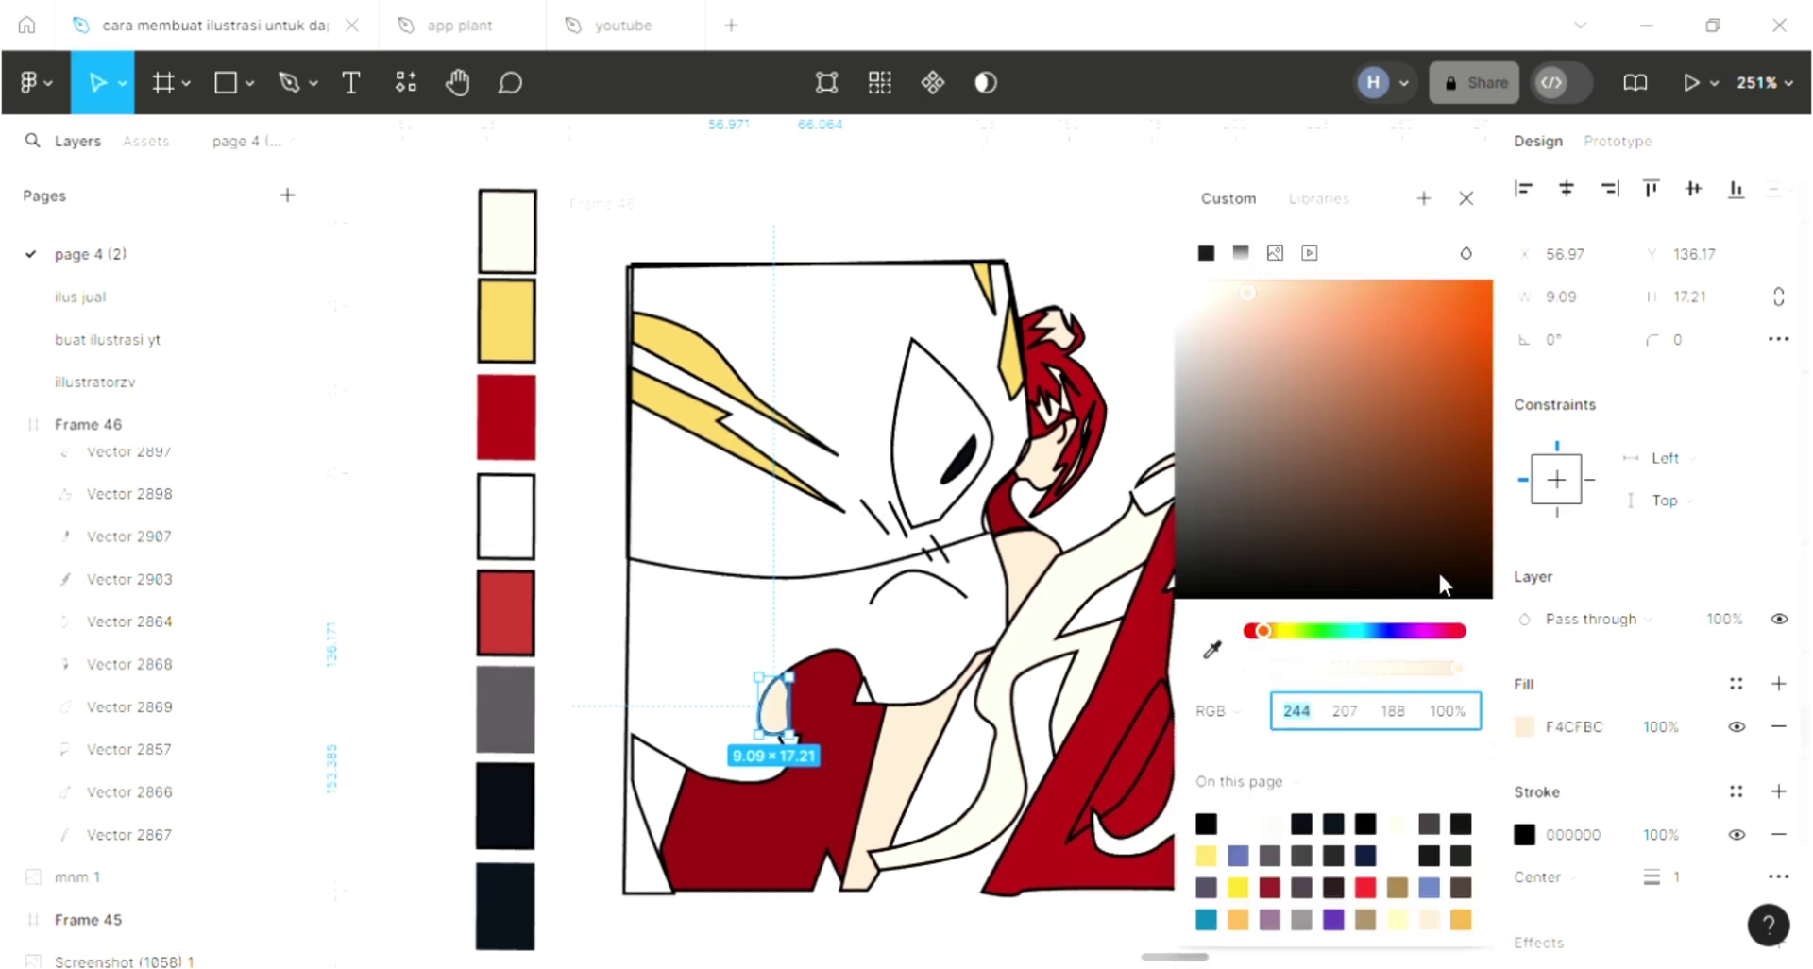
left_click(1212, 649)
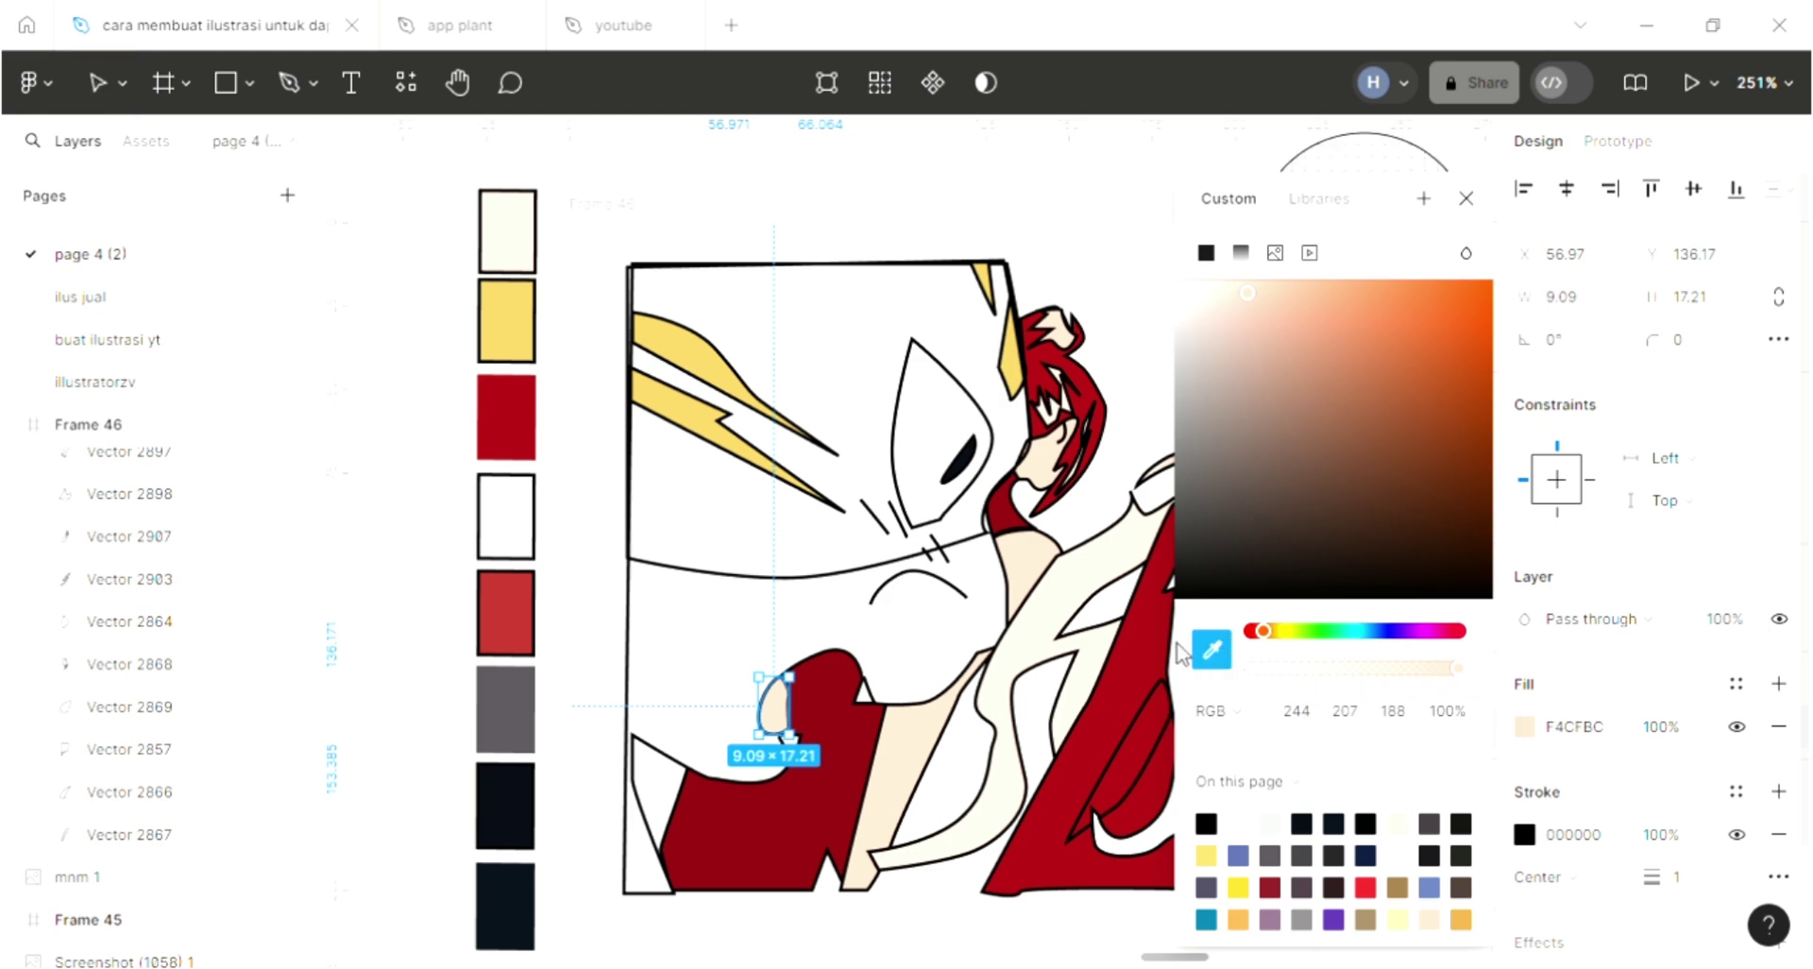
left_click(1167, 671)
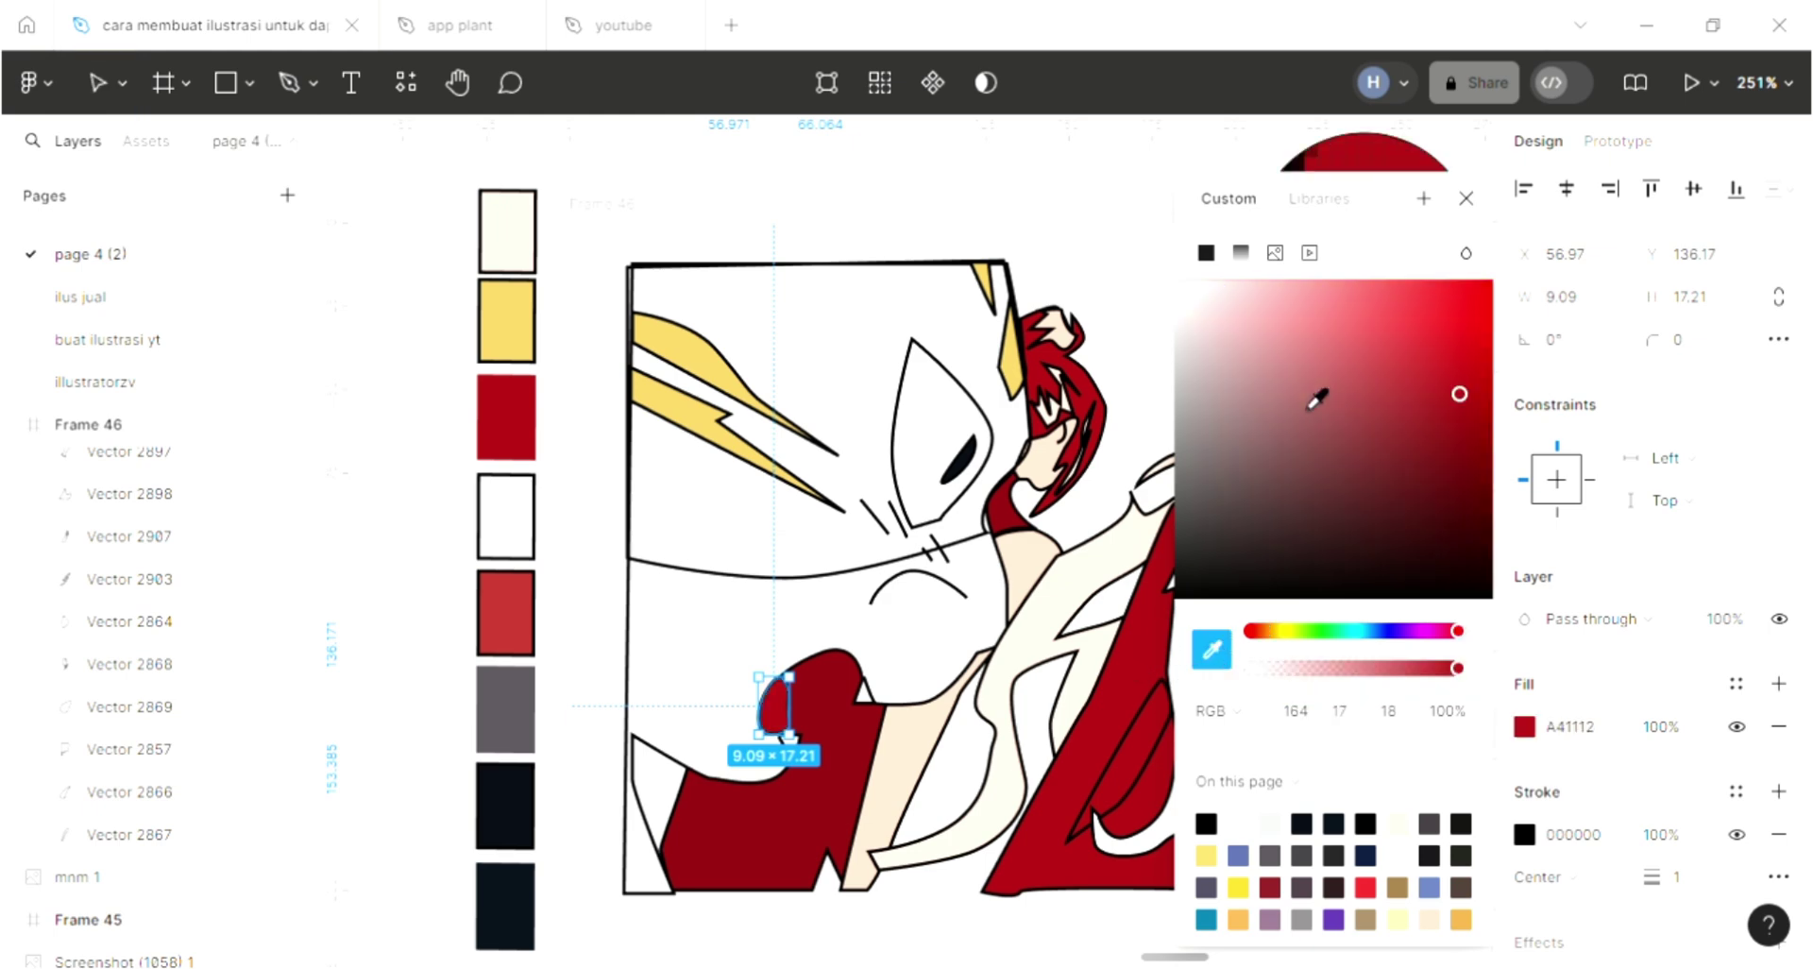
left_click(1315, 296)
left_click(1341, 299)
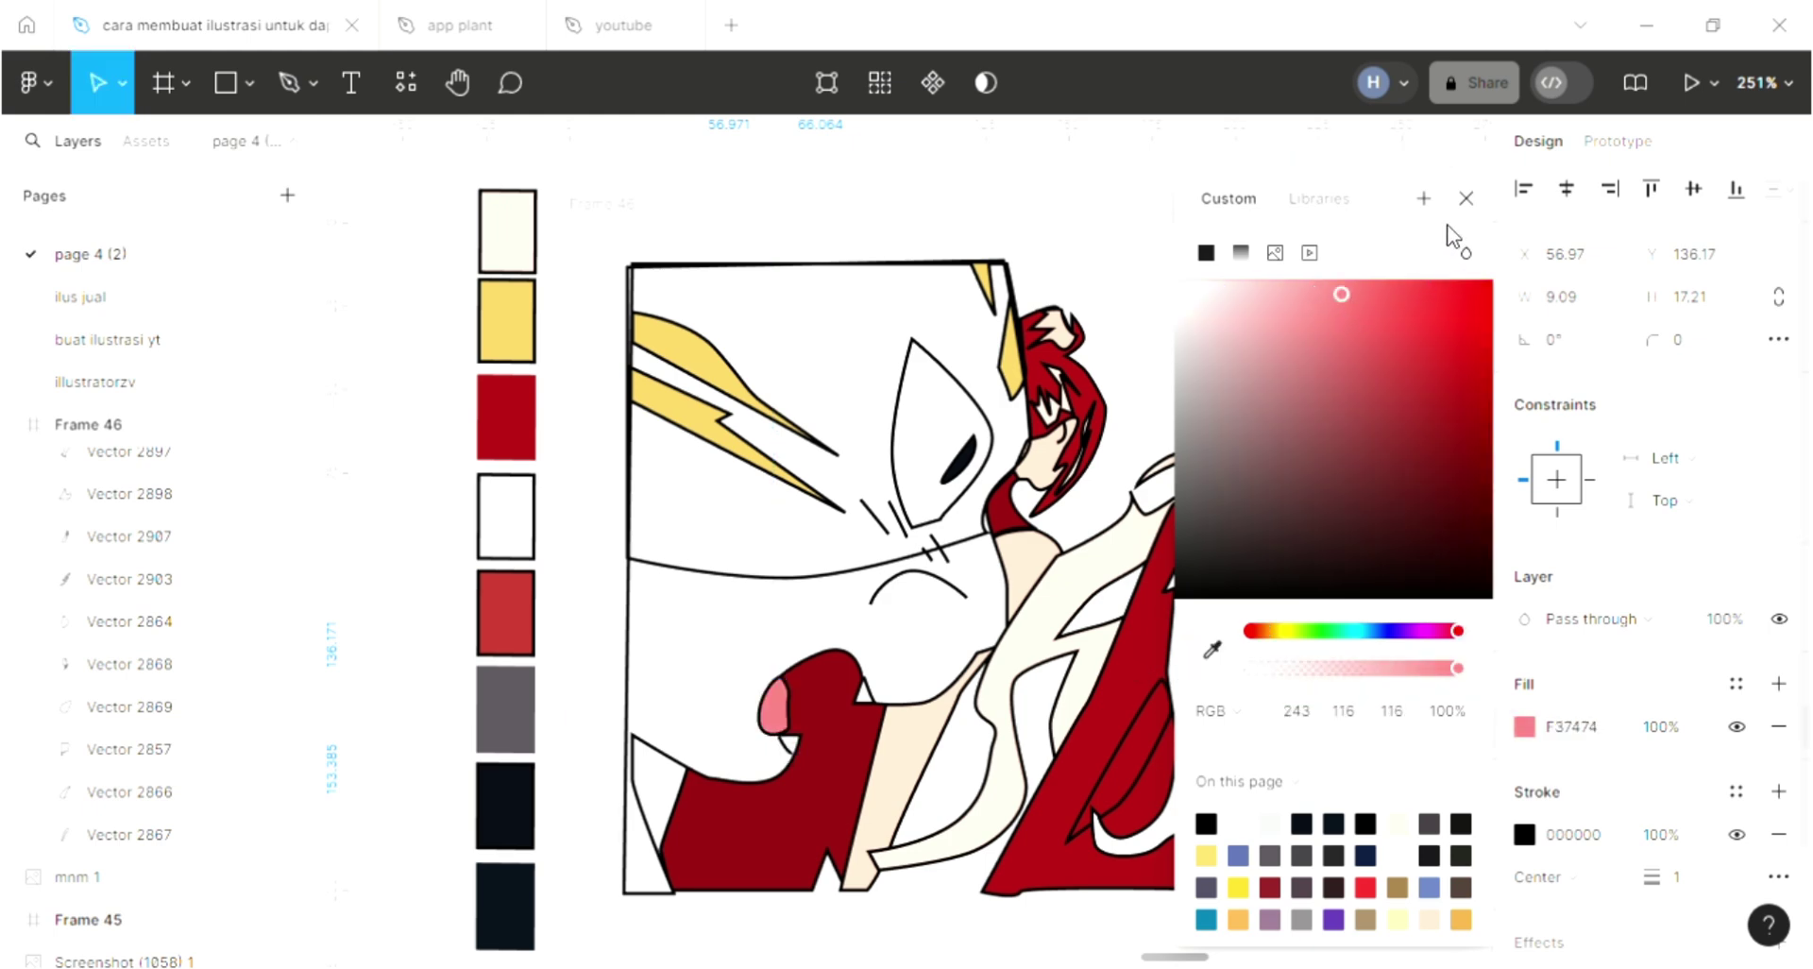
left_click(1466, 200)
left_click(1244, 366)
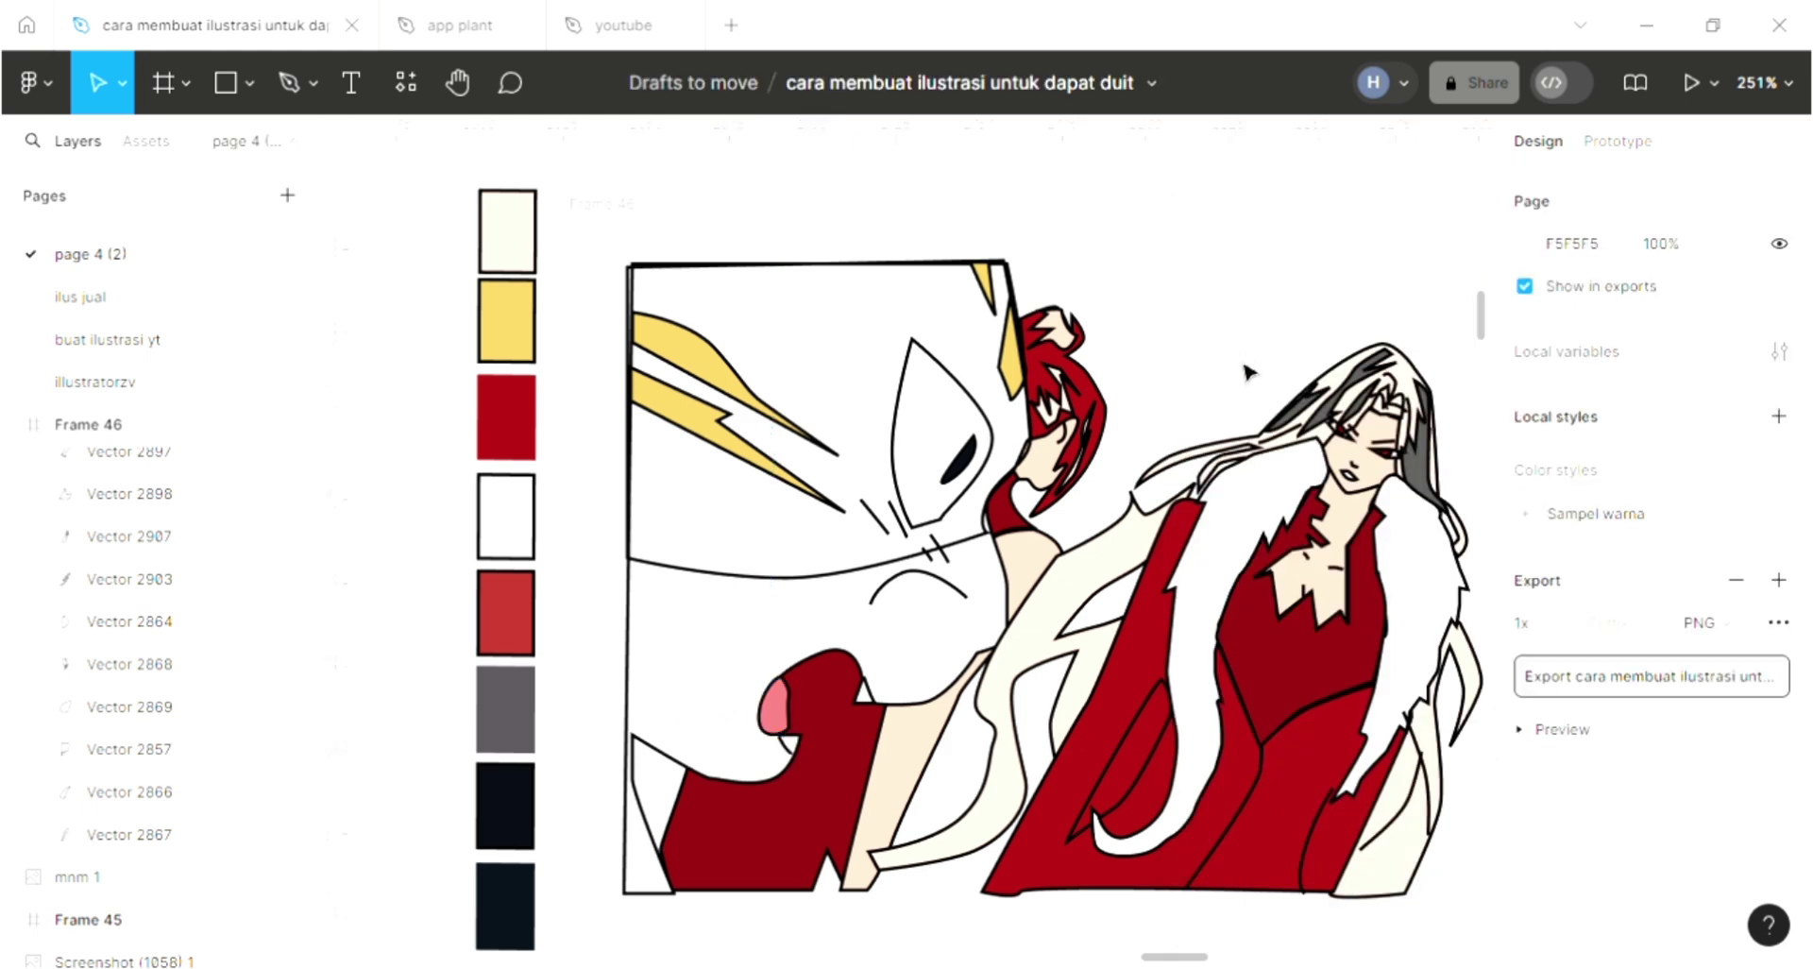
Step: Fill the upper panel shape of the left figure with yellow sampled from the canvas
scroll(996, 651, "right", 3)
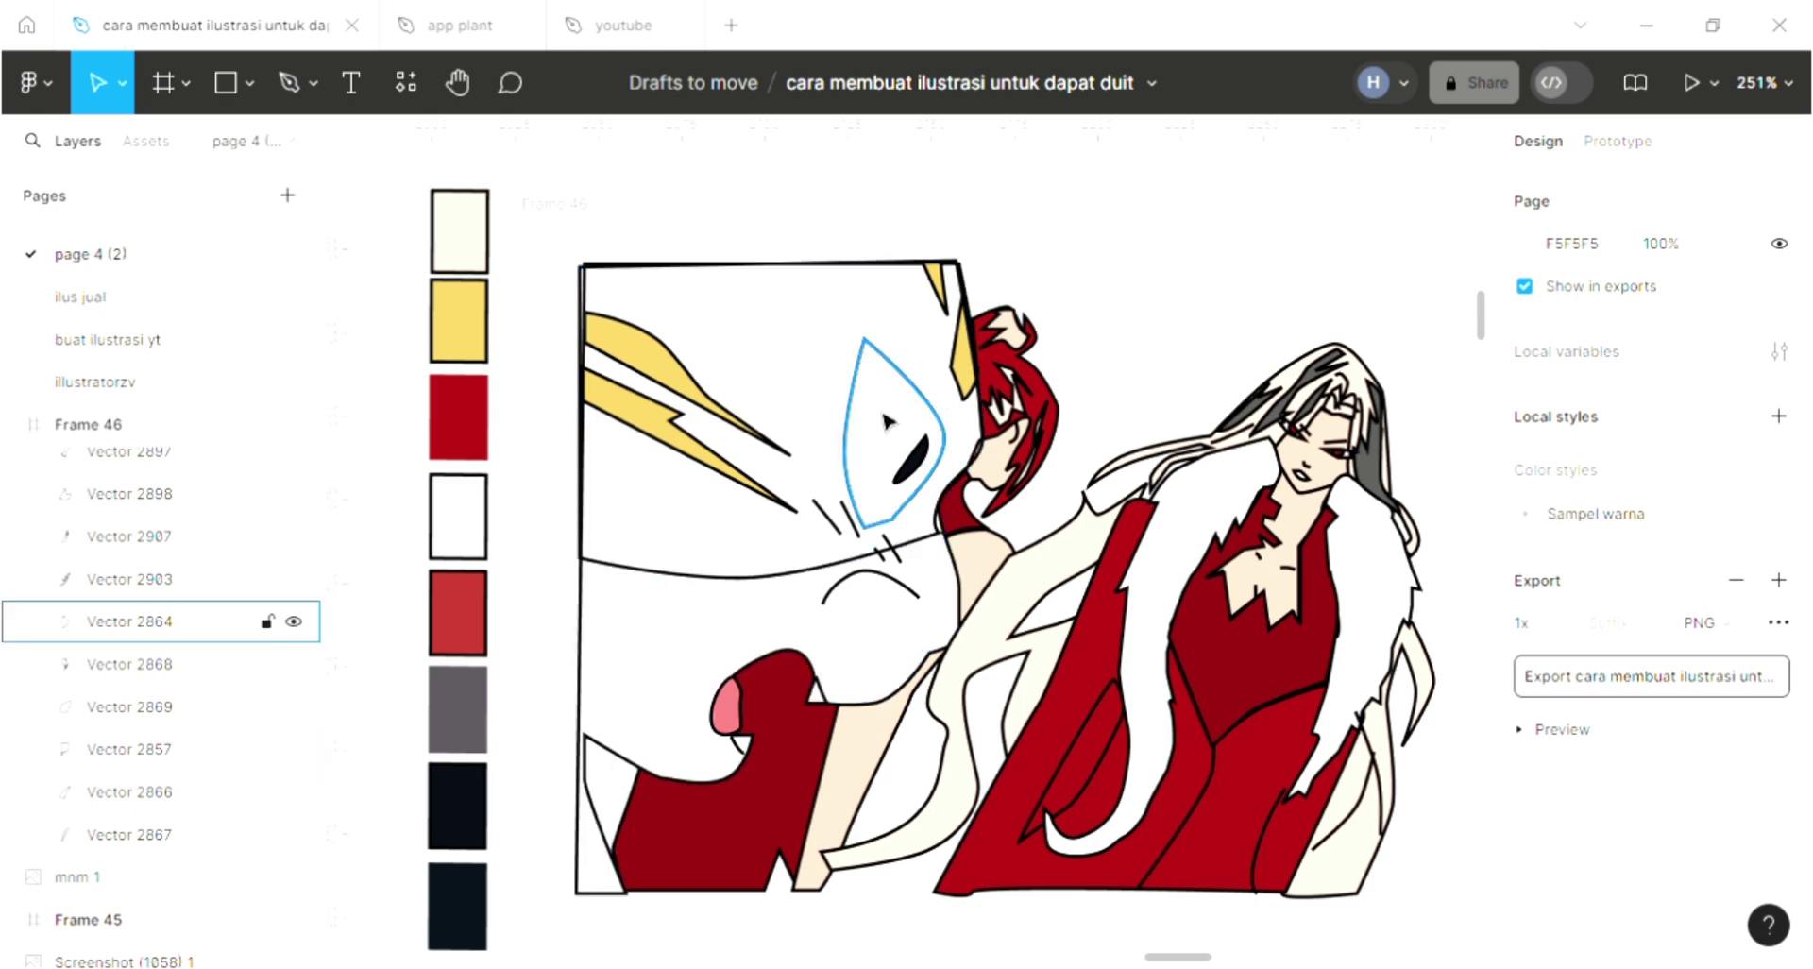
left_click(869, 414)
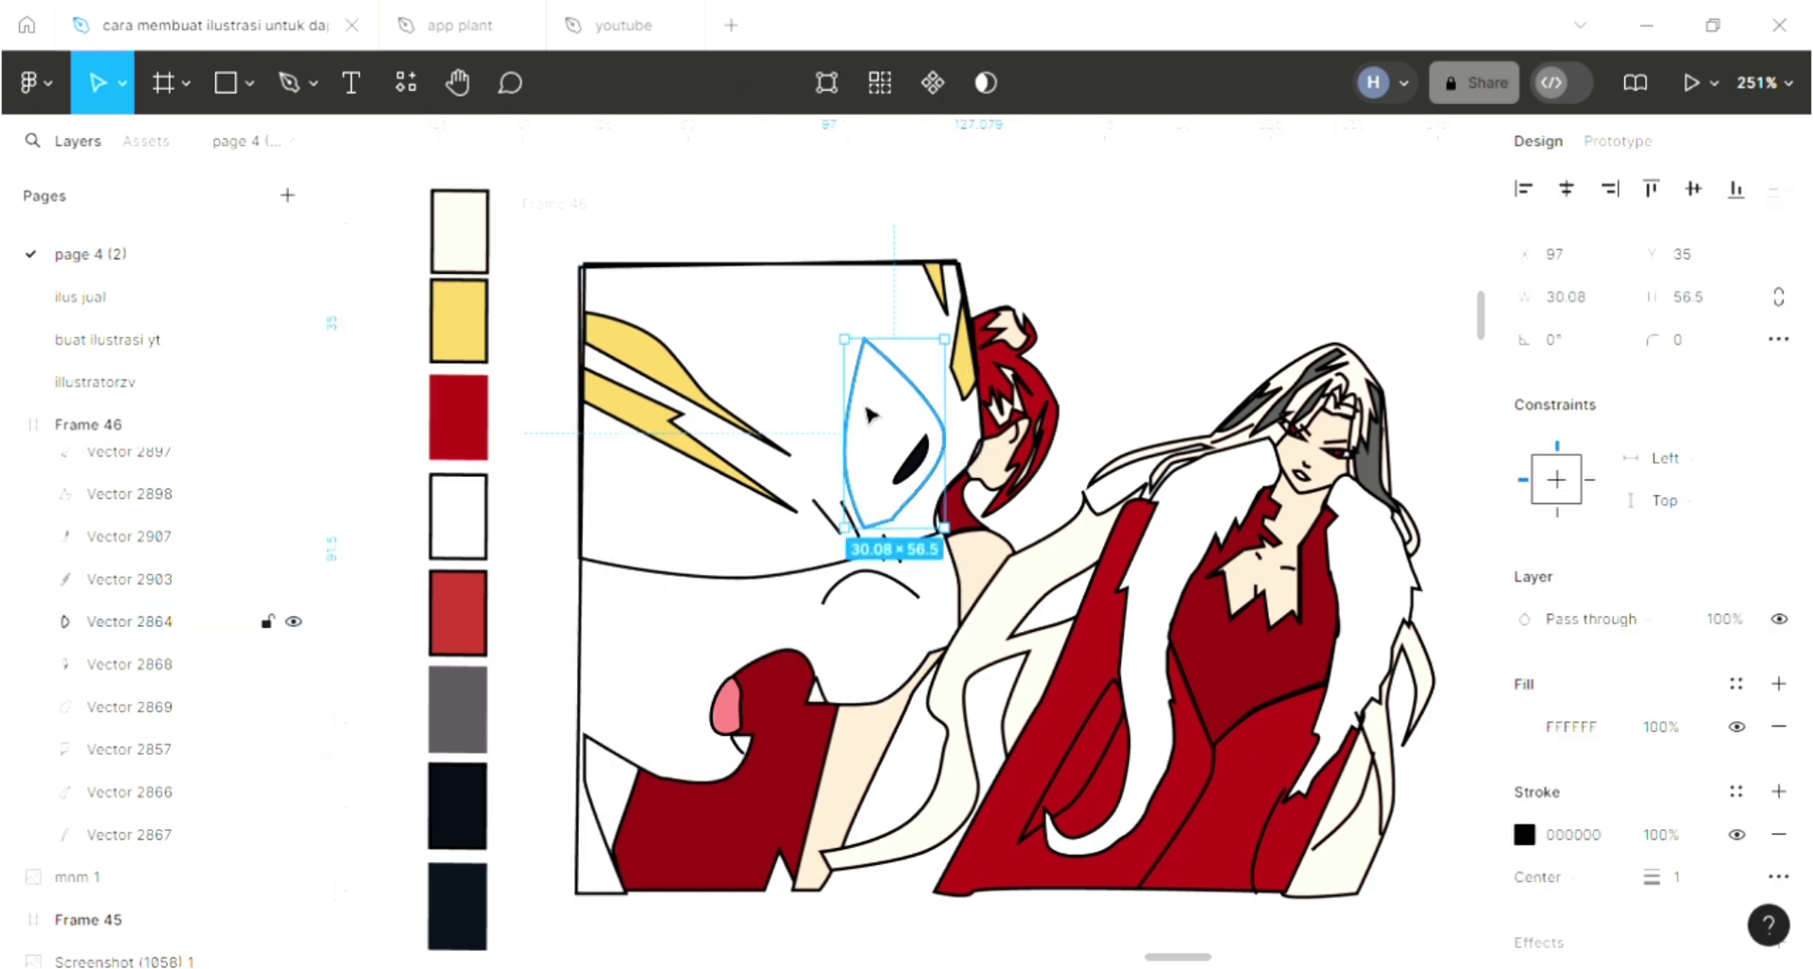
left_click(736, 581)
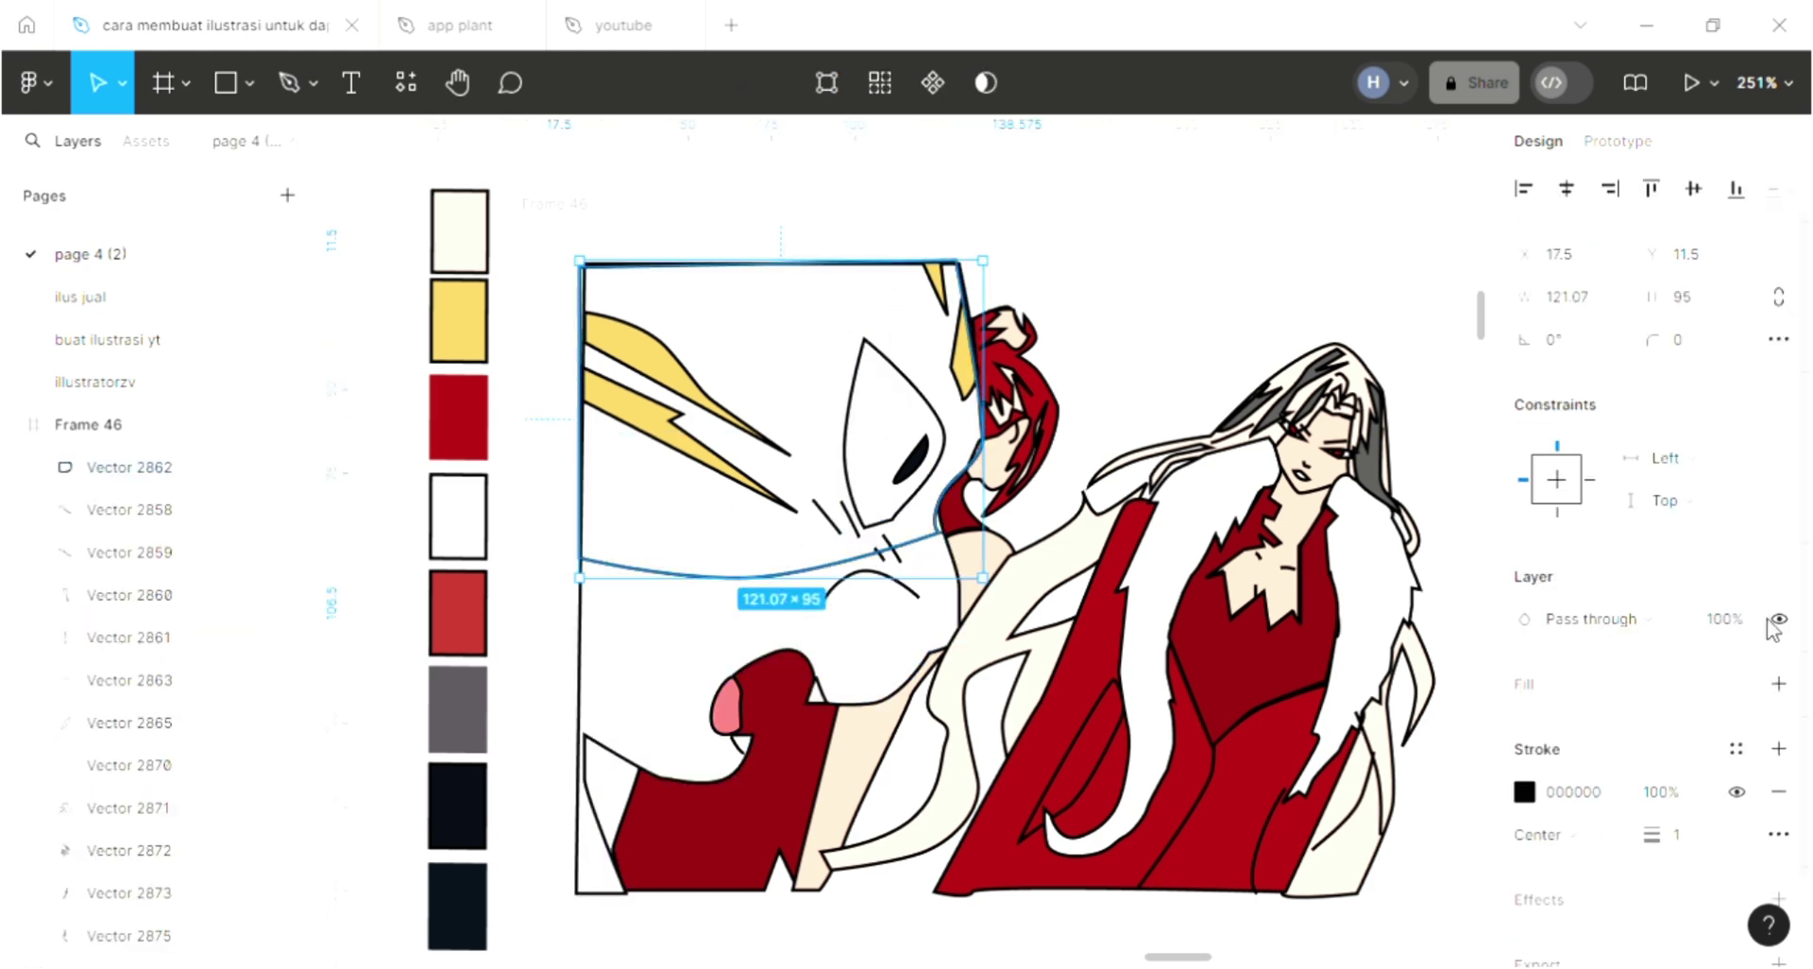
left_click(1779, 683)
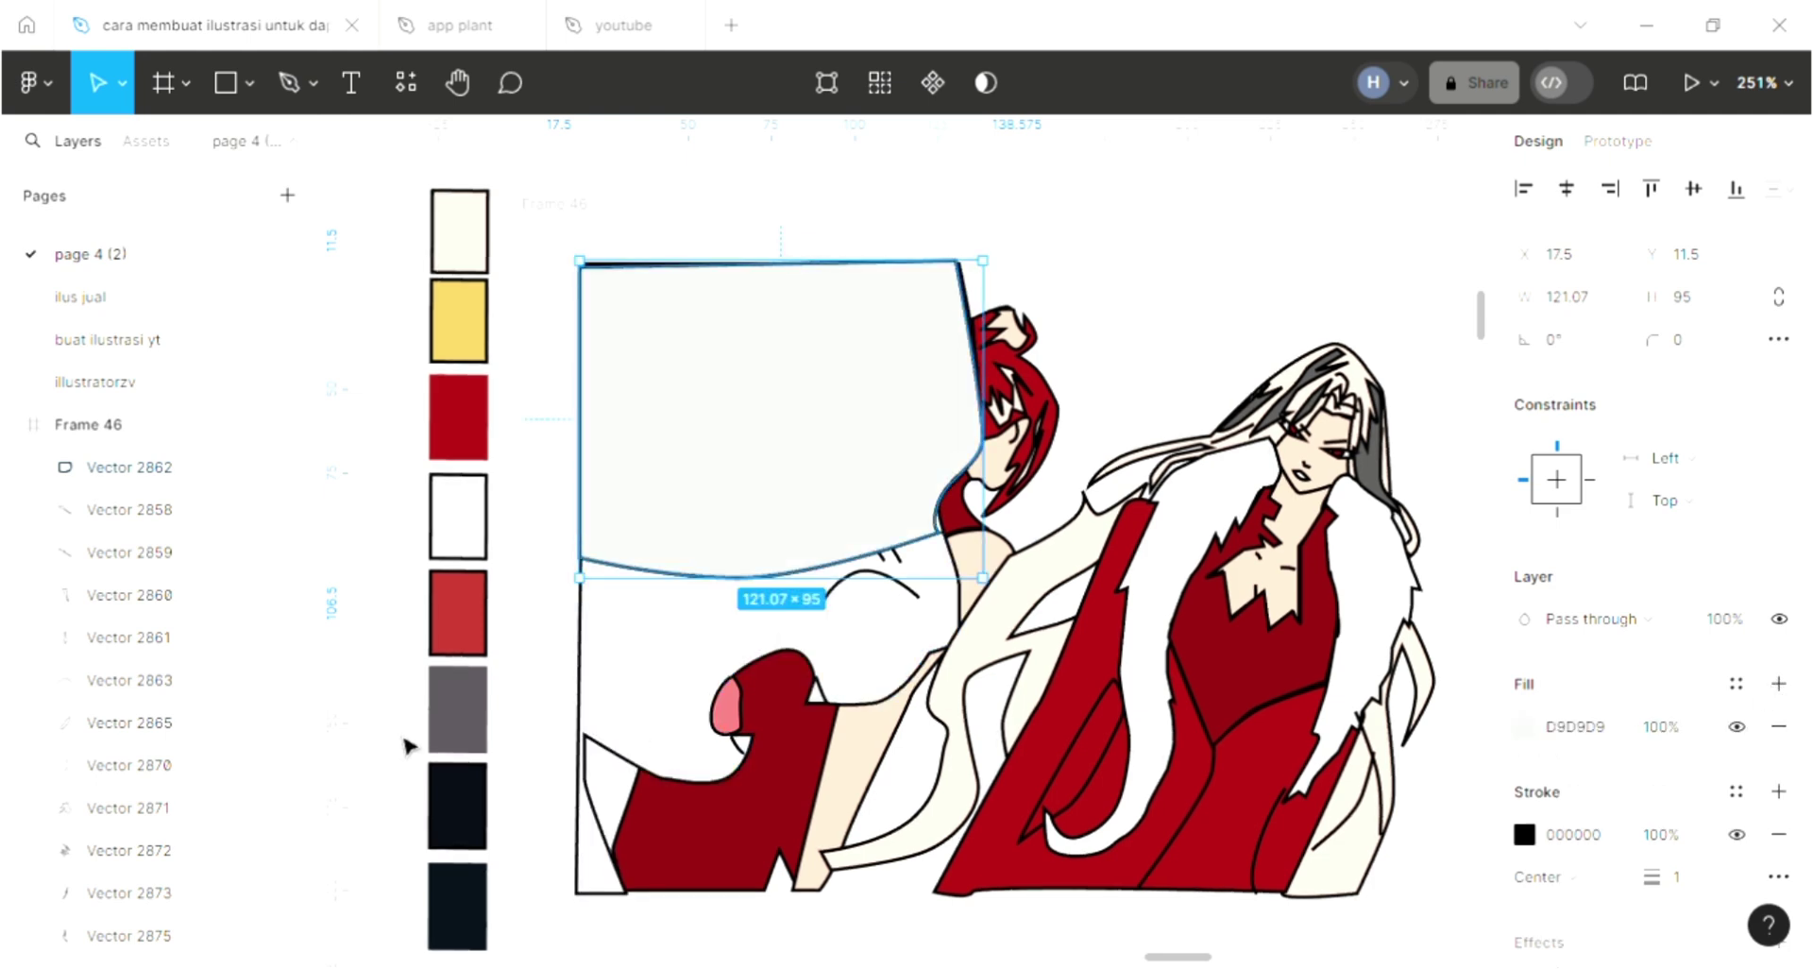
key("i")
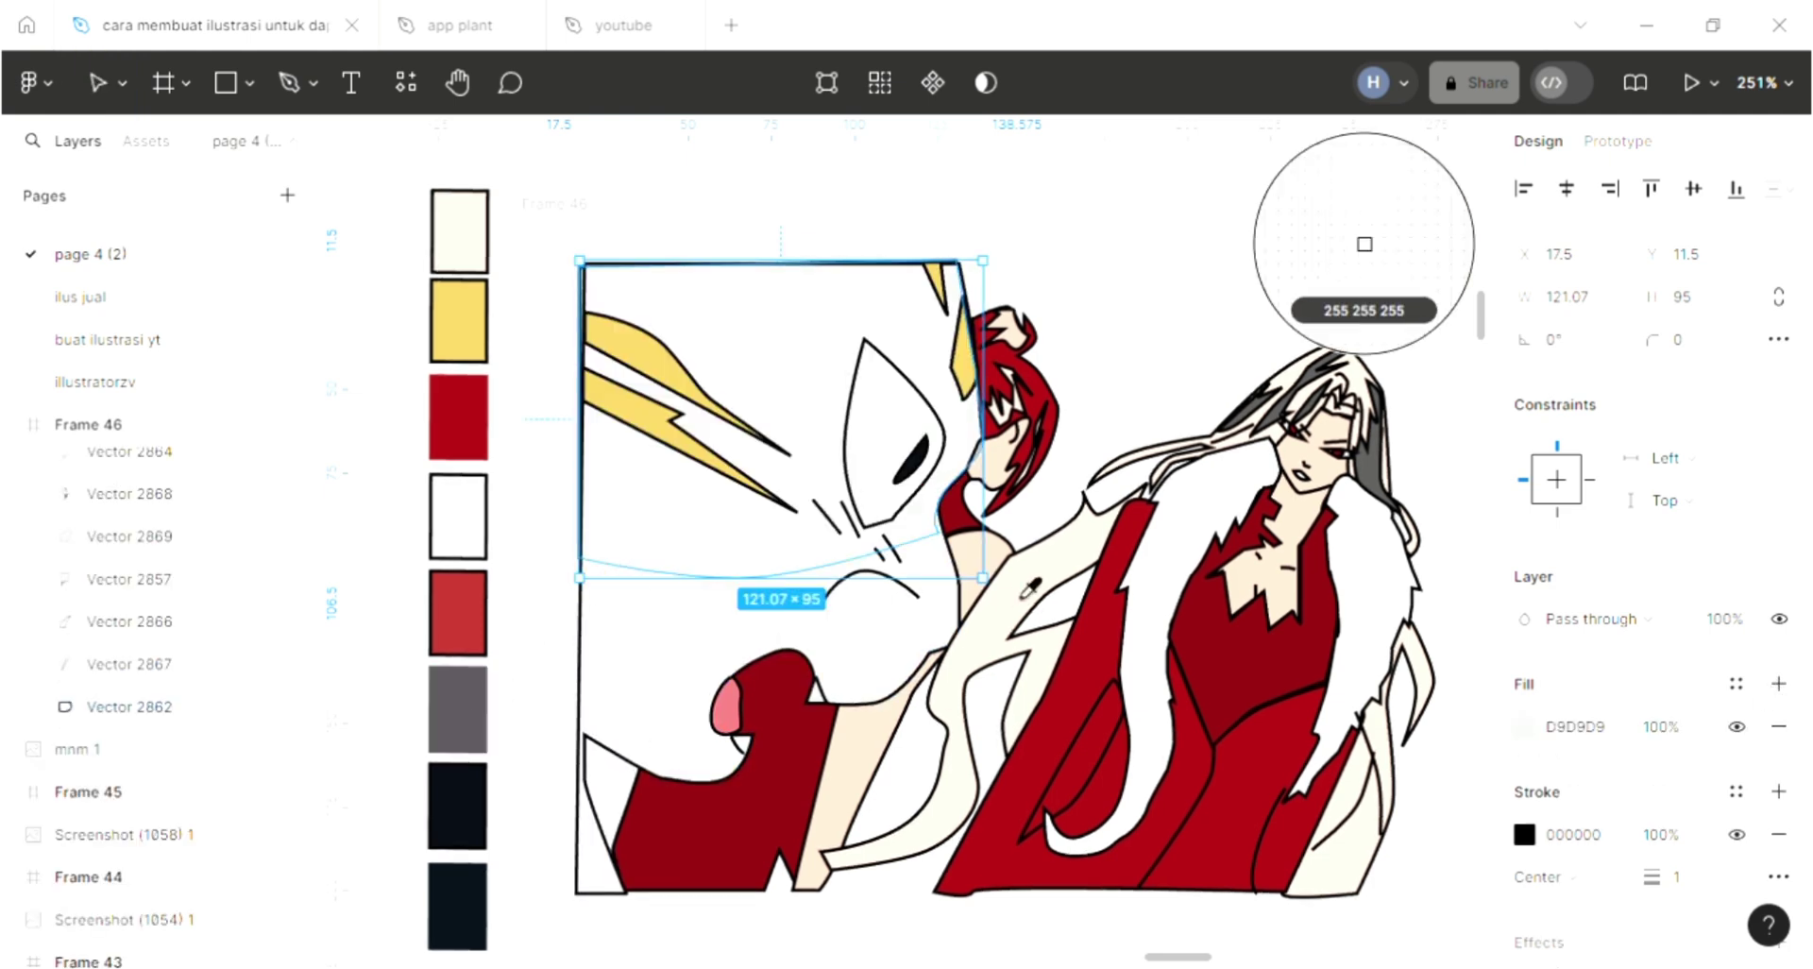
left_click(661, 444)
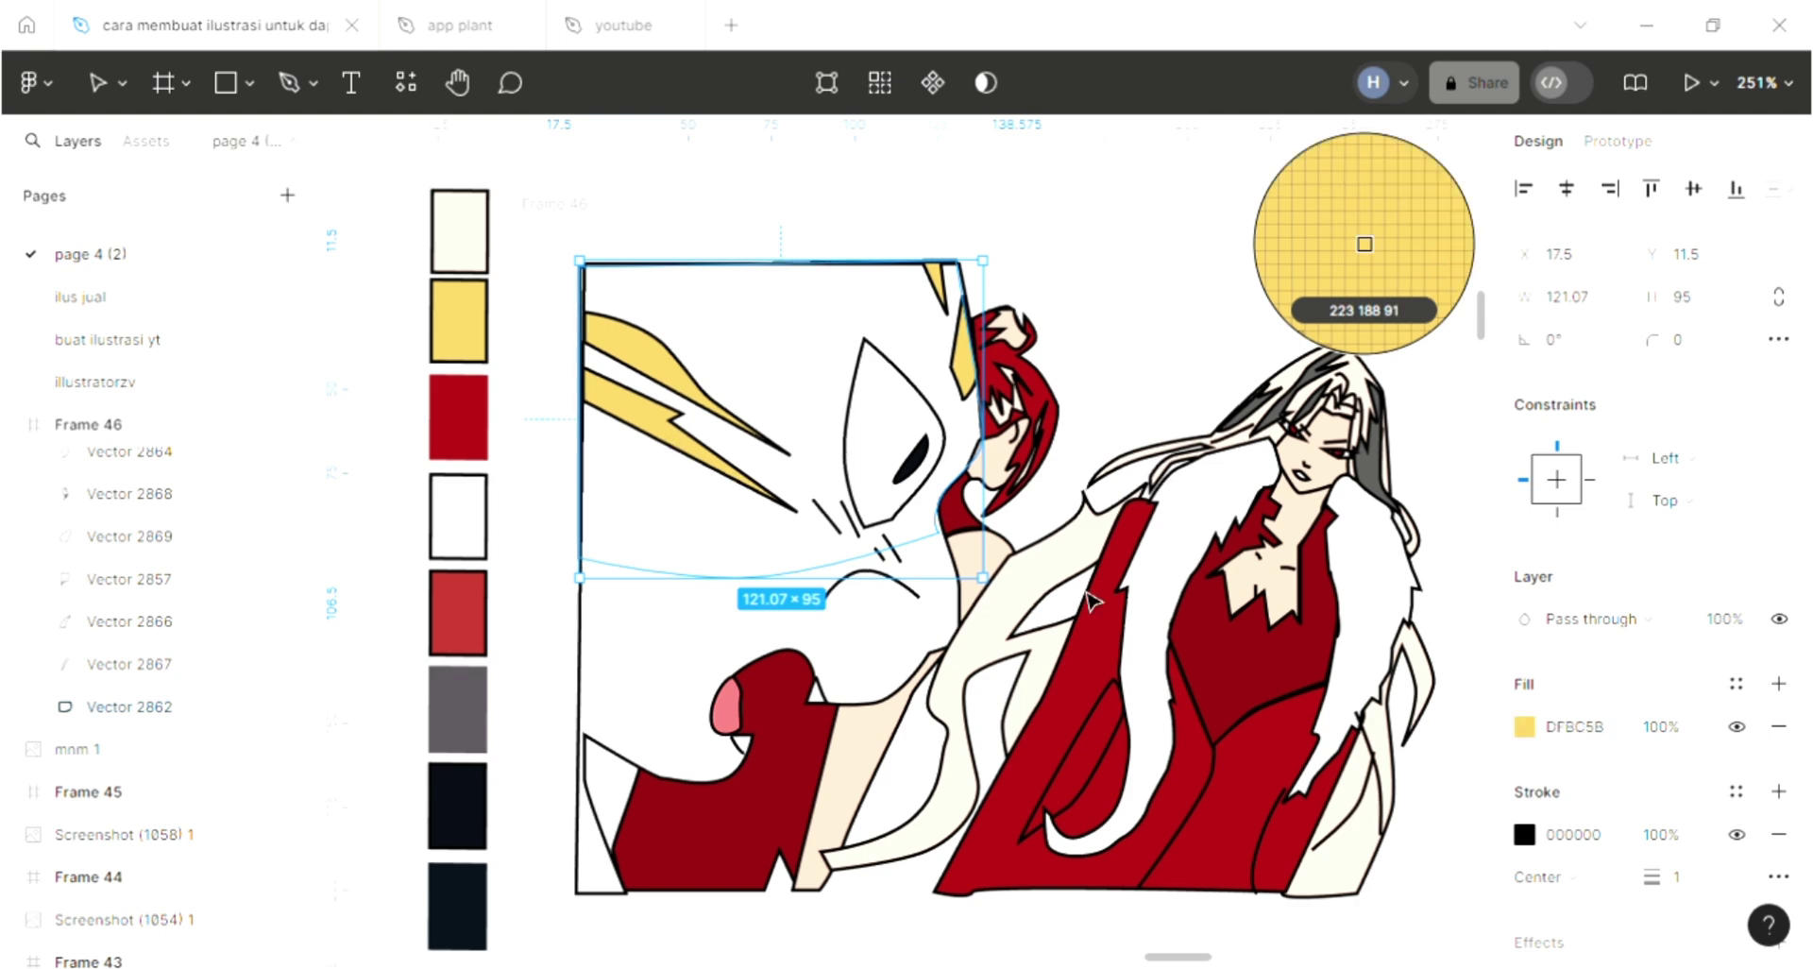
left_click(1523, 726)
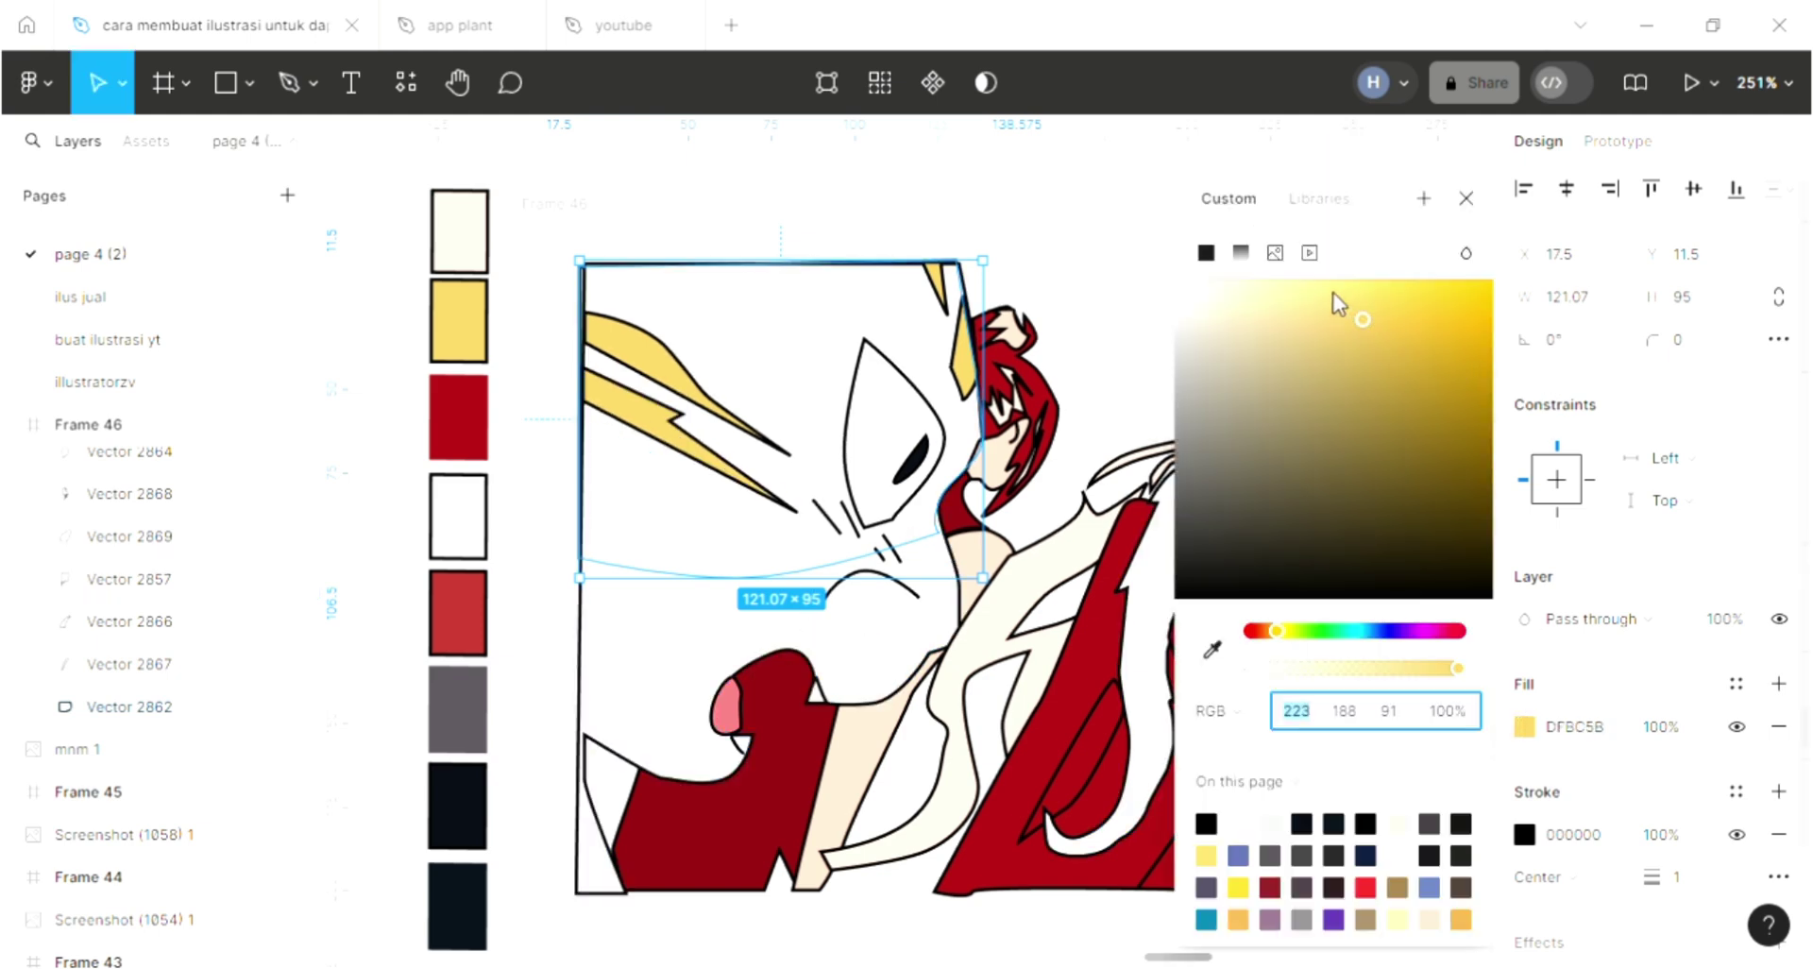
Step: Send the white, red clothing and skin-coloured shapes to the back so the yellow shows
left_click(1465, 199)
left_click(664, 758)
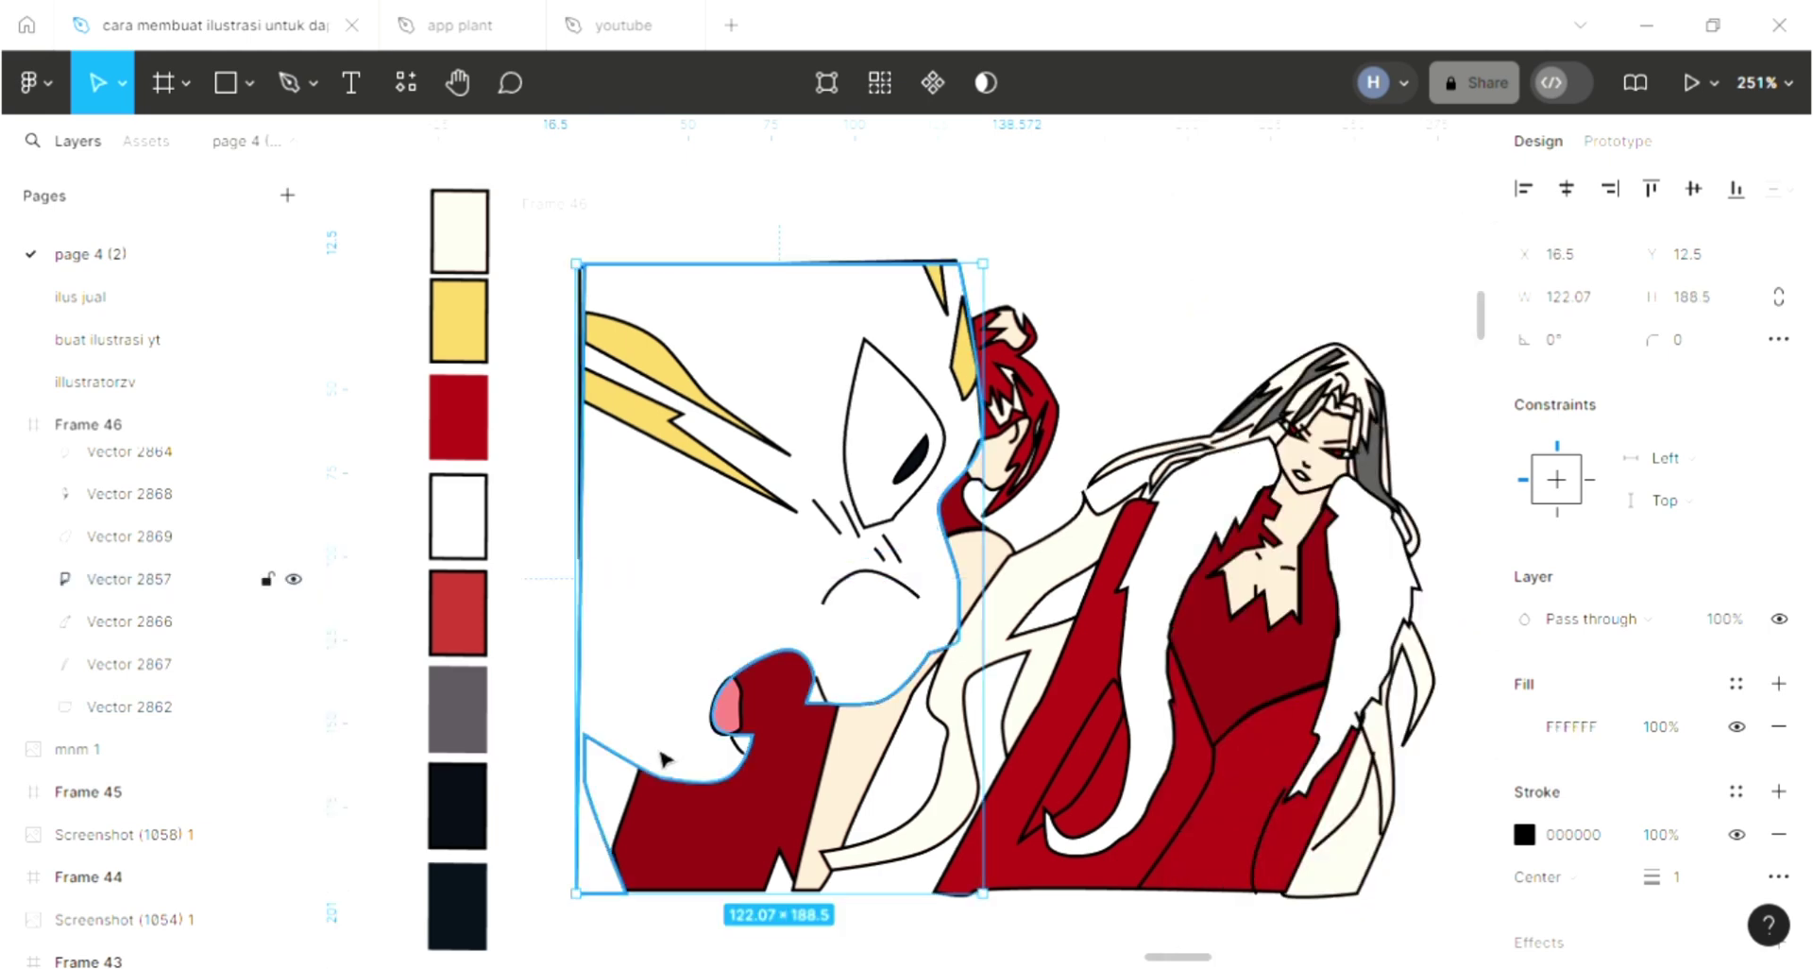
key("ctrl+shift+bracketleft")
left_click(665, 755)
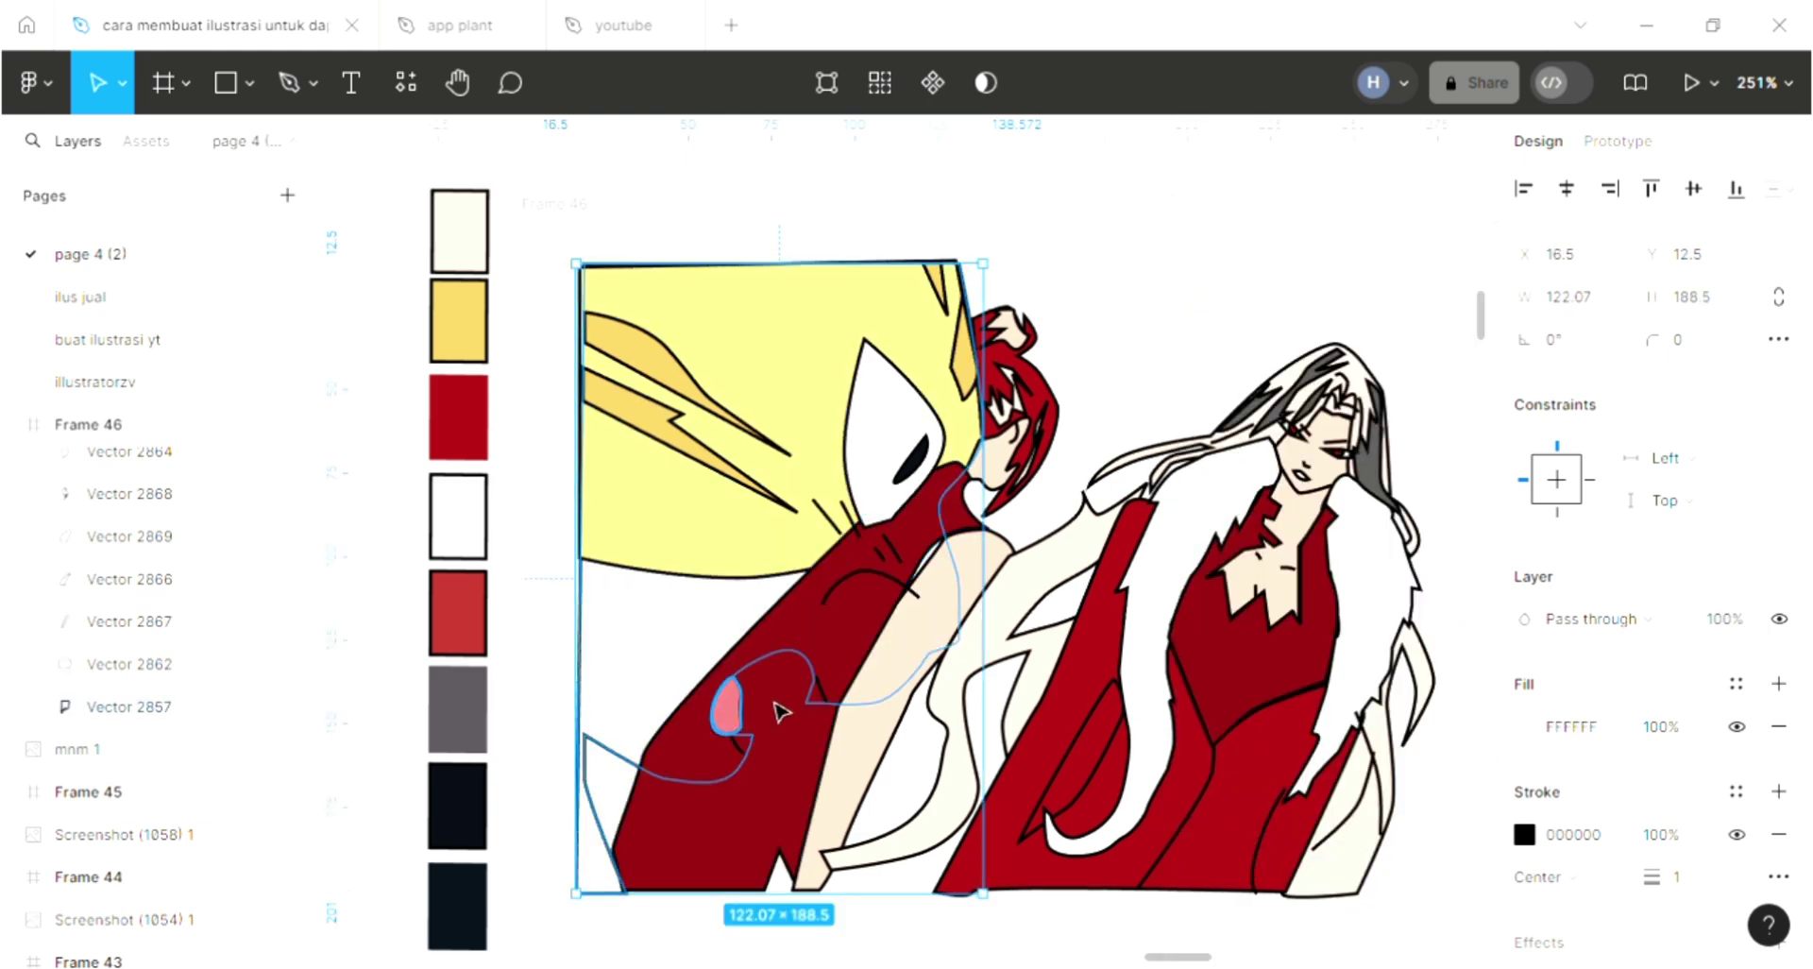
key("ctrl+shift+bracketleft")
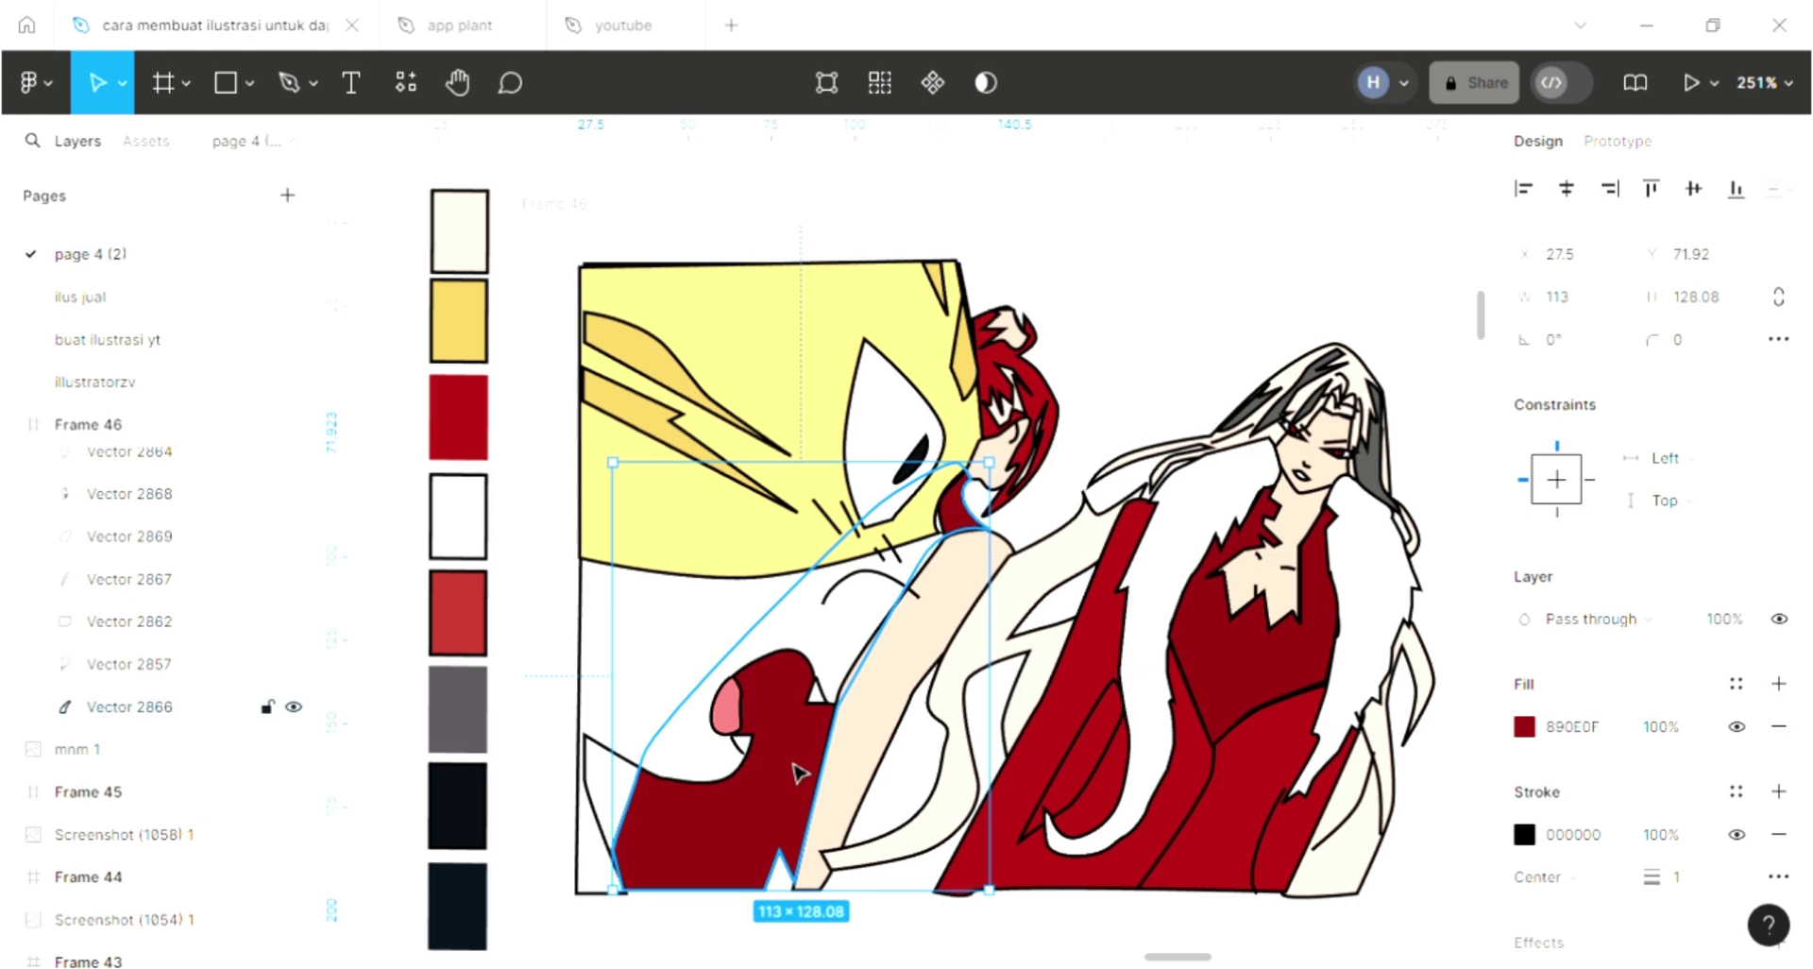
left_click(843, 793)
key("ctrl+shift+bracketleft")
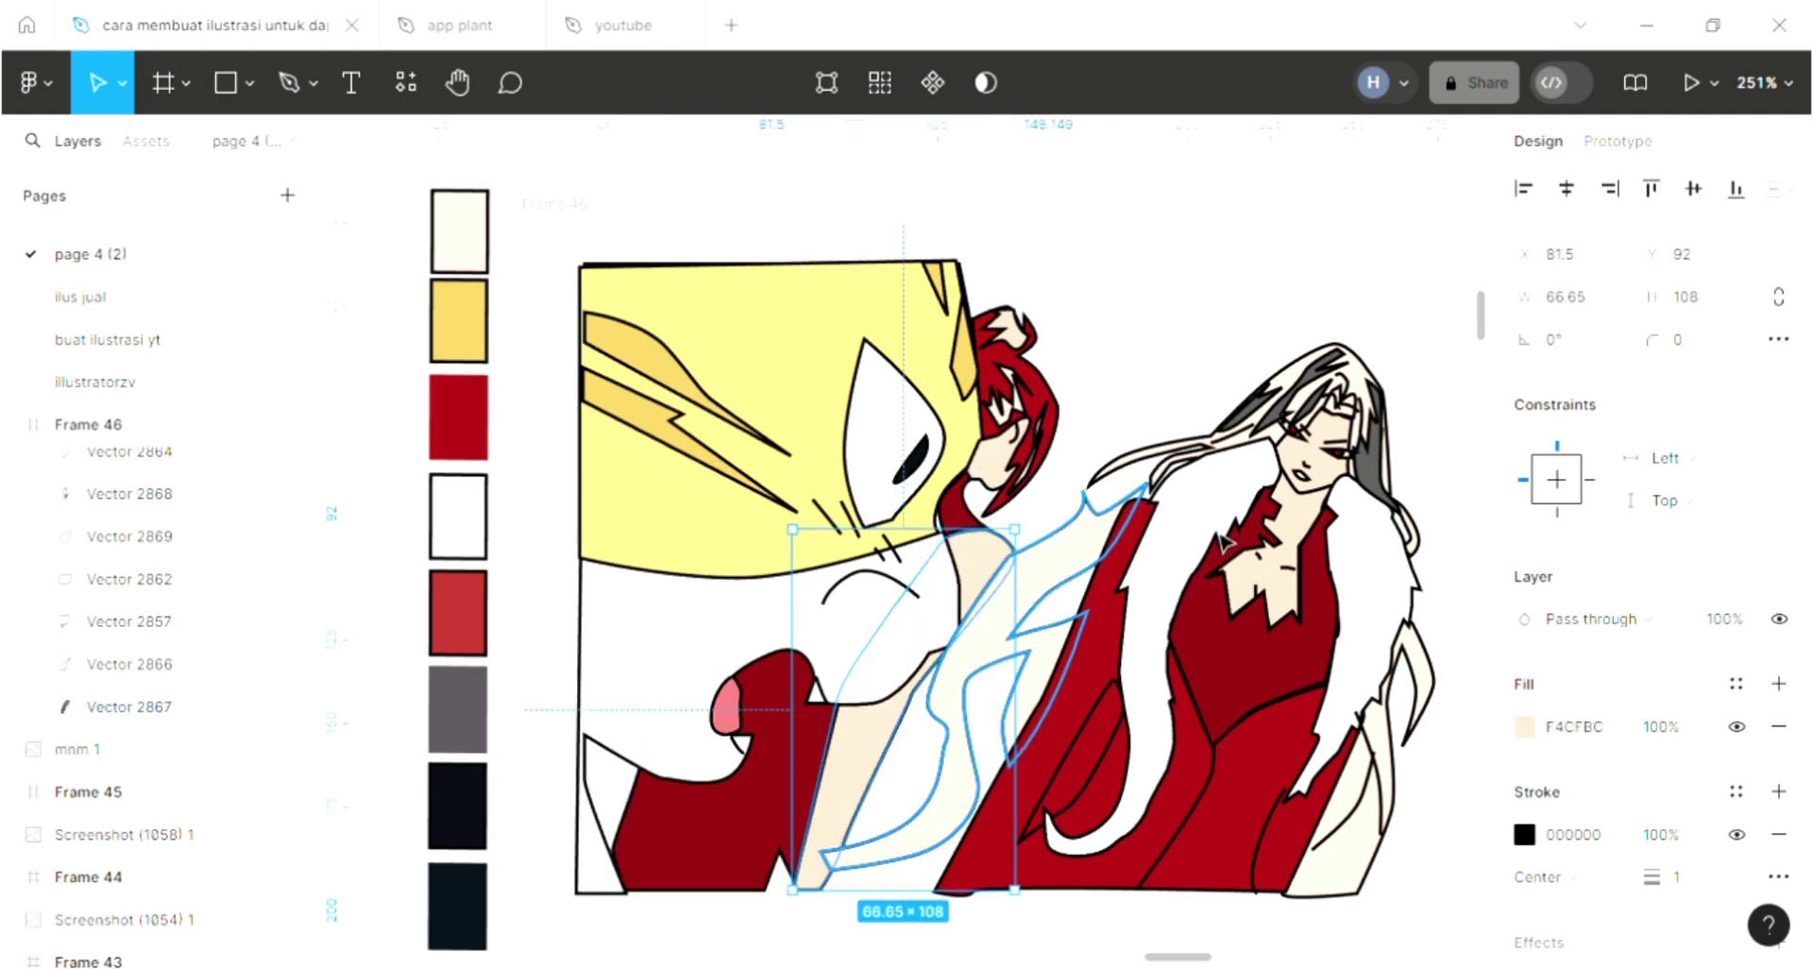
left_click(1114, 312)
scroll(1110, 359, "down", 2)
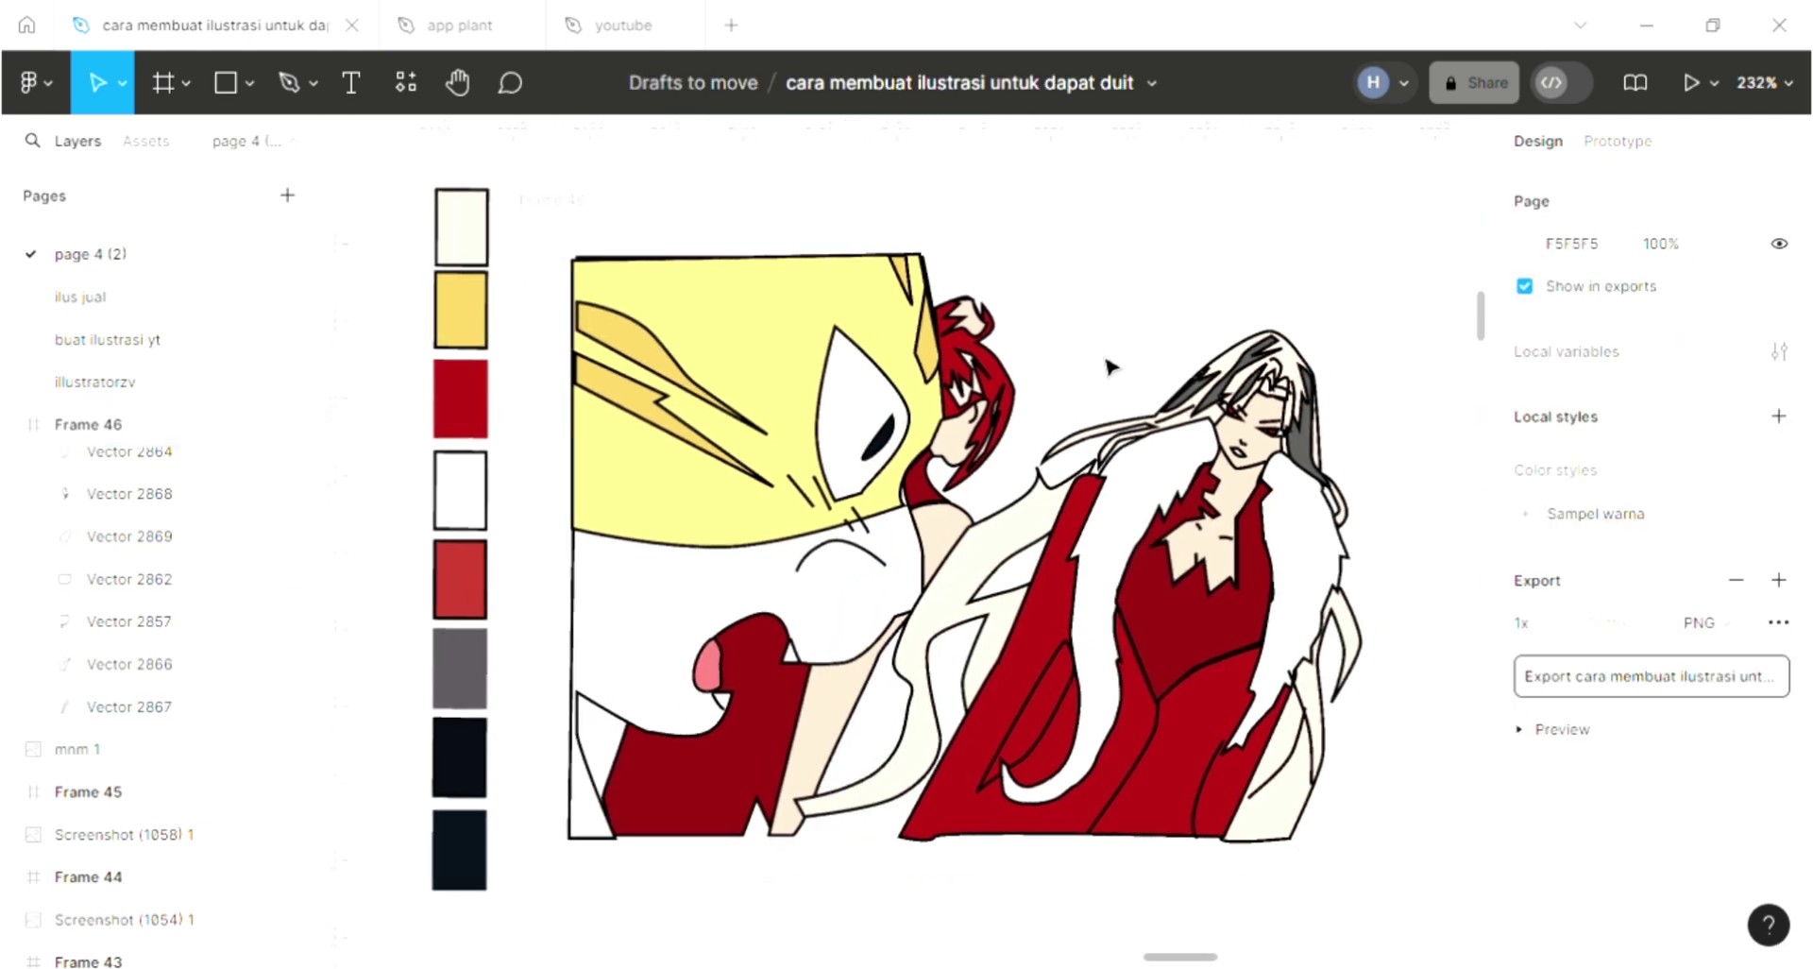
Step: Switch Frame 46's background fill to a linear gradient
scroll(1110, 365, "right", 2)
scroll(902, 552, "right", 2)
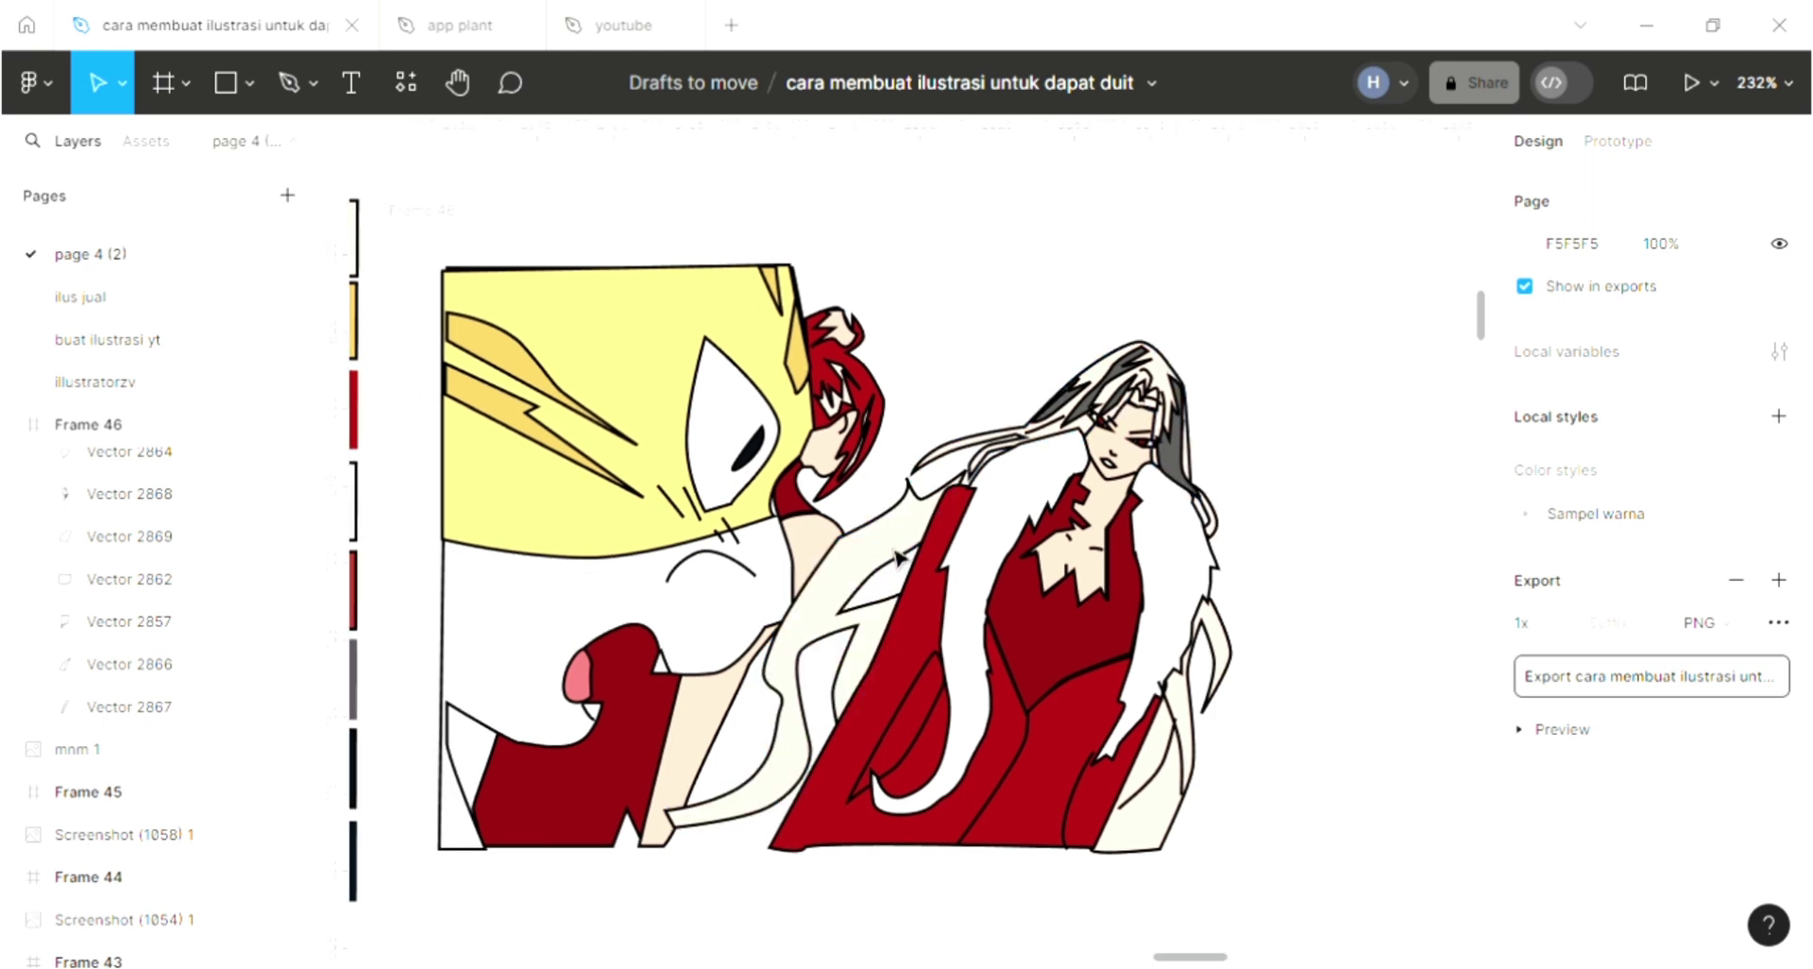
scroll(900, 557, "right", 2)
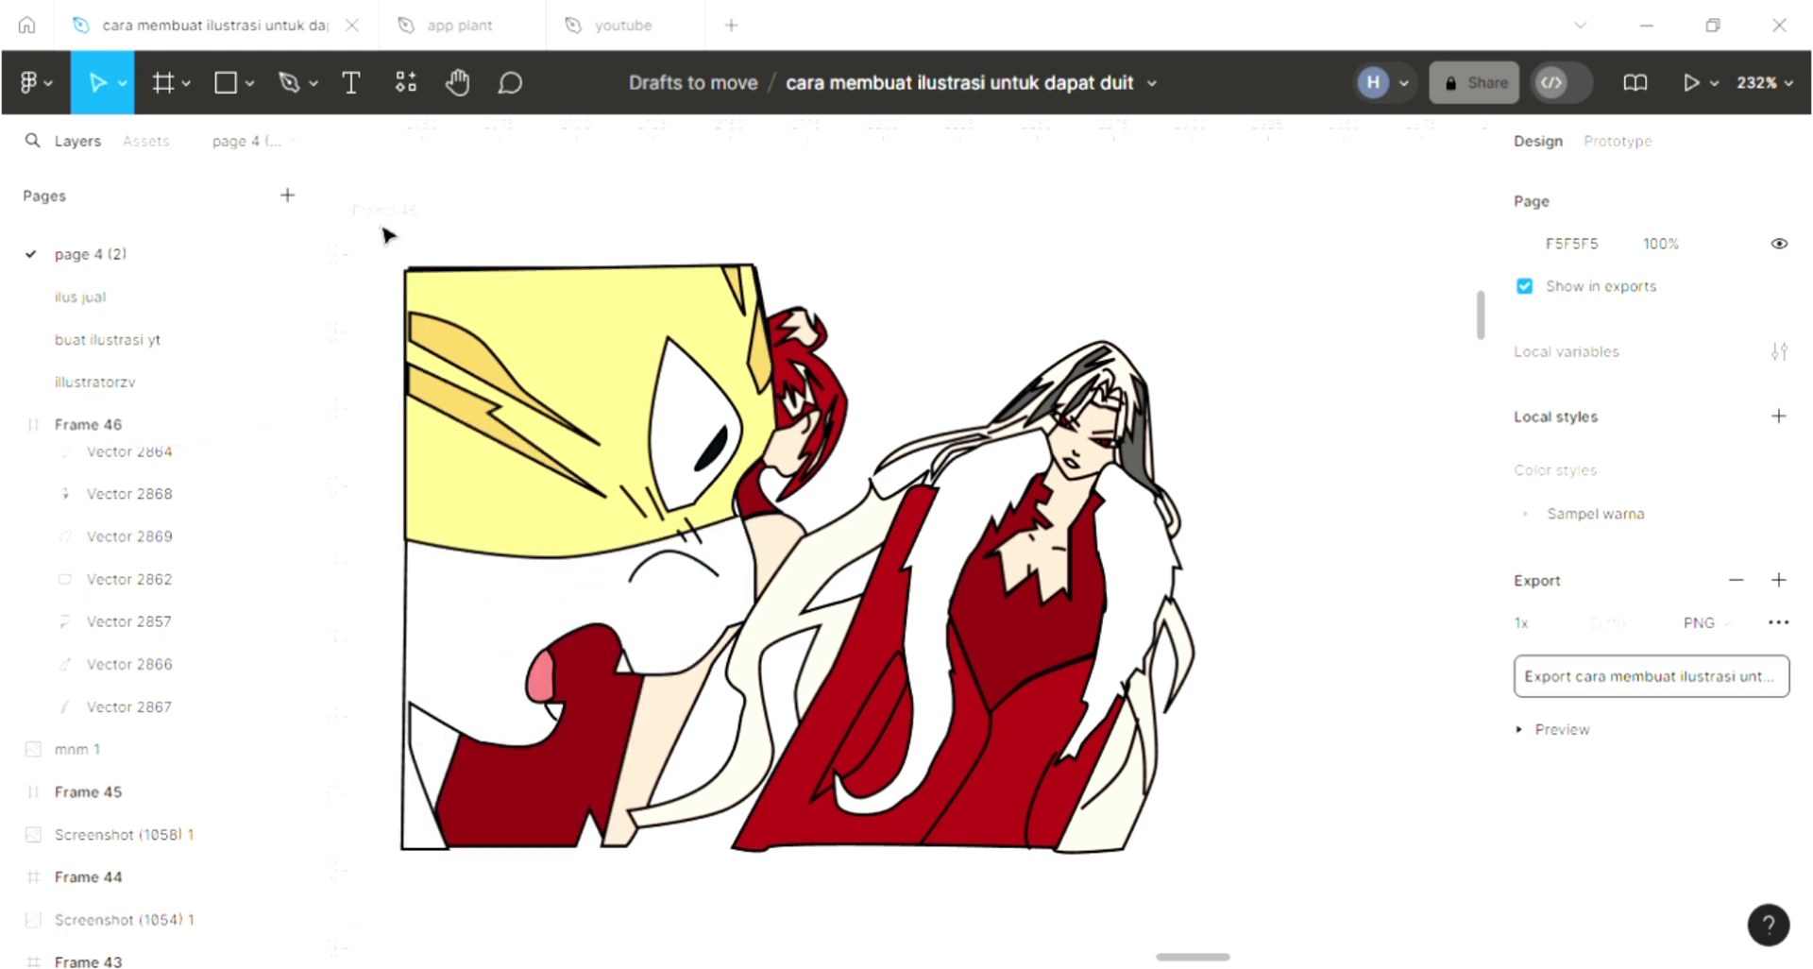
left_click(1314, 591)
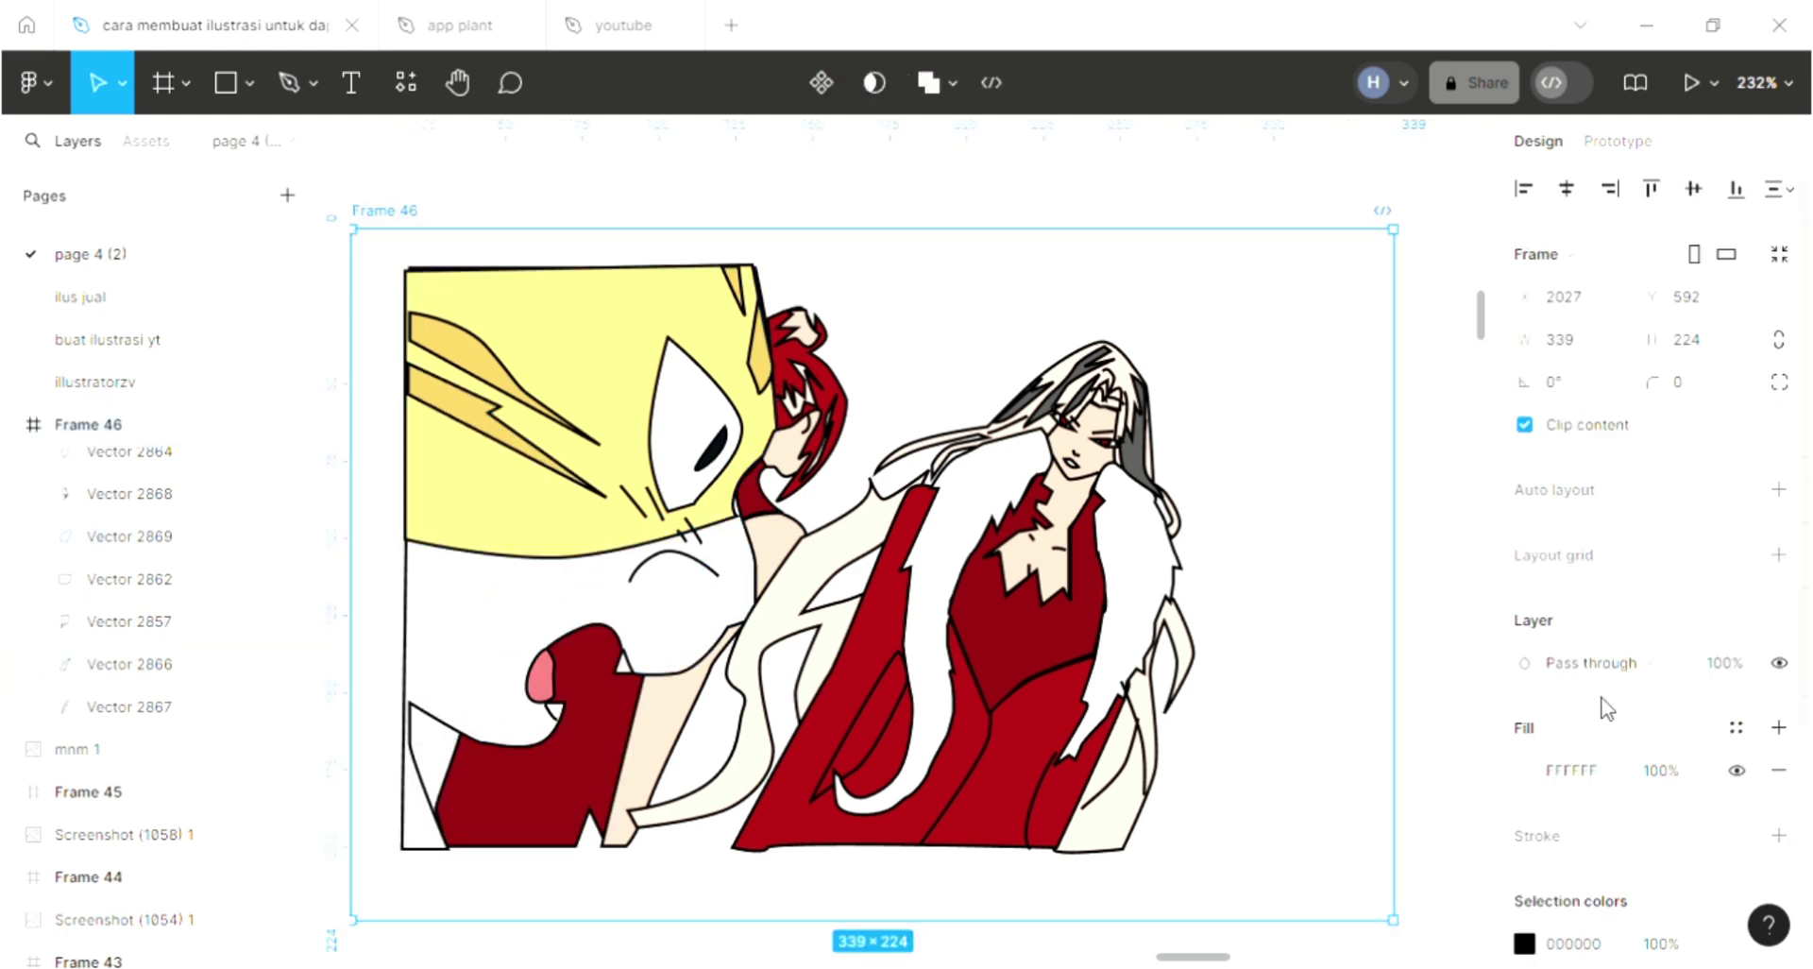
left_click(1519, 771)
left_click(1375, 317)
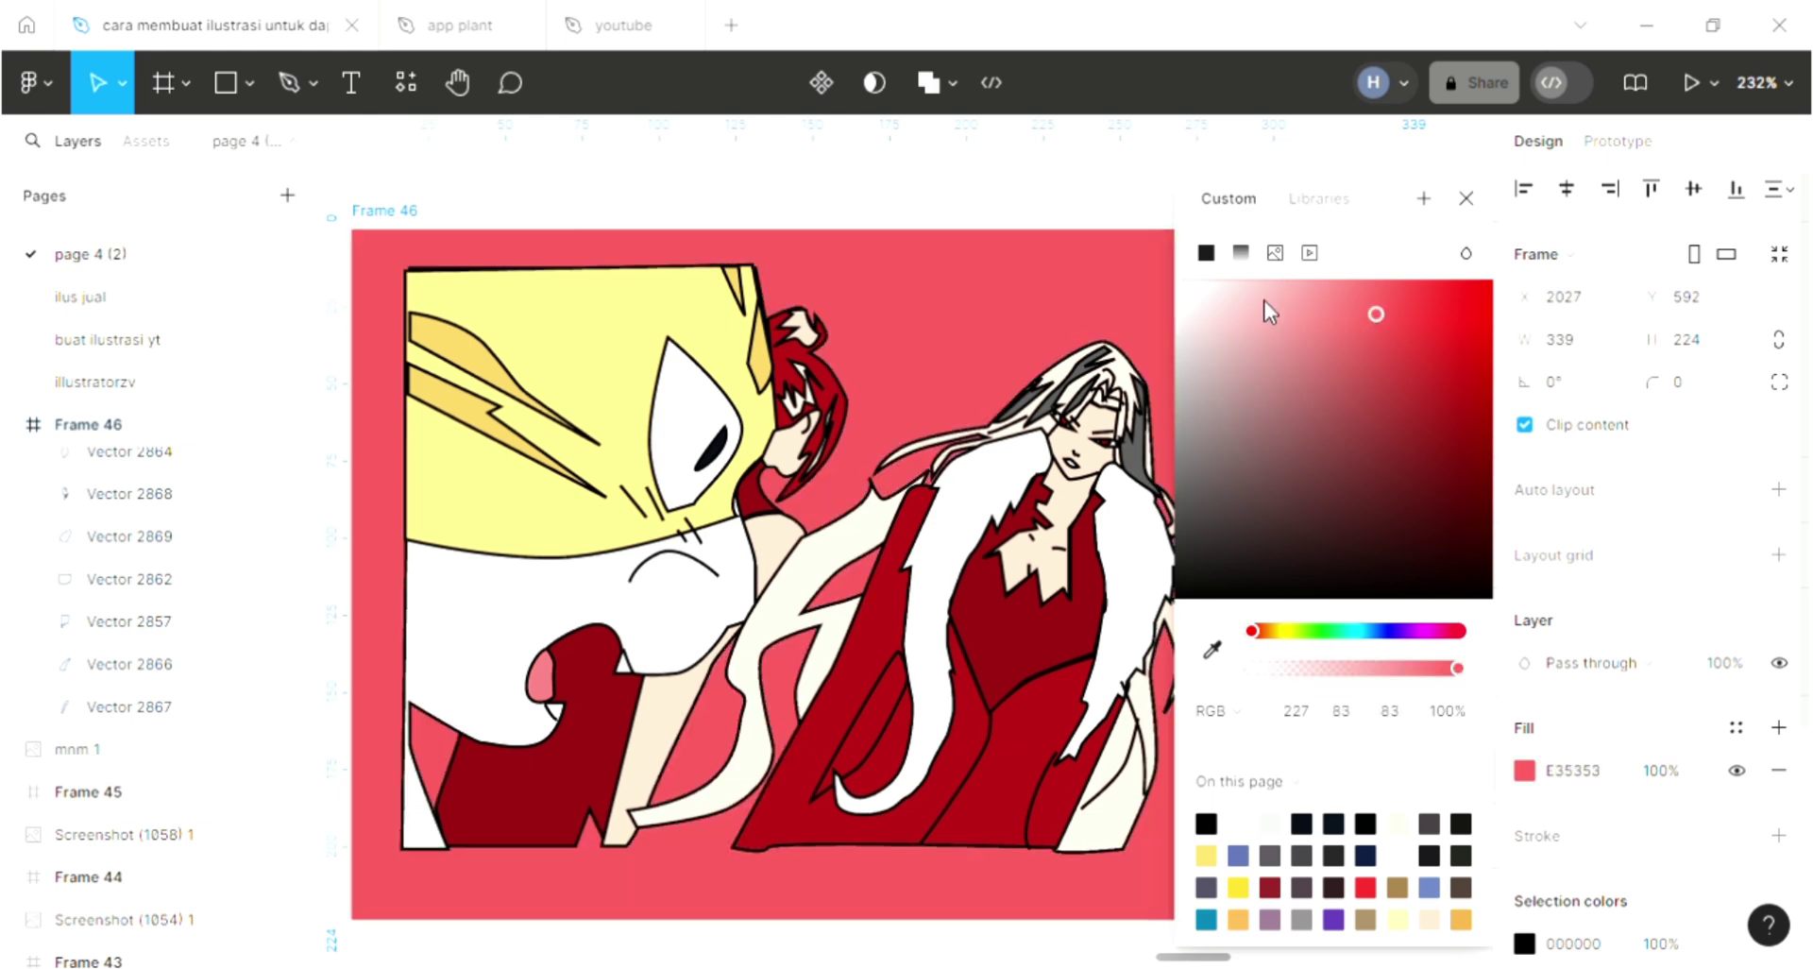
left_click(1242, 254)
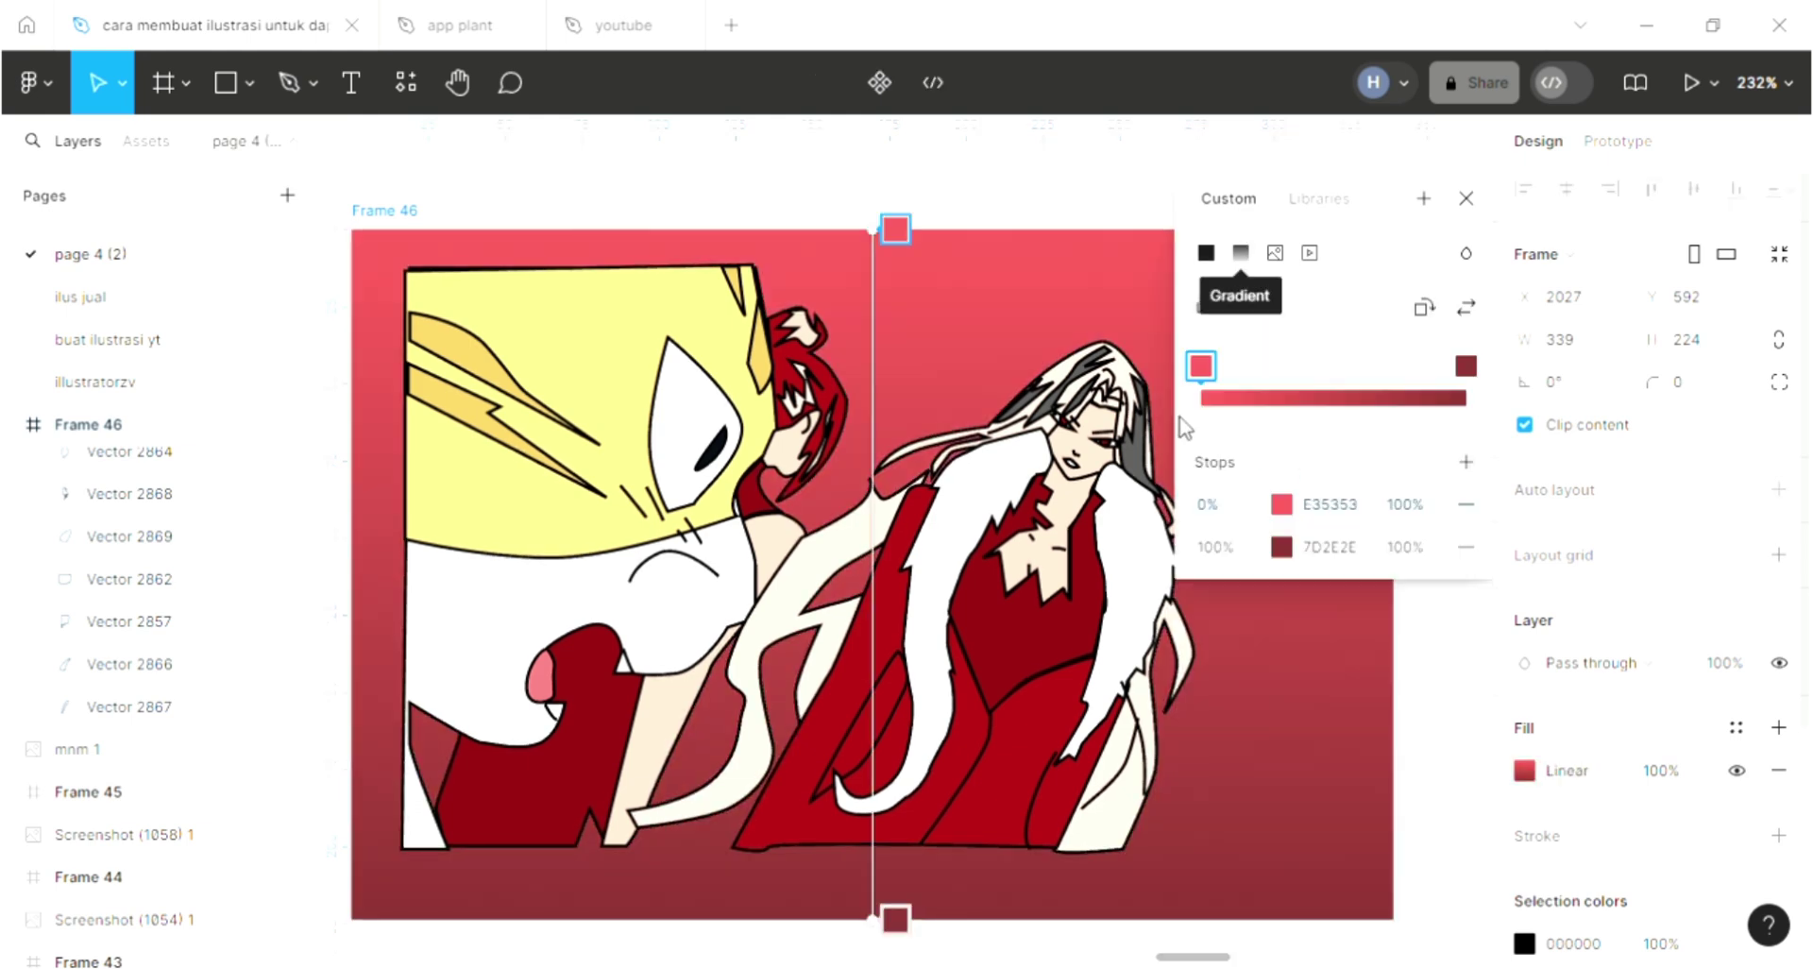
Step: Set the gradient's top stop to yellow E3C453, keeping the maroon 7D2E2E bottom stop
left_click(1281, 505)
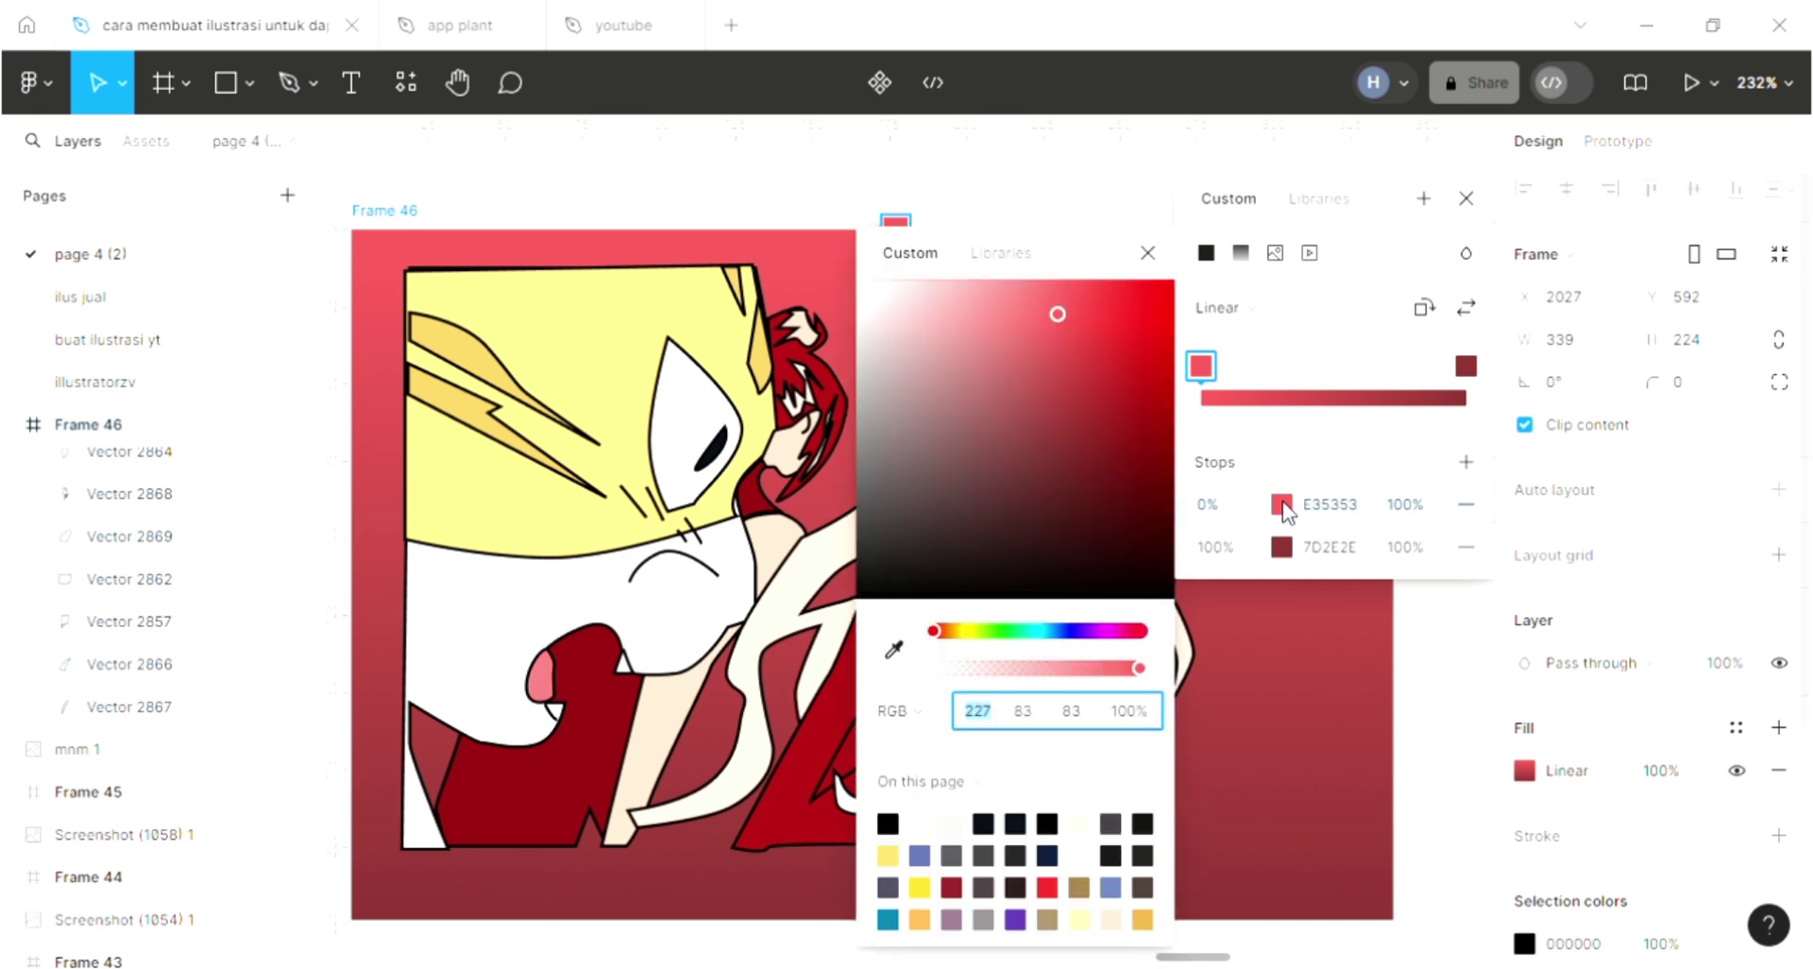
left_click_drag(954, 635, 982, 642)
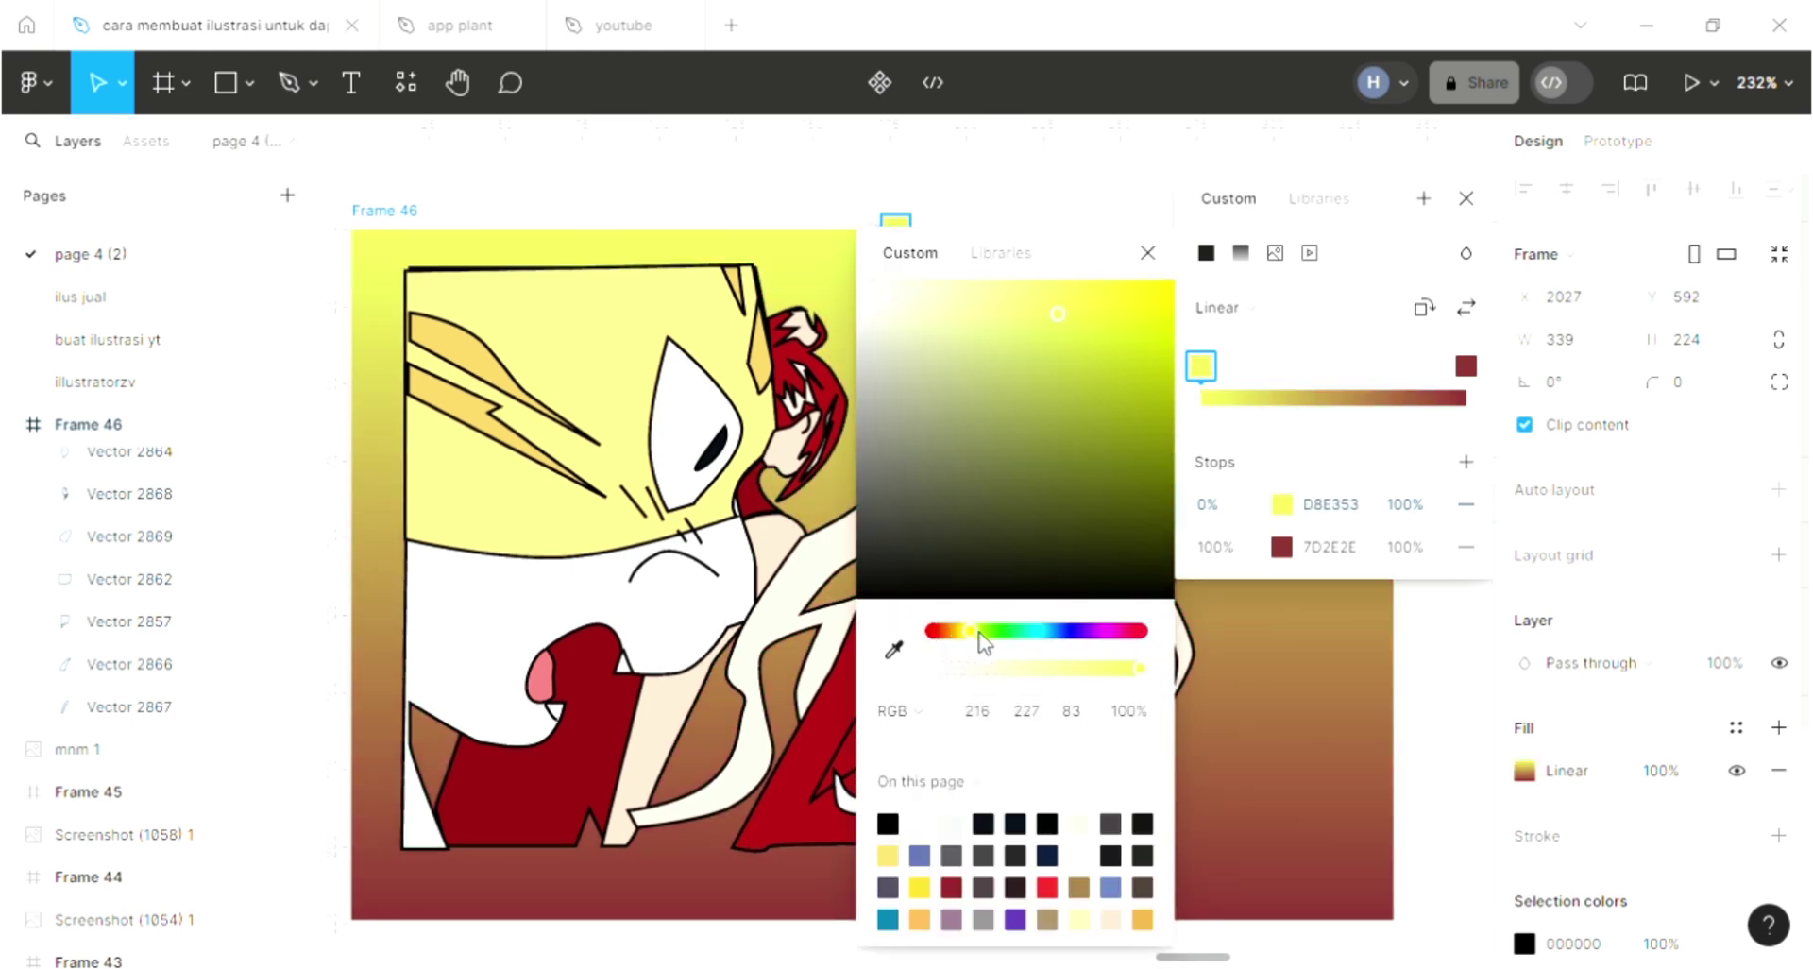
left_click_drag(972, 632, 948, 632)
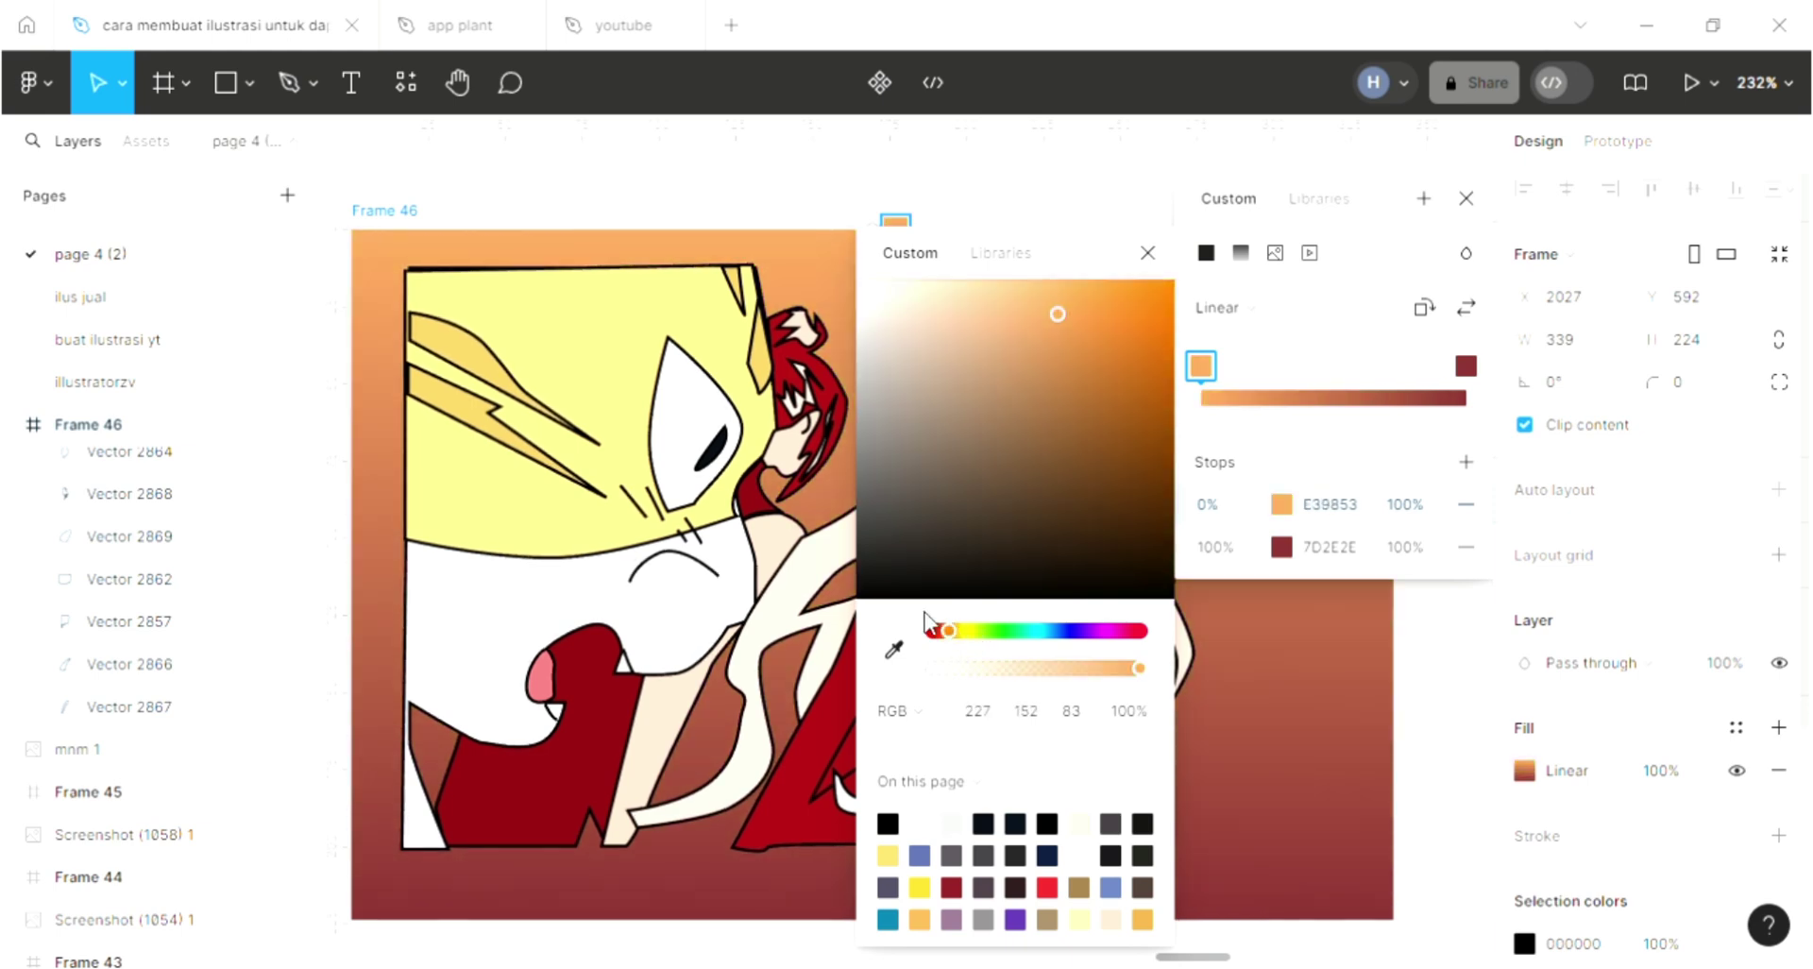
left_click_drag(942, 630, 965, 630)
left_click(959, 630)
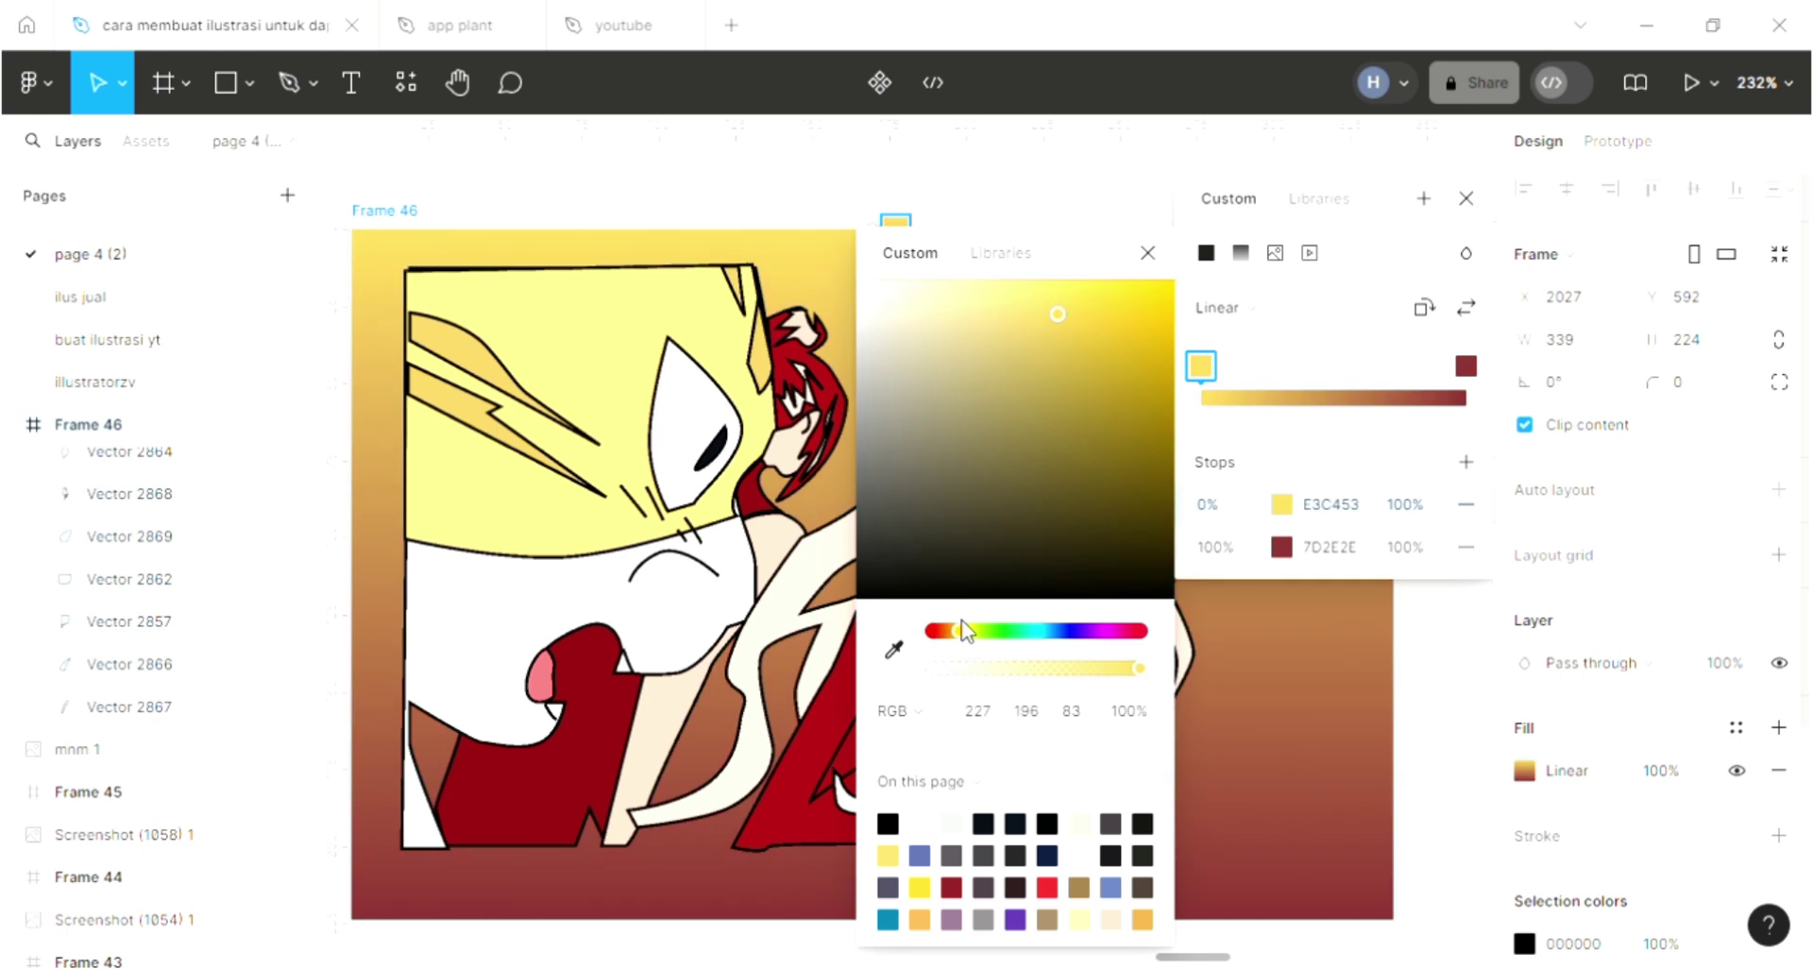
left_click(1148, 253)
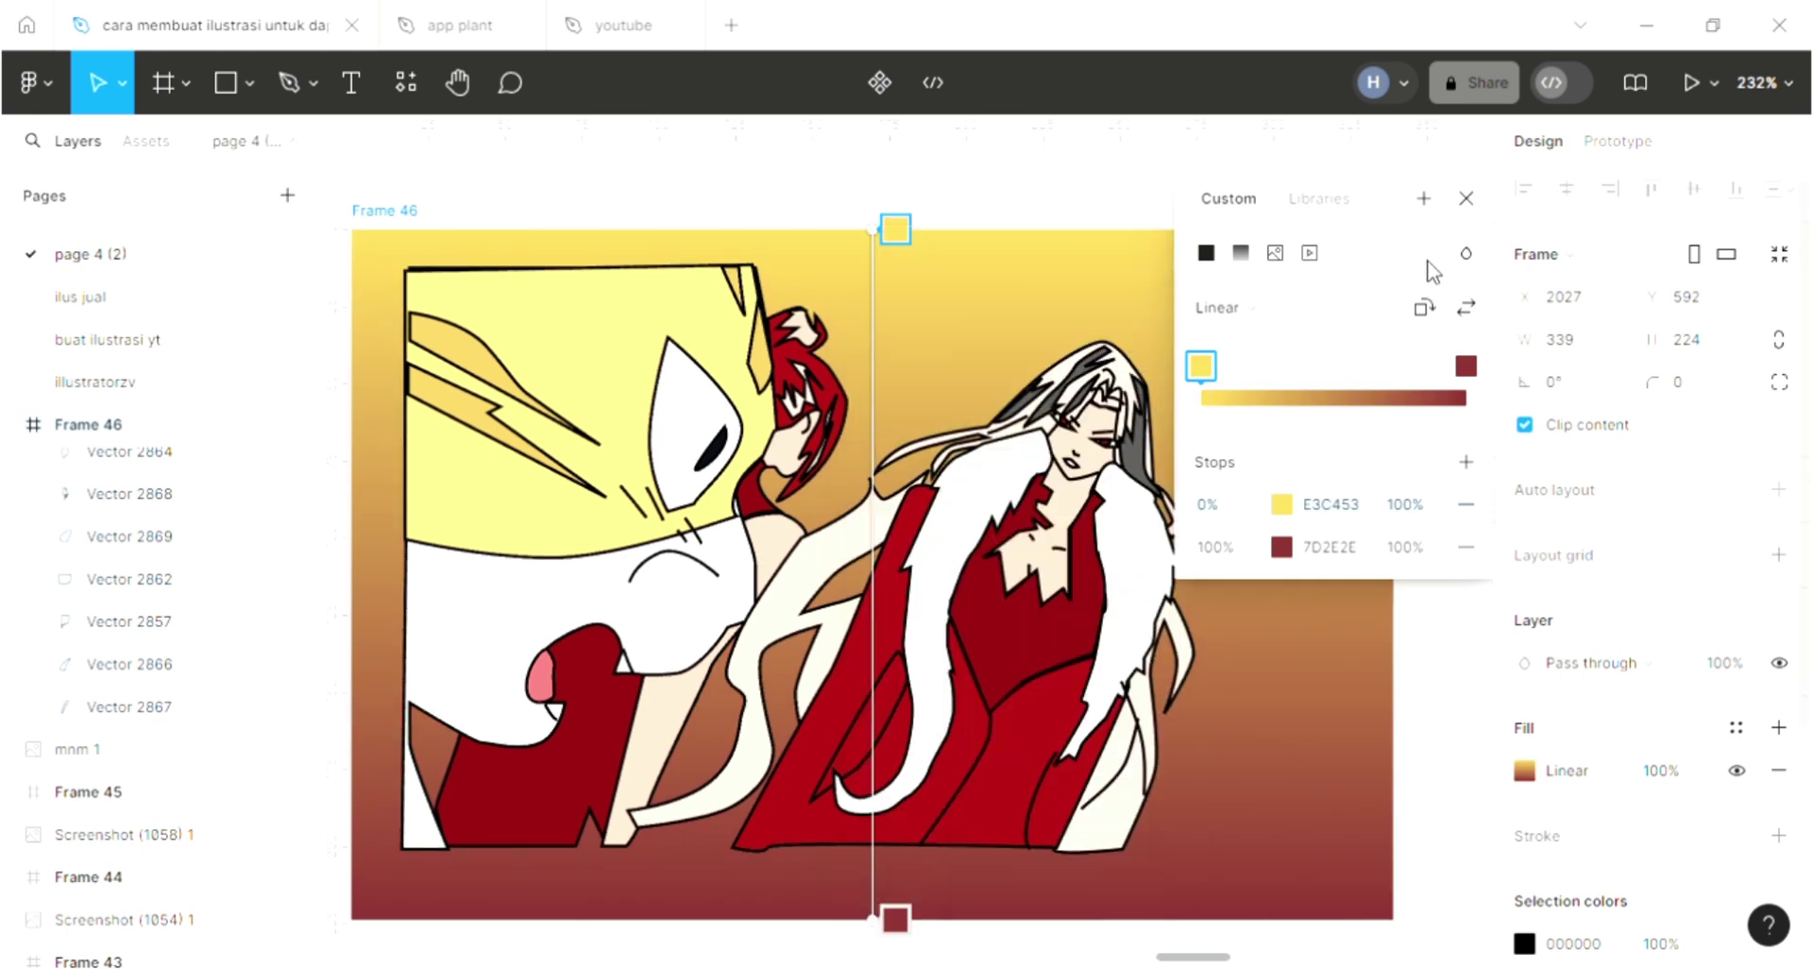
left_click(1469, 200)
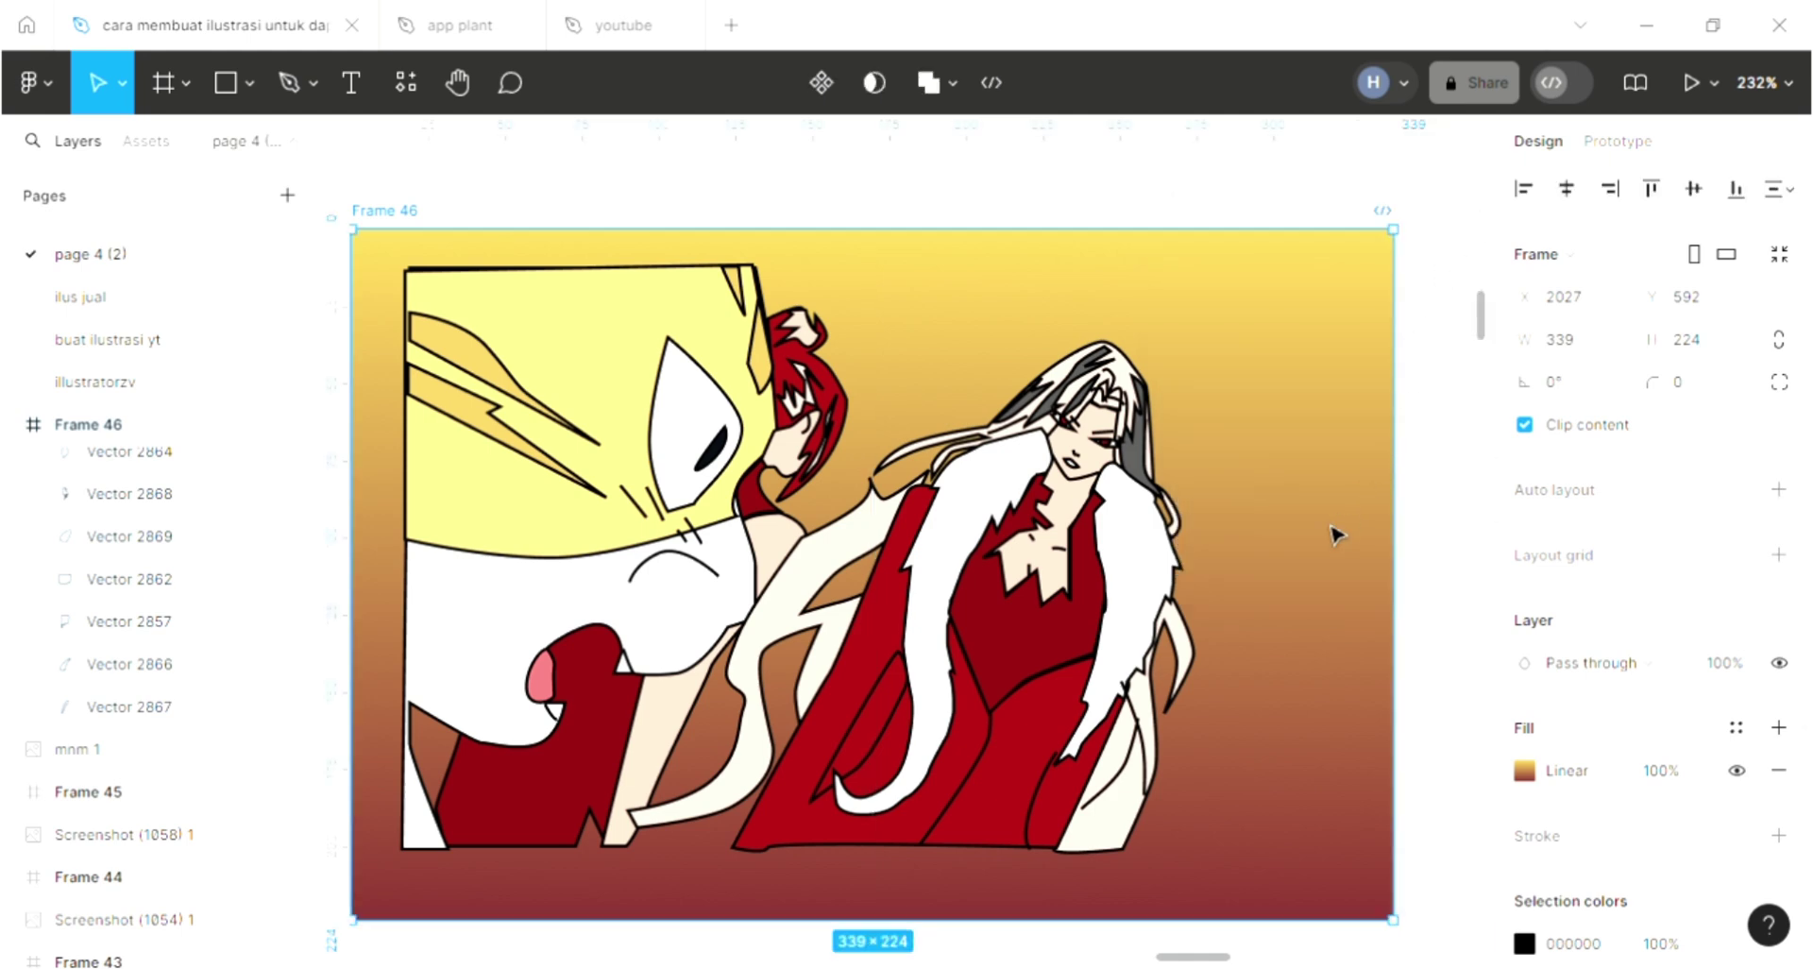
Step: Fill the small curl shape (Vector 2904) on the red dress with cream FFE2D3 eyedropped from the fur
left_click(1287, 550)
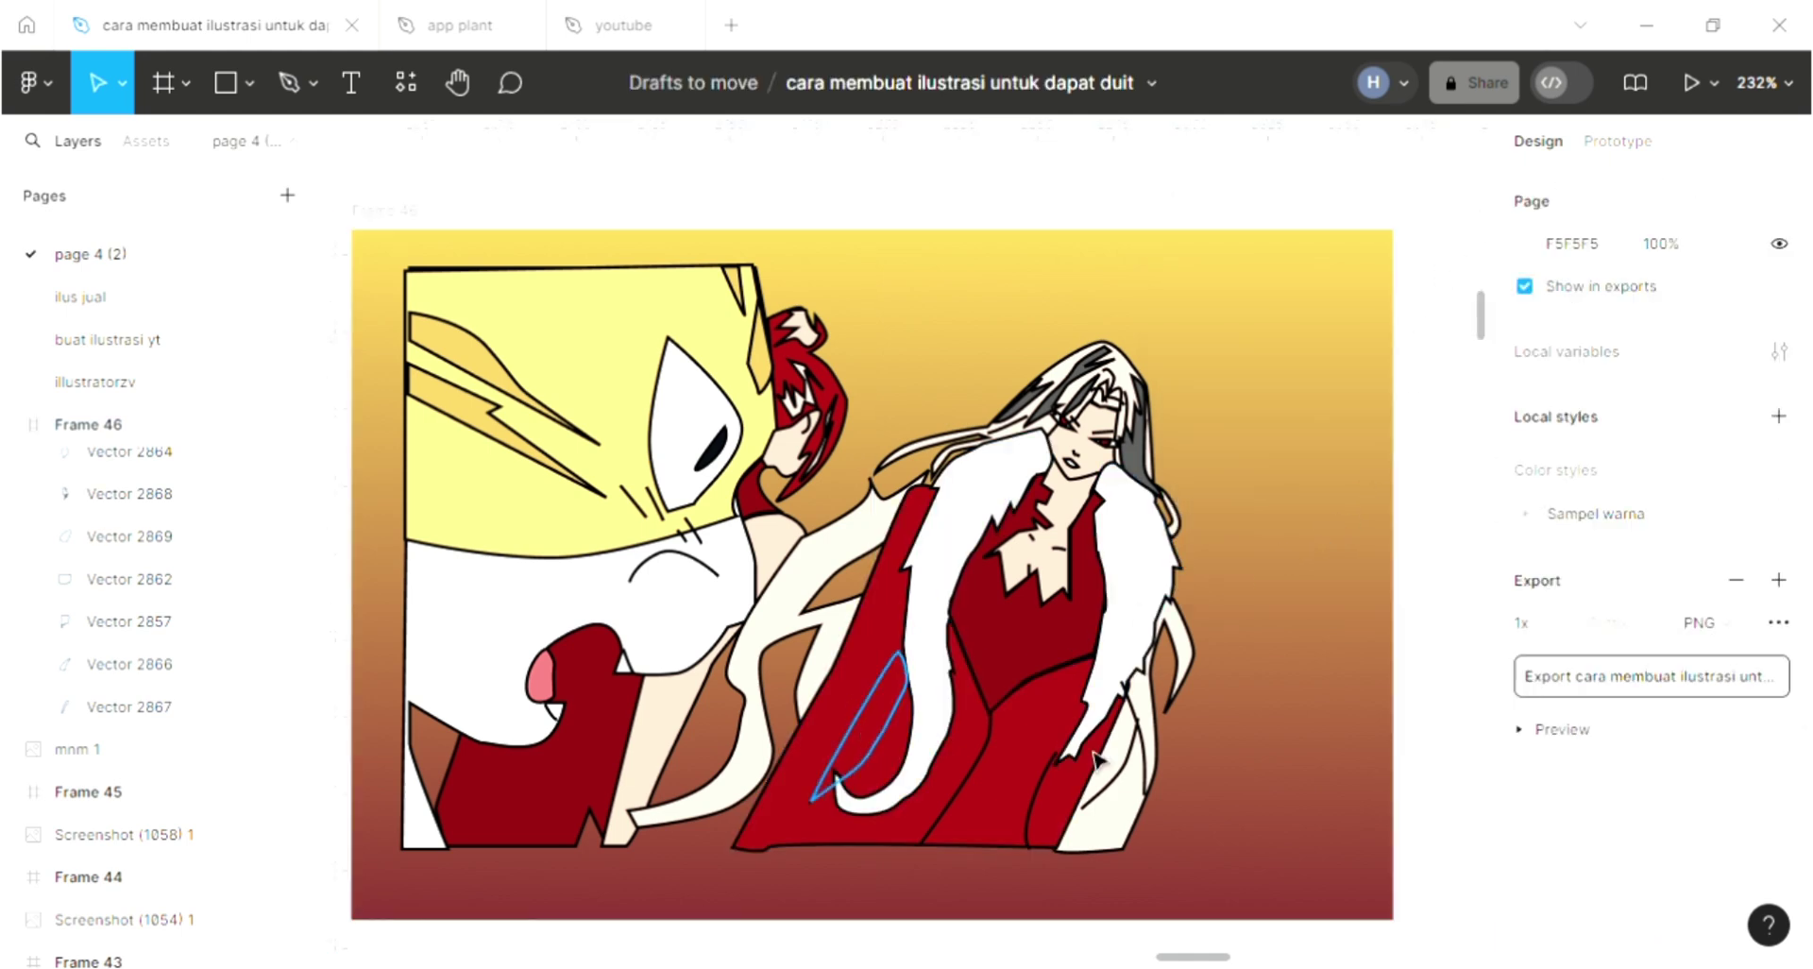
left_click(859, 747)
left_click(1778, 682)
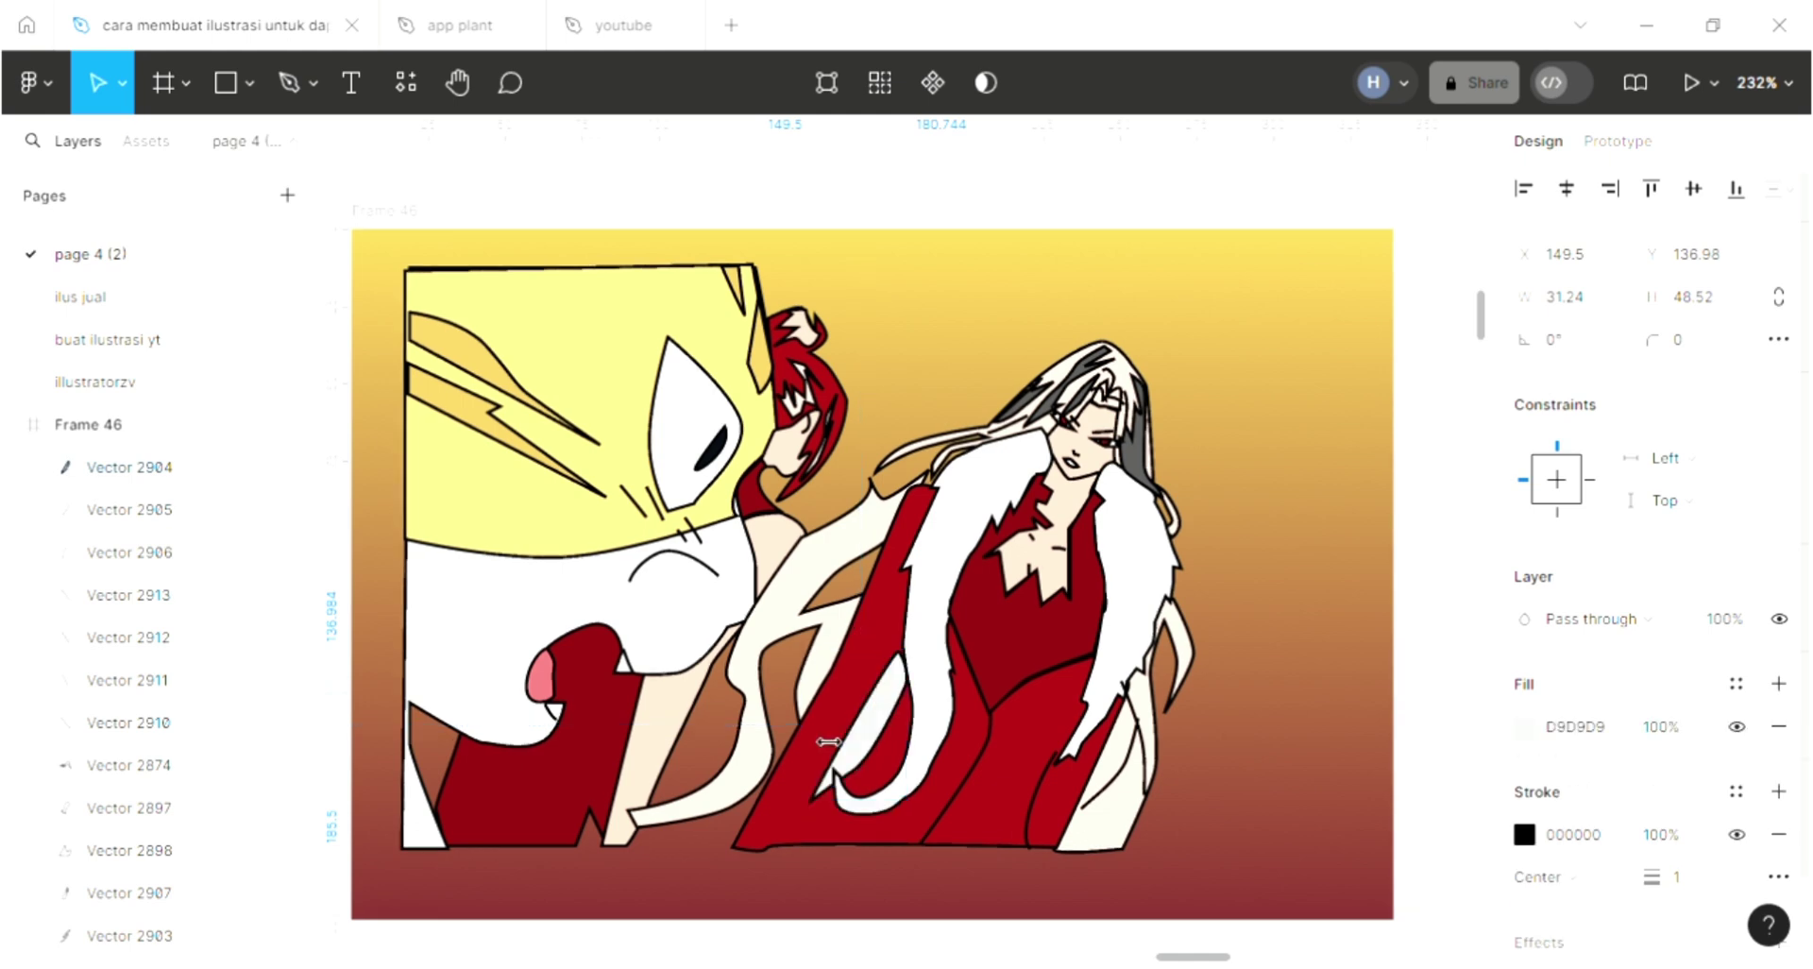
key("i")
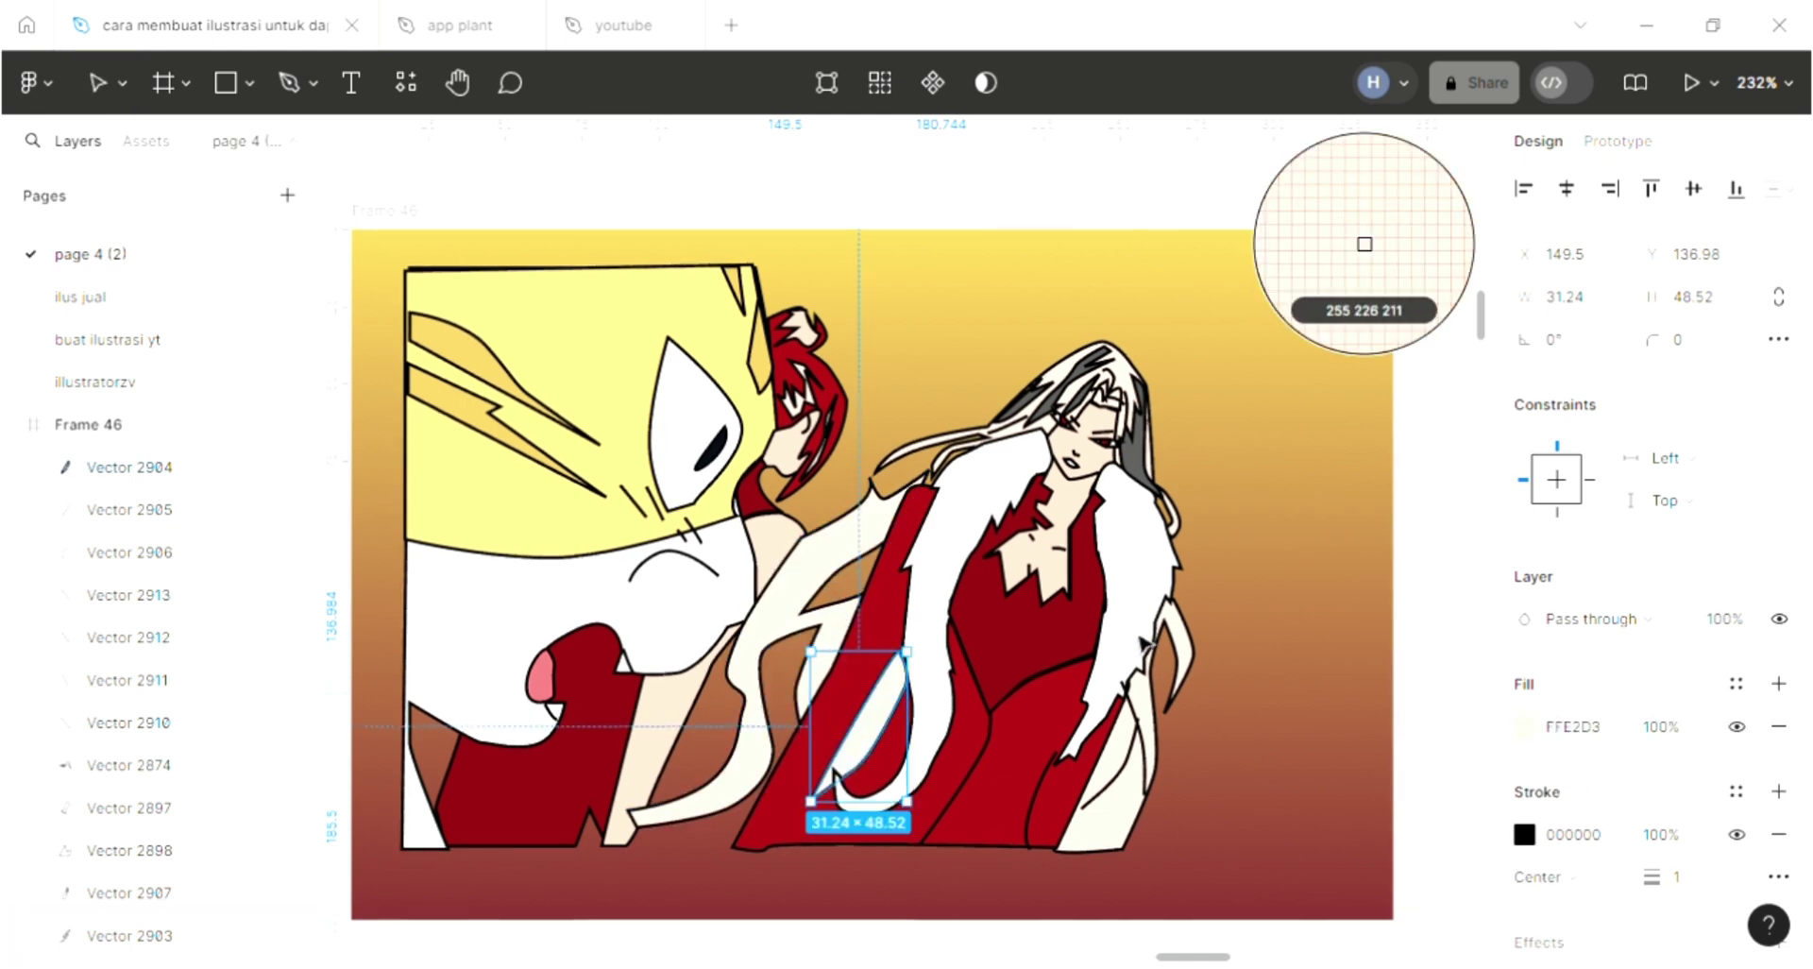
left_click(1225, 671)
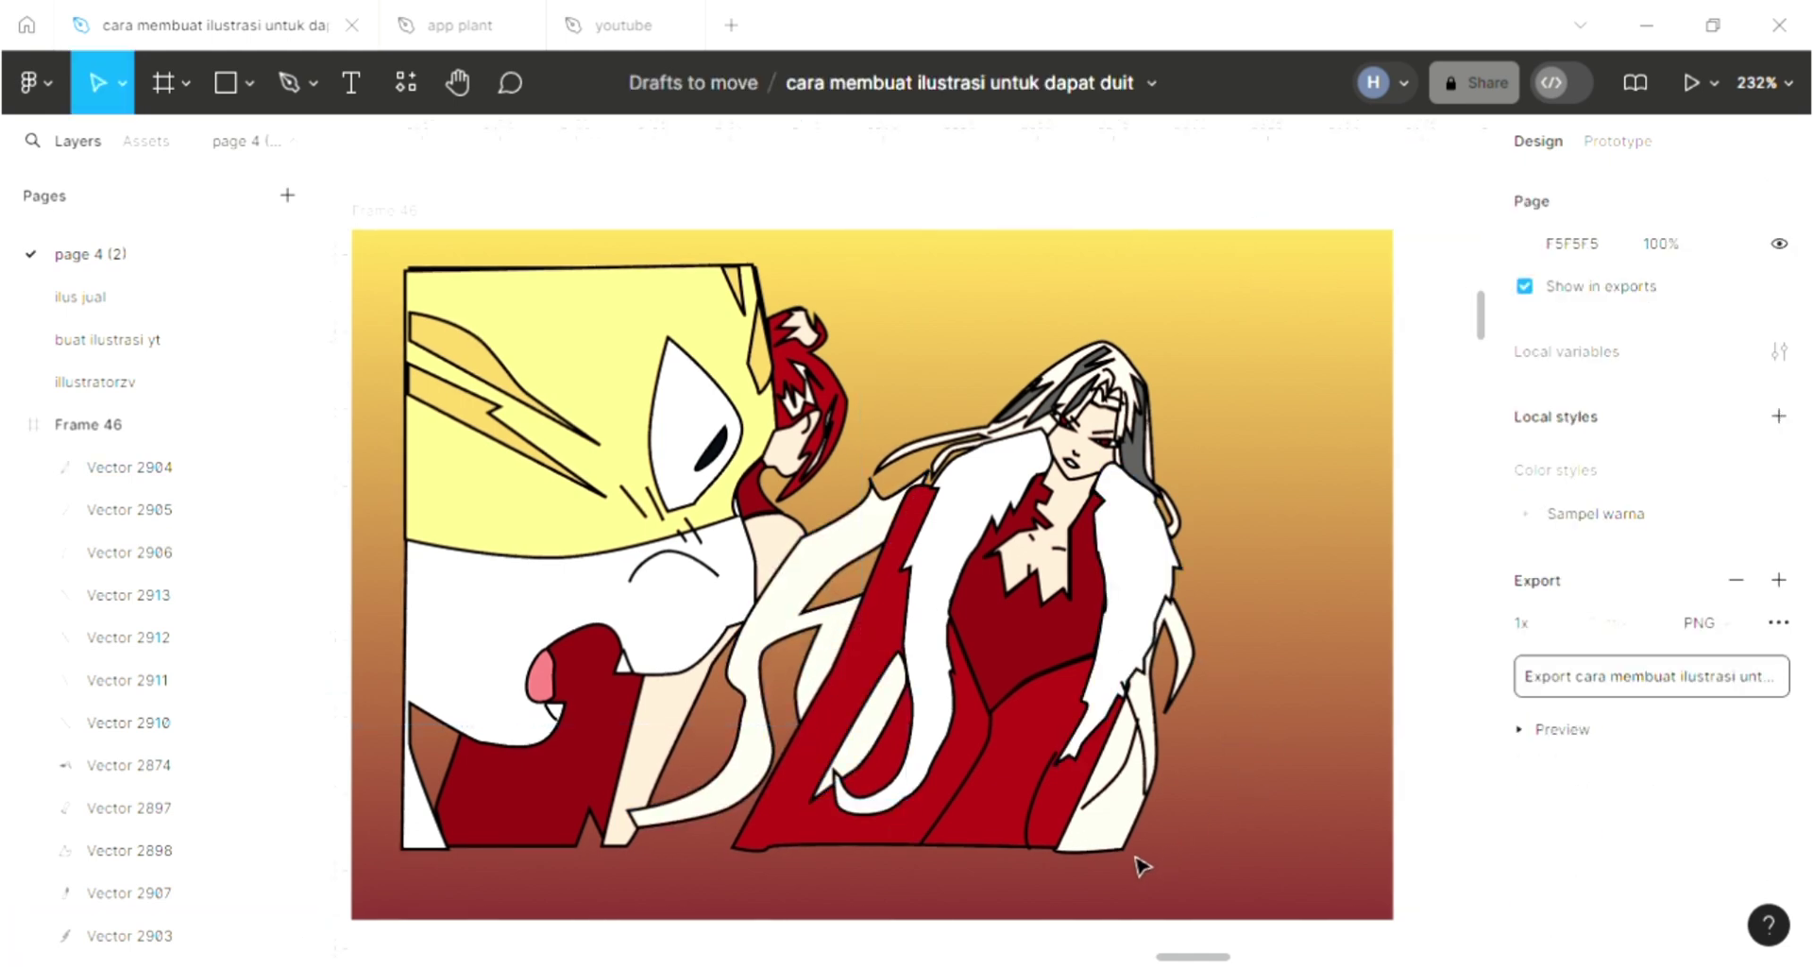
scroll(1211, 779, "down", 1)
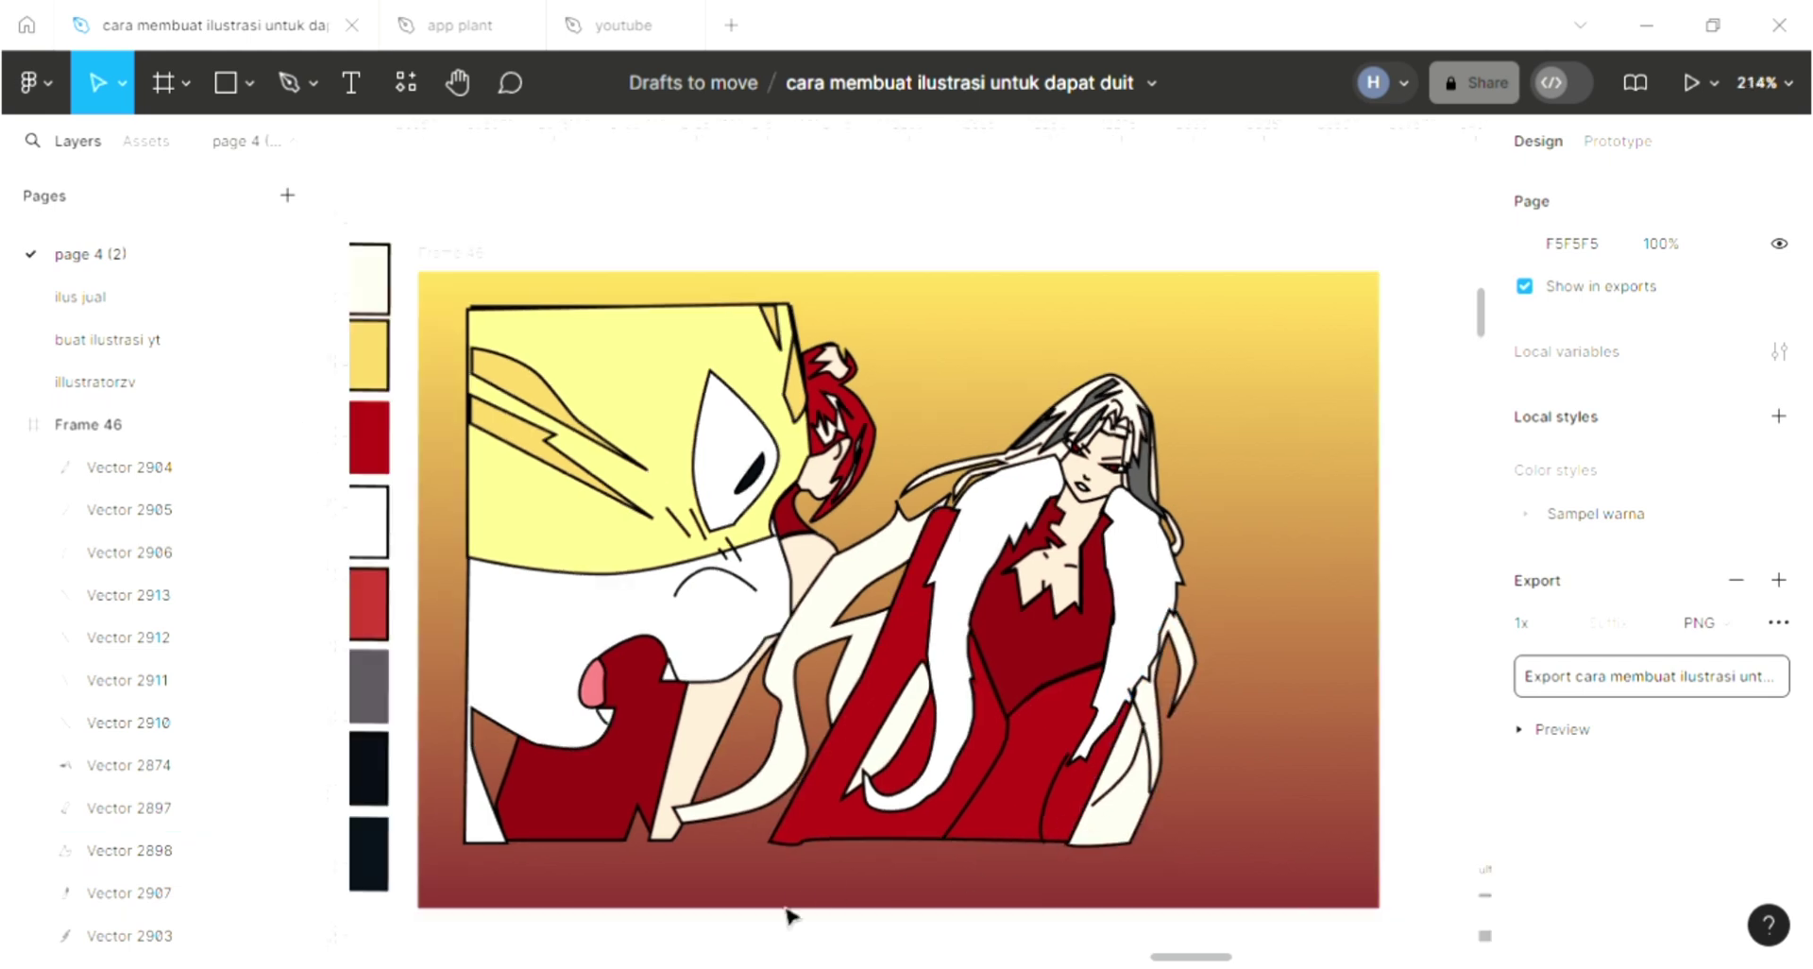
left_click(849, 925)
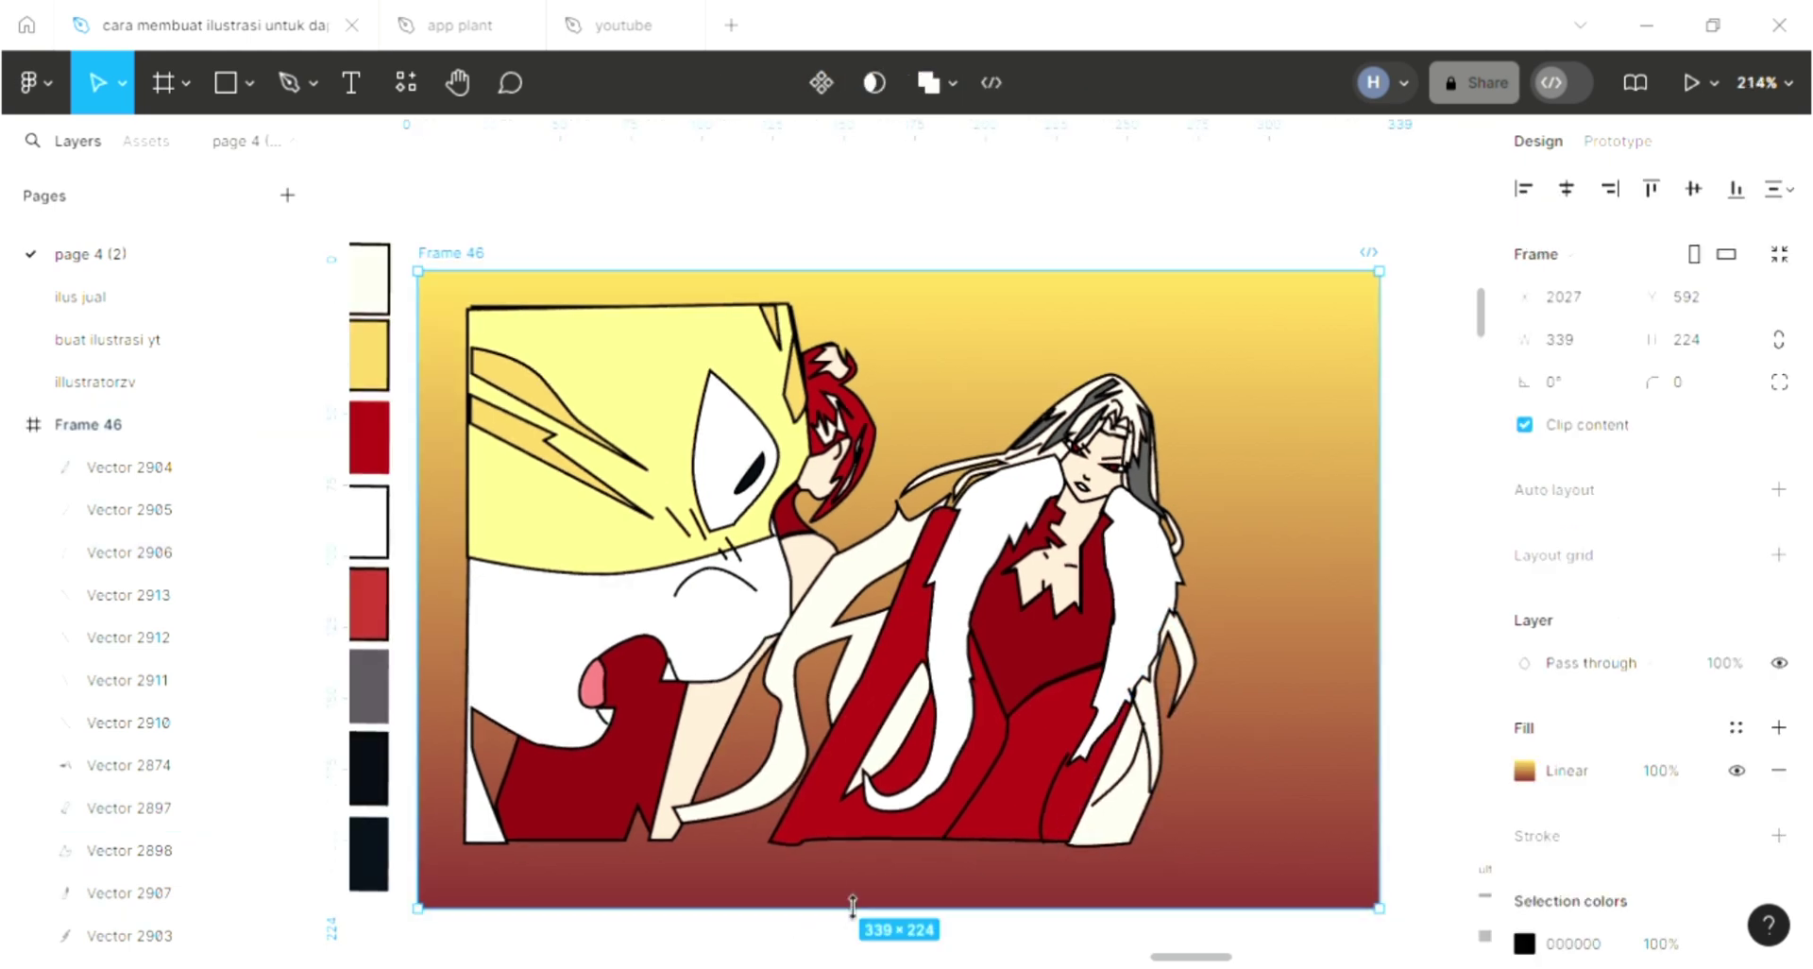
Step: Trim Frame 46's bottom, left, right and top edges from 339×224 down to 285×183
left_click_drag(852, 905, 850, 824)
left_click_drag(454, 451, 507, 451)
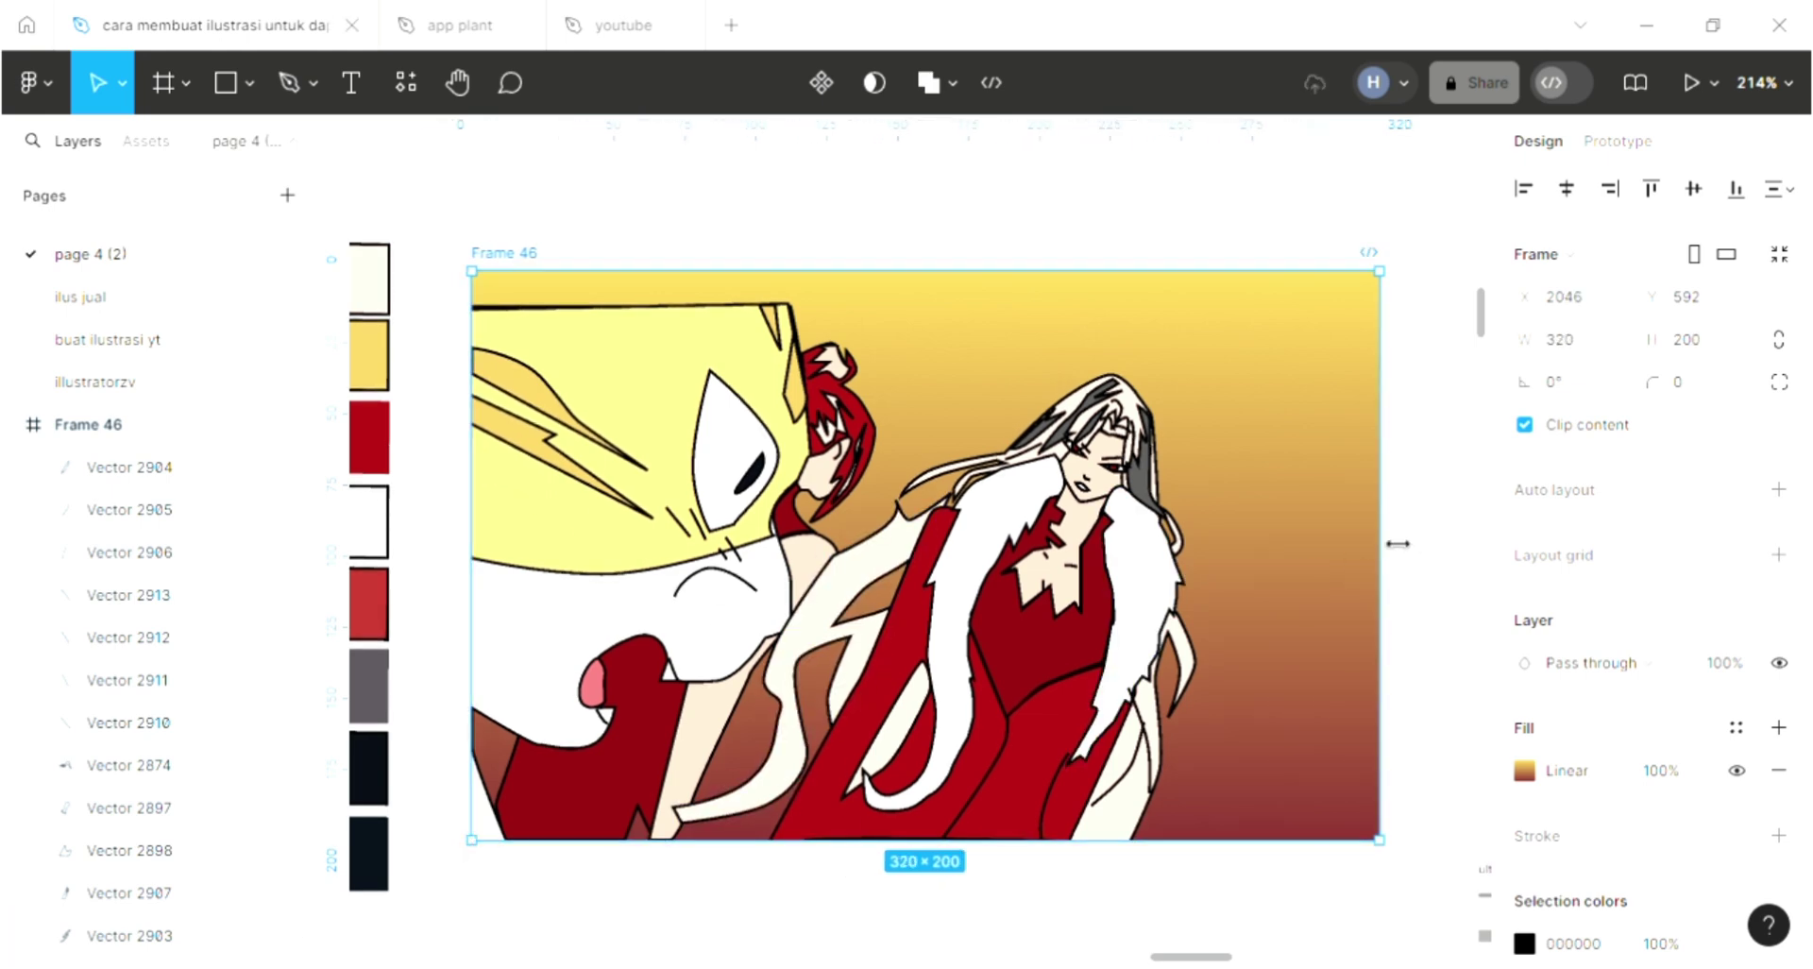
left_click_drag(1379, 538, 1280, 528)
left_click_drag(1138, 326, 1138, 321)
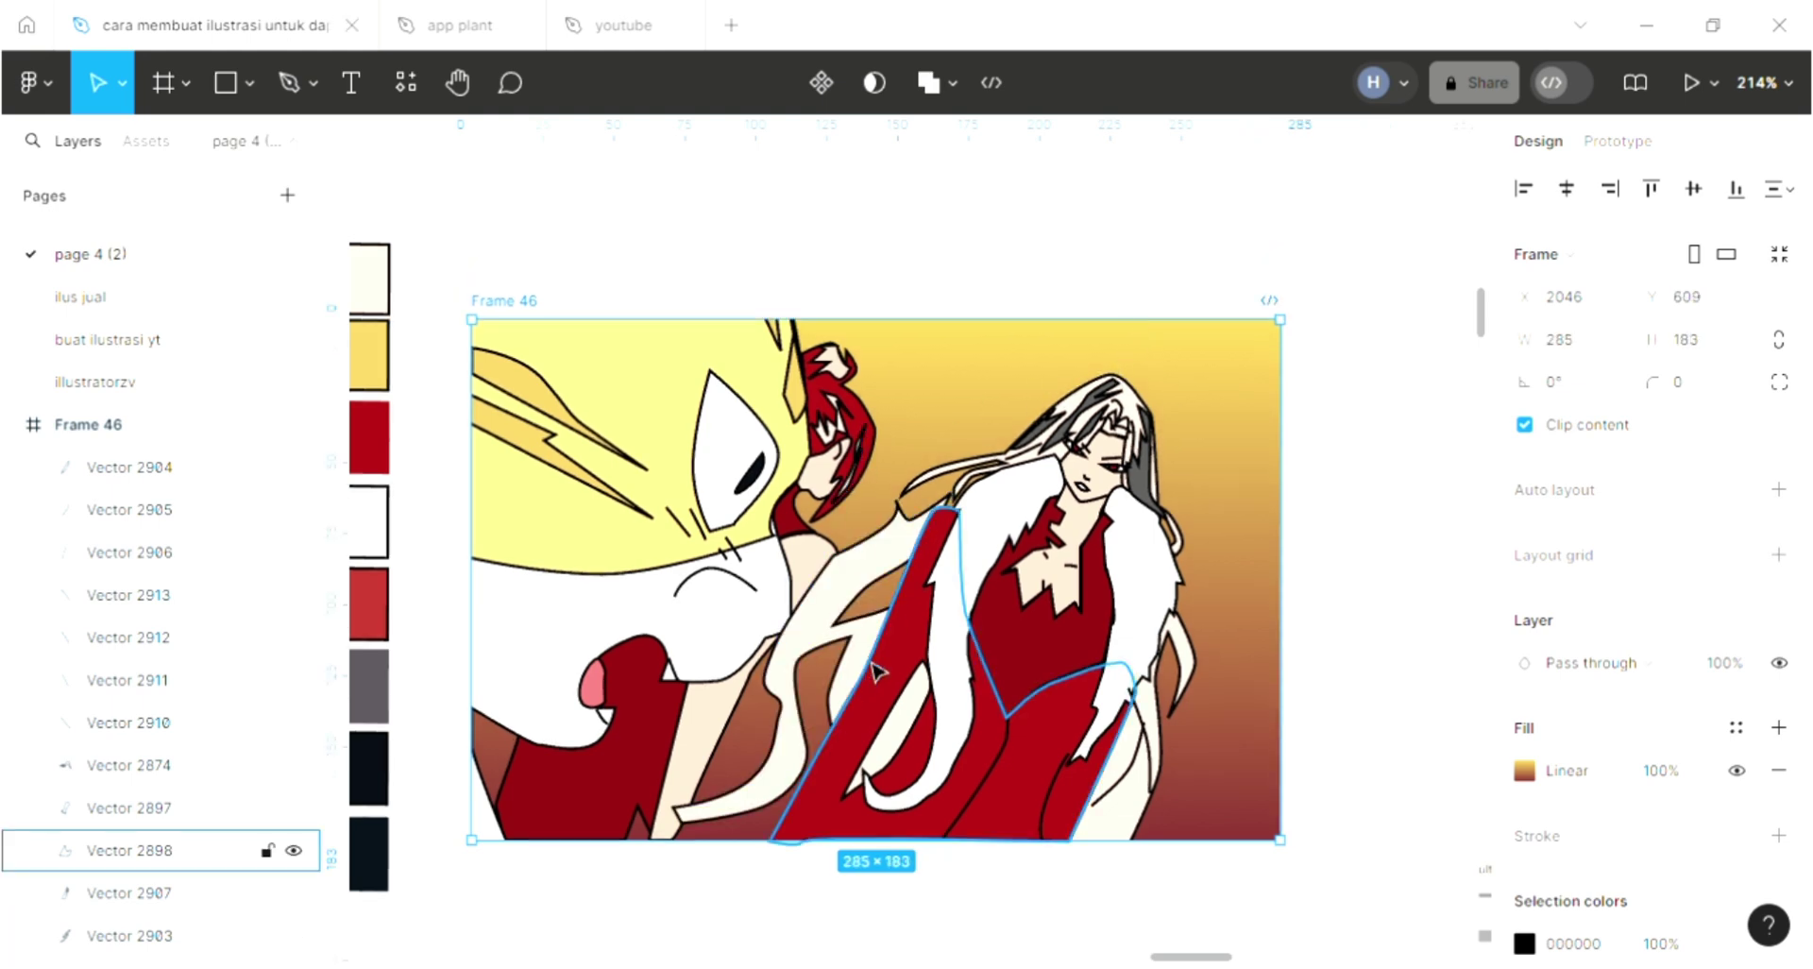
scroll(871, 651, "up", 3)
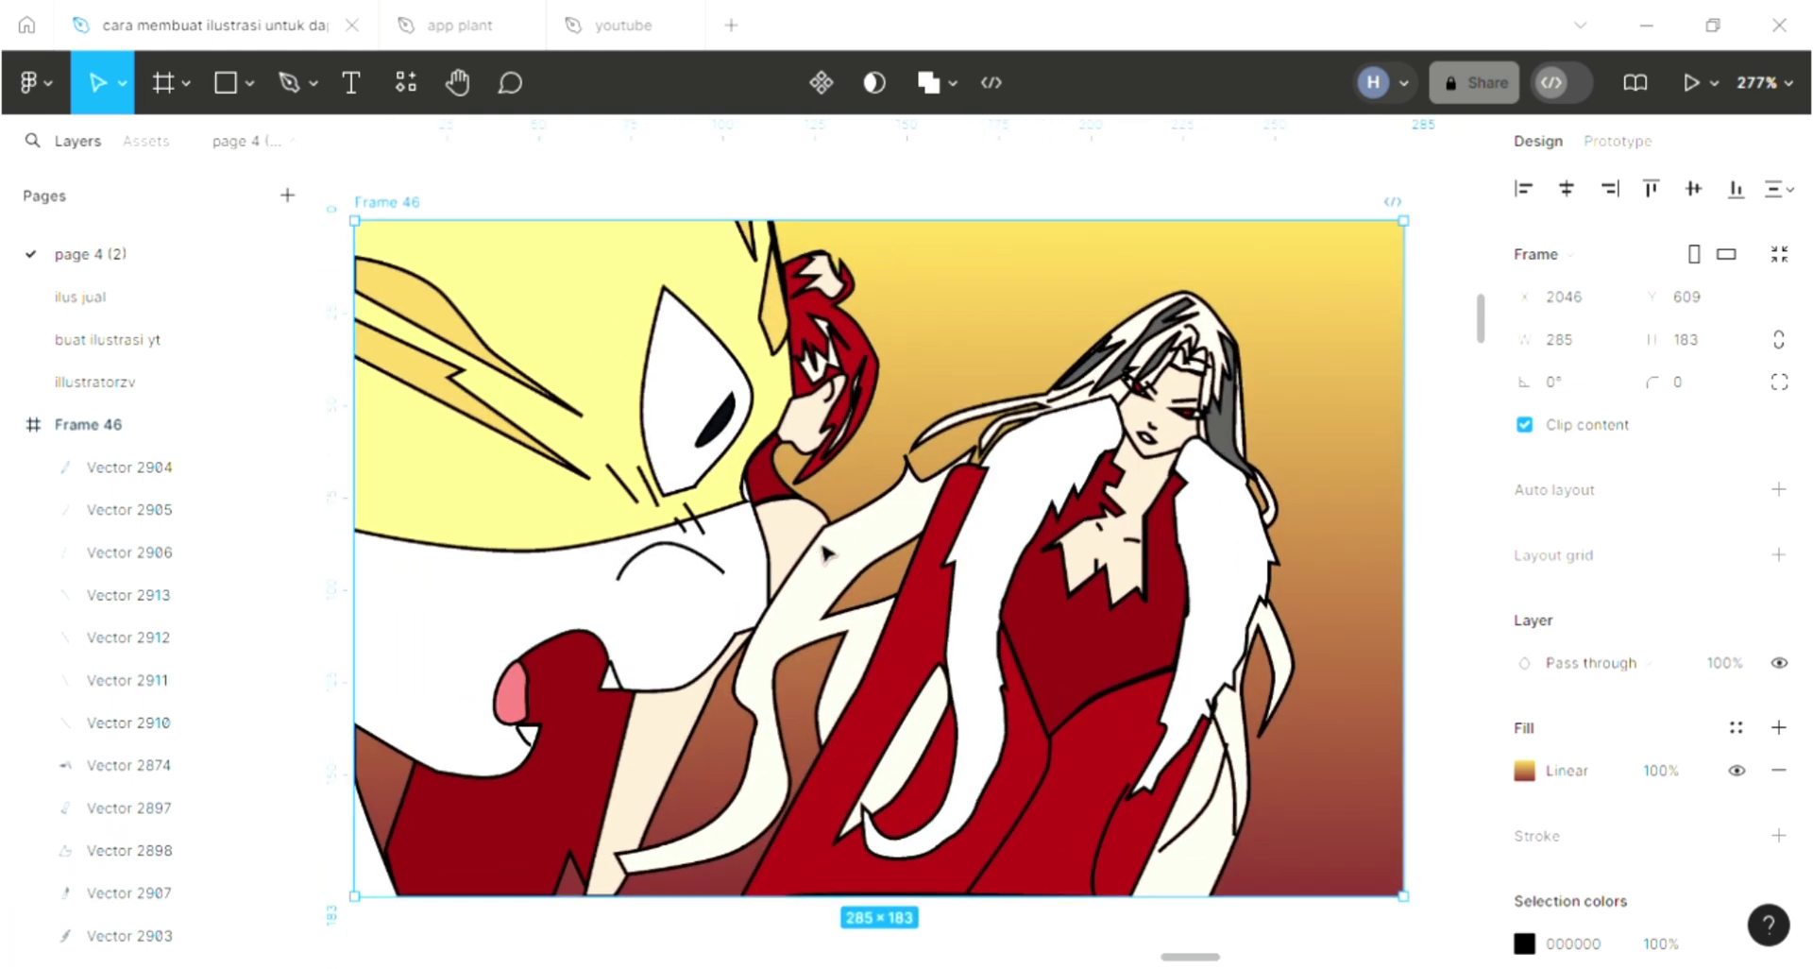
Step: Pen-draw a small closed jagged shadow shape on the lower red dress
left_click(286, 83)
scroll(1224, 670, "down", 1)
scroll(1236, 756, "down", 1)
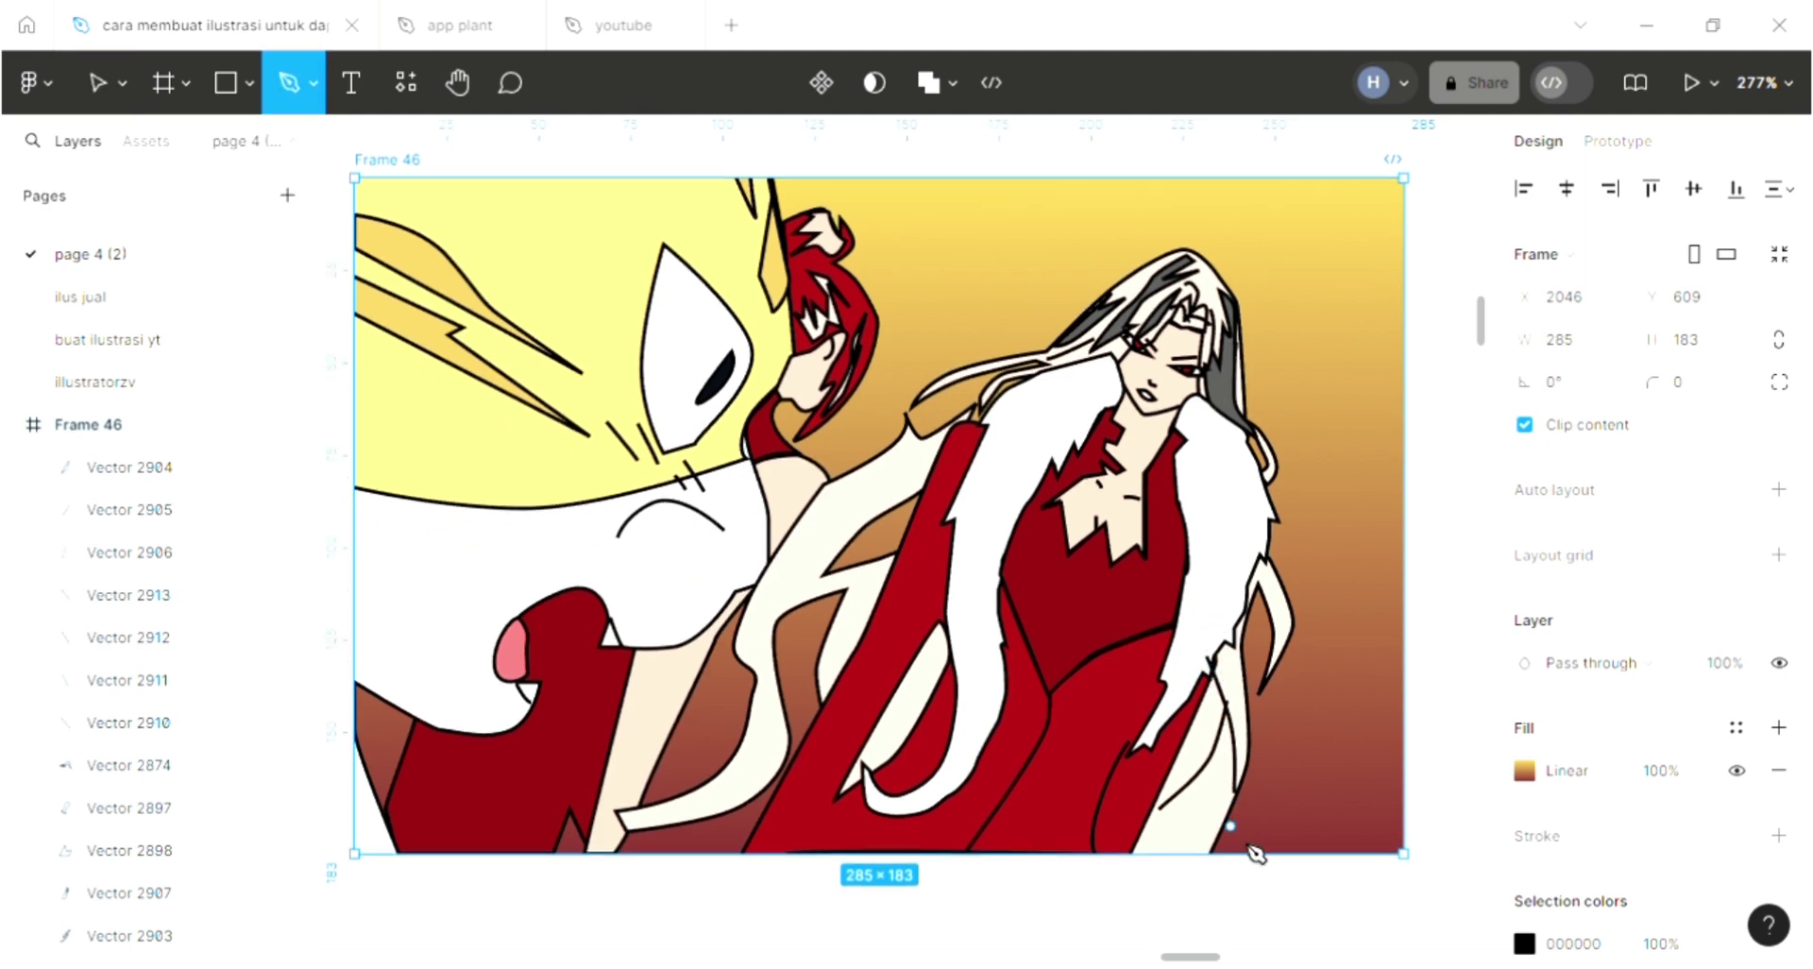
scroll(1039, 741, "up", 5, "ctrl")
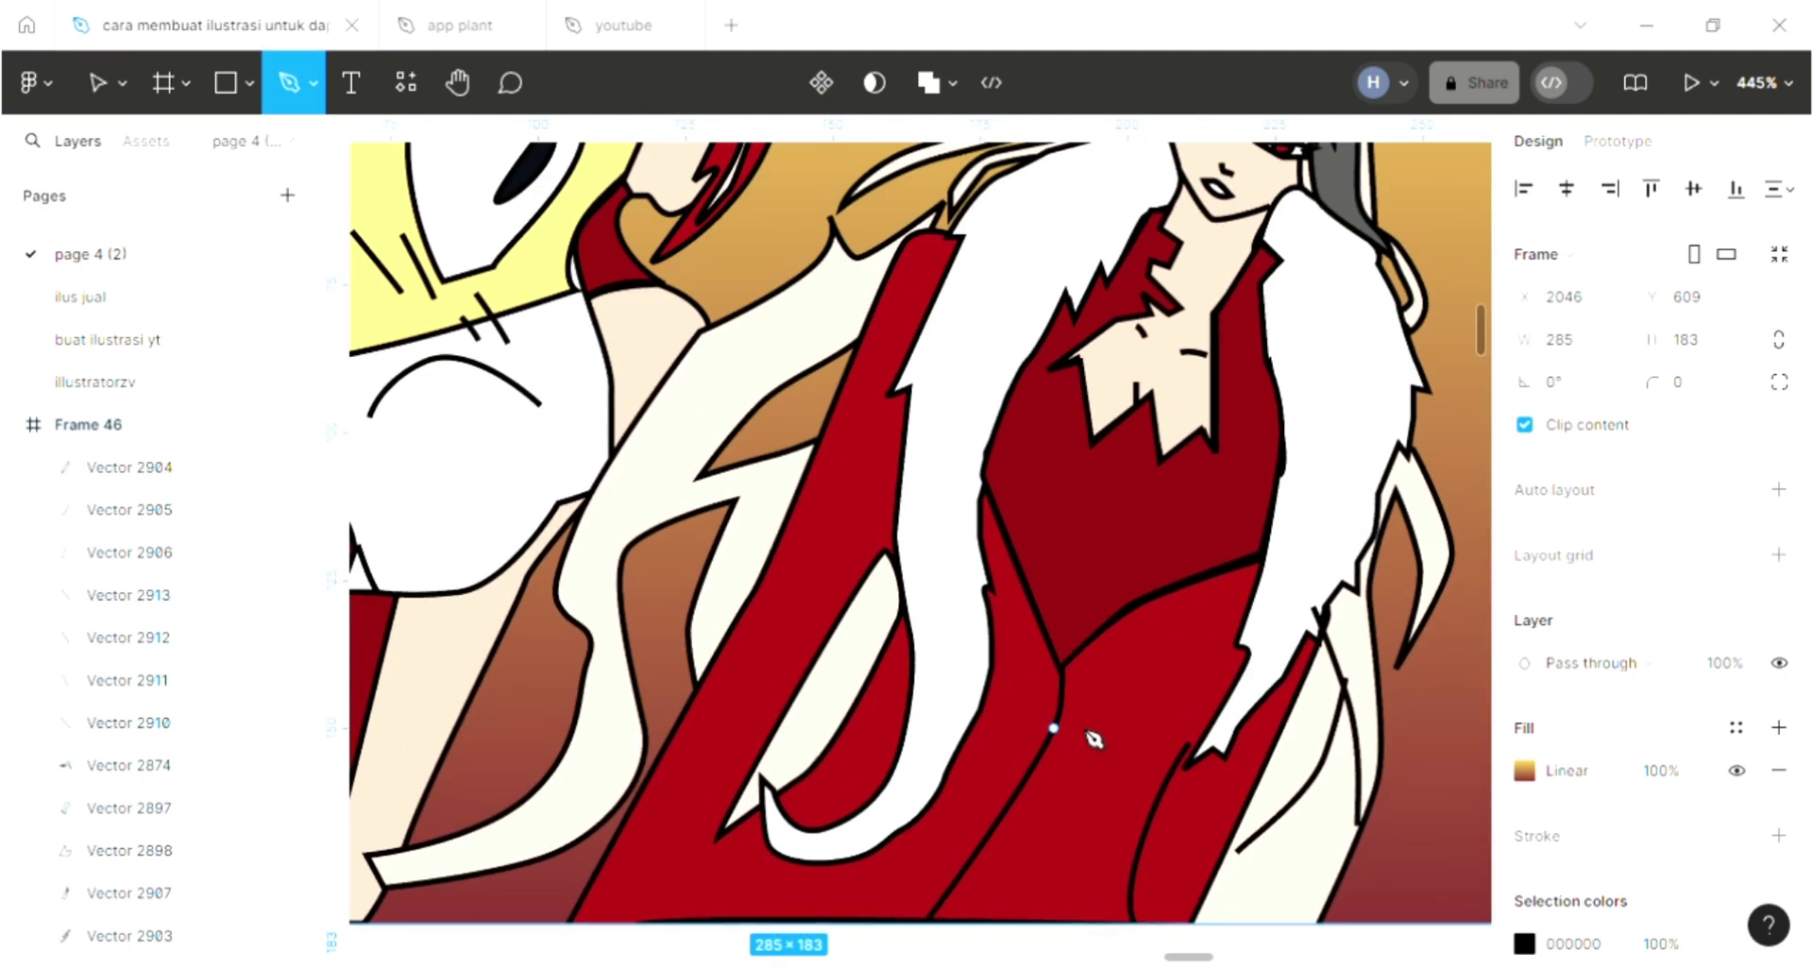
left_click(1053, 728)
left_click_drag(1067, 746, 1038, 807)
left_click(1053, 781)
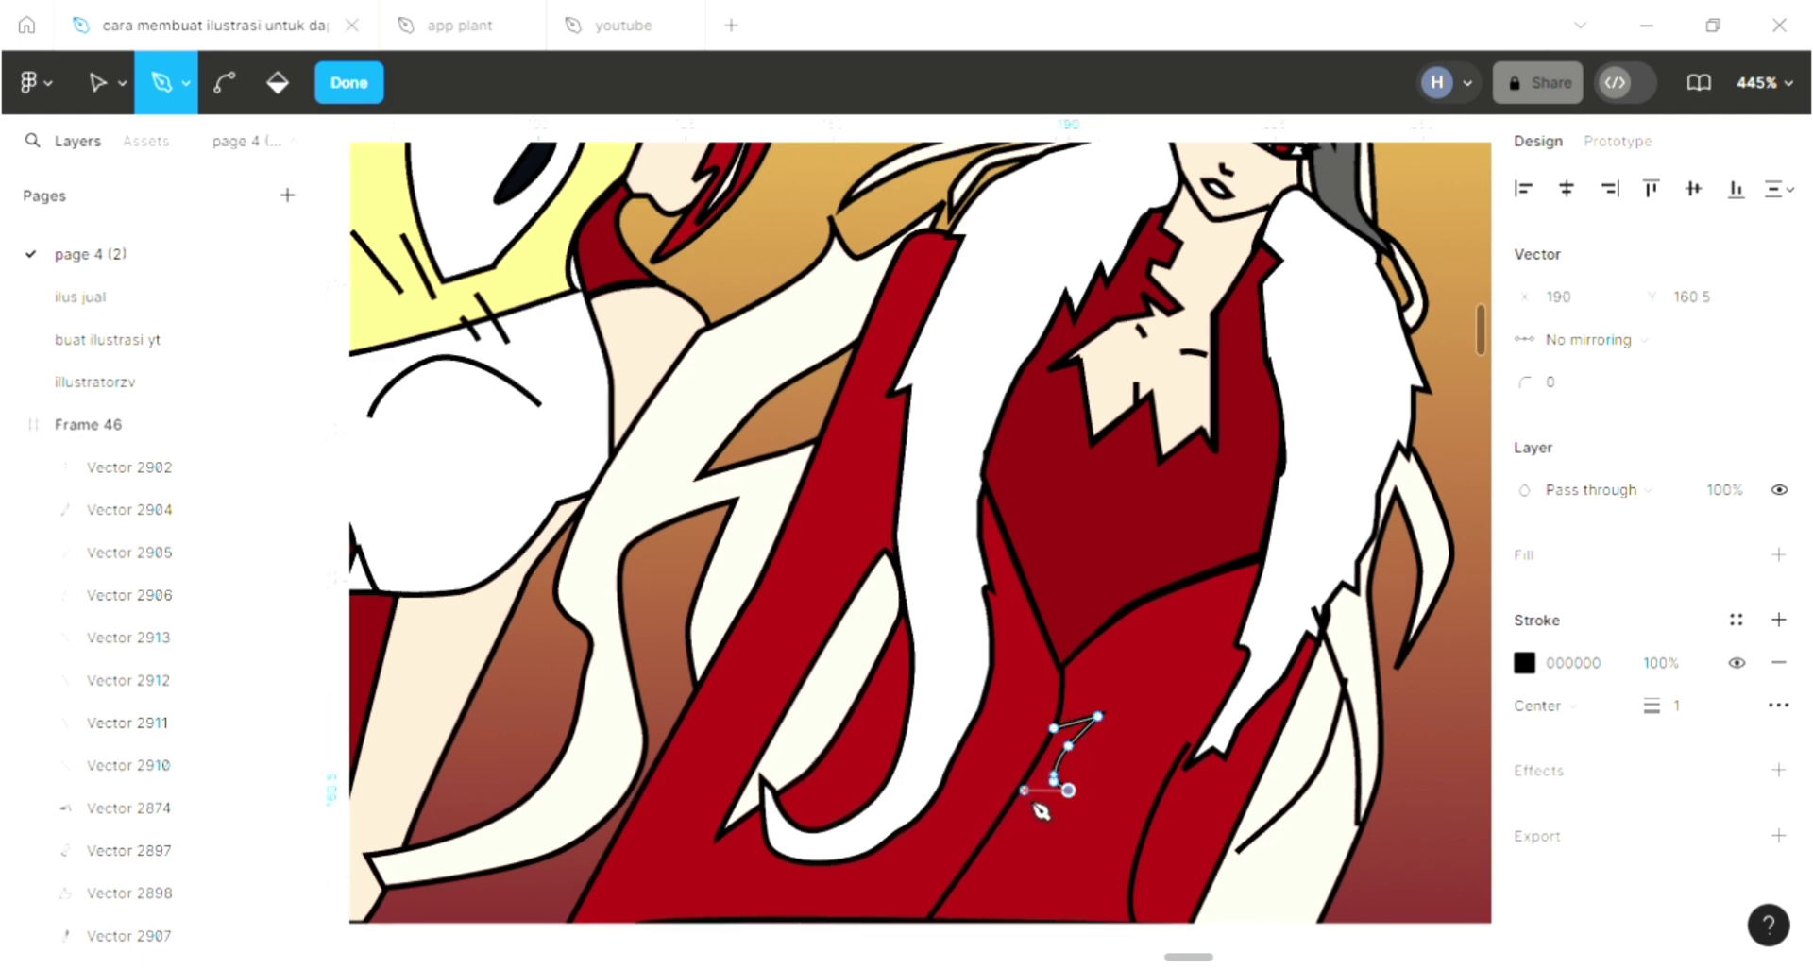
left_click(1029, 839)
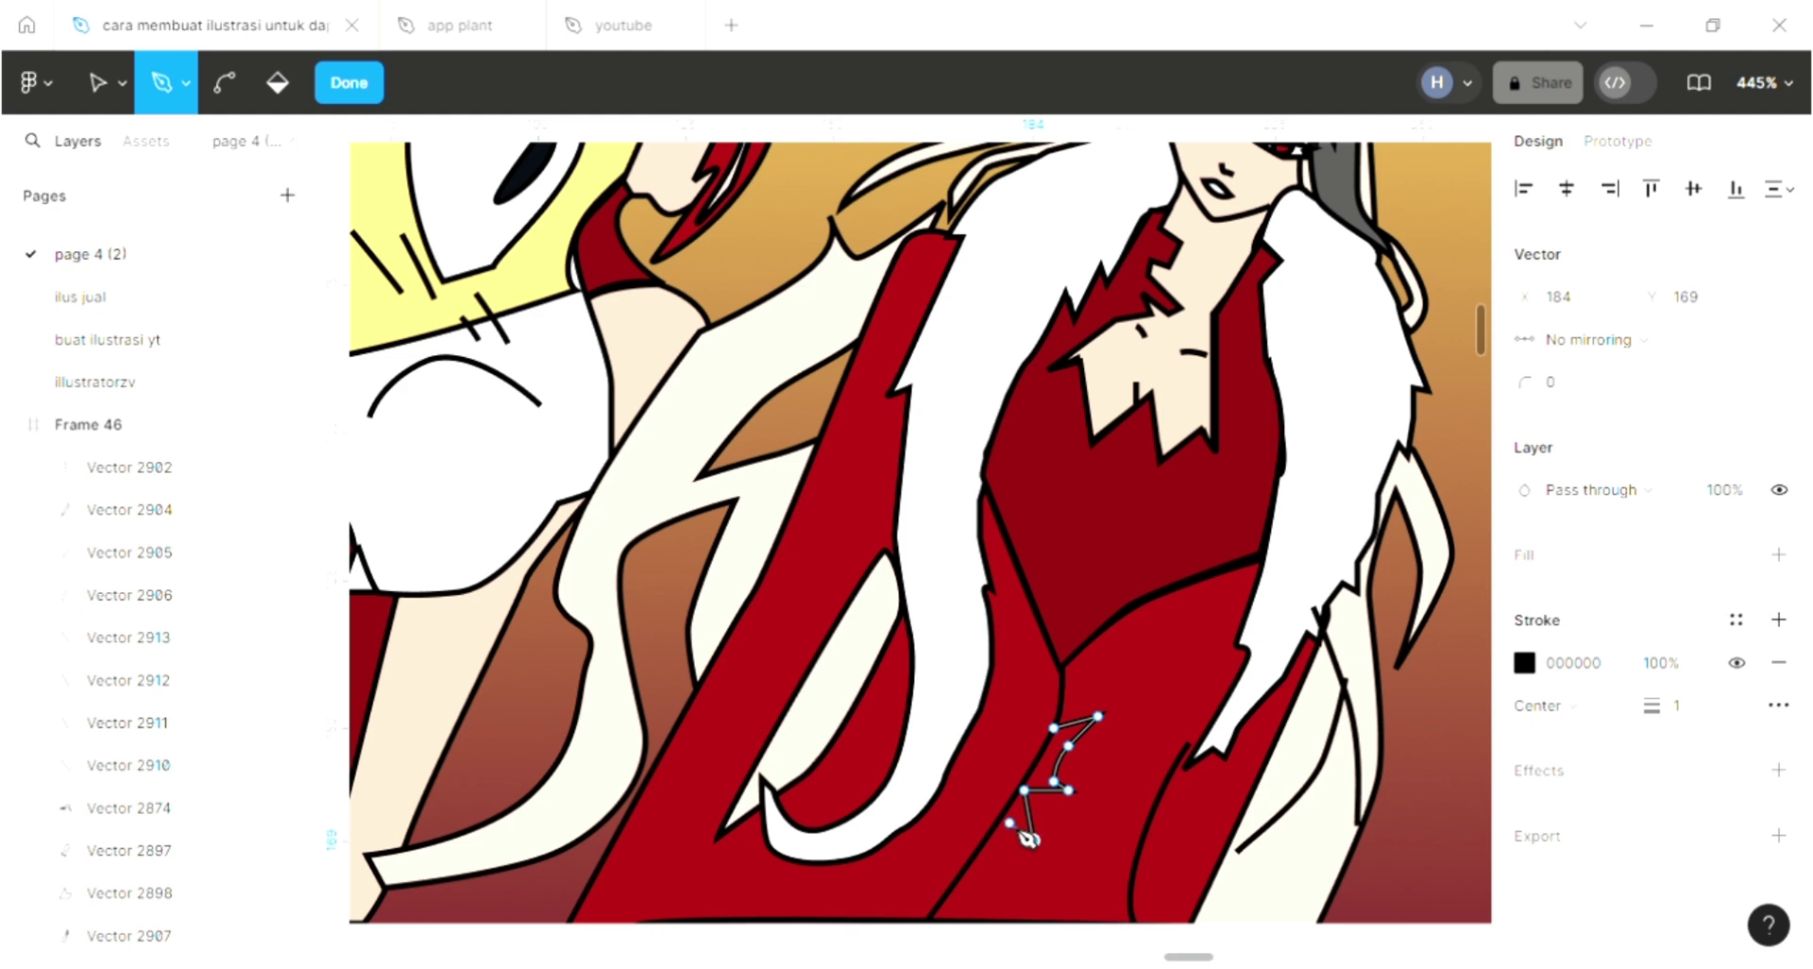
left_click(1009, 823)
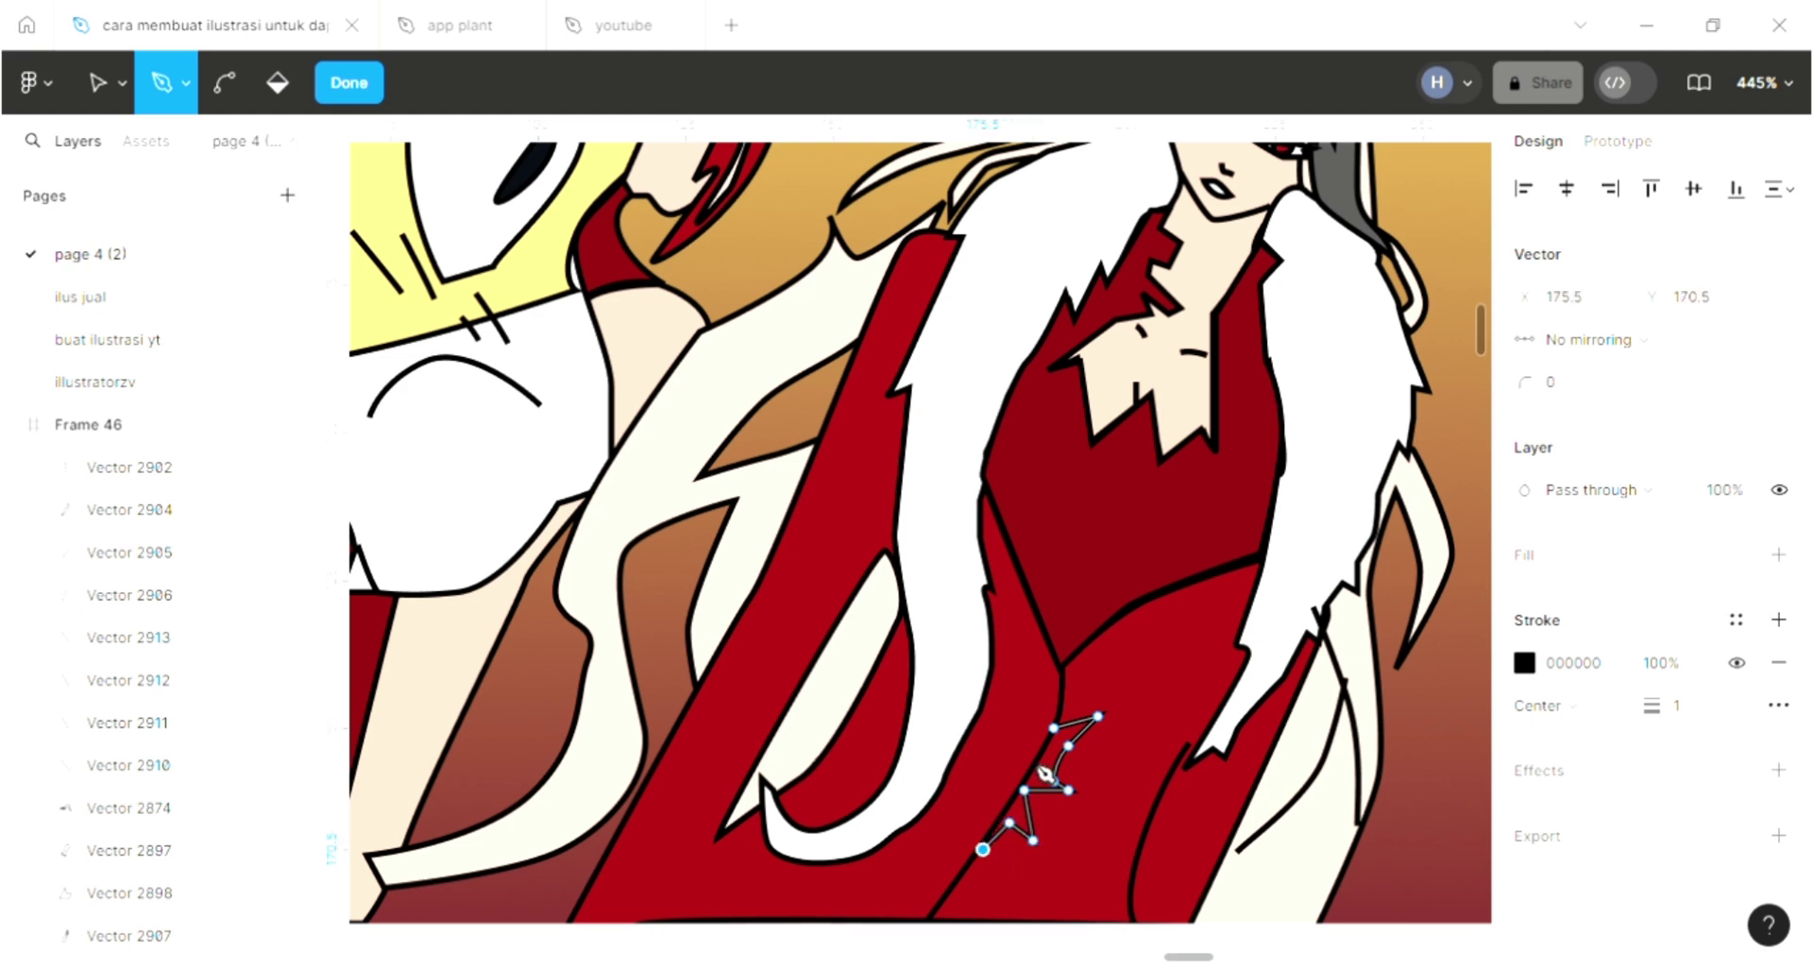
left_click(1053, 727)
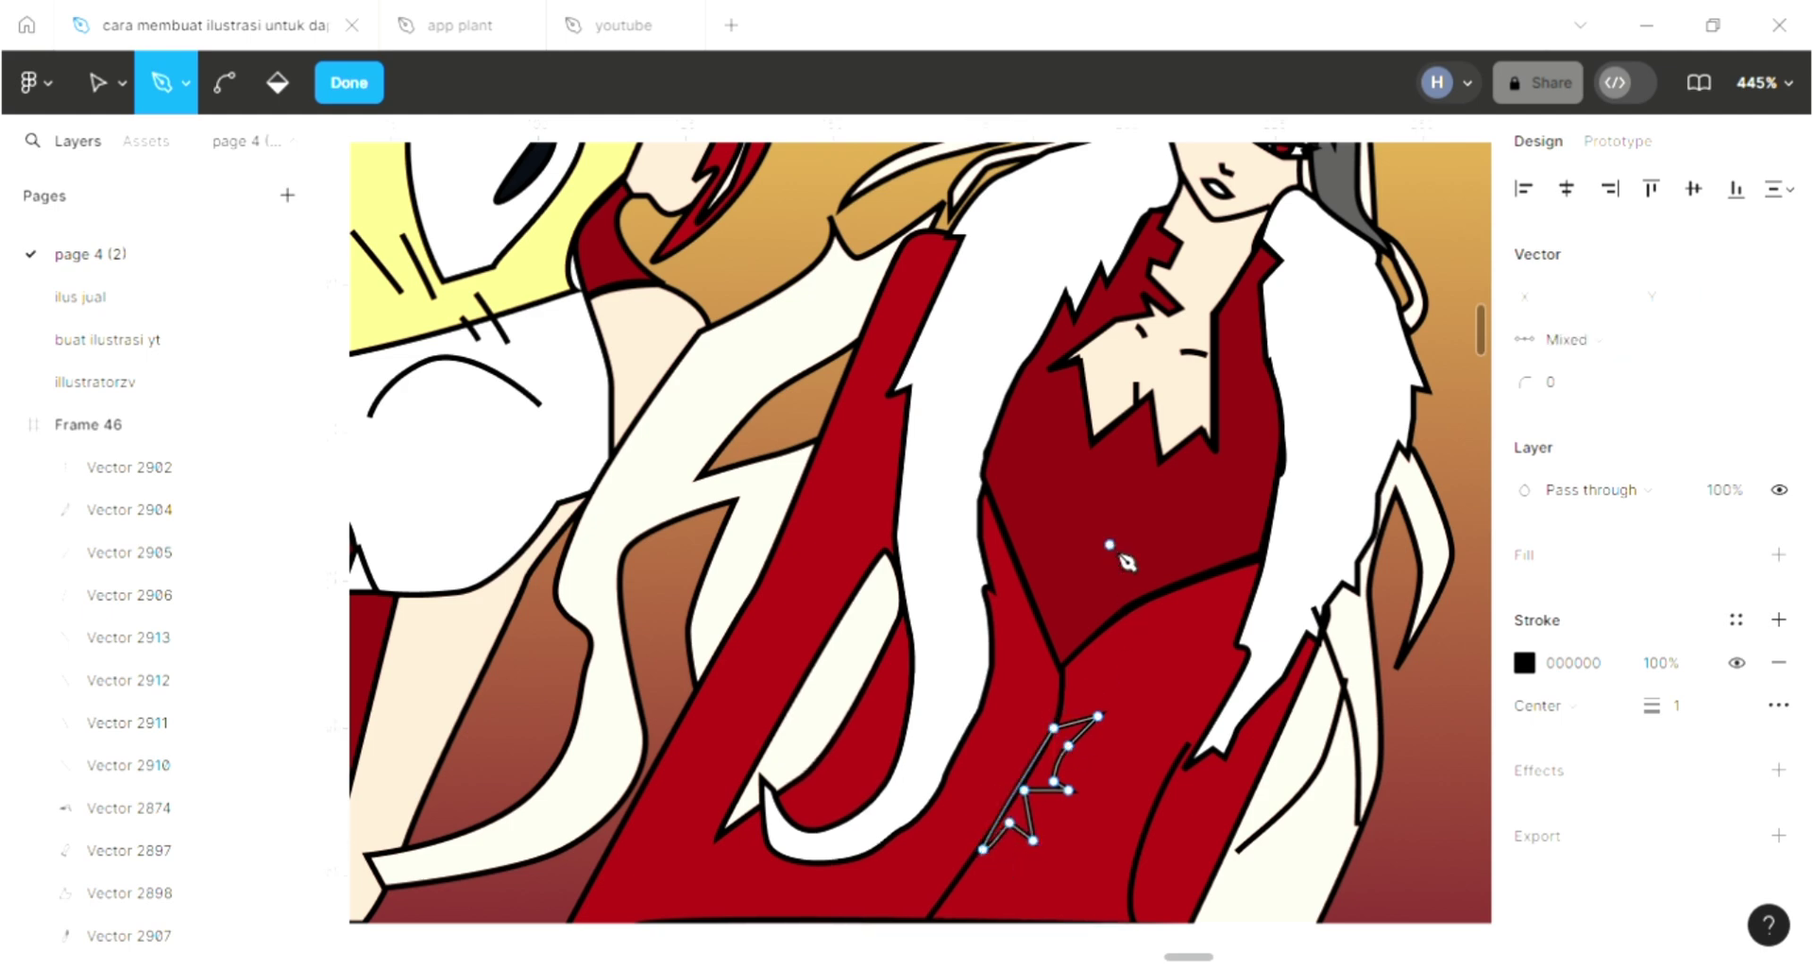
key("Escape")
Step: Fill the new shadow shape with dark grey 333333
left_click(1779, 683)
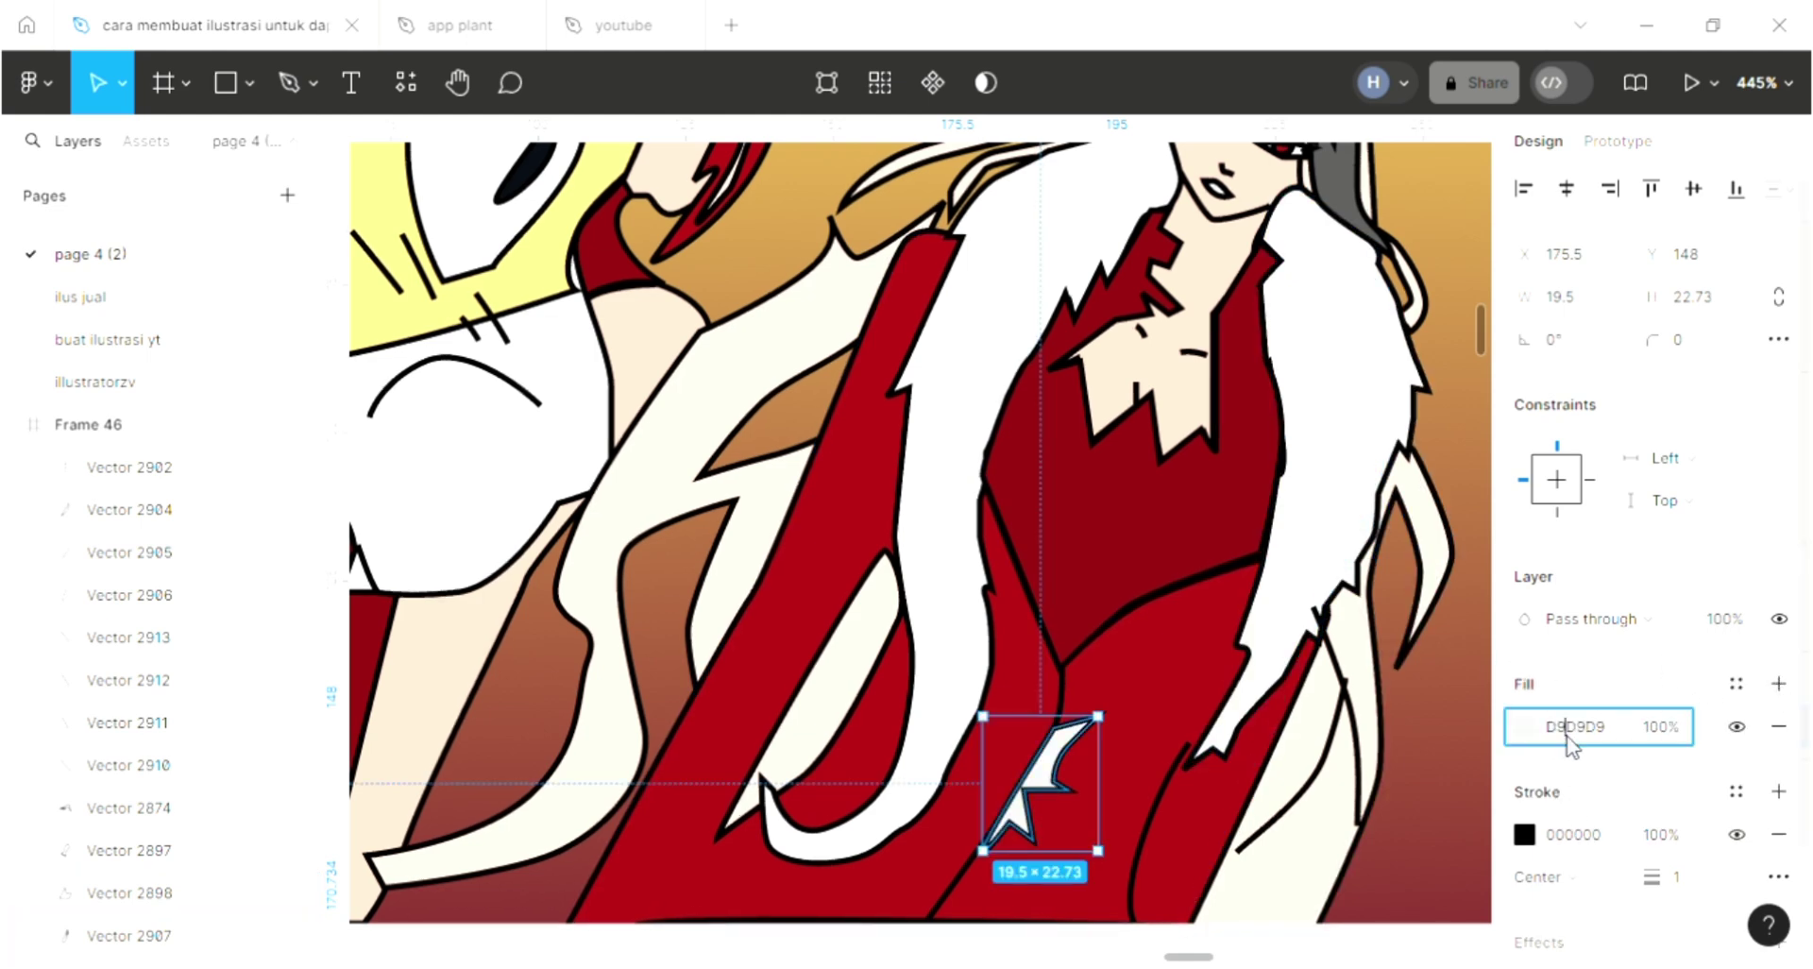
type("333333")
key("Return")
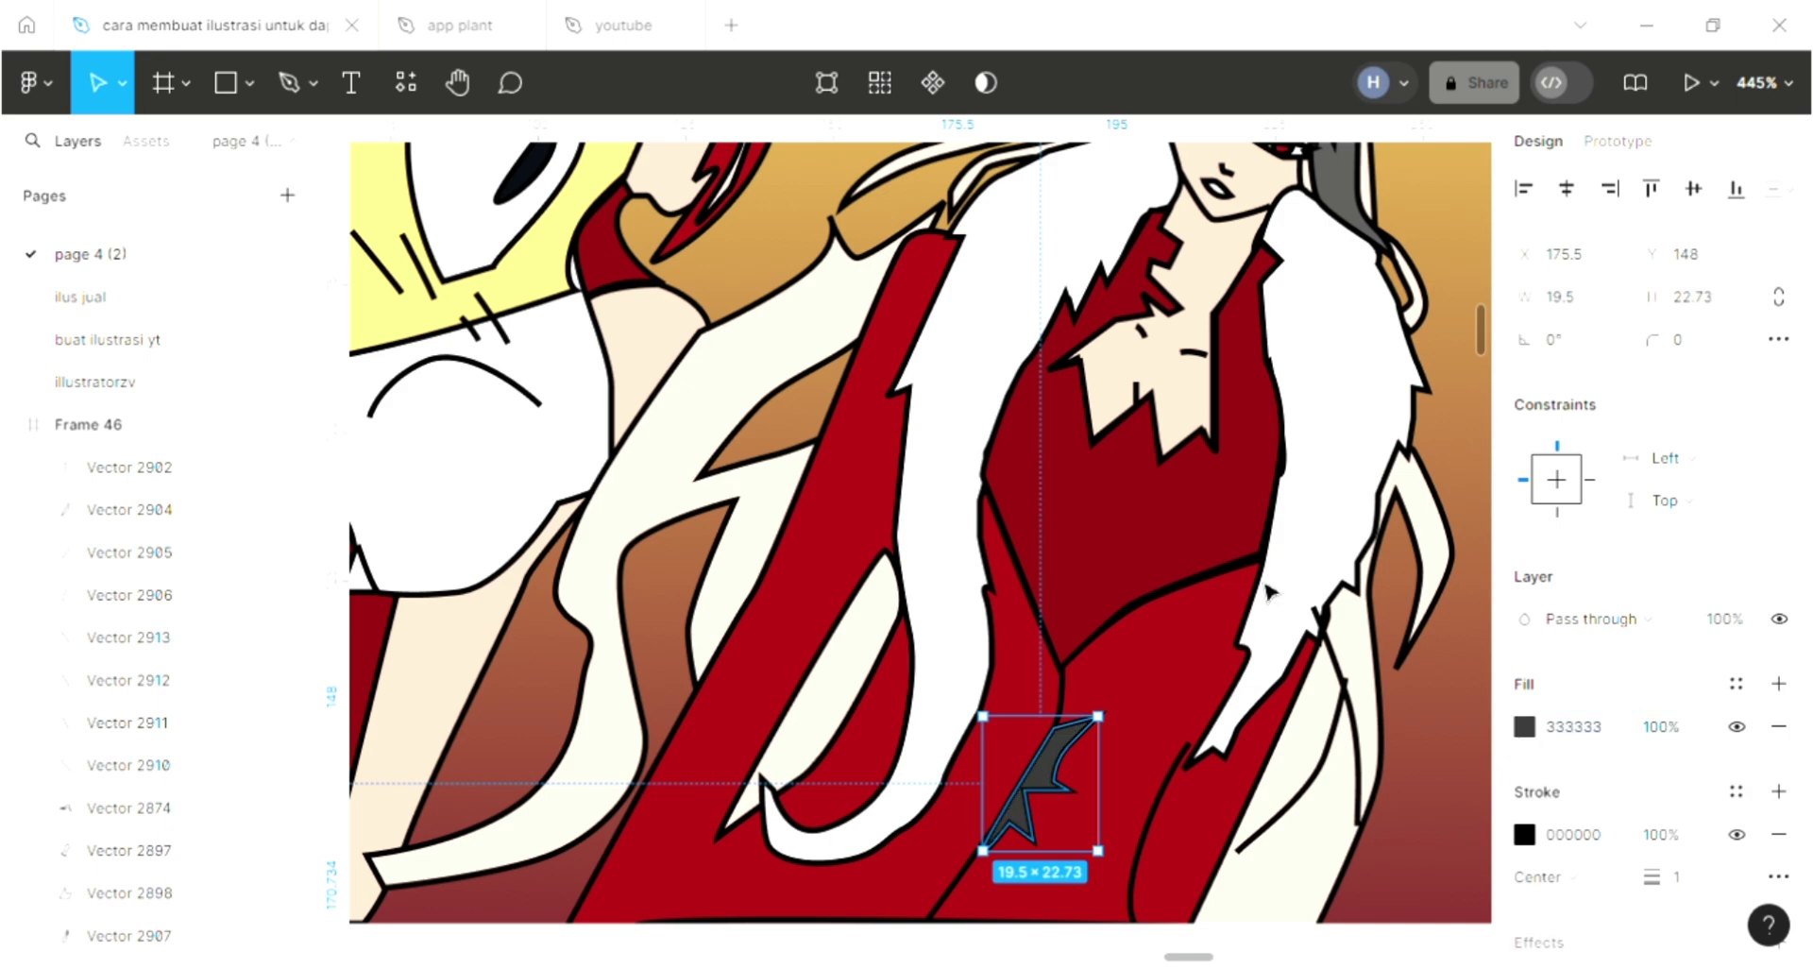
left_click(1194, 530)
scroll(1193, 538, "down", 2)
Step: Pen-draw a short curved 10.88×14.5 black line beside the whisker marks on the left figure's face
scroll(1193, 536, "down", 2)
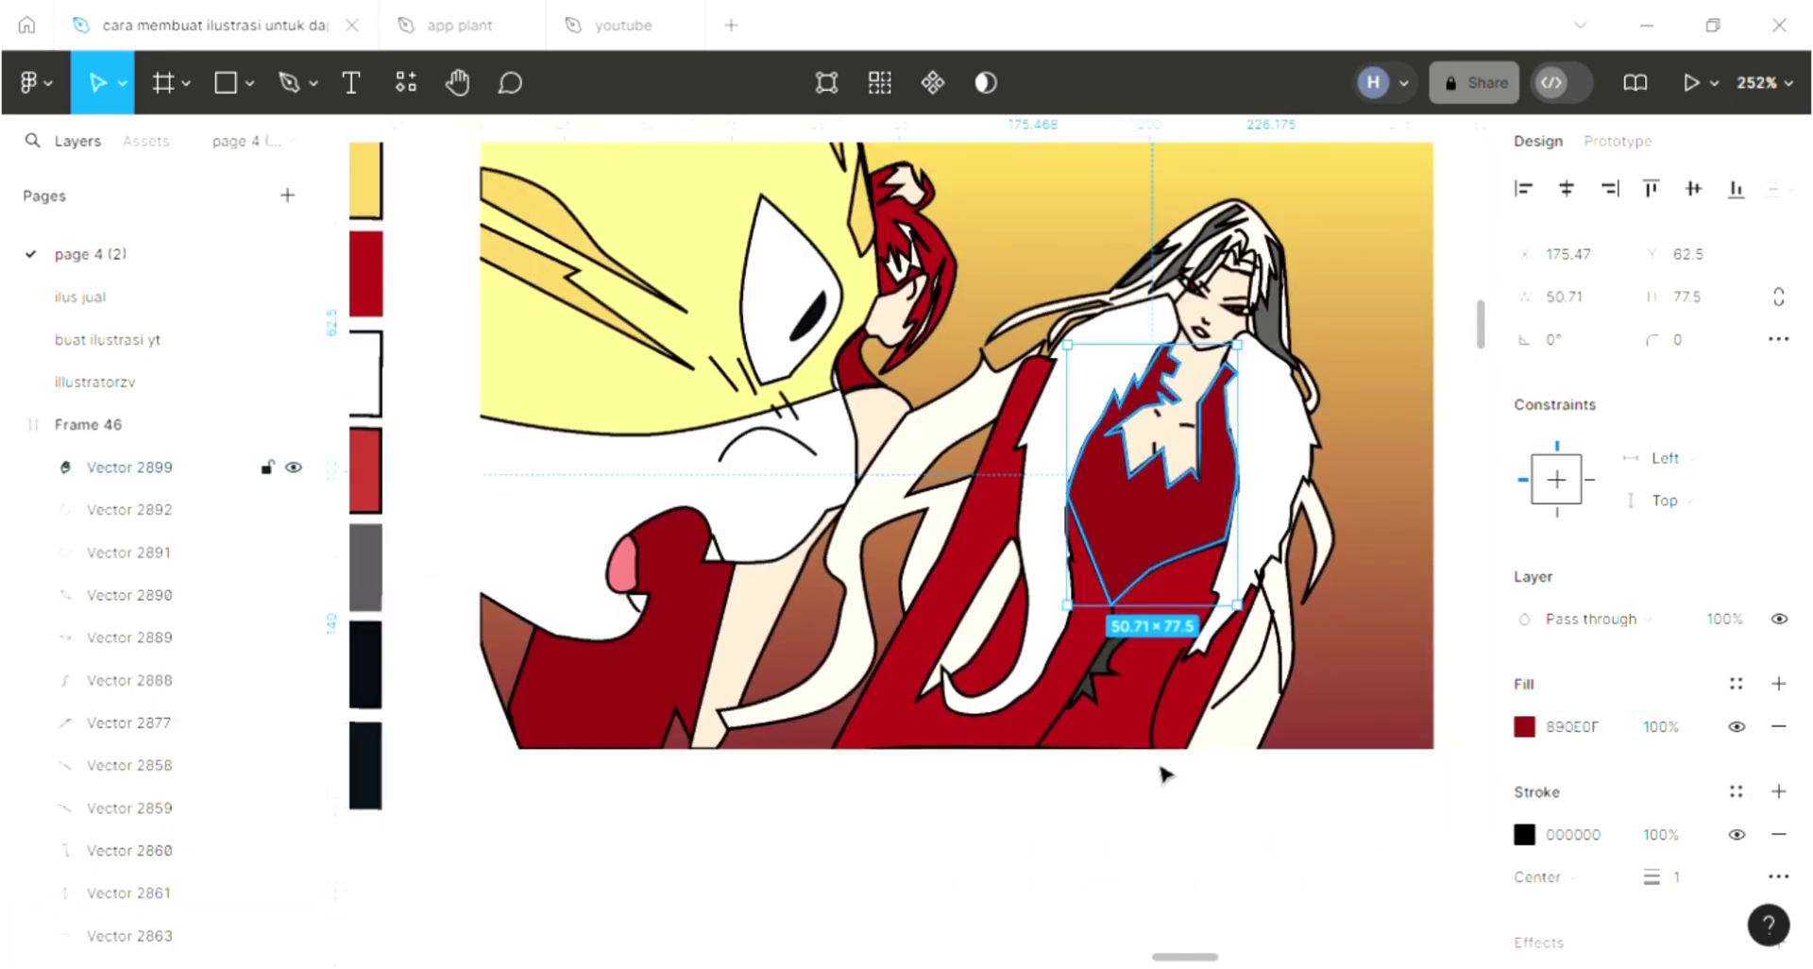
left_click(1232, 804)
scroll(1232, 805, "up", 1)
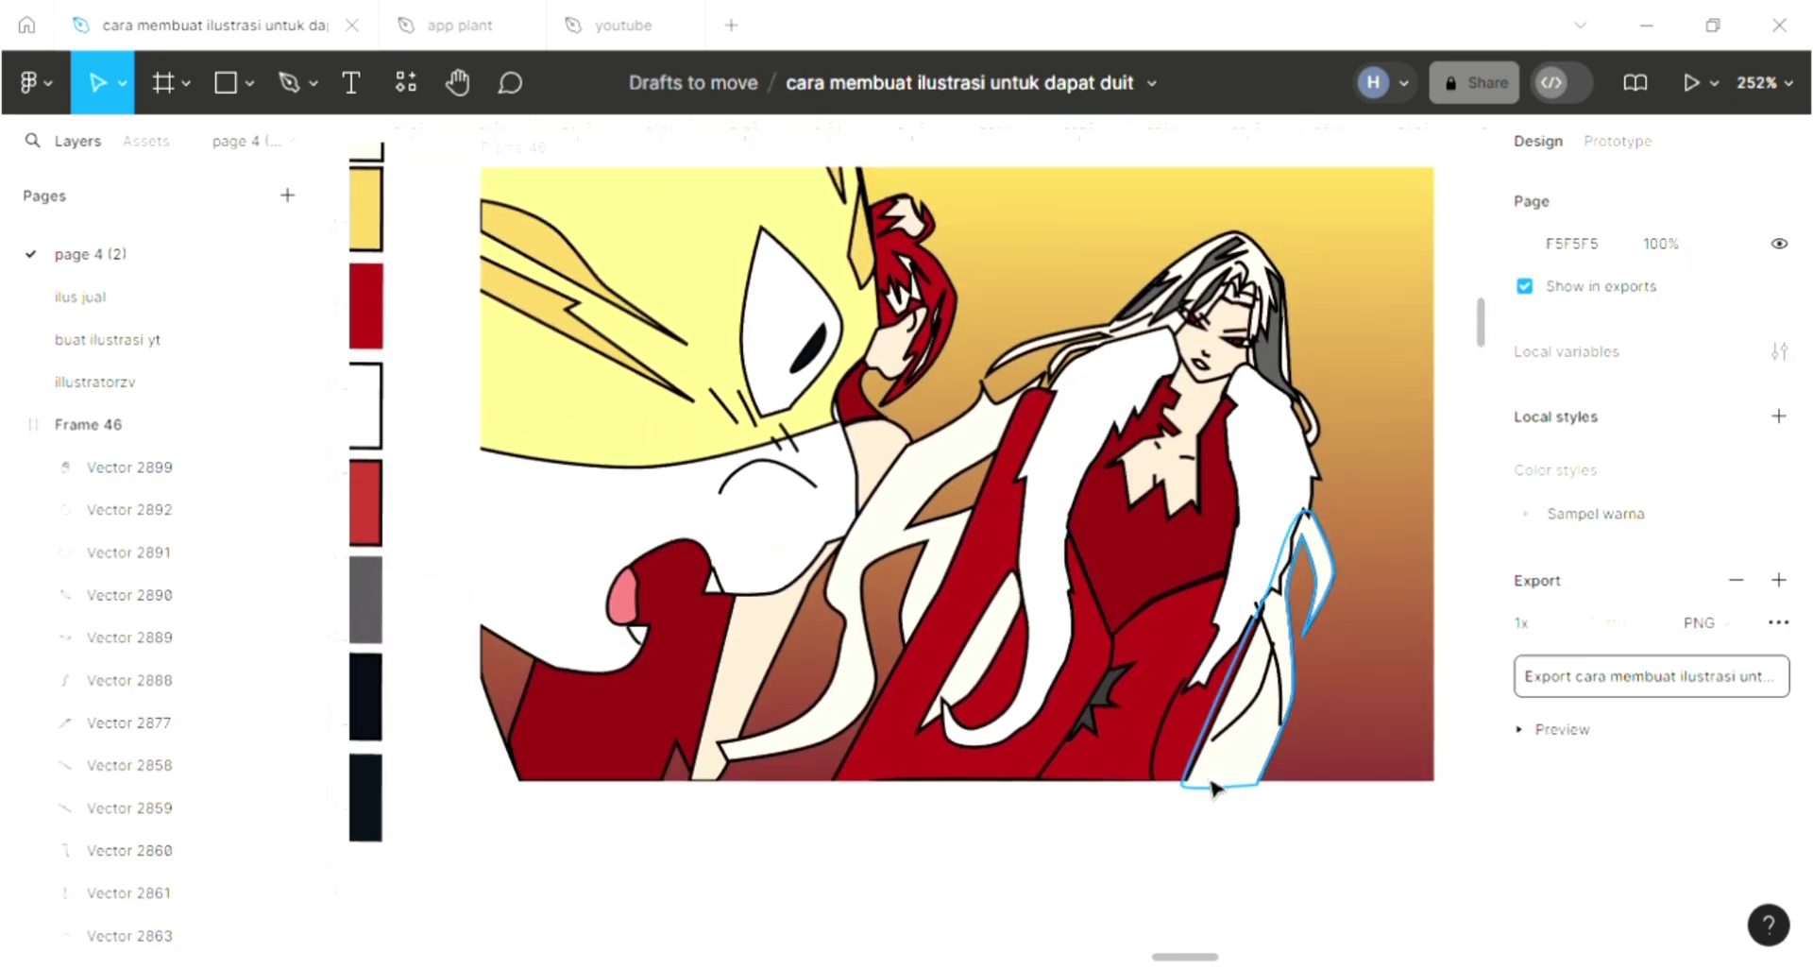
scroll(1215, 789, "up", 1)
scroll(1186, 769, "up", 1)
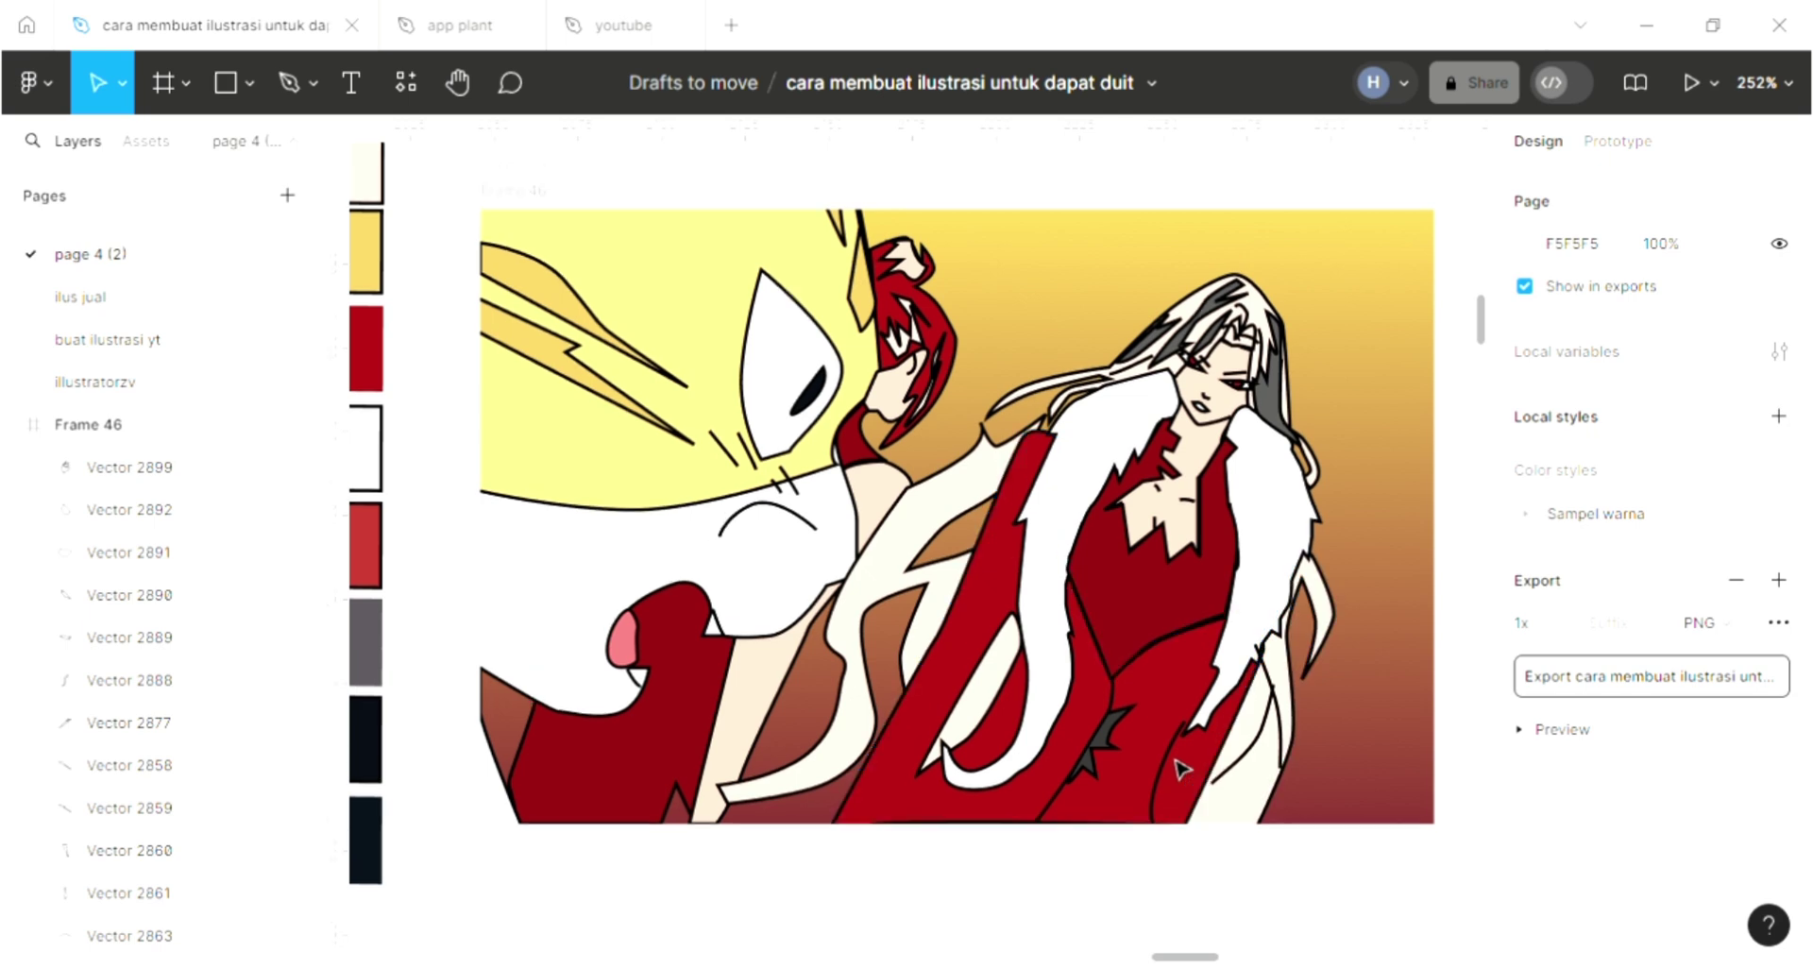
left_click(290, 82)
scroll(555, 510, "up", 2)
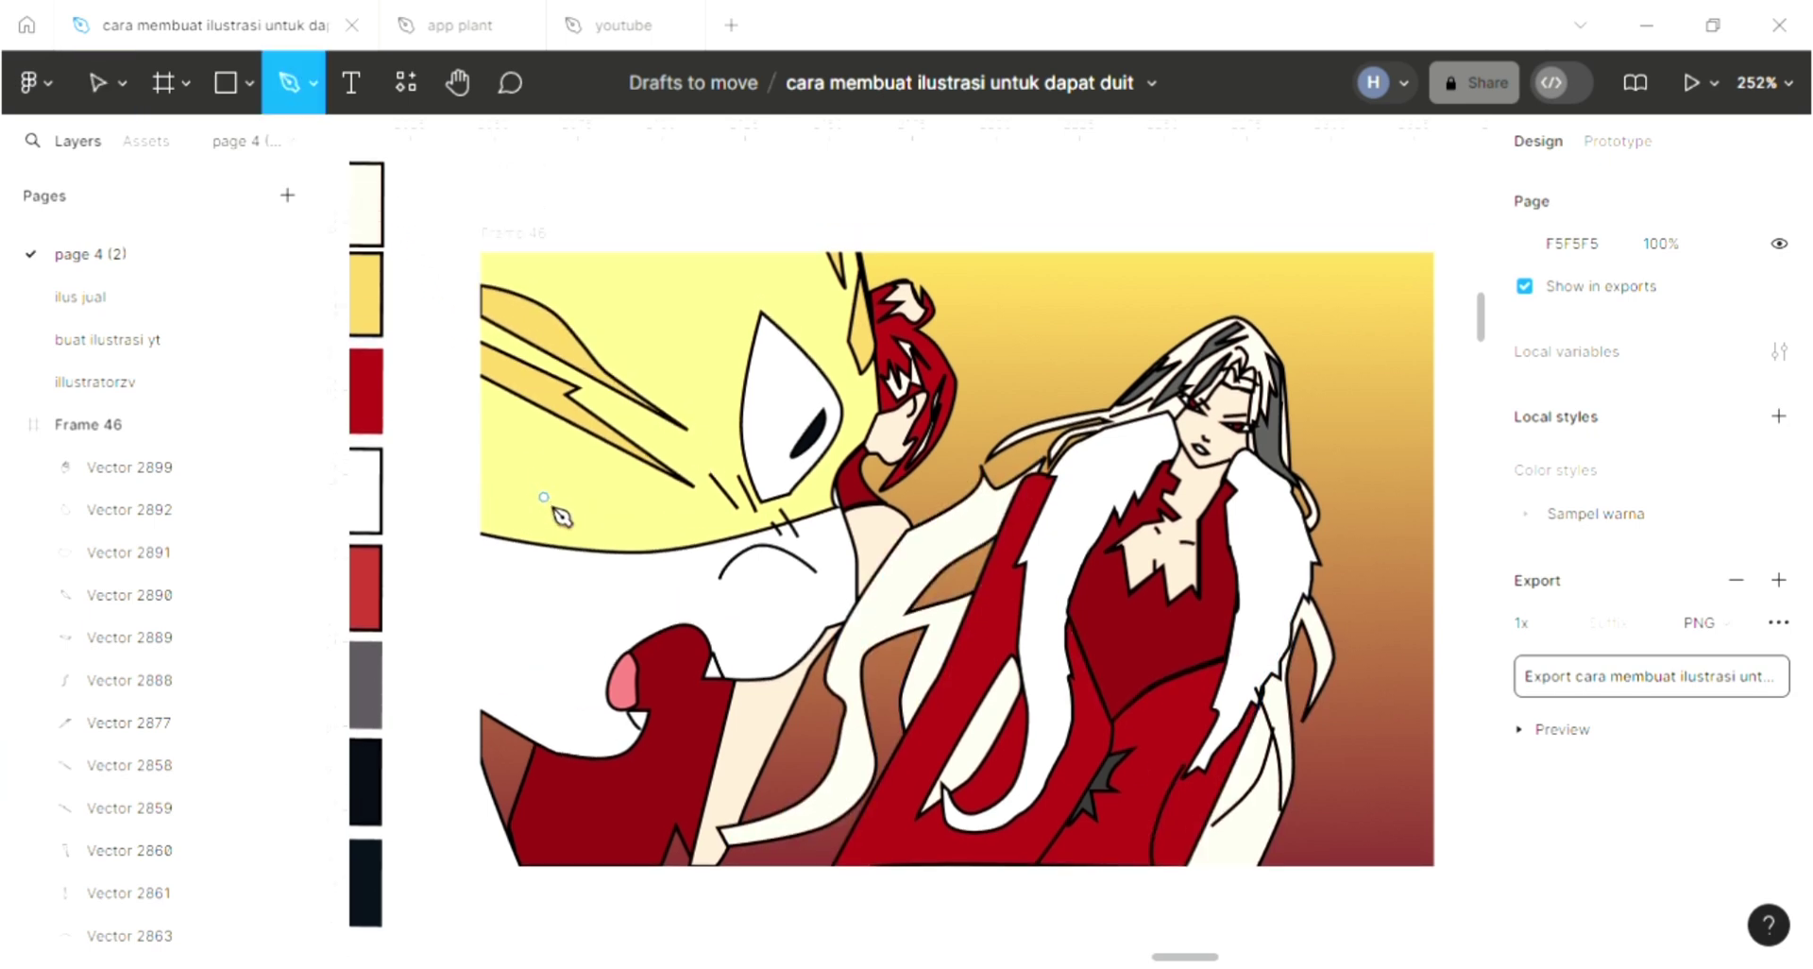
left_click(651, 437)
left_click_drag(634, 486, 650, 486)
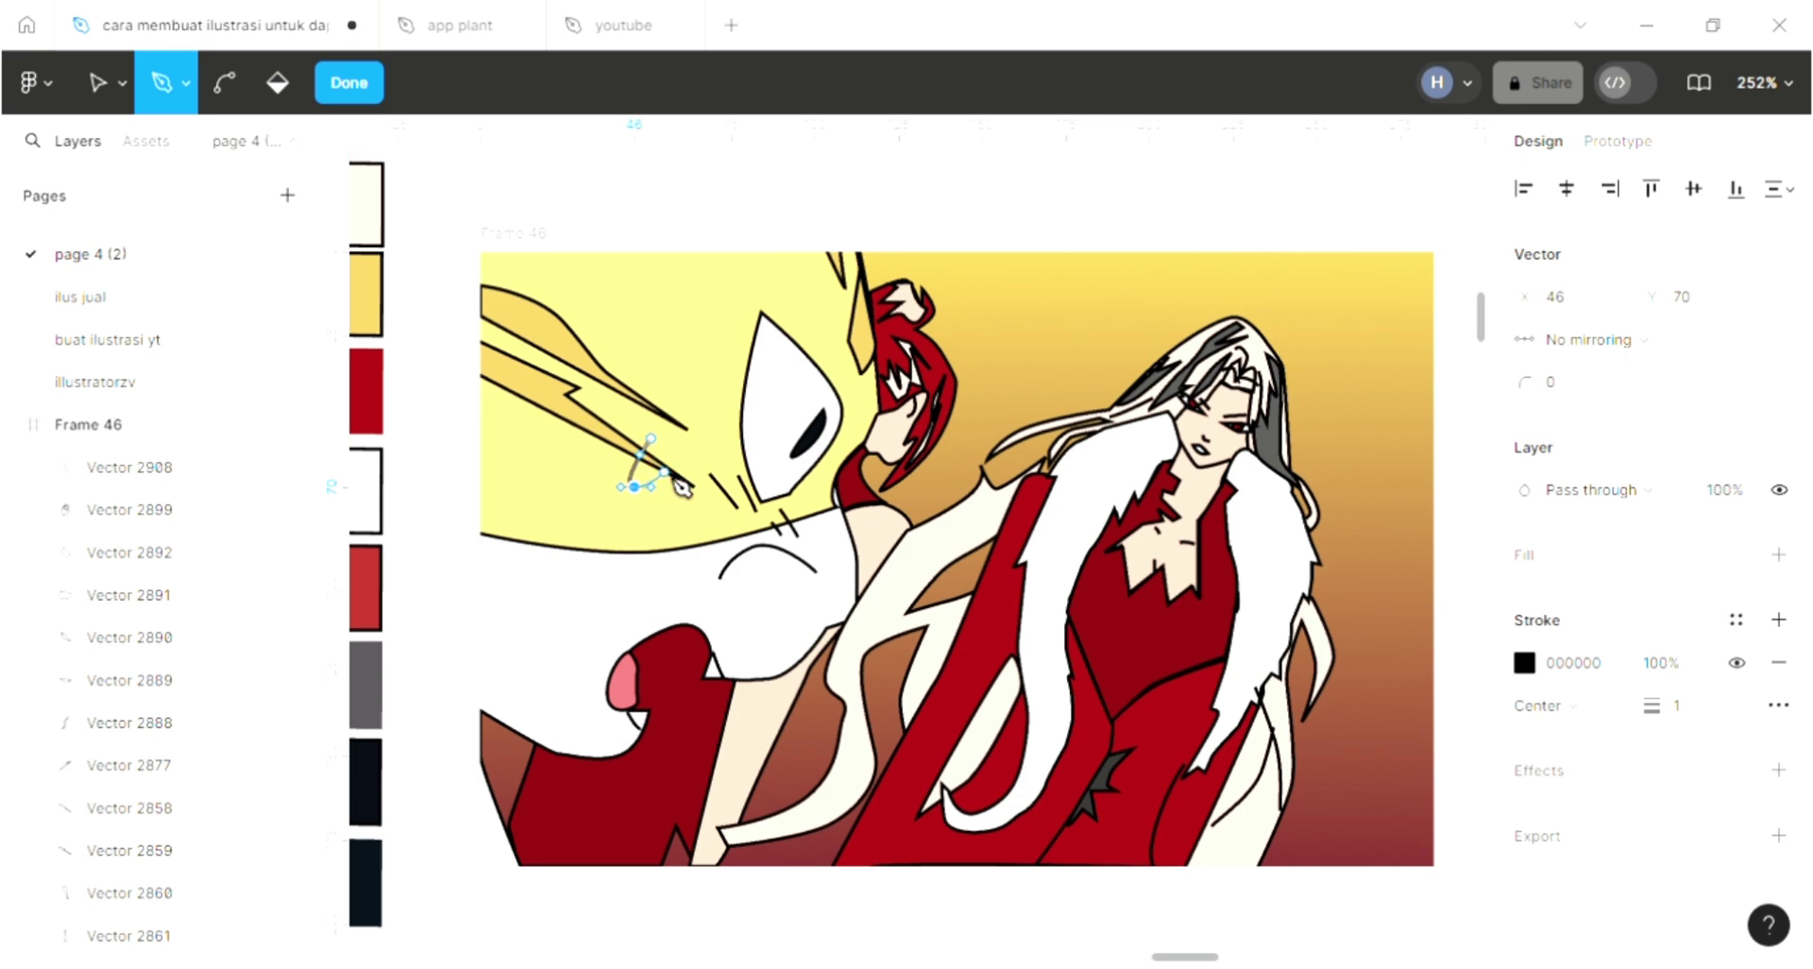
key("Escape")
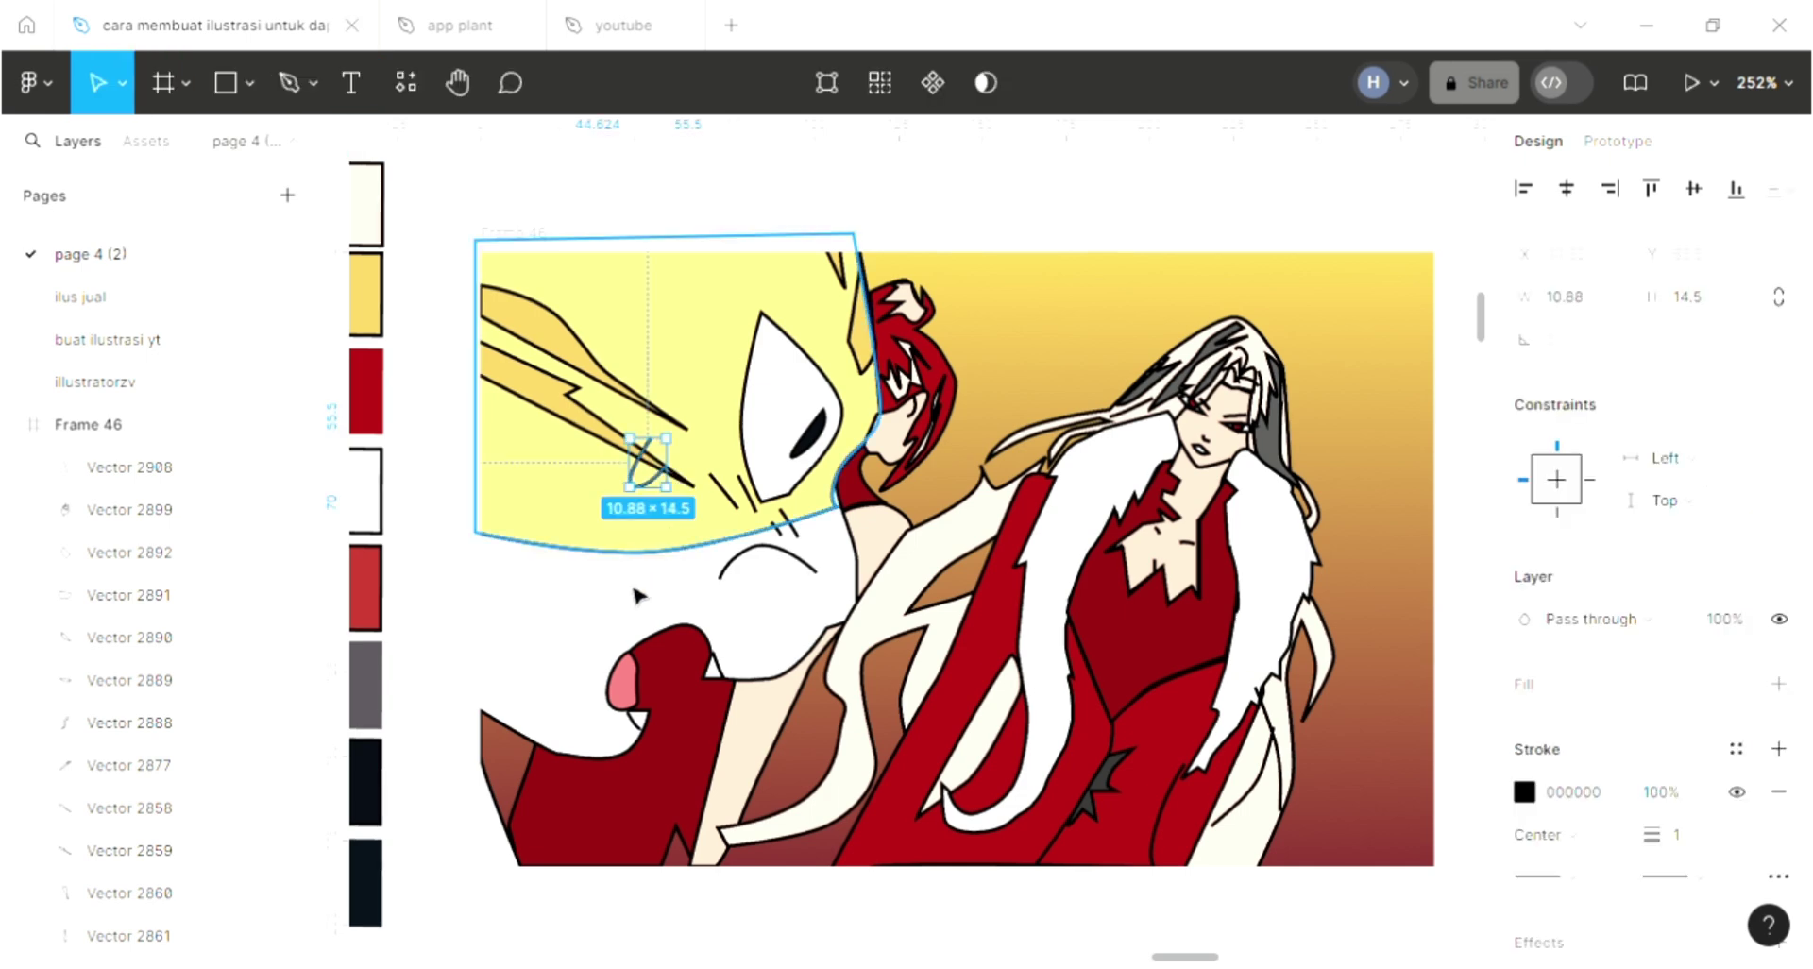
left_click(975, 227)
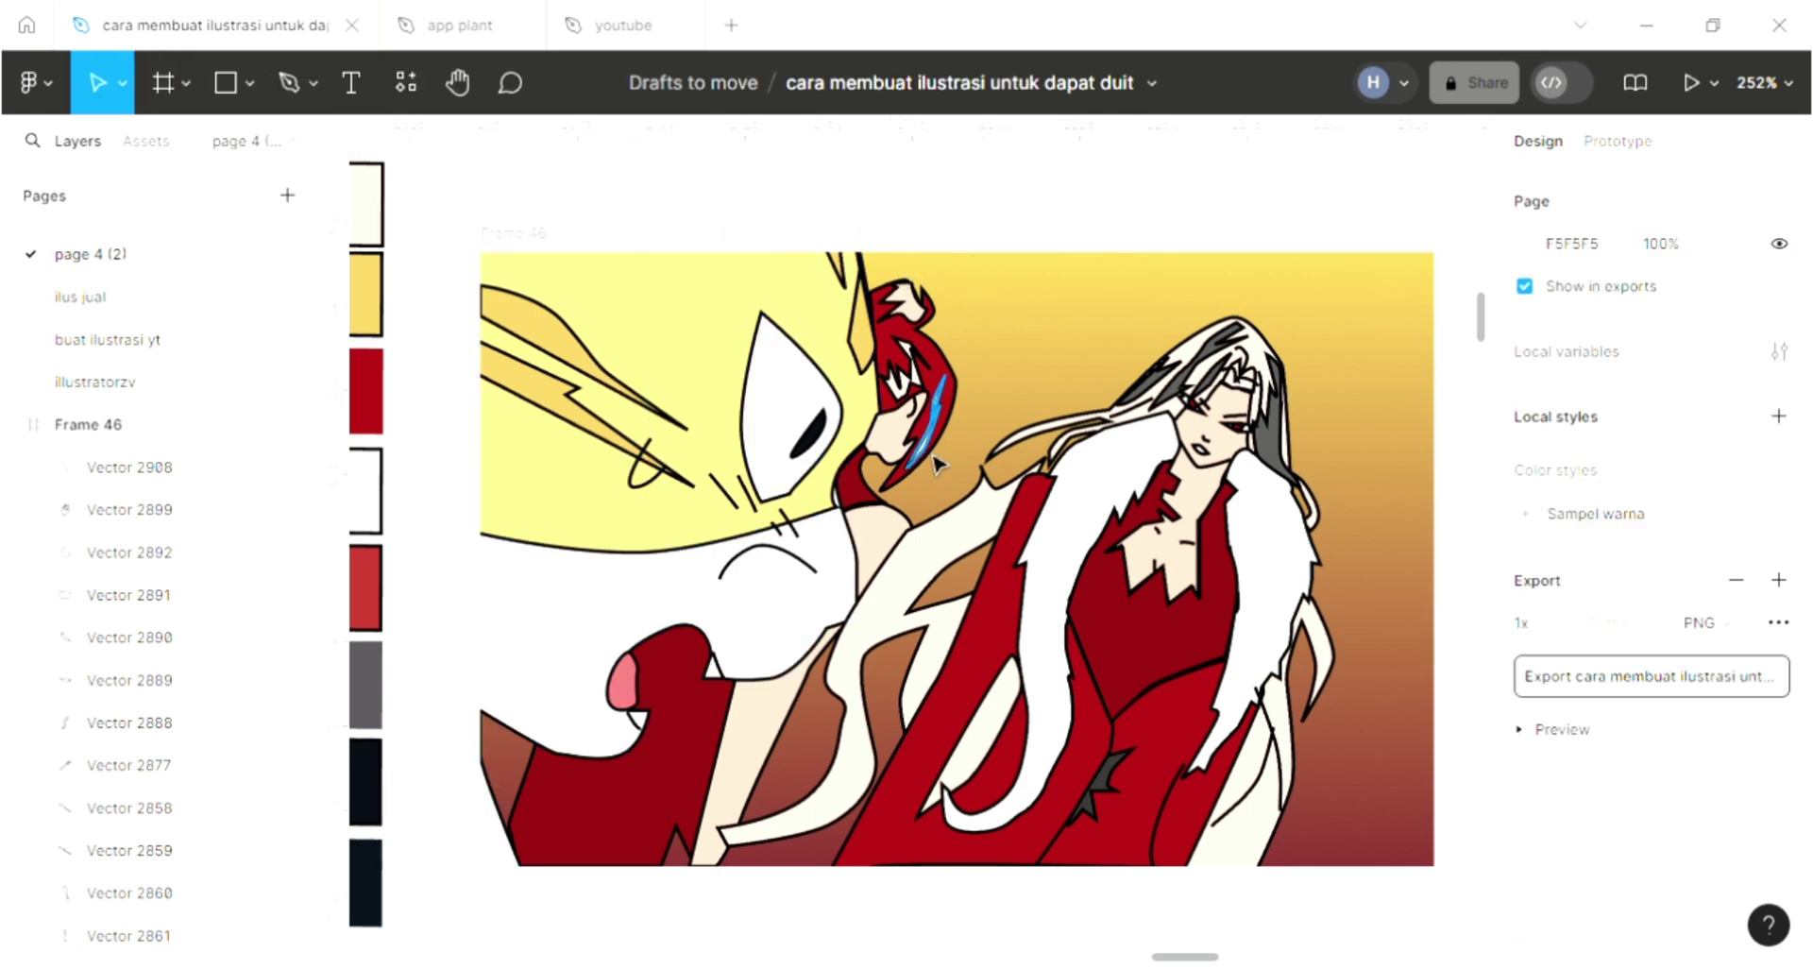
scroll(865, 613, "down", 2)
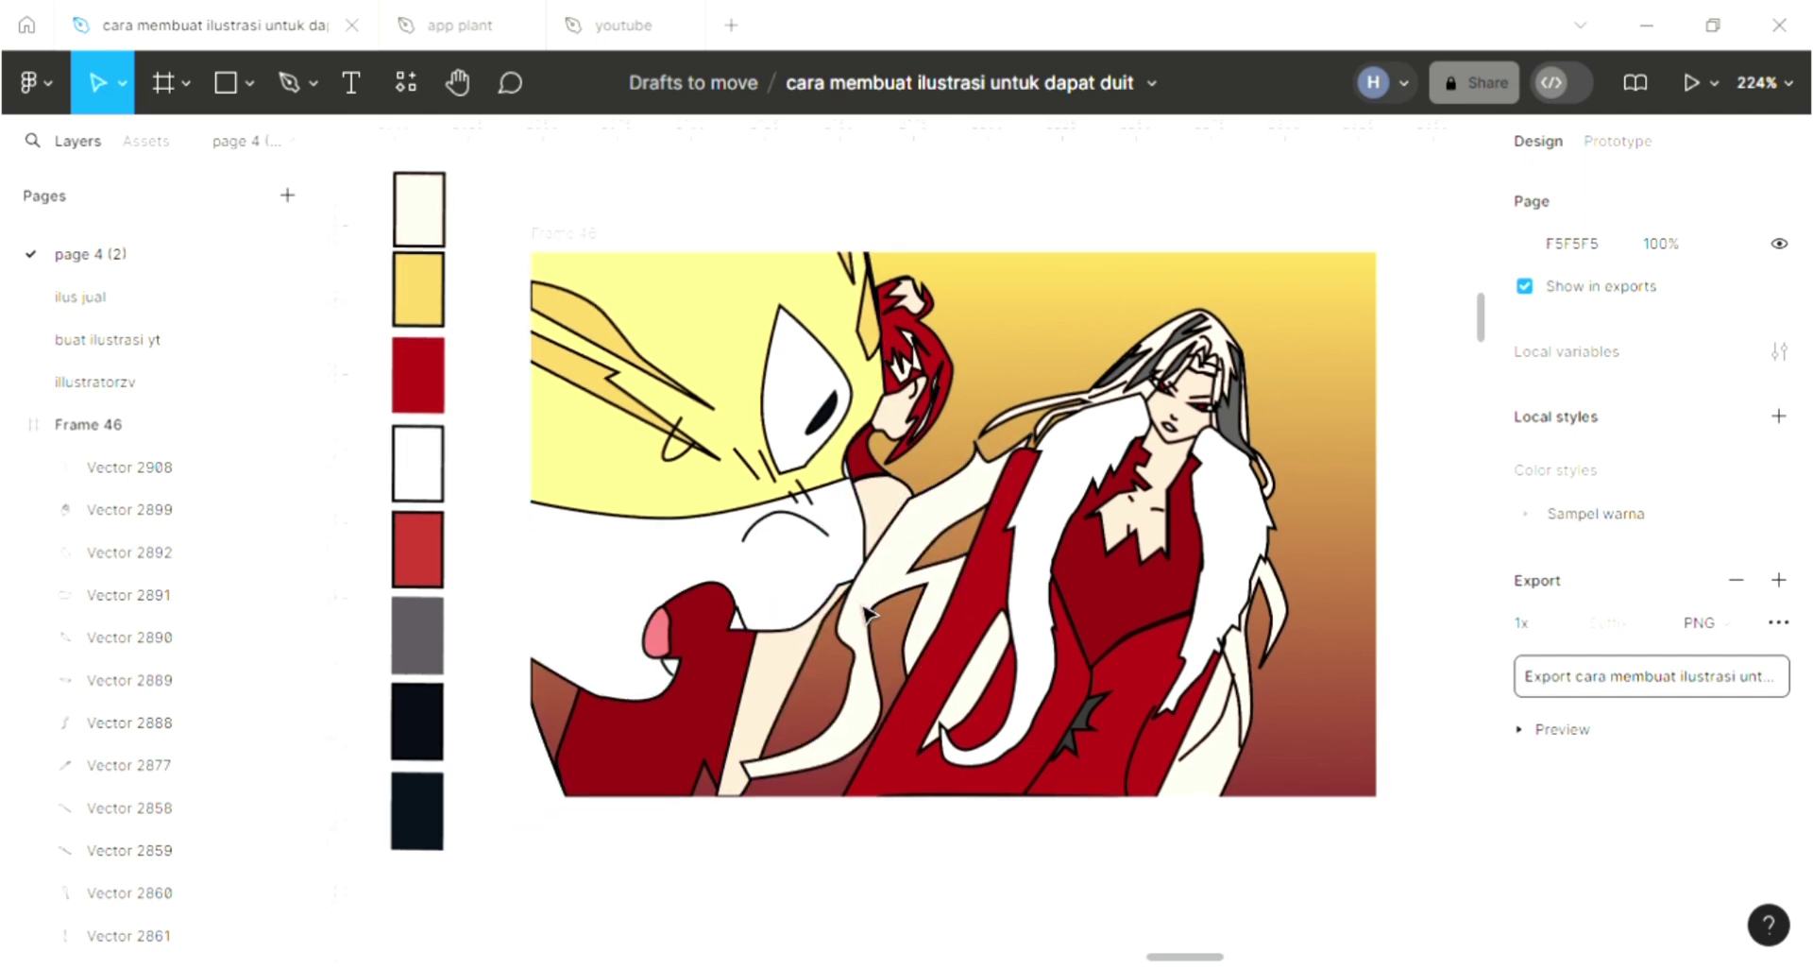
scroll(864, 615, "up", 1)
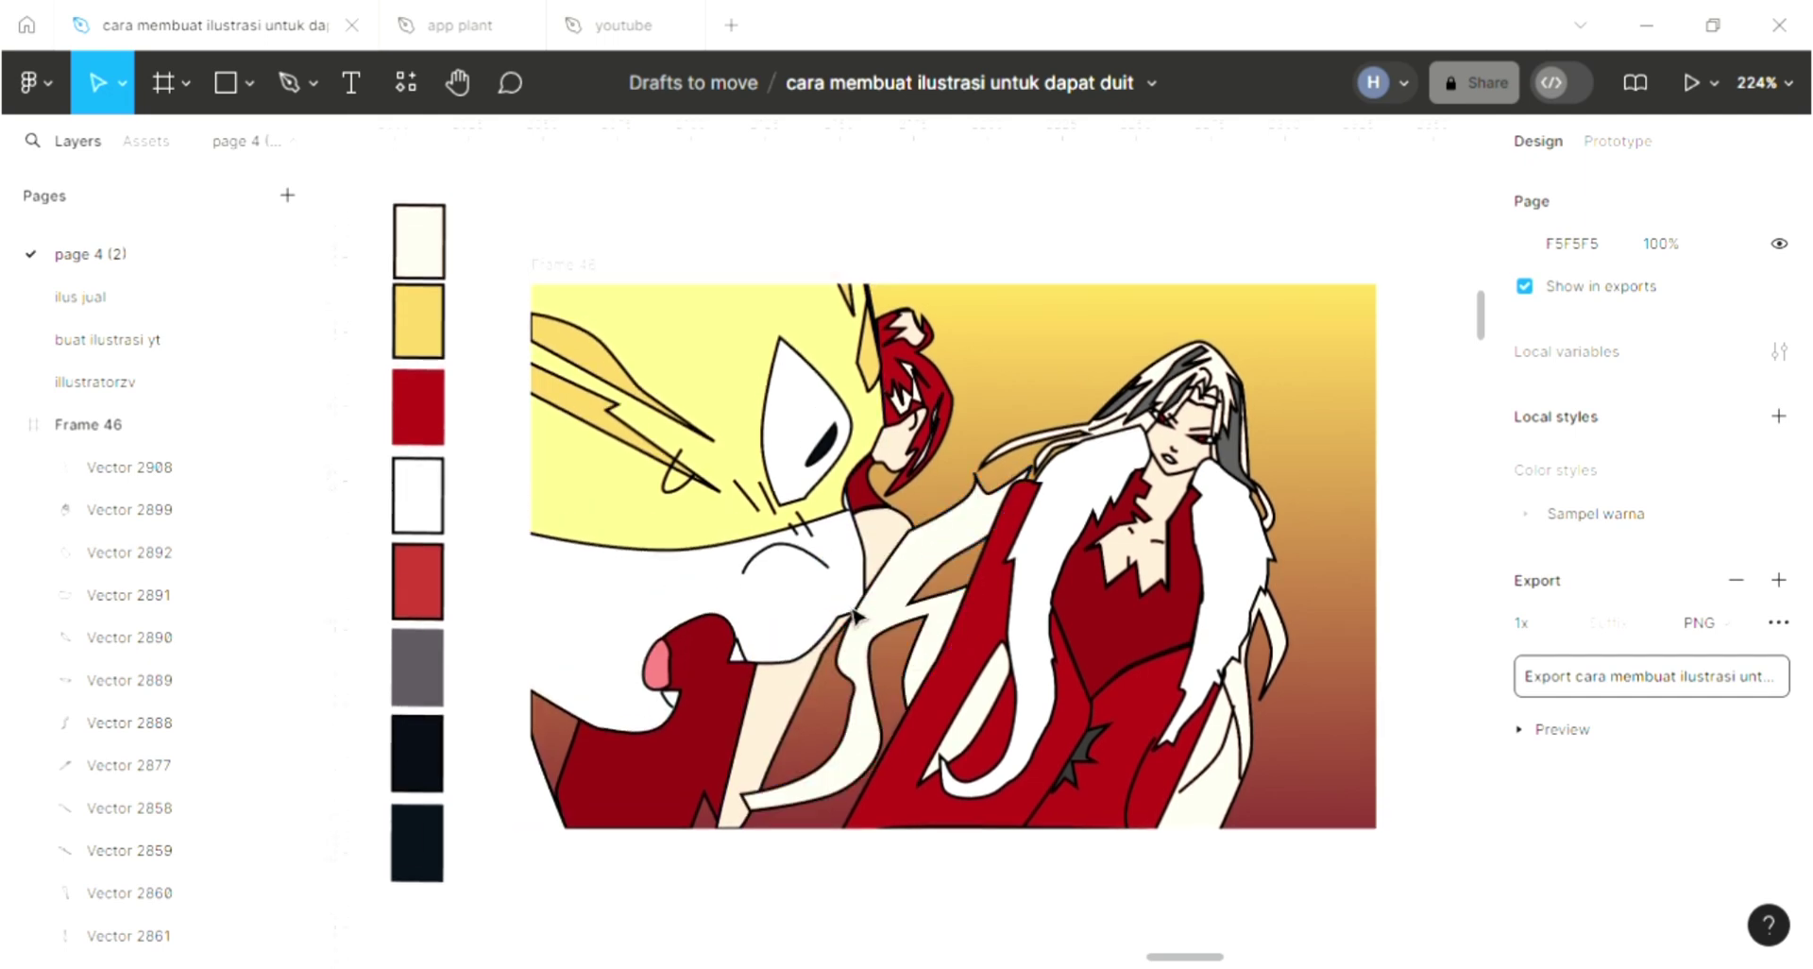
scroll(854, 616, "right", 1)
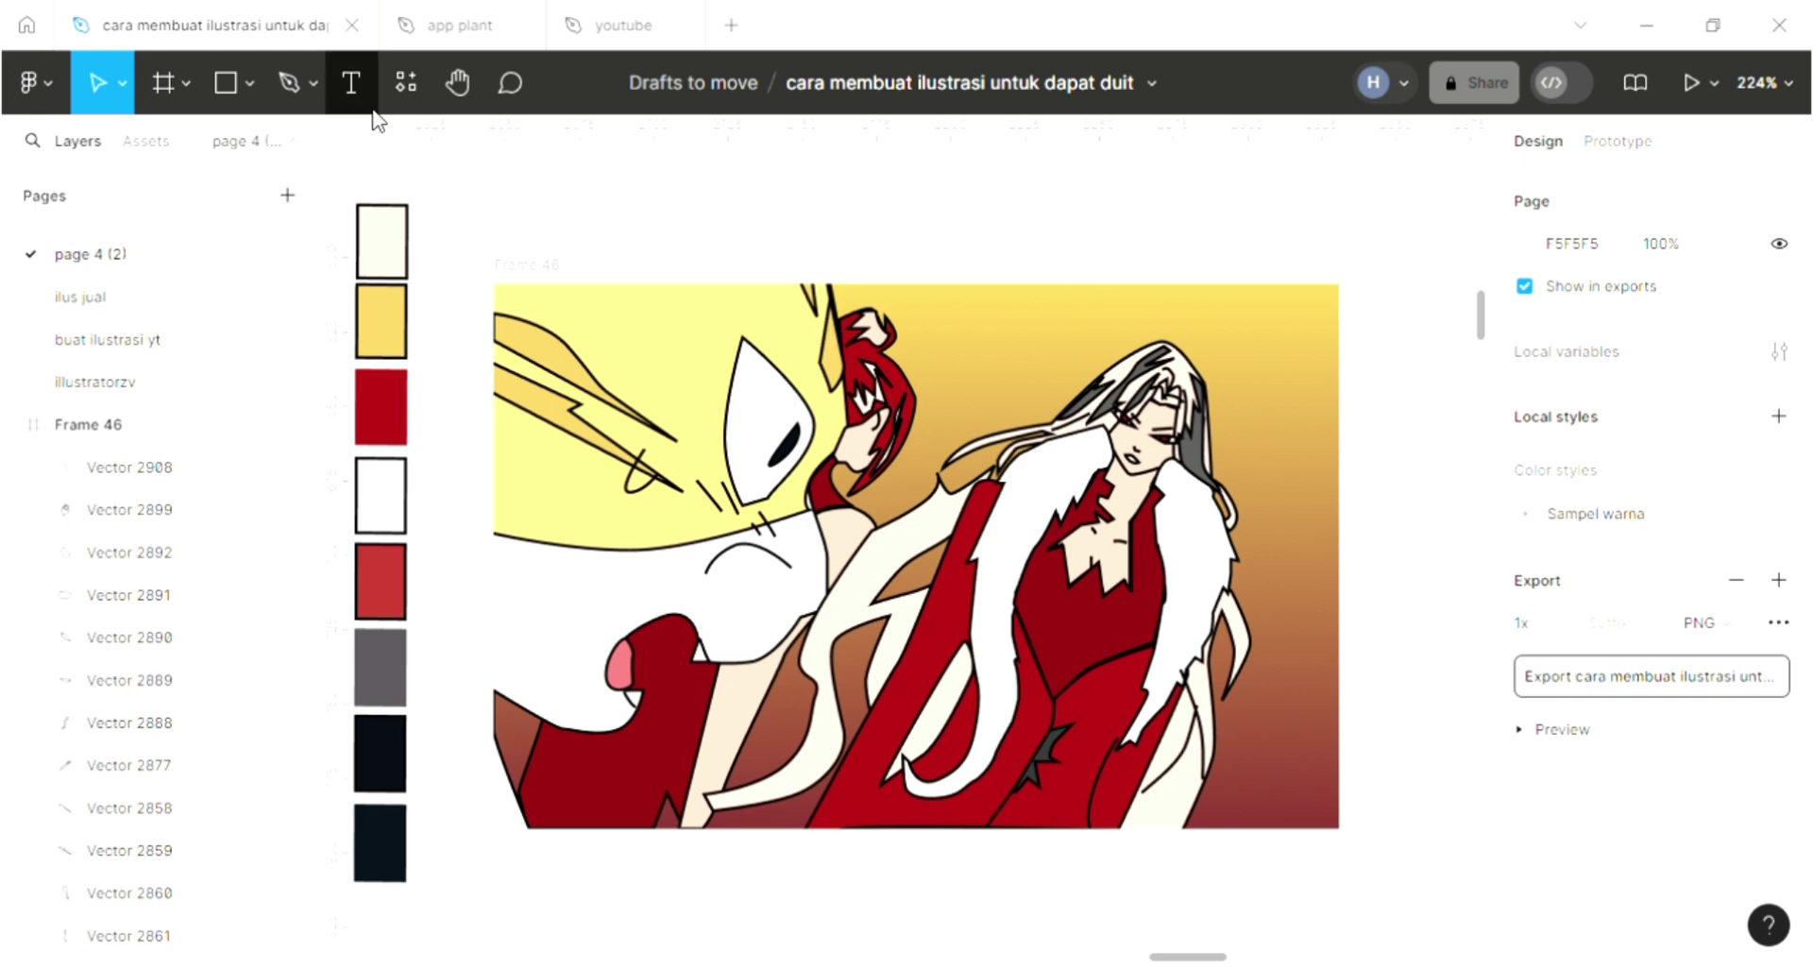
Step: Pen-draw an angular closed shadow shape between the white hair strands
left_click(291, 84)
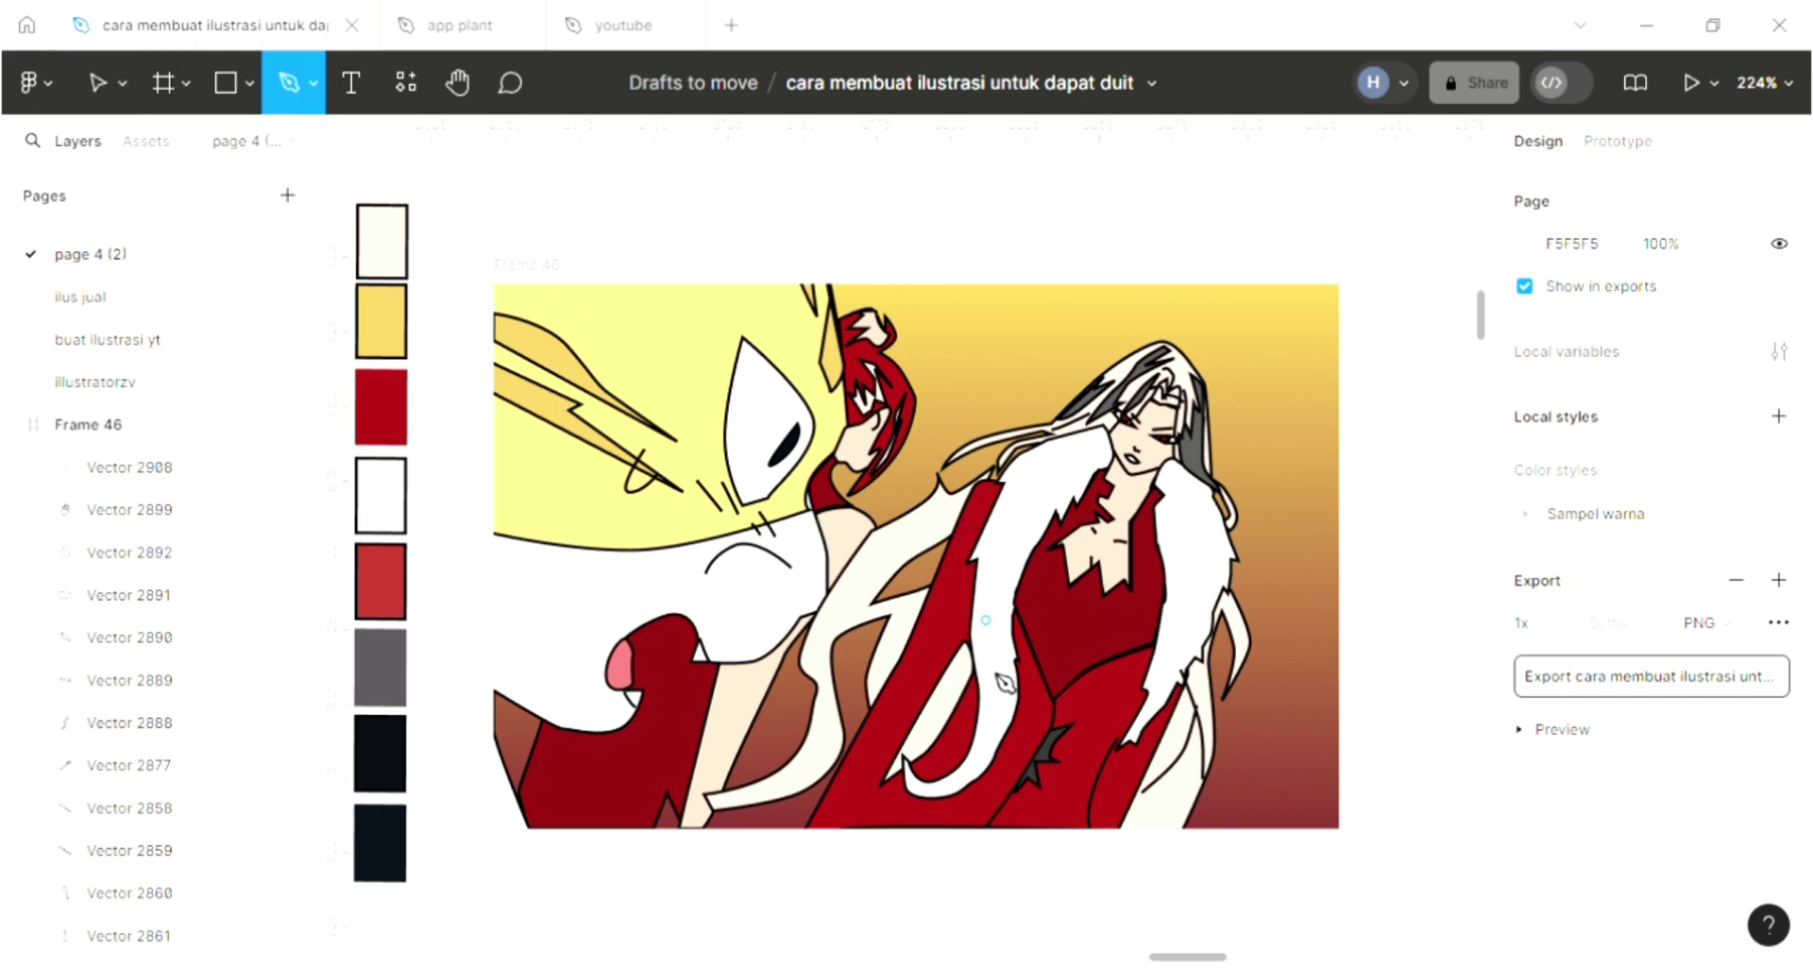
scroll(1004, 682, "up", 2)
scroll(1006, 687, "up", 2)
scroll(1008, 699, "up", 2)
scroll(1012, 710, "up", 2)
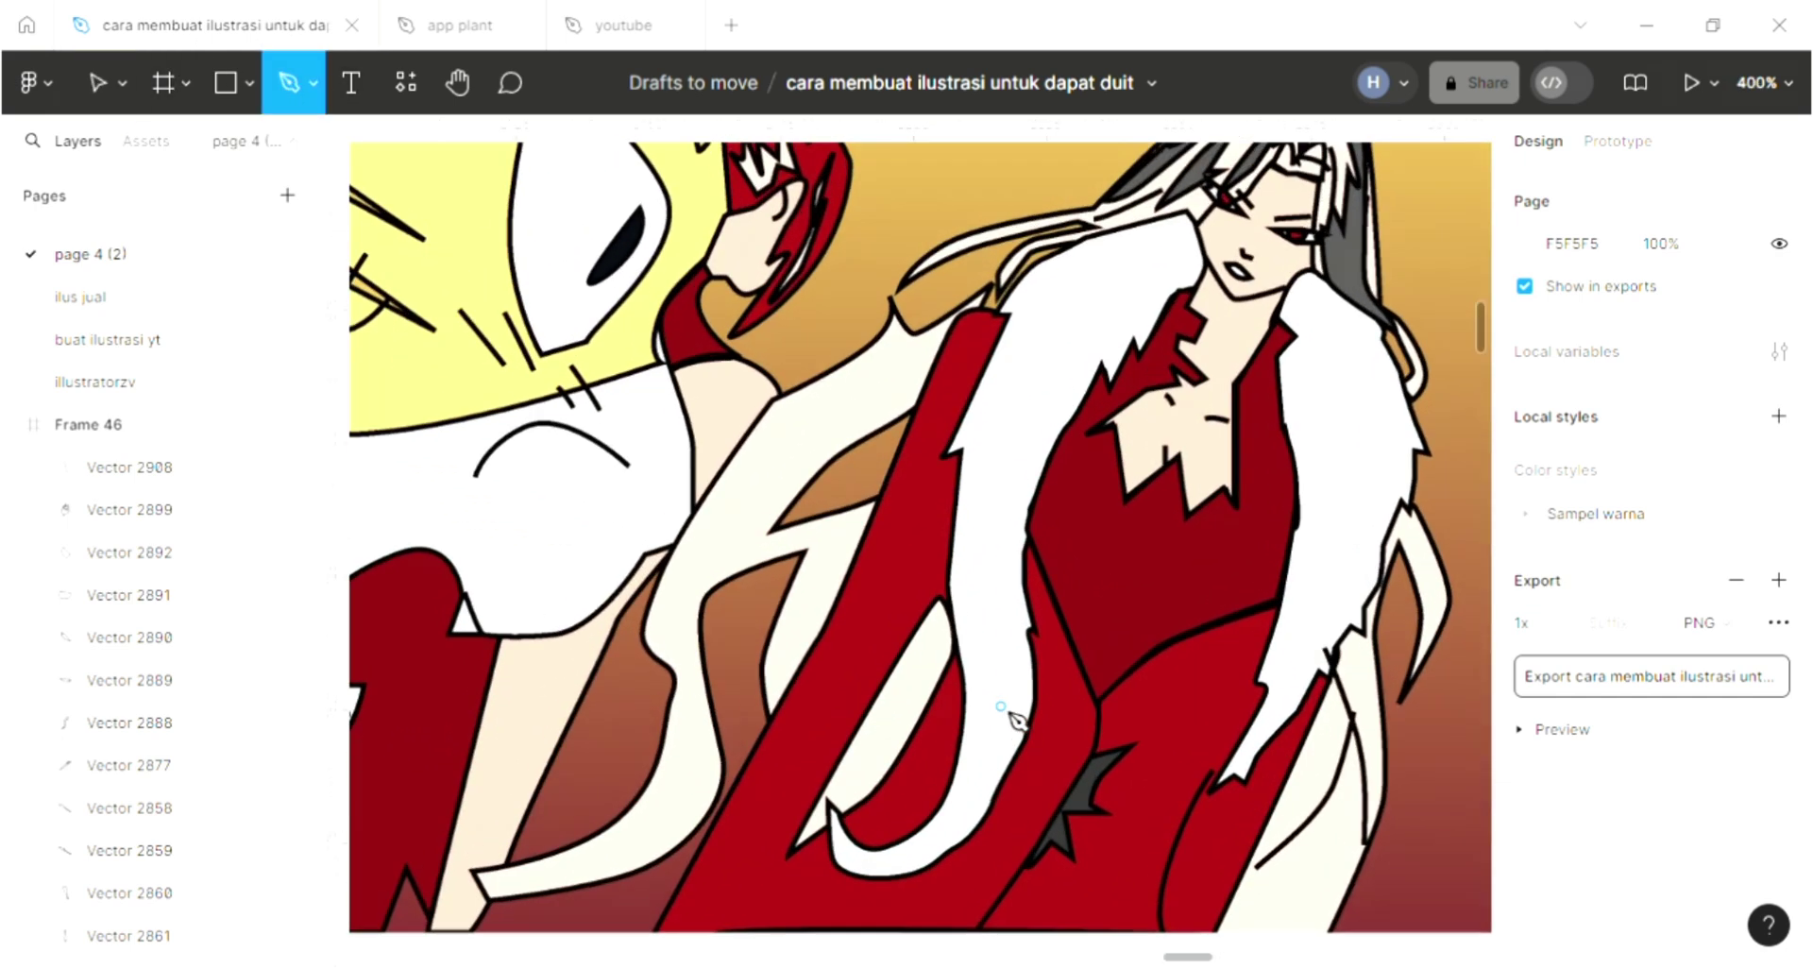
scroll(972, 623, "down", 2)
scroll(930, 698, "up", 1)
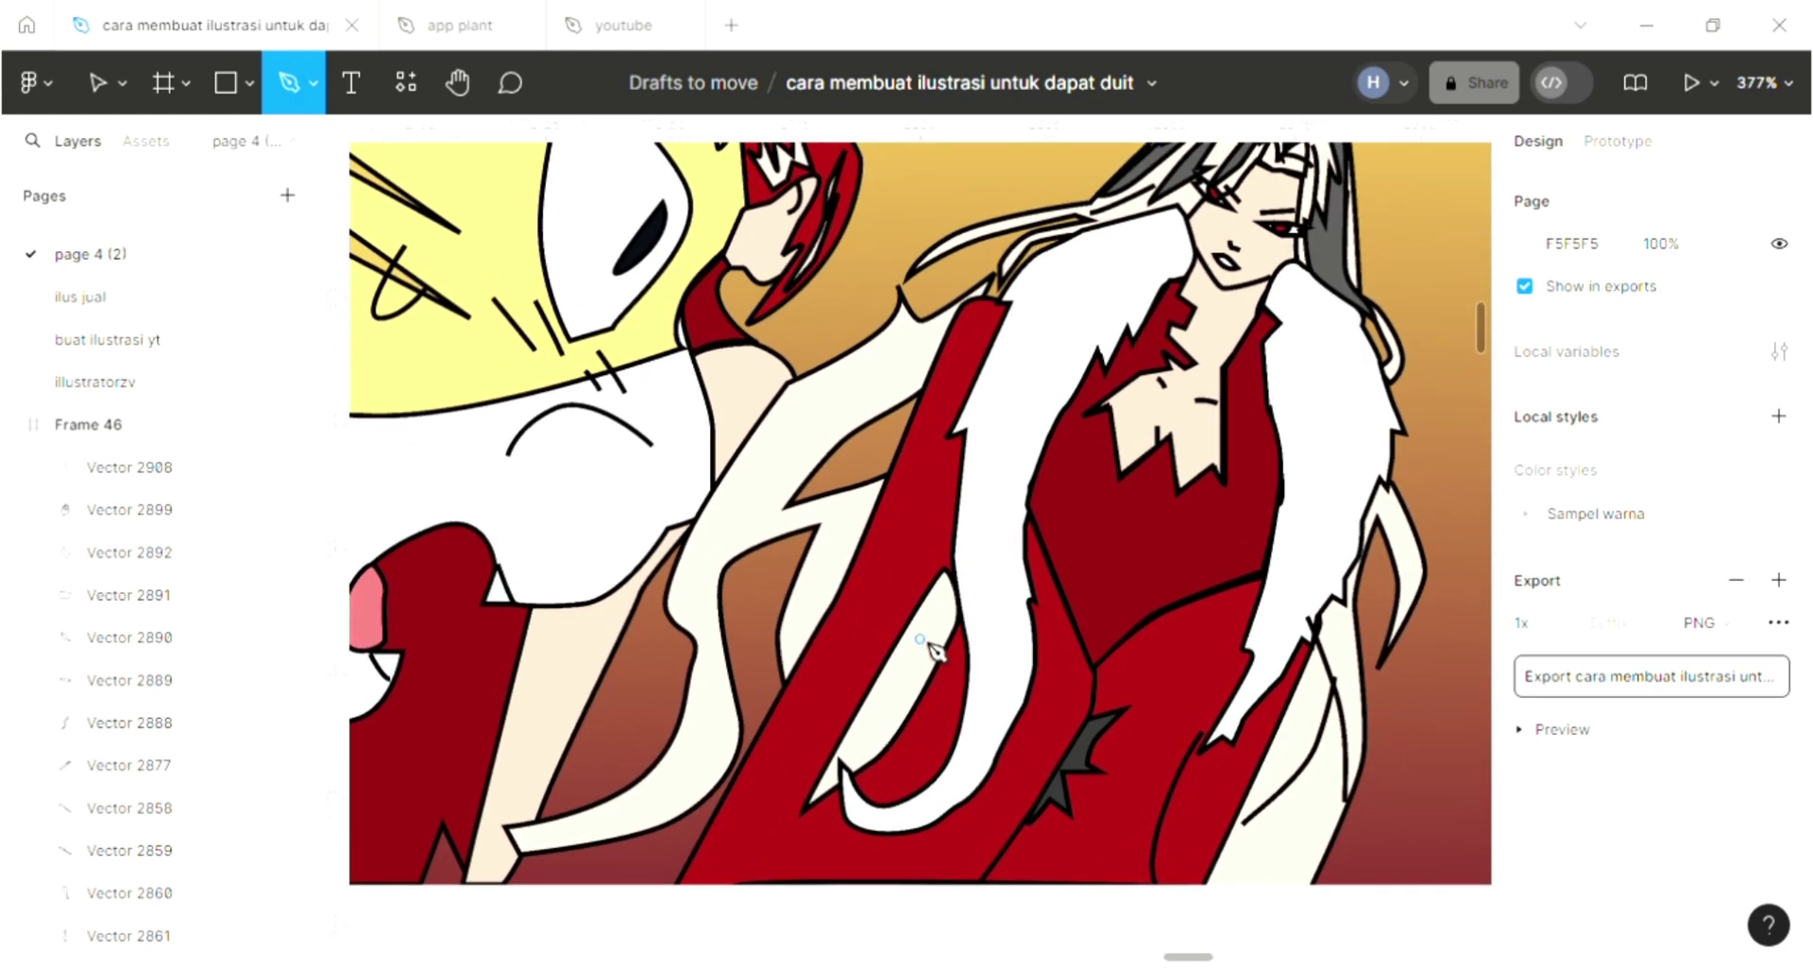
left_click(921, 584)
left_click(815, 694)
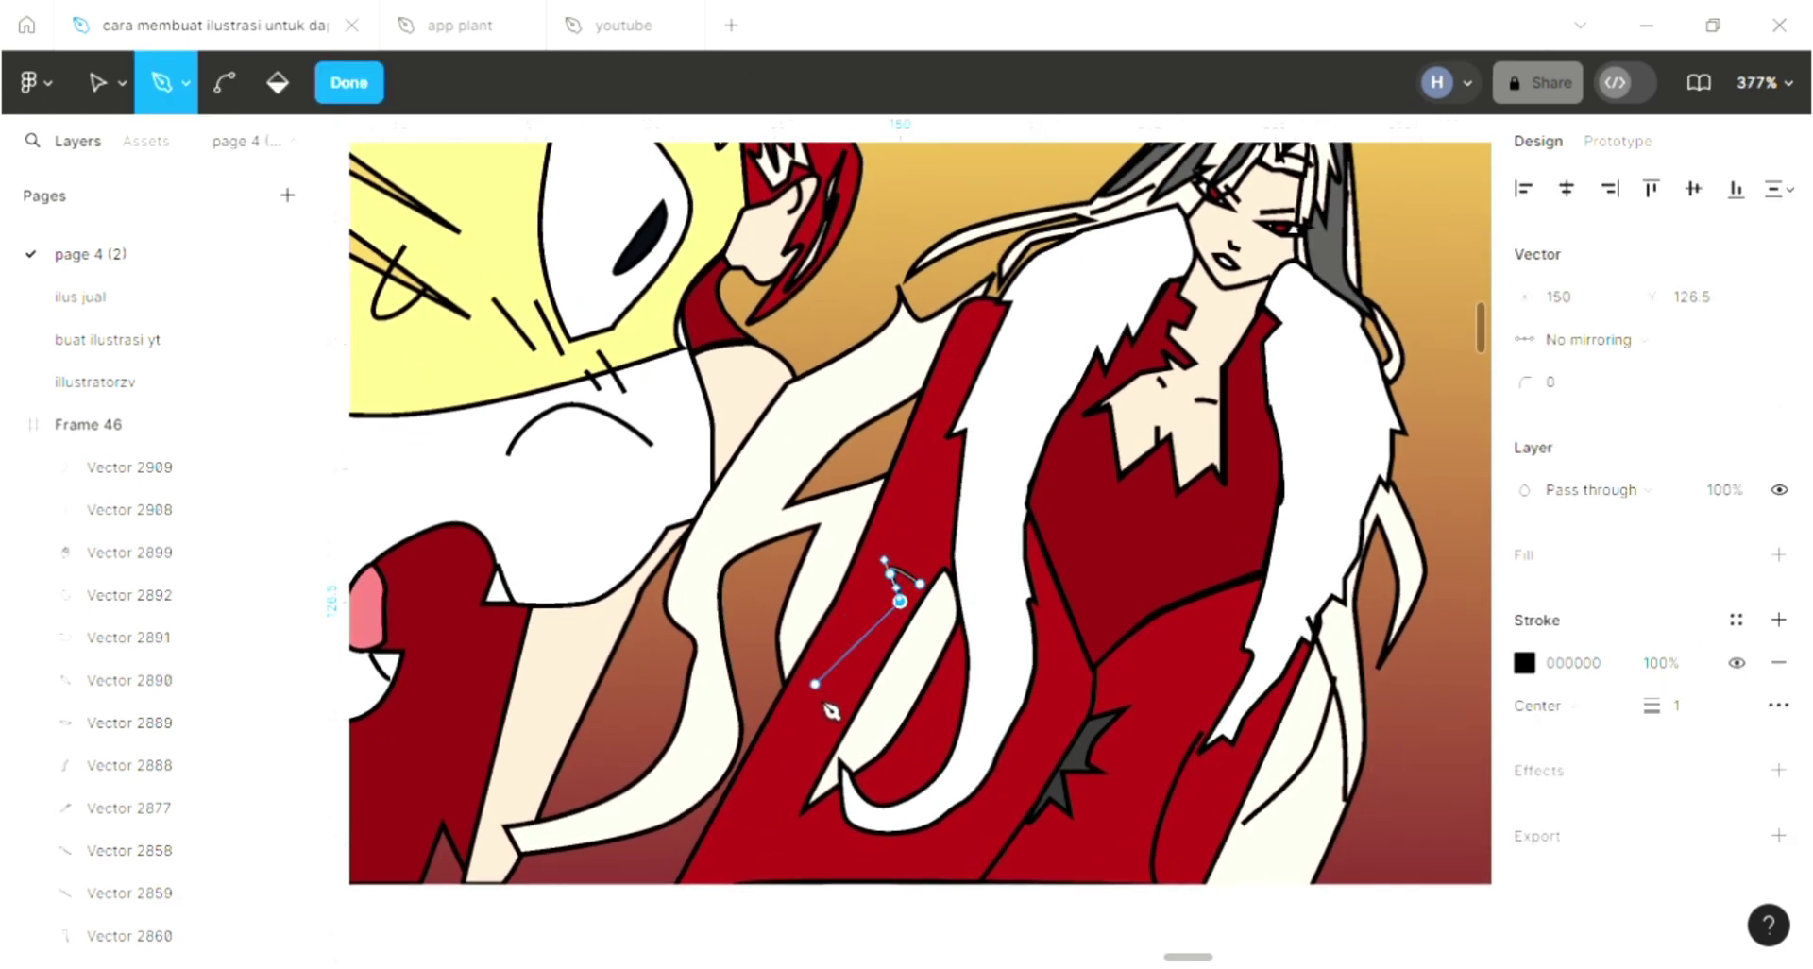
left_click(882, 670)
left_click(921, 584)
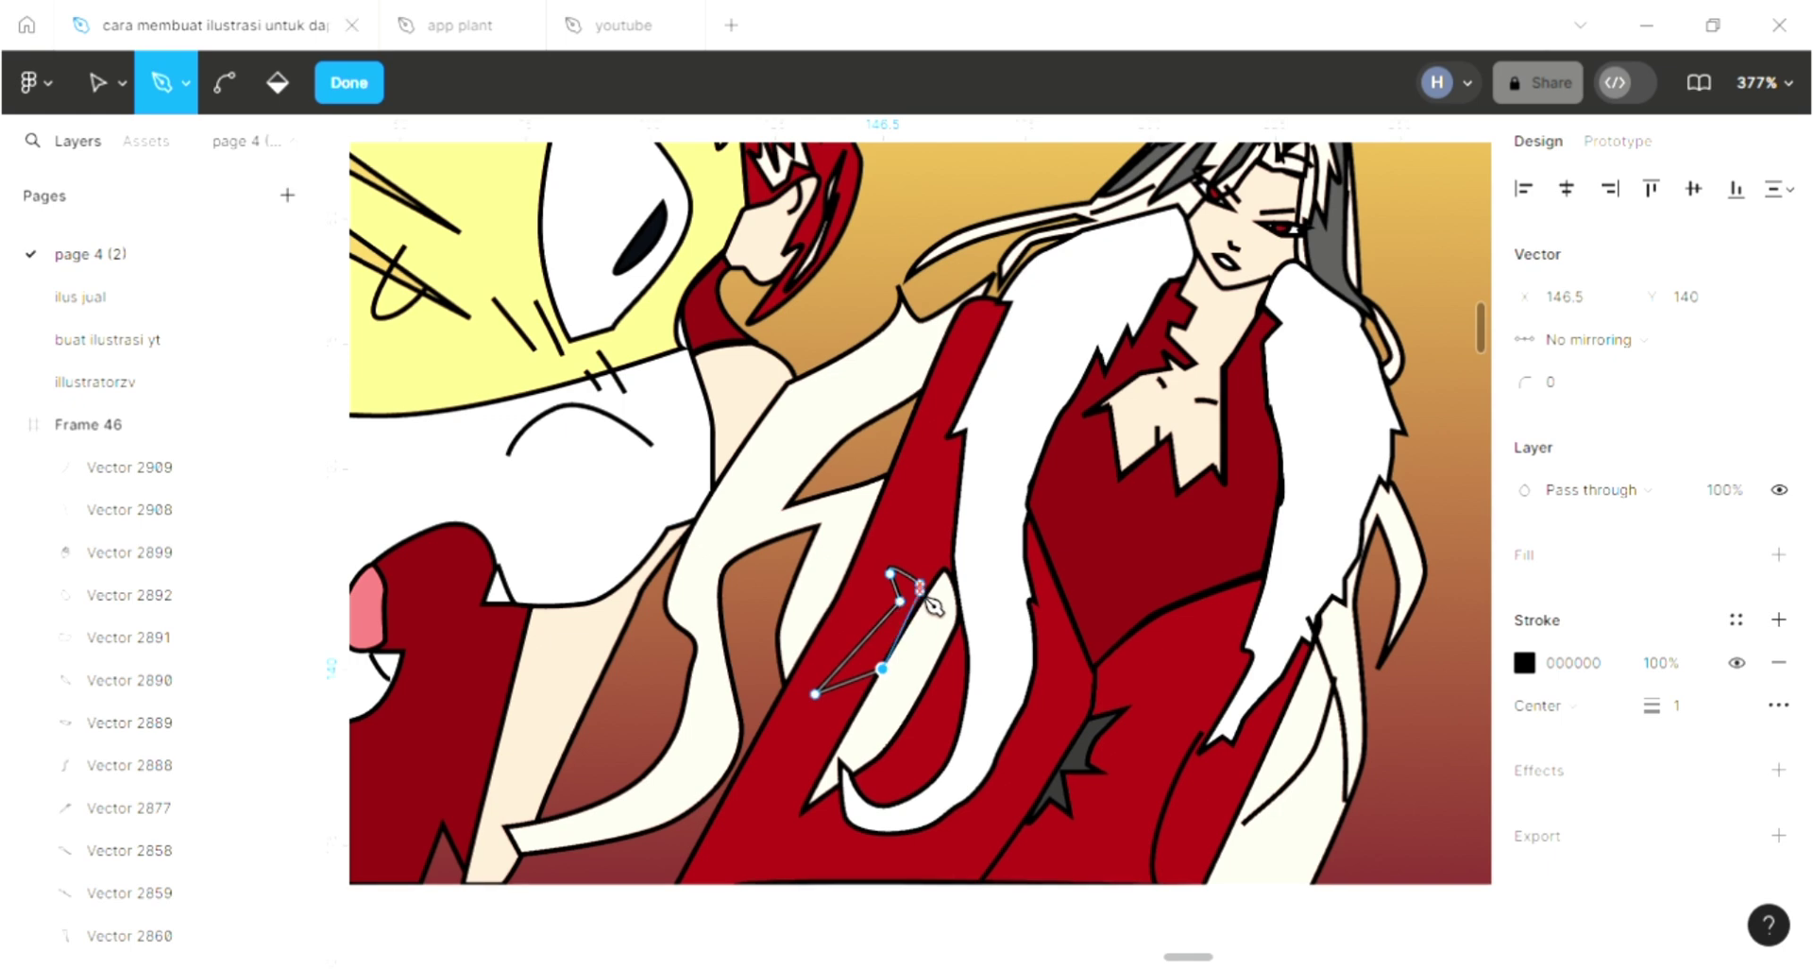
key("Escape")
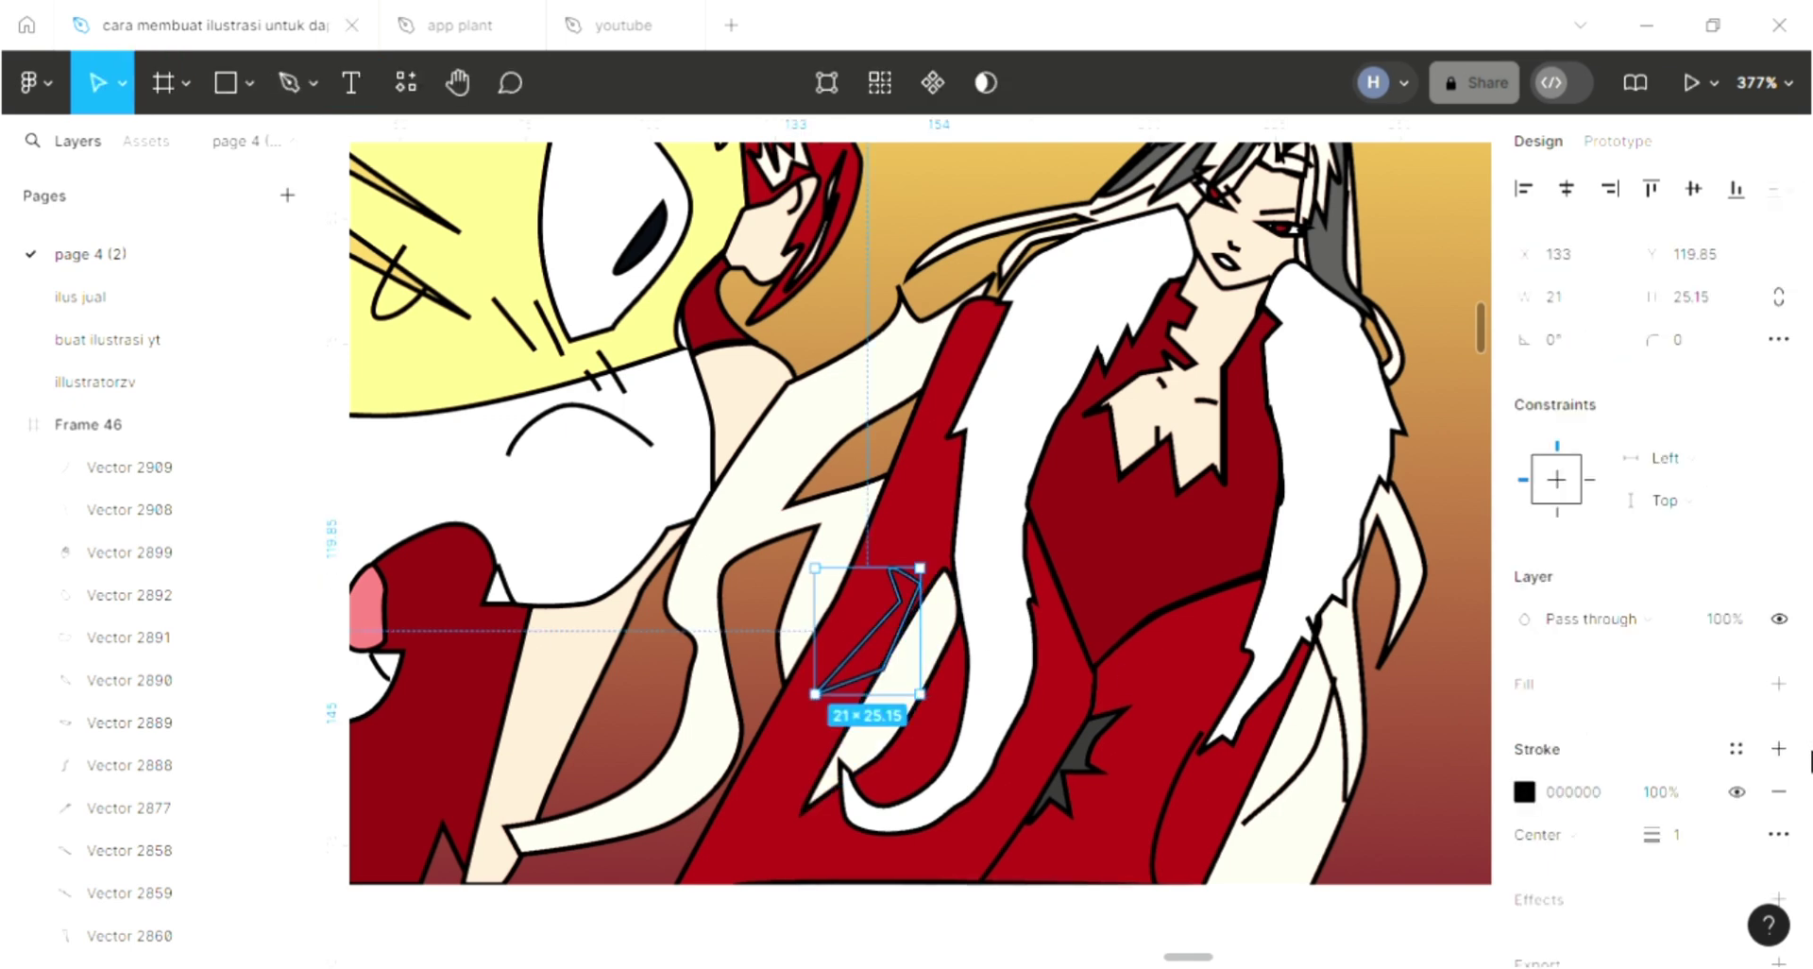
Step: Fill the new shape with dark grey 333333 eyedropped from the existing shadow
left_click(1779, 683)
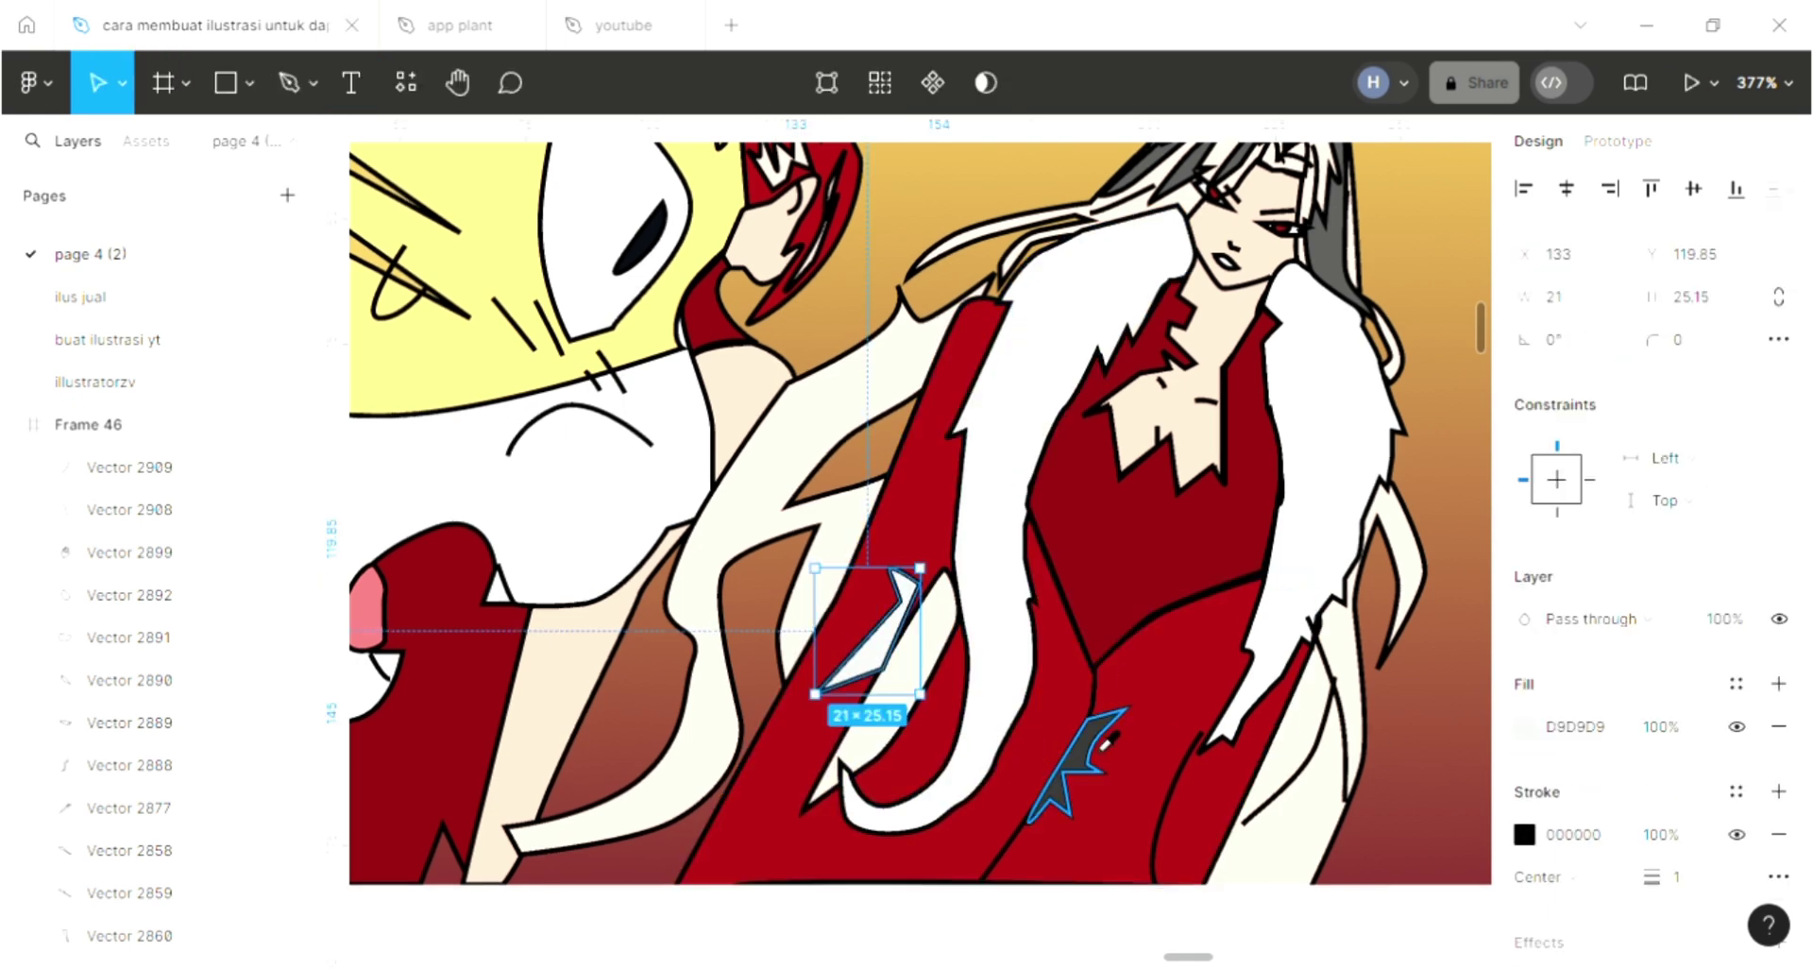
key("i")
left_click(1098, 763)
key("shift+1")
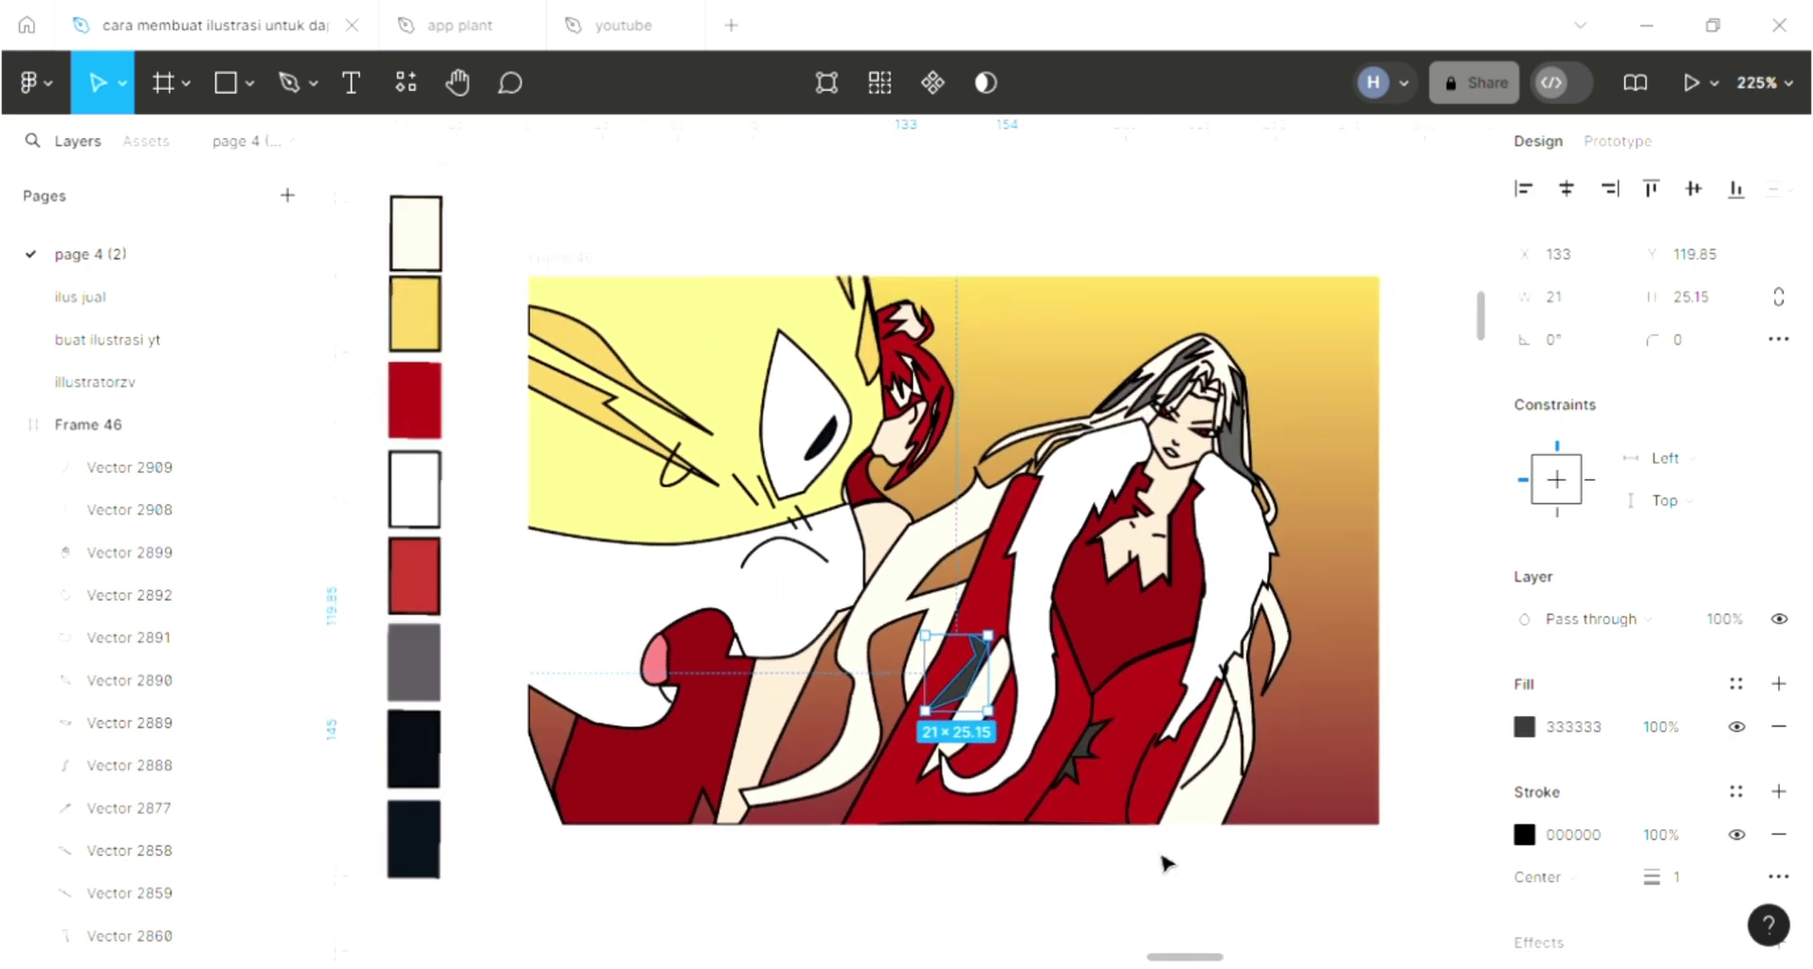
left_click(1067, 902)
scroll(1067, 902, "up", 2)
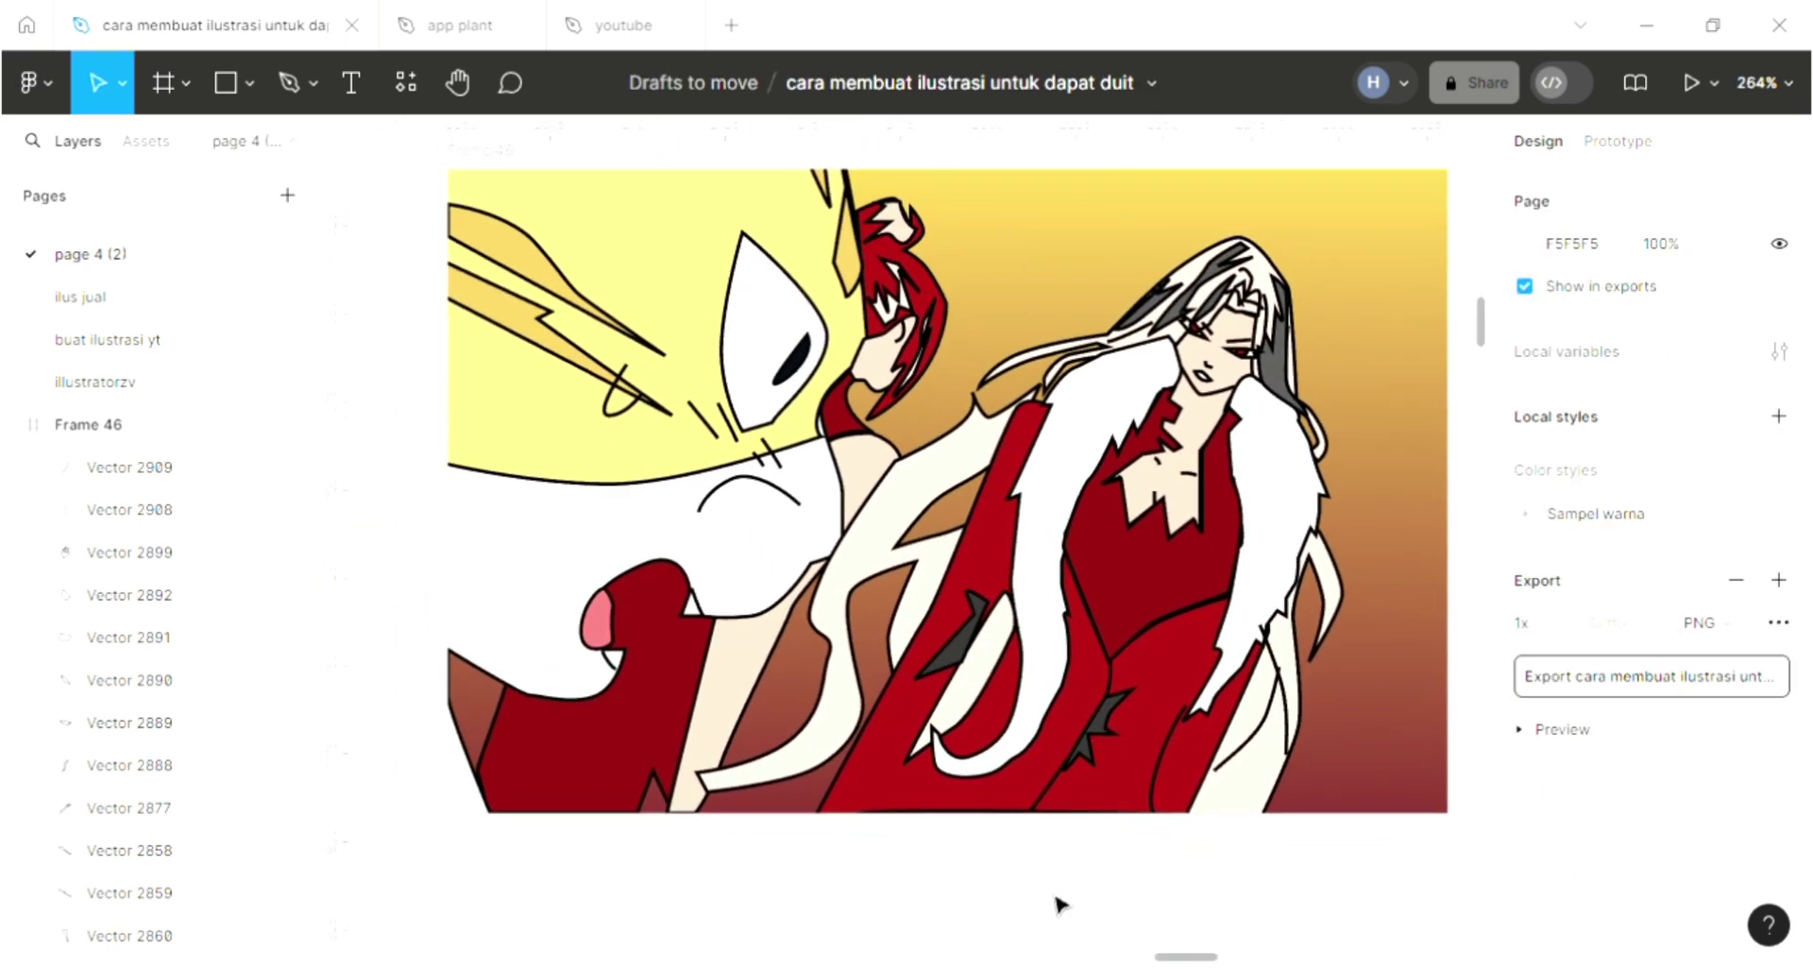
scroll(1059, 904, "up", 1)
scroll(1059, 905, "down", 1)
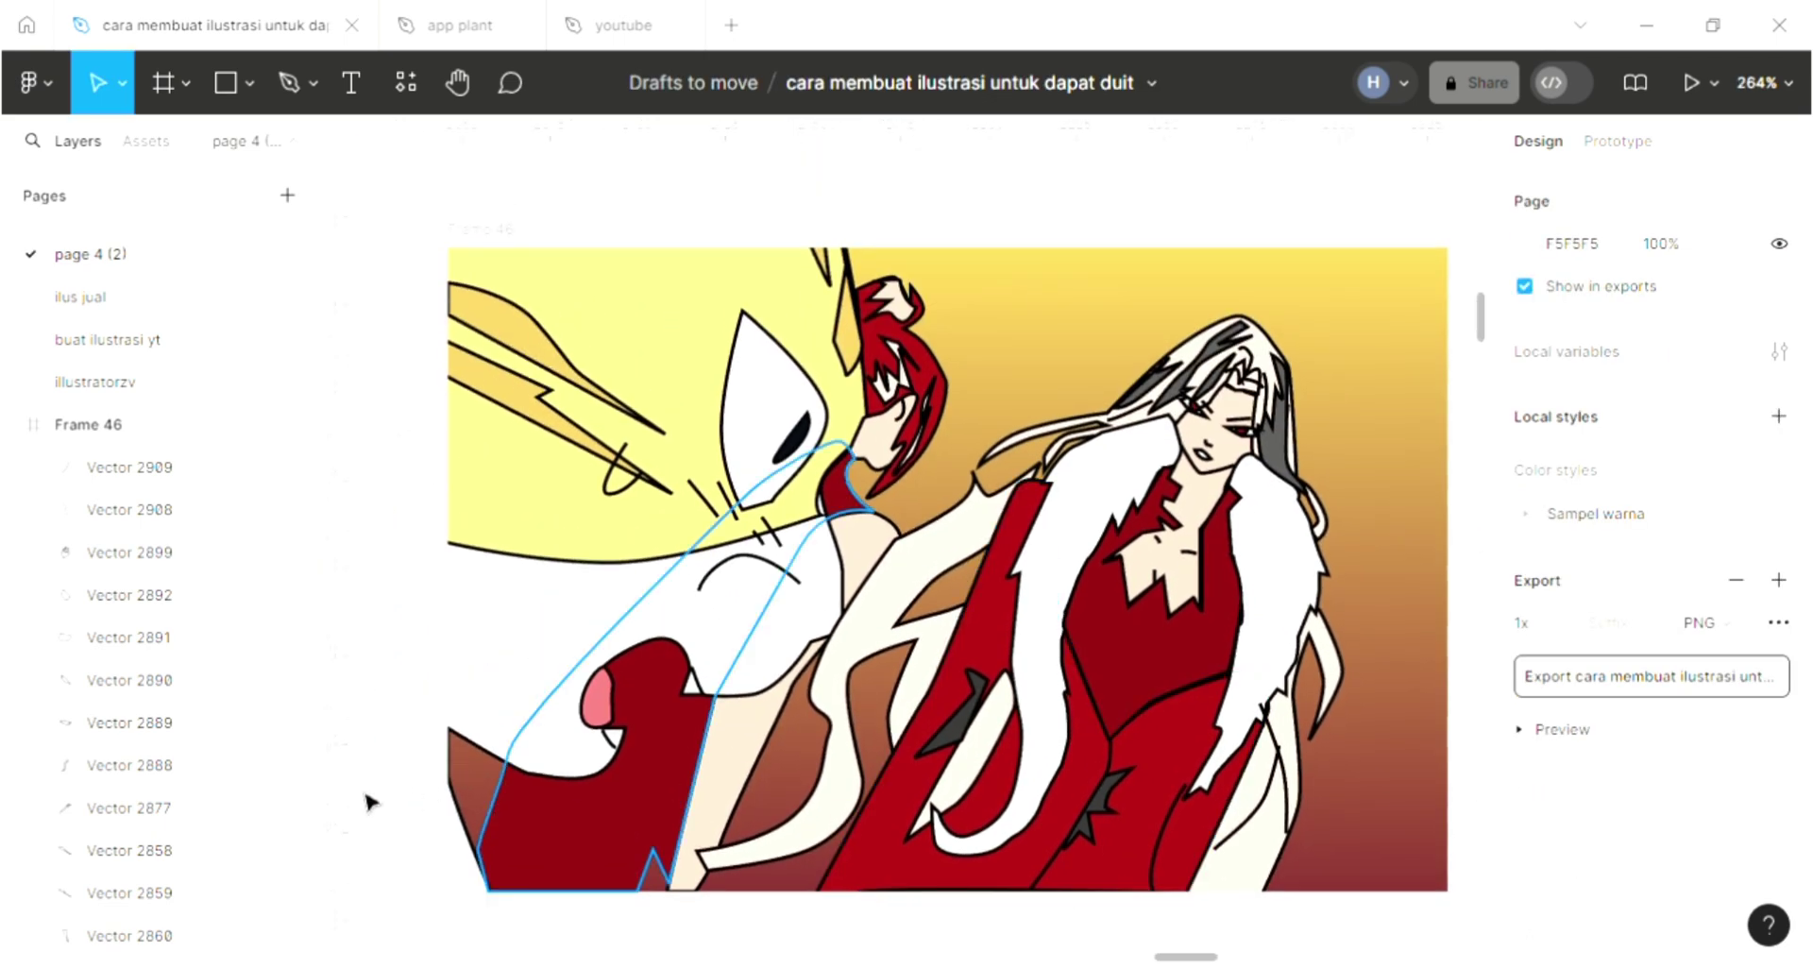